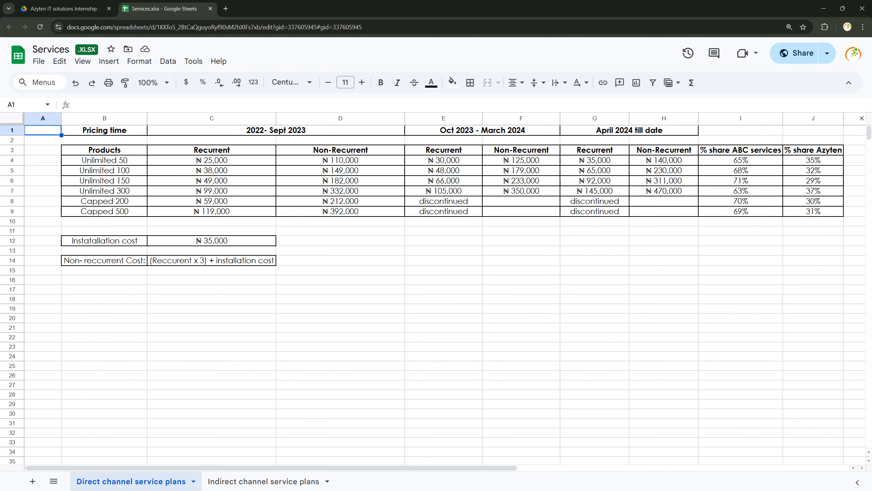
- Inspect the Non-Recurrent price formula for Unlimited 50 in D4 and the Recurrent price it refers to
click(340, 150)
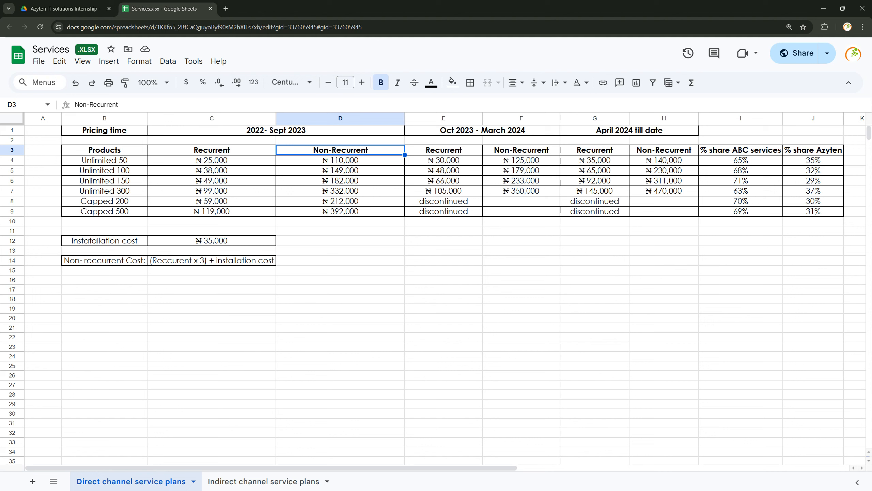
click(340, 161)
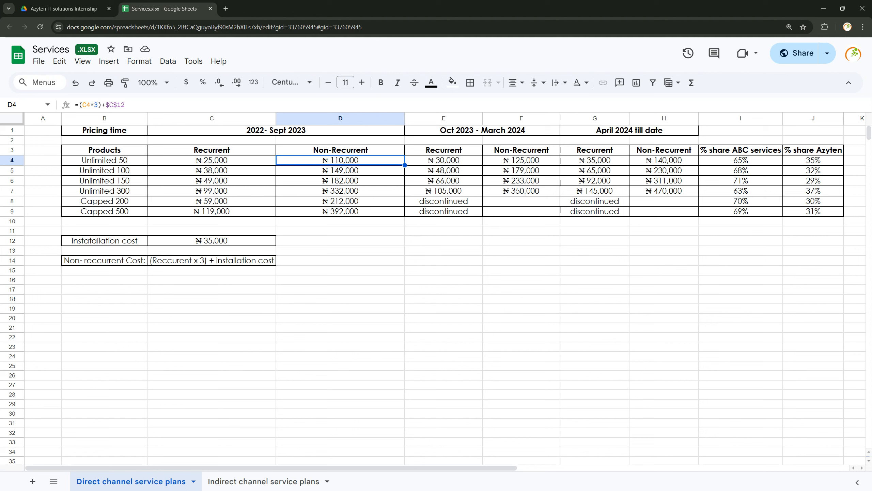
click(212, 160)
click(341, 160)
- Start a formula in cell D12 that multiplies C4 by 3 and adds the installation cost in C12
click(341, 240)
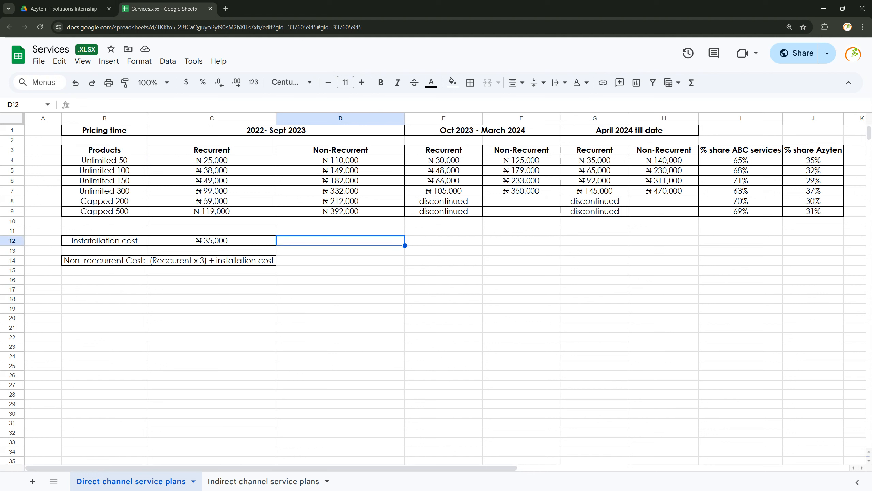
text(=)
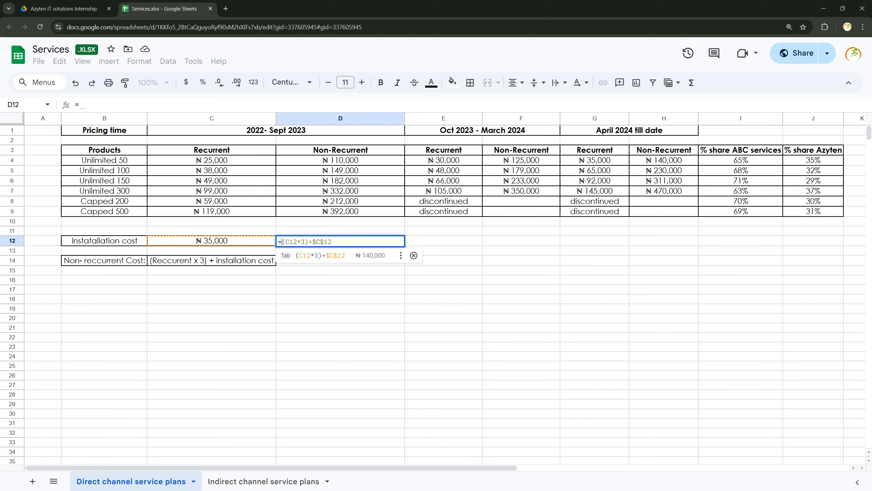
click(212, 160)
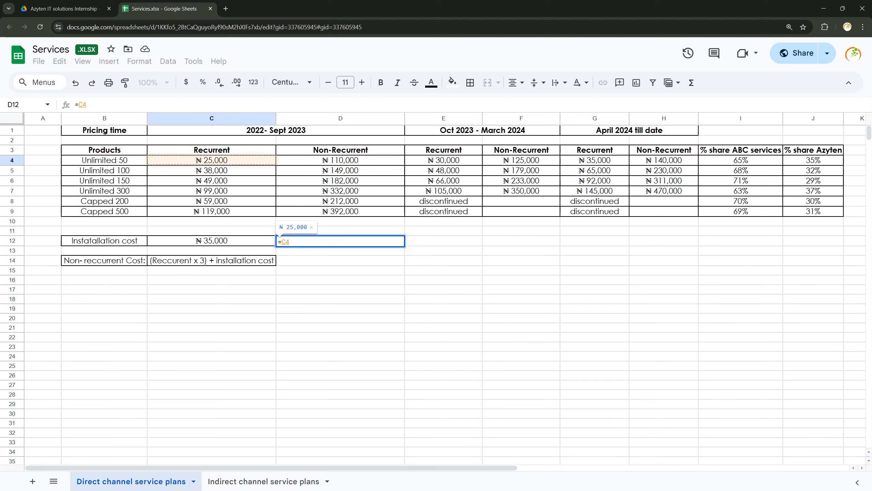
text(()
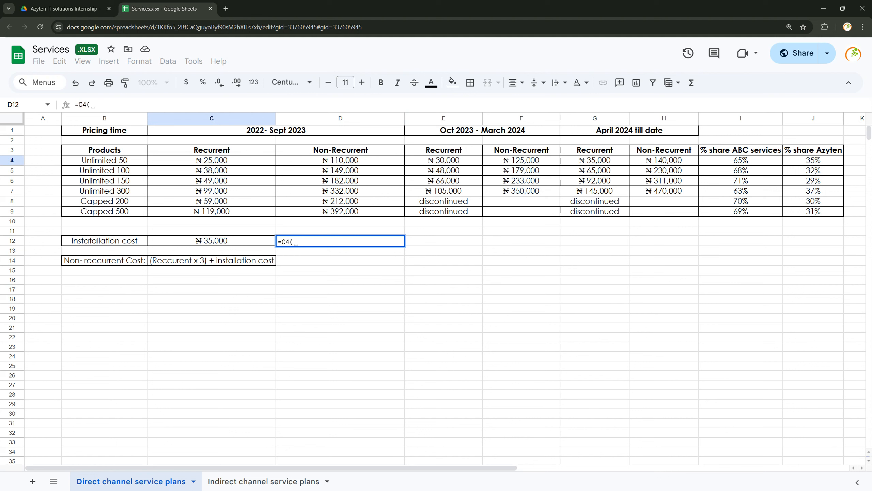
key(BackSpace)
text(*)
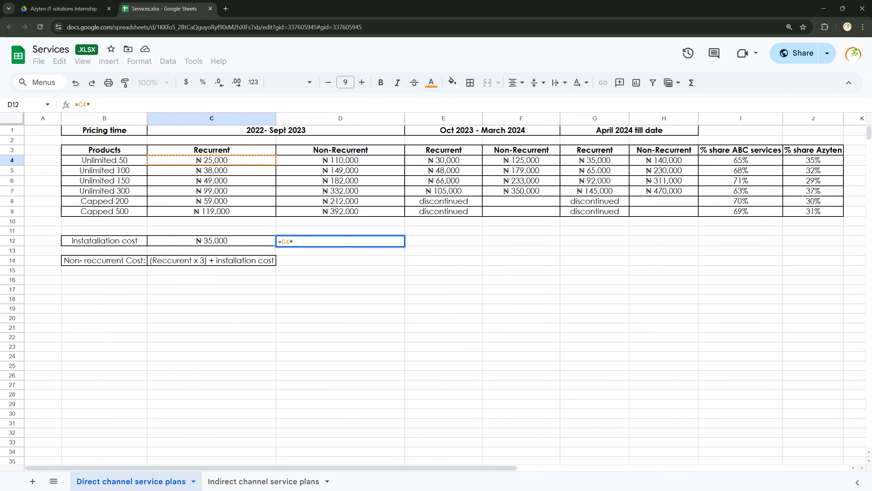
text(3)
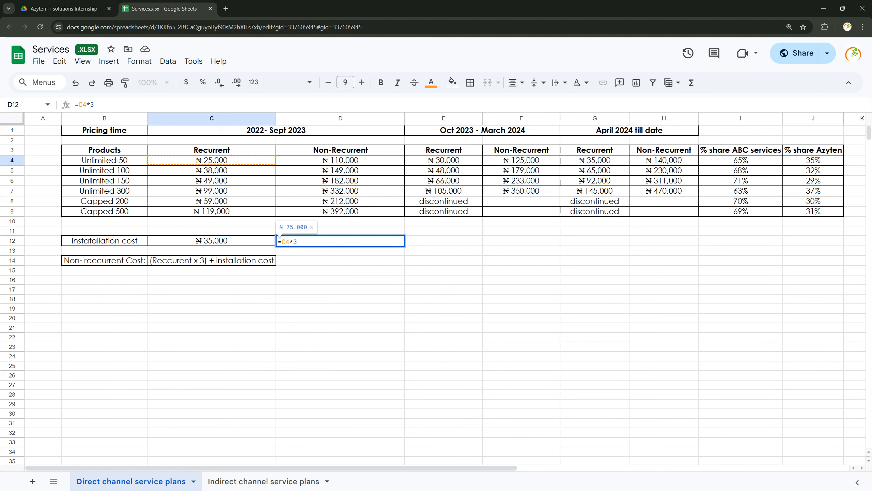
text()+)
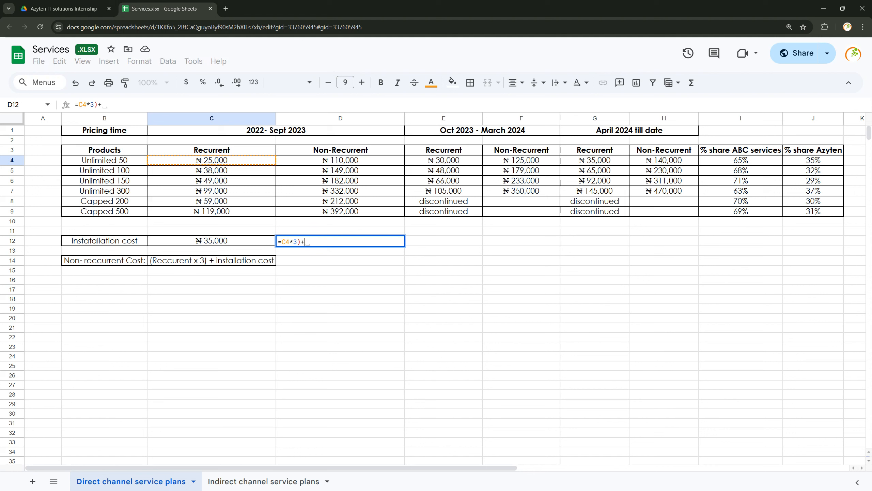
click(211, 240)
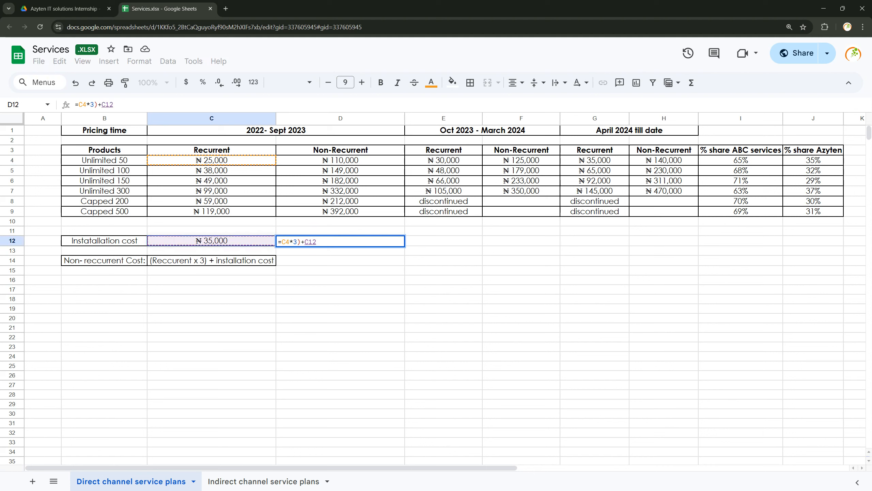
- Make the C12 reference absolute, add the missing opening parenthesis and commit the D12 formula as =(C4*3)+$C$12
key(F4)
click(122, 105)
text(()
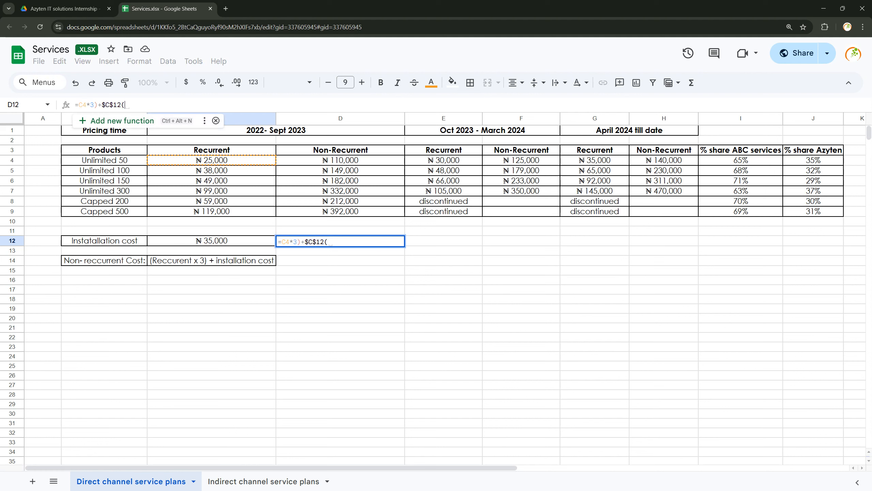
key(BackSpace)
key(BackSpace)
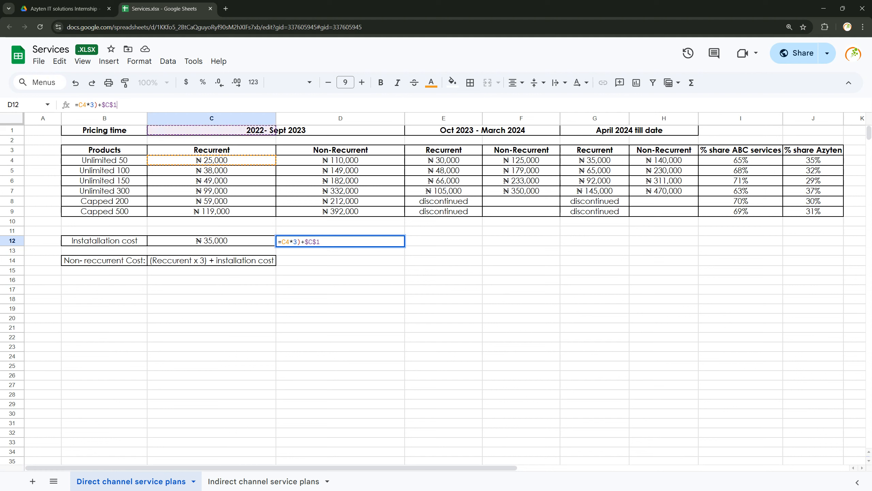
text(2)
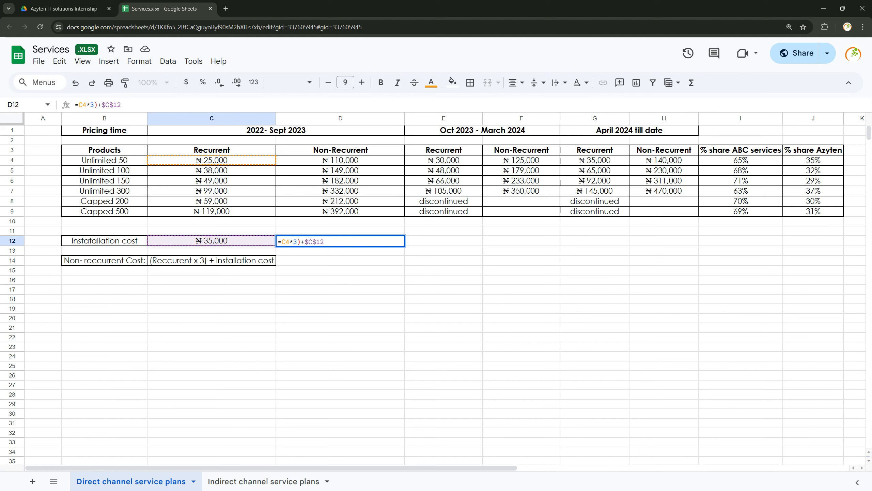
click(79, 105)
text(()
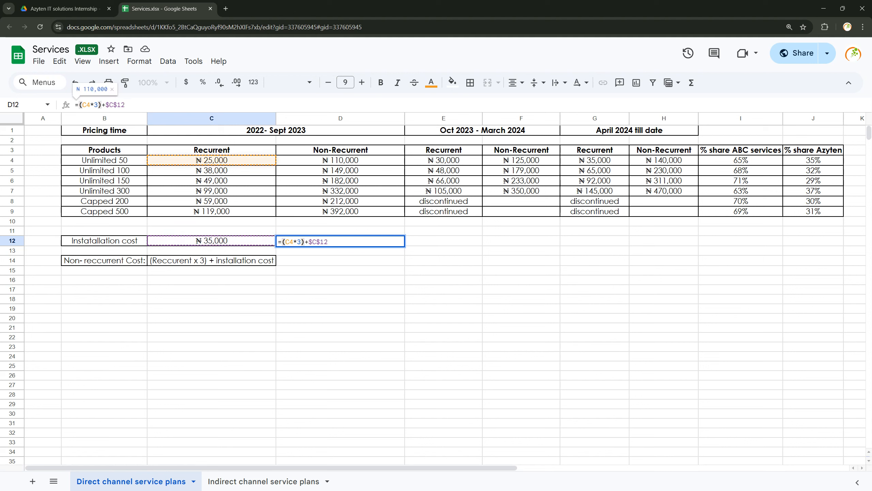
key(Return)
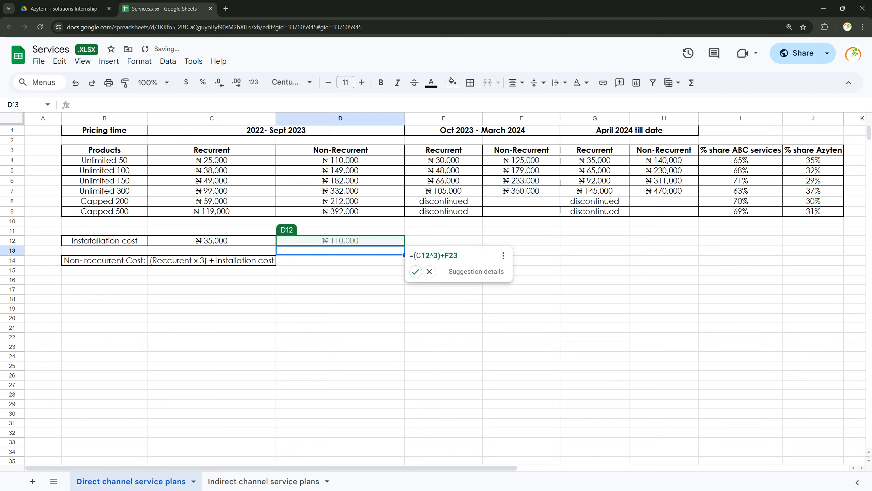
- Fill the D12 formula down through D17, and clear the test range D12:D17
click(340, 241)
drag(405, 246, 402, 290)
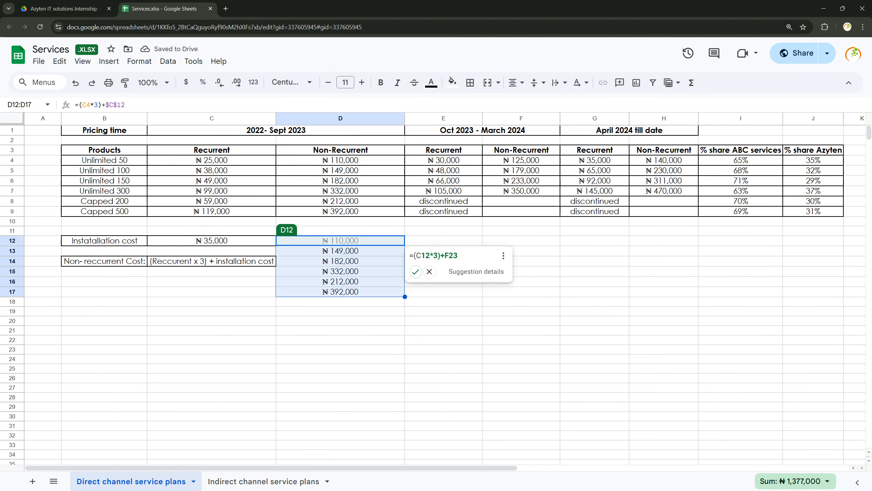
key(Escape)
key(Delete)
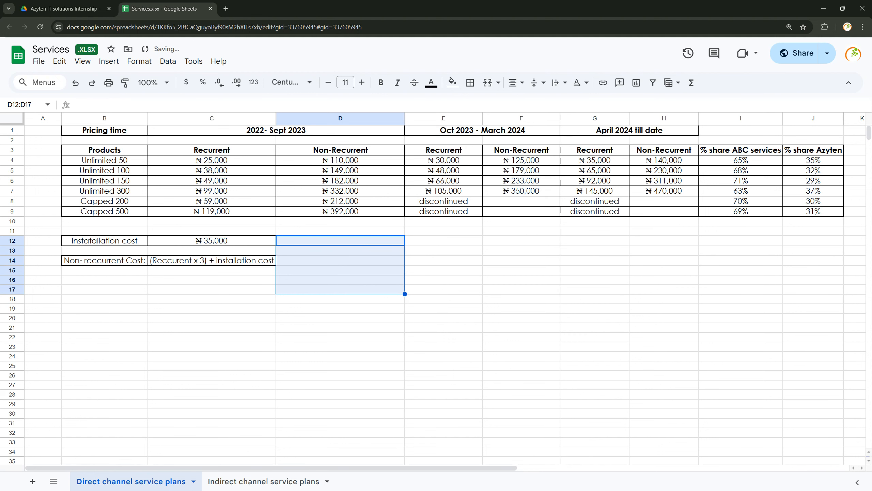
- Compare the Non-Recurrent formulas and installation cost cells between the Direct and Indirect channel service plans sheets
click(341, 160)
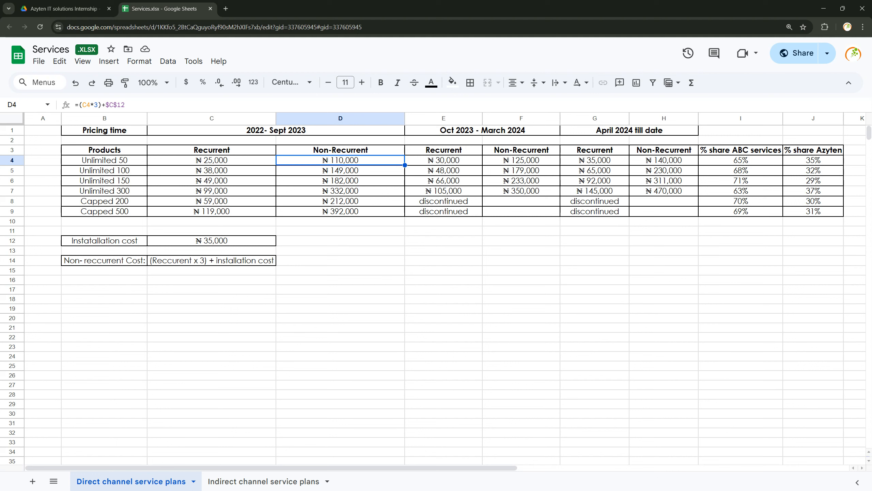
click(522, 160)
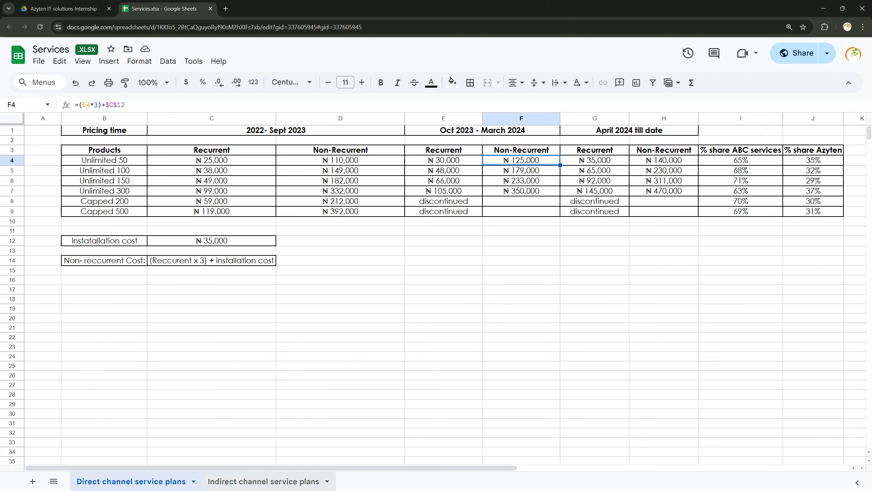
click(264, 481)
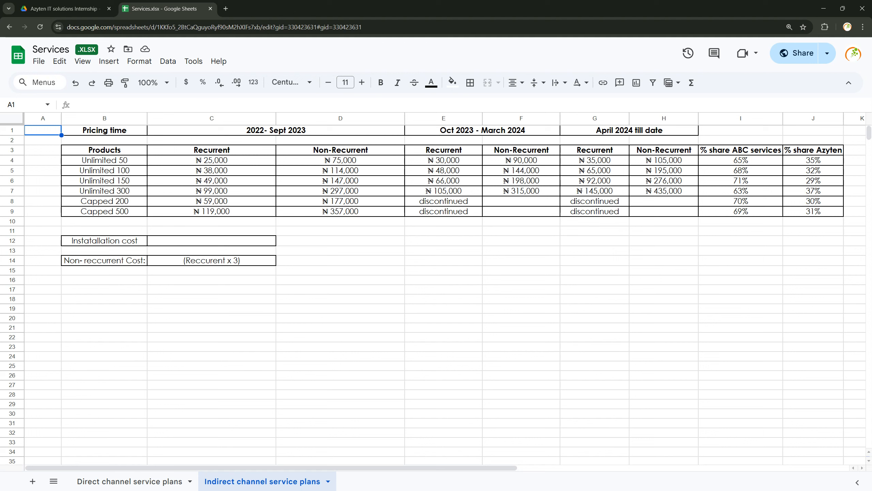
click(341, 160)
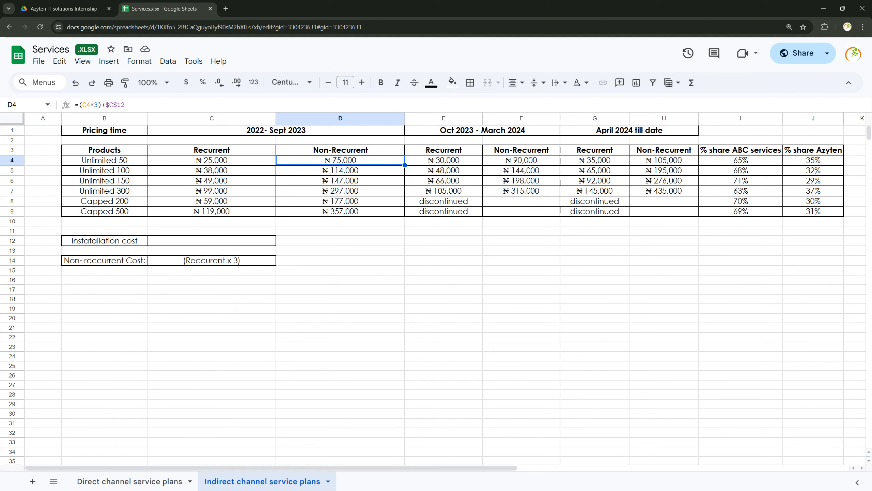
click(212, 241)
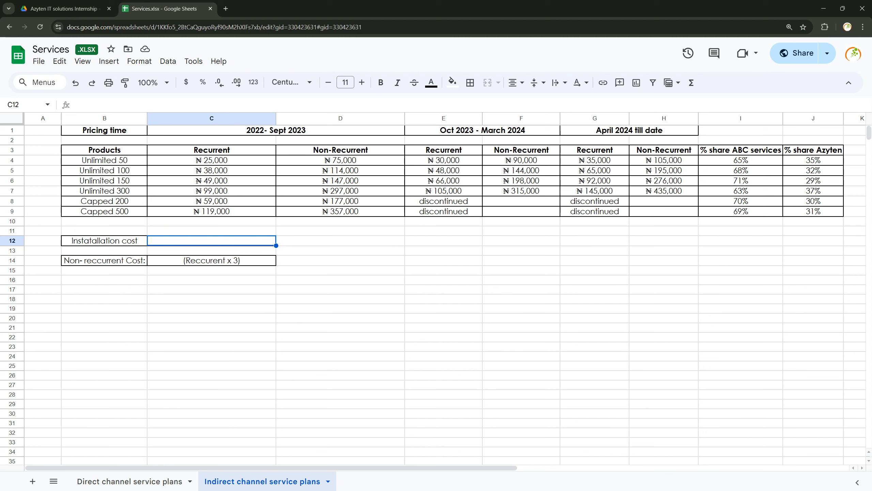
click(130, 481)
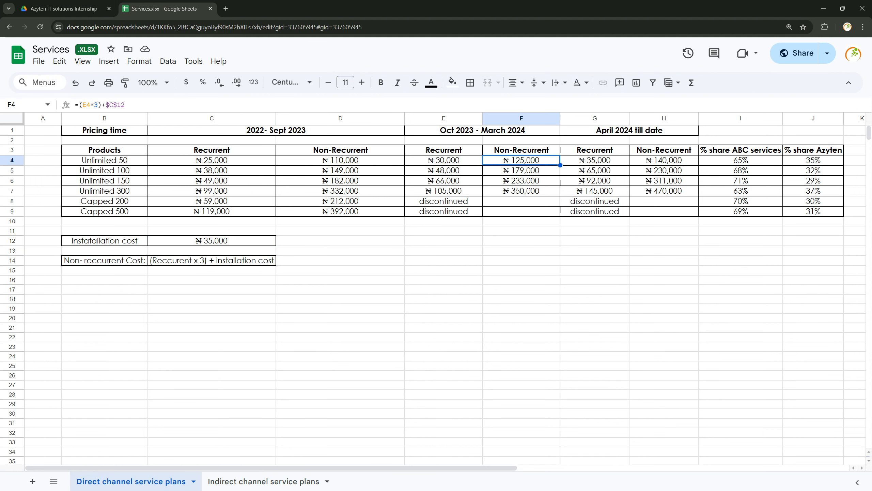
click(341, 160)
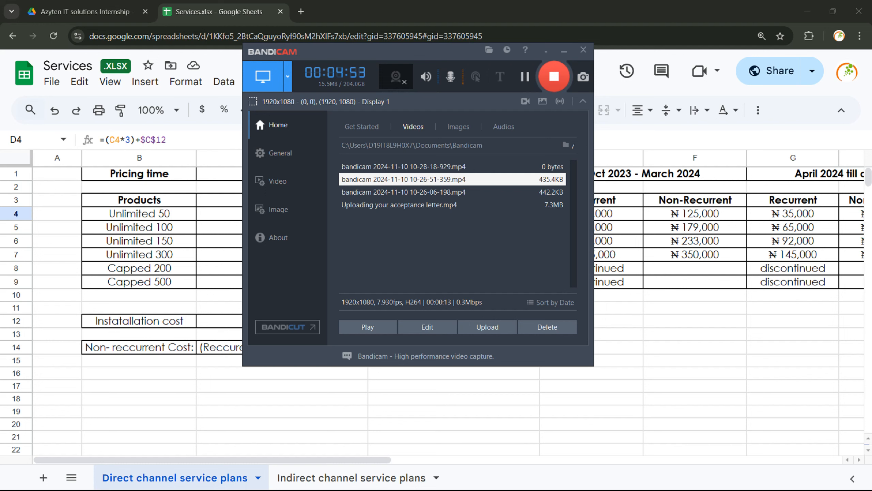
- Review the direct channel prices across all pricing periods and the percentage share columns for ABC services and Azyten
click(565, 51)
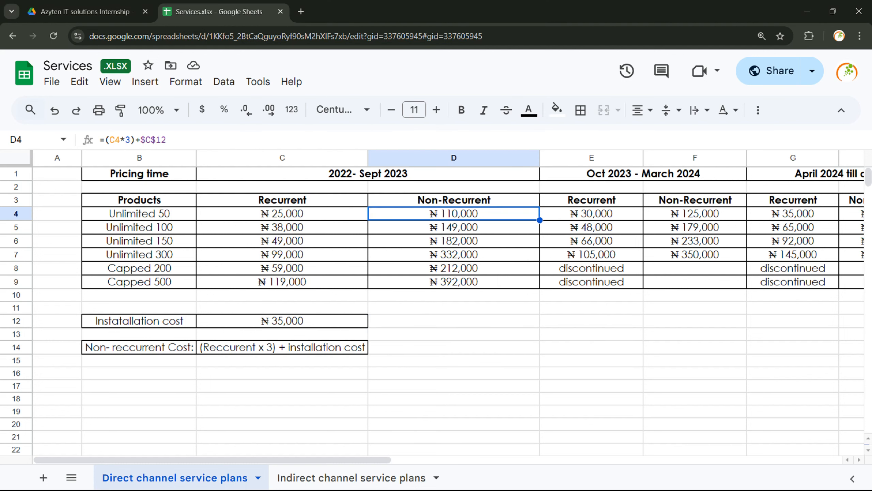
key(ctrl+minus)
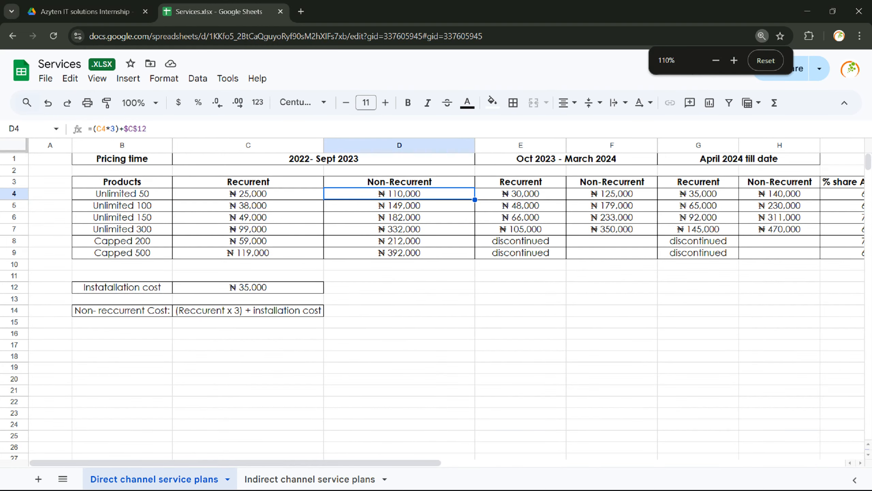
scroll(447, 299, right, 5)
scroll(447, 299, left, 10)
scroll(446, 299, right, 4)
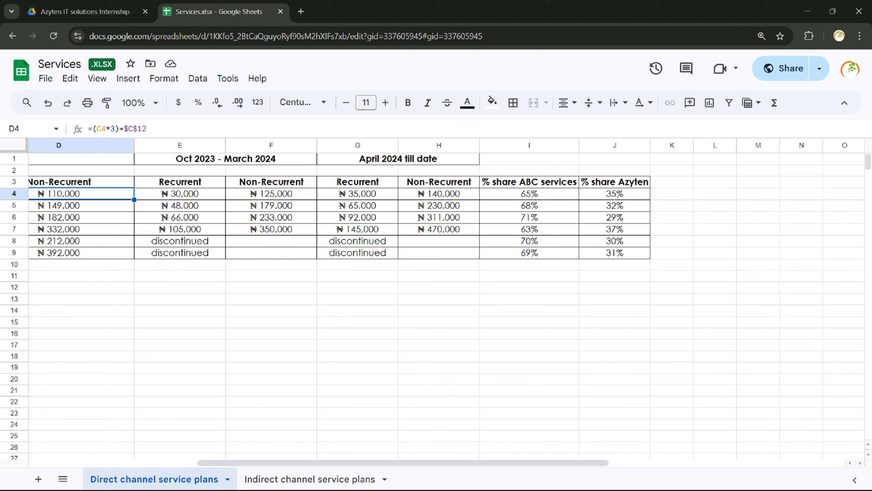
key(alt+Tab)
key(alt+Tab)
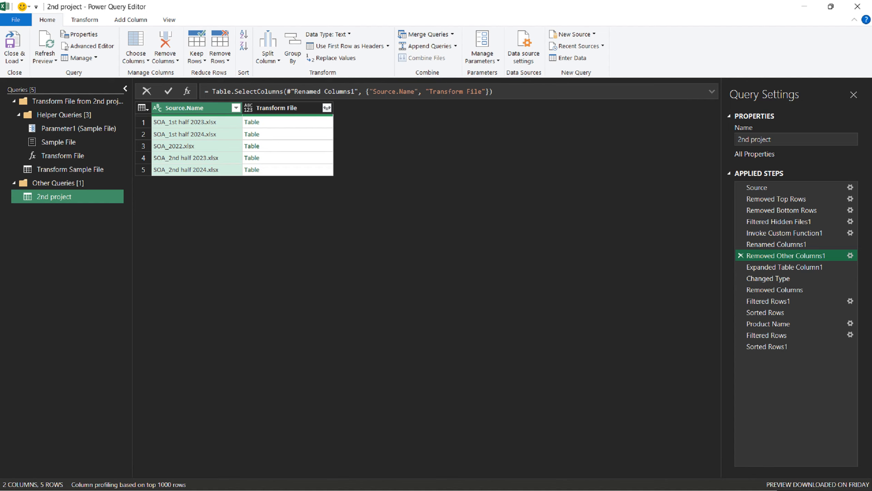
key(alt+Tab)
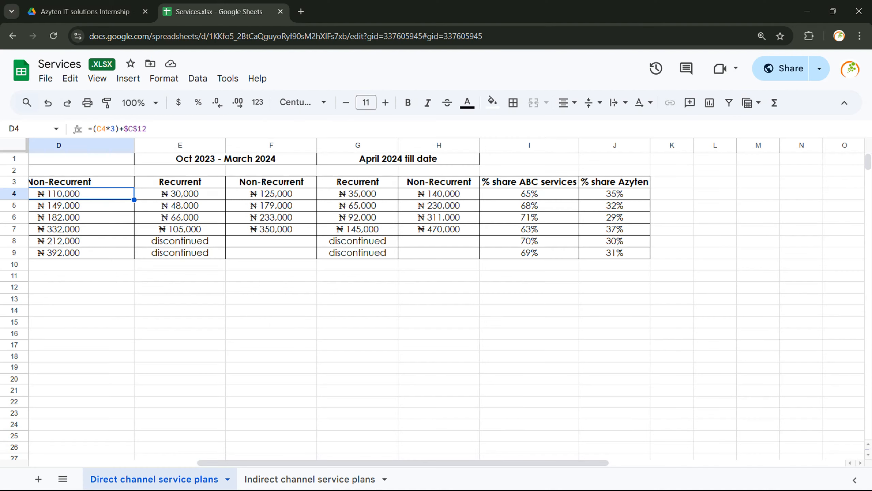
key(alt+Tab)
key(alt+Tab)
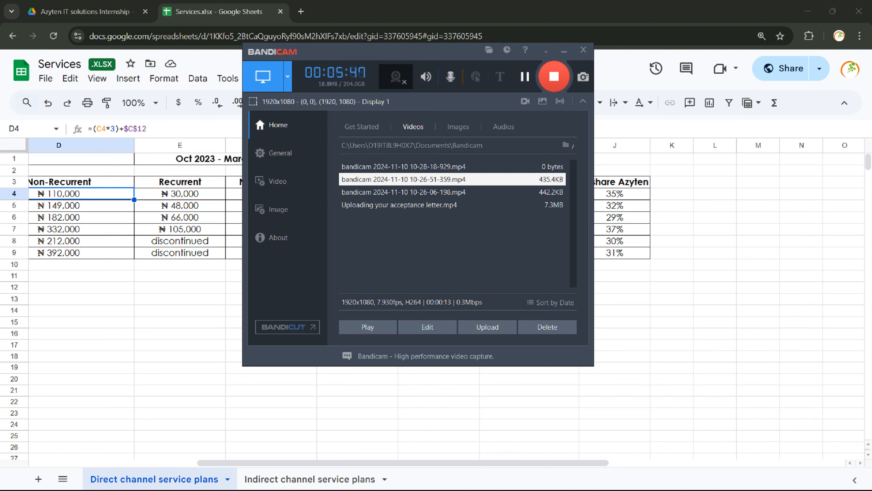
key(alt+Tab)
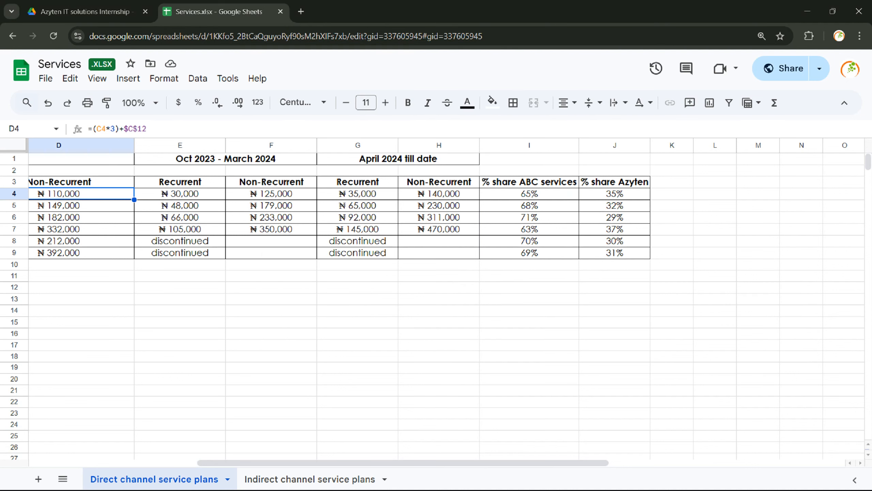
scroll(436, 299, left, 5)
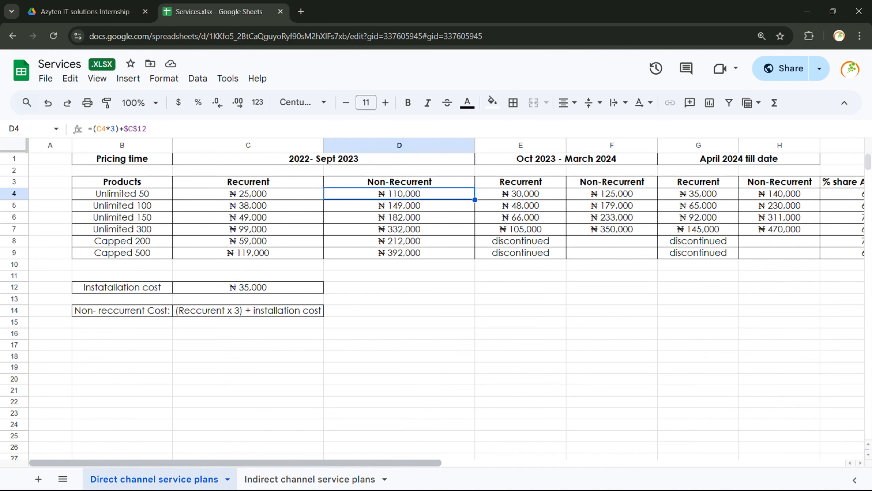
- Switch to the Power Query Editor and examine the Expanded Table Column1 and Changed Type steps of the 2nd project query
key(alt+Tab)
key(alt+Tab)
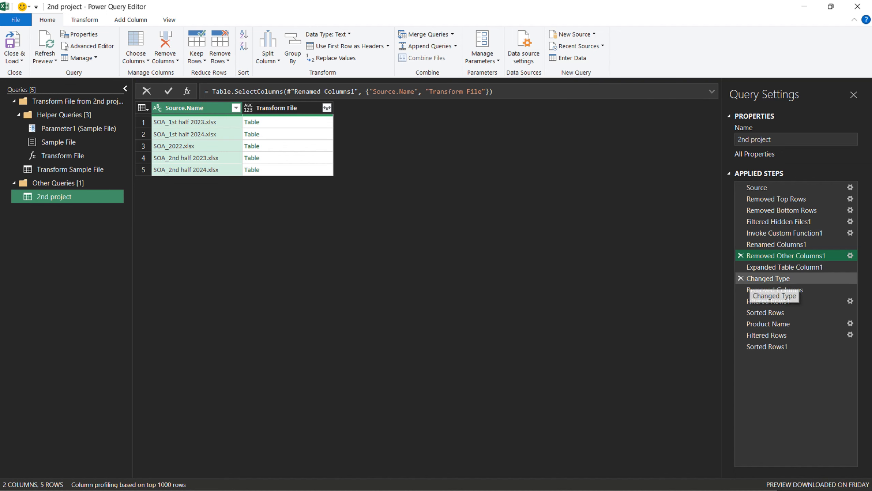
click(777, 267)
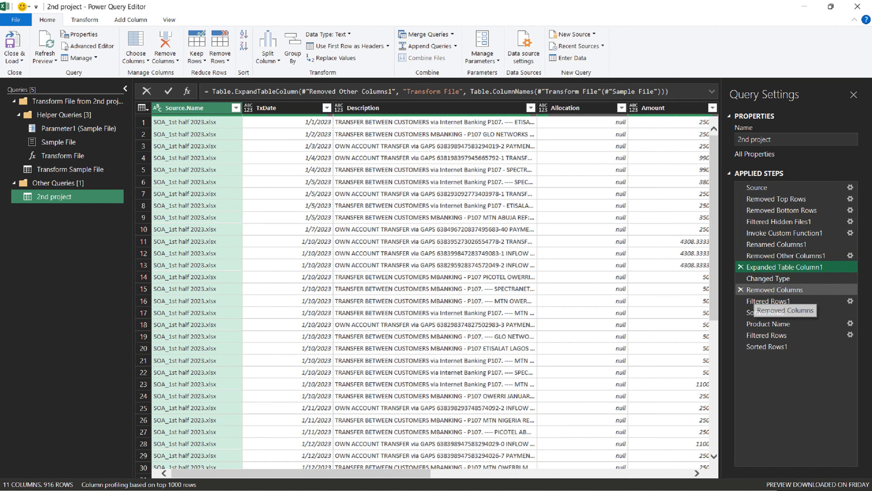
click(800, 279)
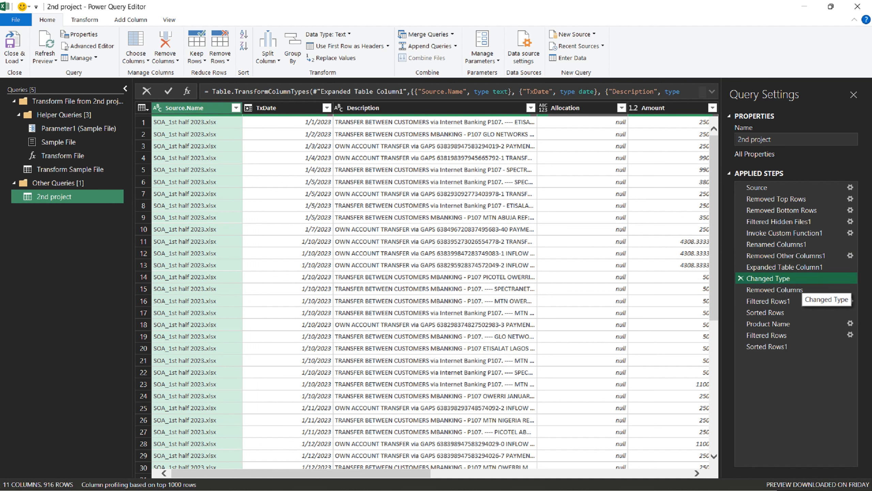
- Turn on column quality at the Removed Columns step and inspect it for the TxDate, Allocation, Amount and Balance columns
click(799, 289)
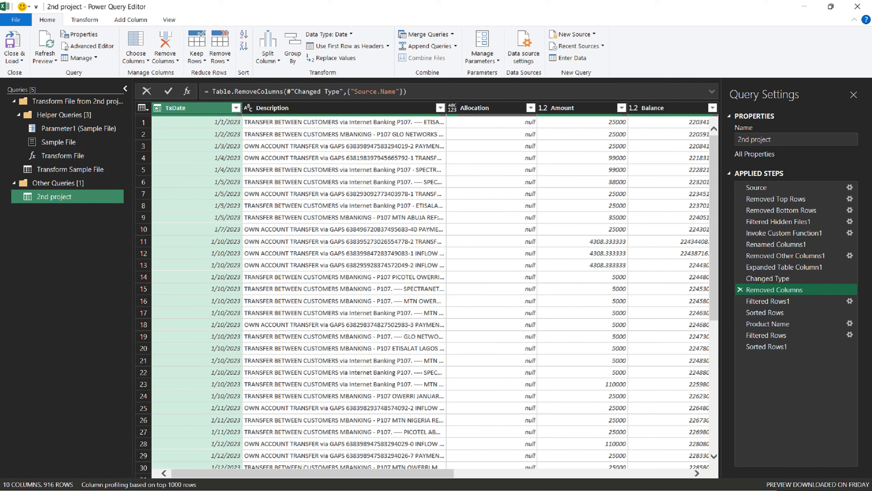
click(169, 20)
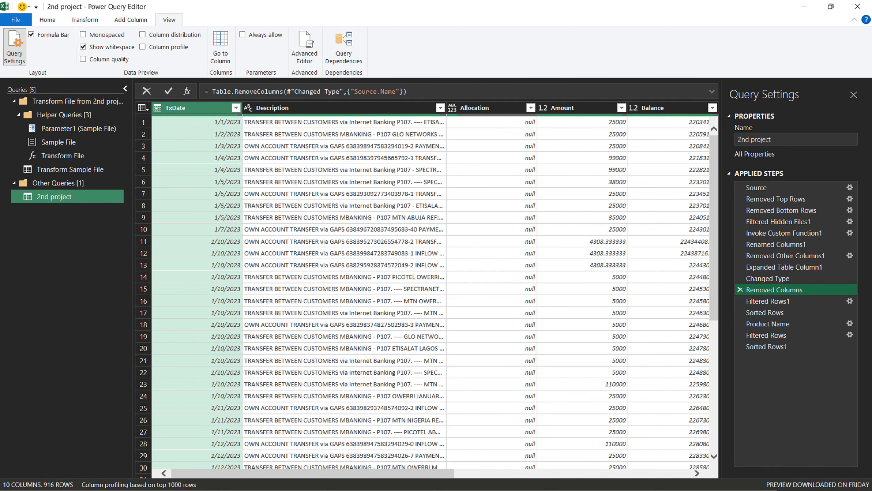
click(83, 59)
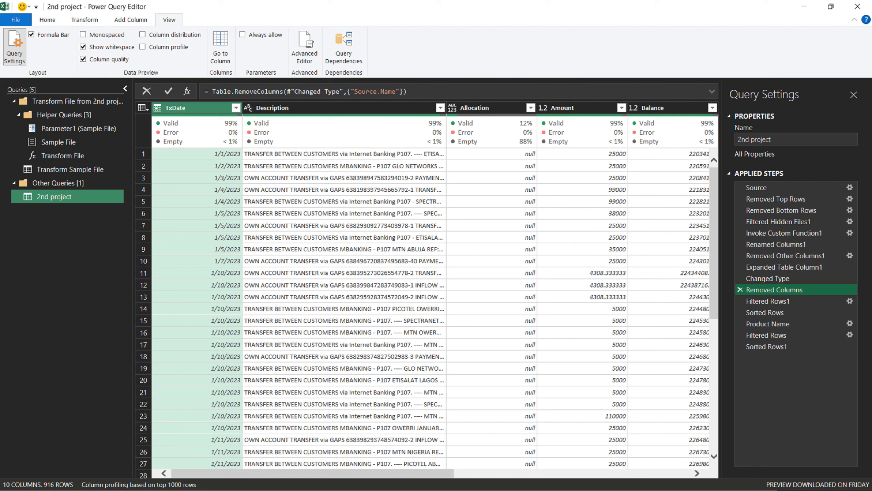
mouse_move(197, 133)
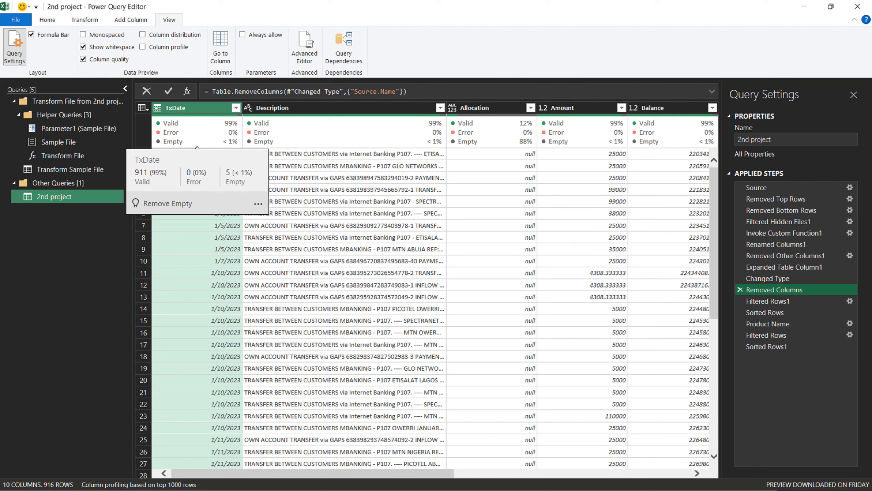
click(491, 132)
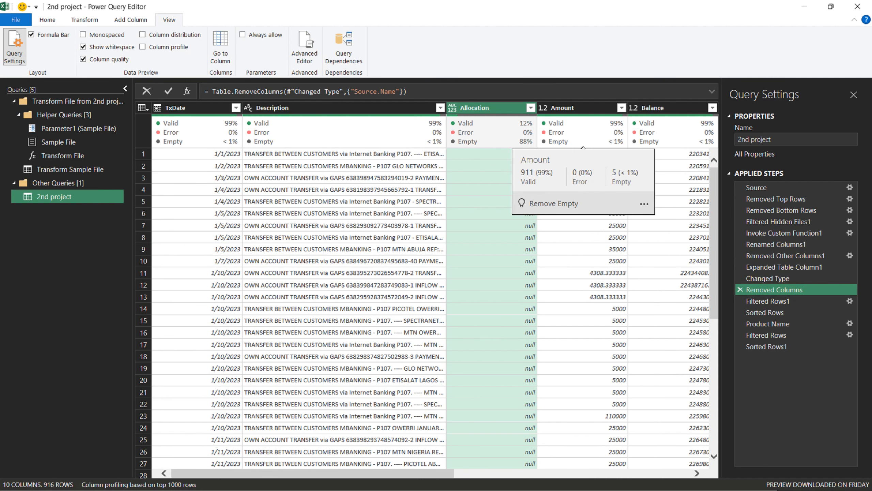
click(583, 133)
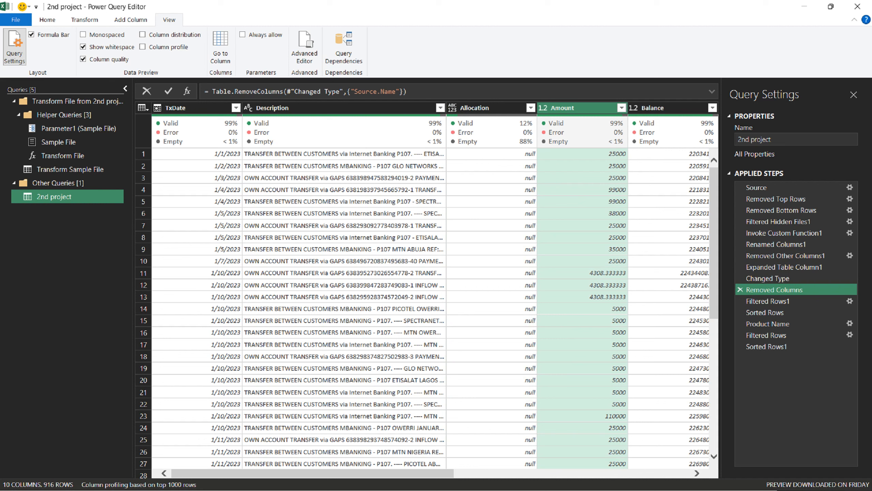
mouse_move(583, 132)
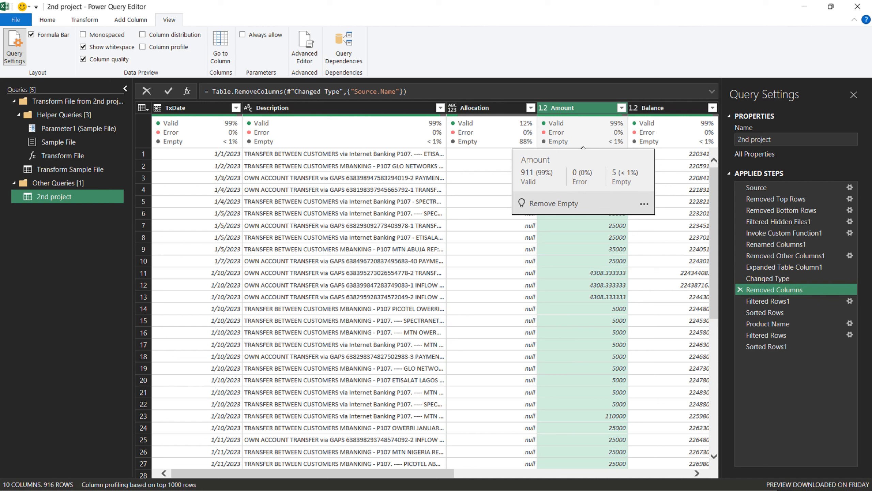
mouse_move(673, 134)
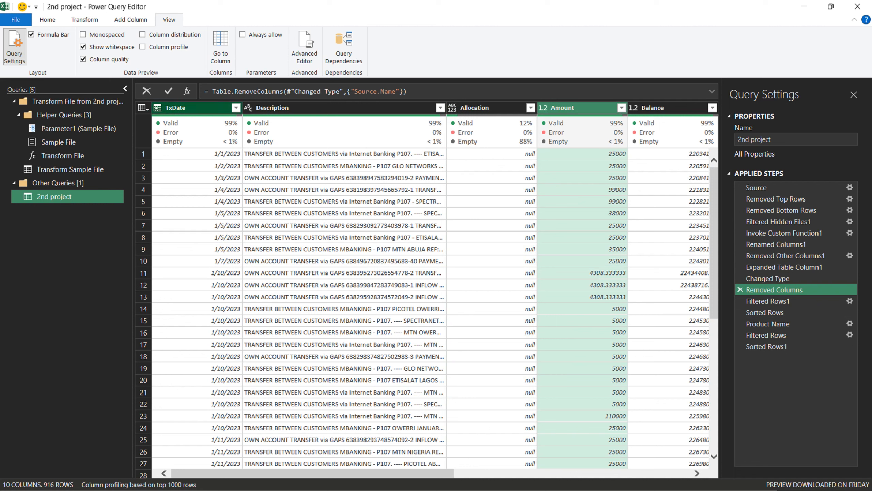
click(235, 108)
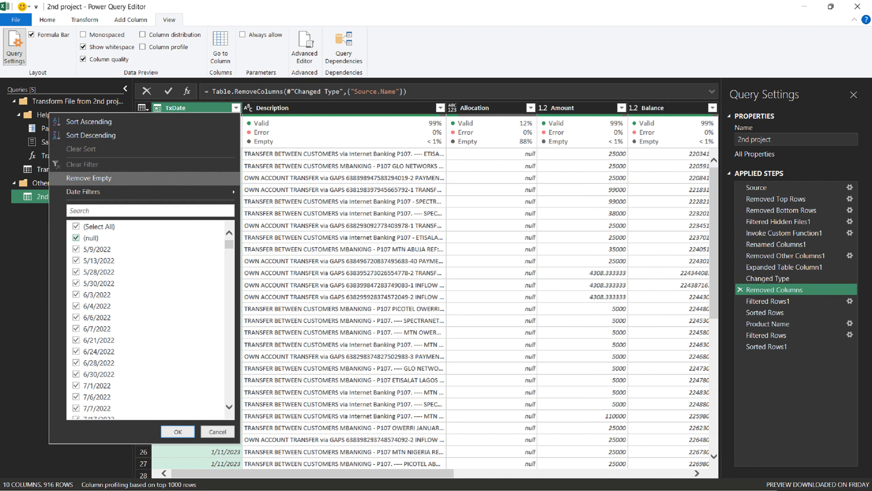
click(76, 238)
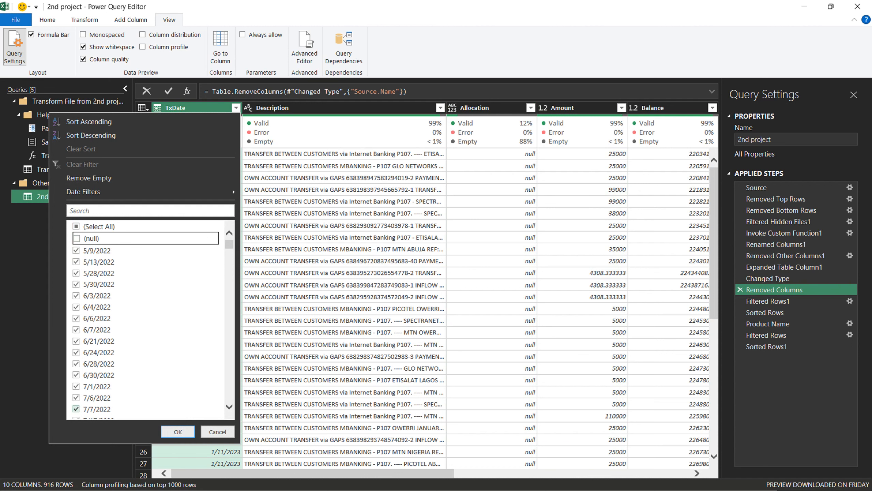
click(217, 431)
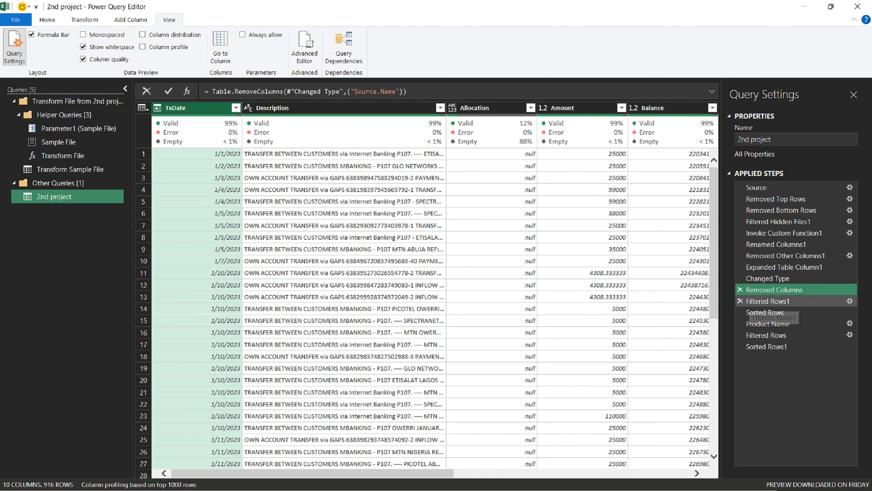
- Rename the applied step that filters empty TxDate rows as Filtered Null out
click(775, 302)
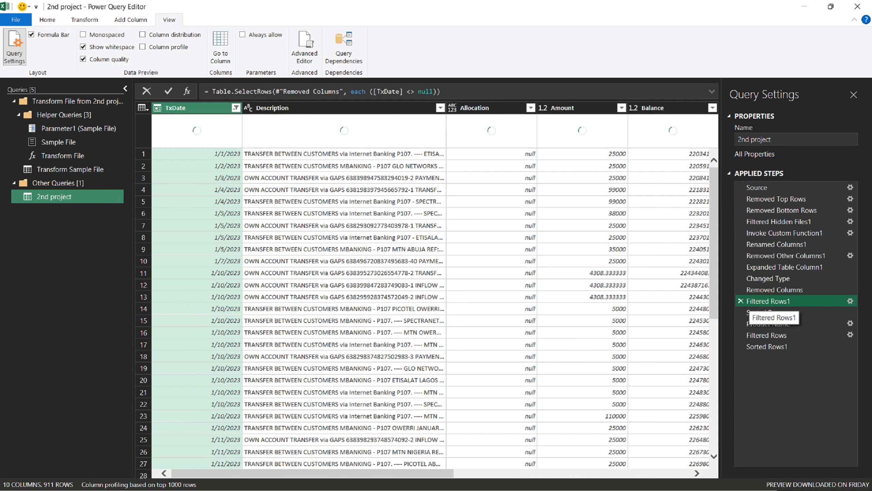
right_click(776, 302)
click(805, 322)
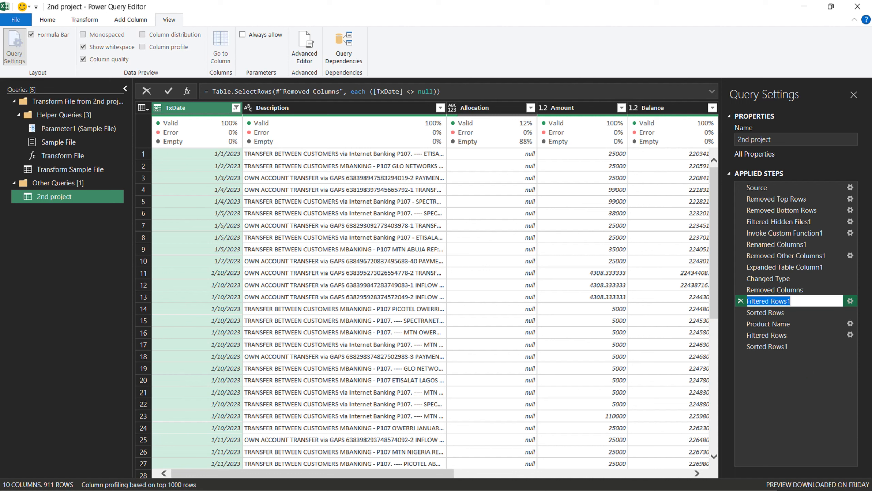
key(End)
key(BackSpace)
key(BackSpace)
key(BackSpace)
key(BackSpace)
key(BackSpace)
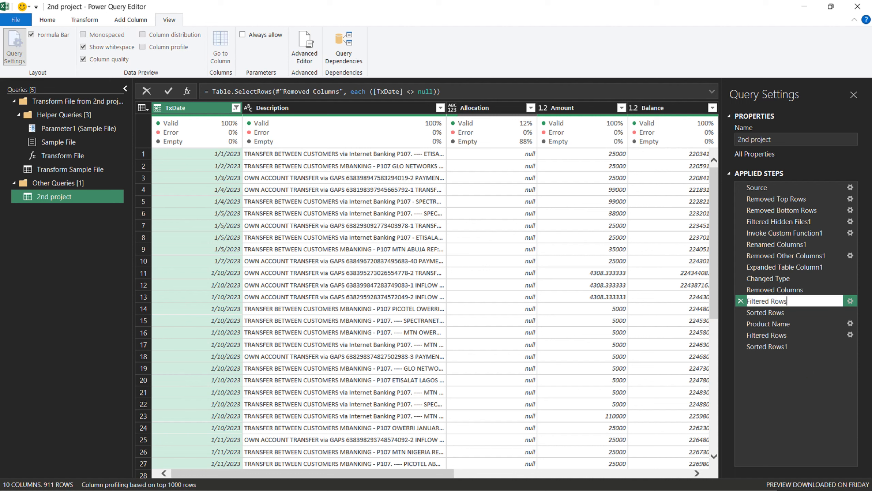
text(Null out)
key(Return)
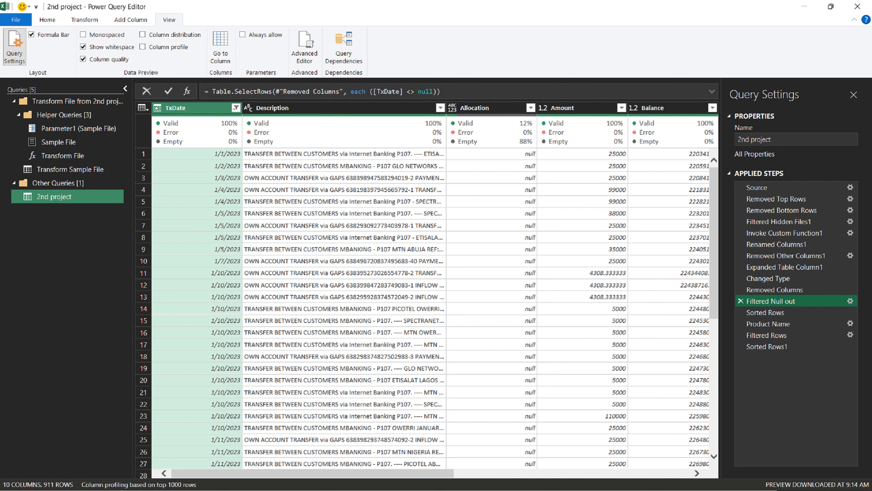
- Review the rows and TxDate filter options at the Filtered Null out step, and examine the ascending date sort in Sorted Rows
scroll(426, 309, down, 12)
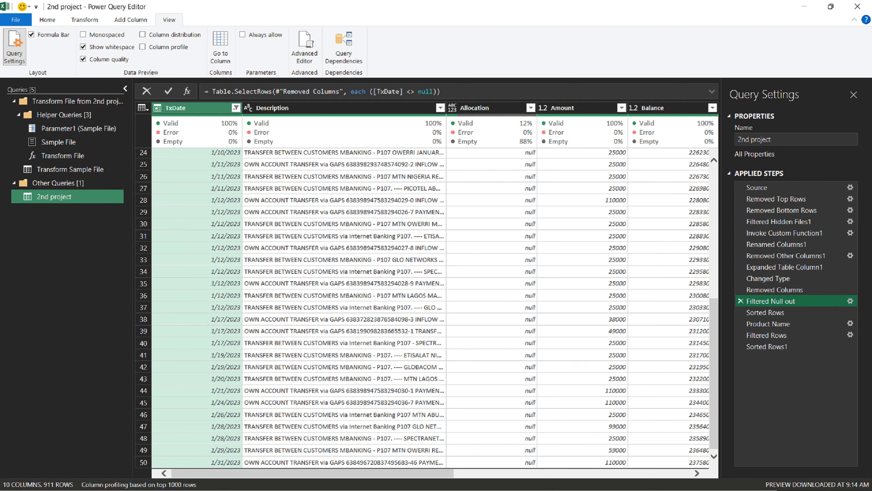
scroll(426, 309, up, 12)
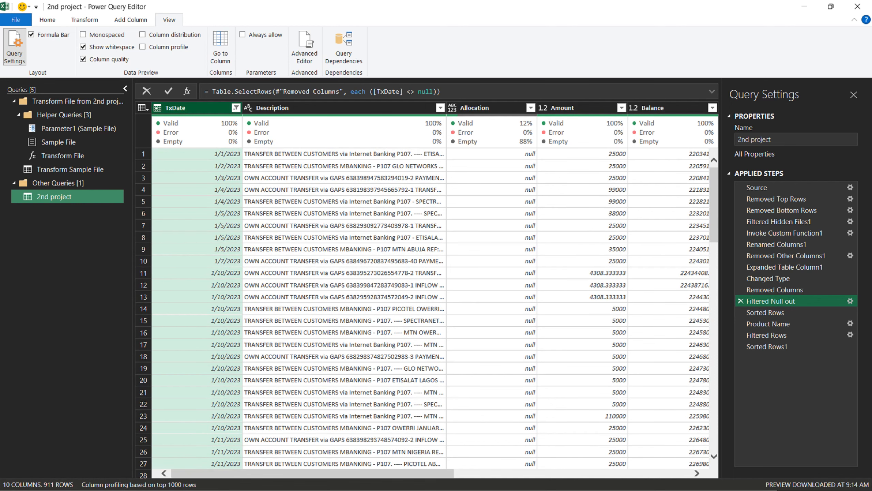
click(235, 108)
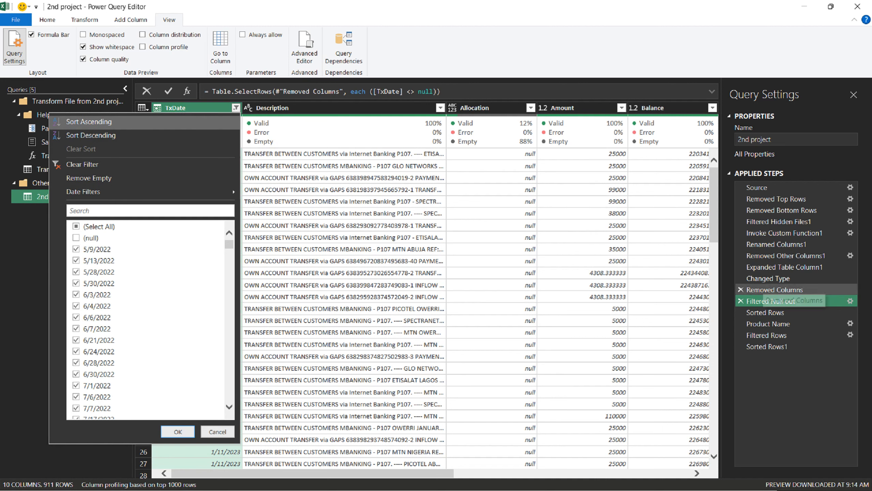
click(780, 312)
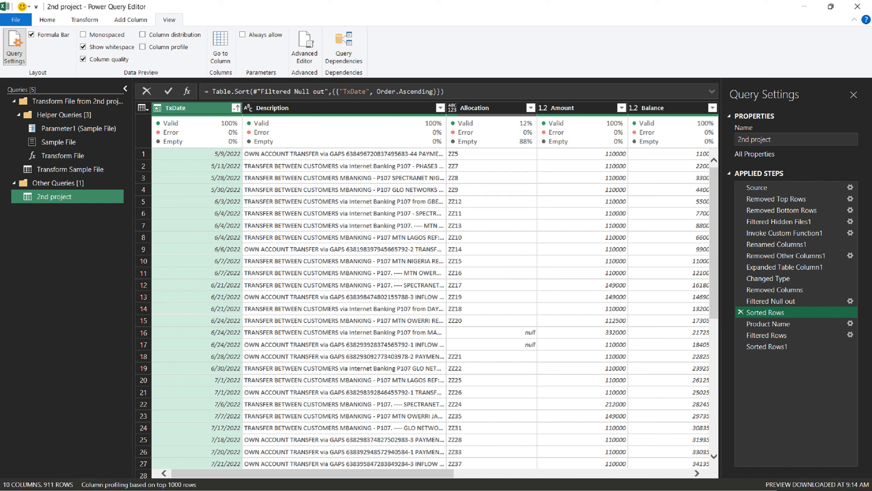
mouse_move(197, 134)
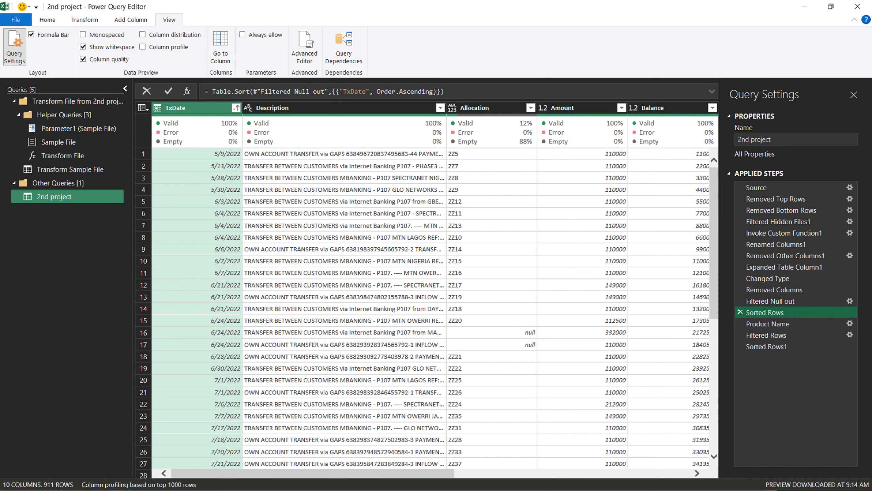
click(669, 238)
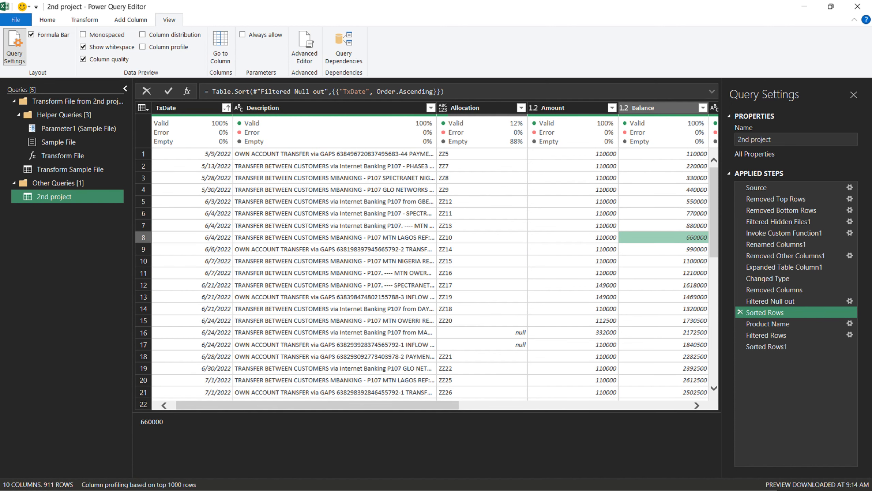
- Try excluding null values from the CHANNEL column after Sorted Rows, and delete the added filter step
drag(318, 406, 521, 405)
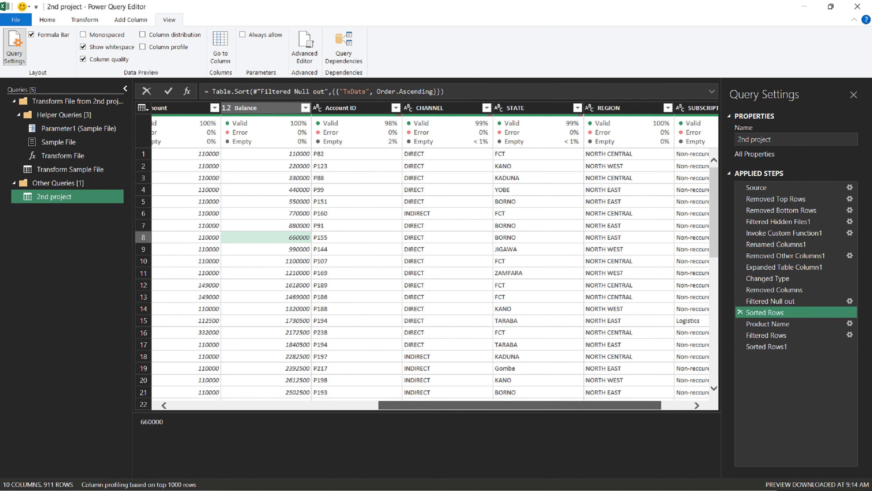
drag(521, 406, 522, 406)
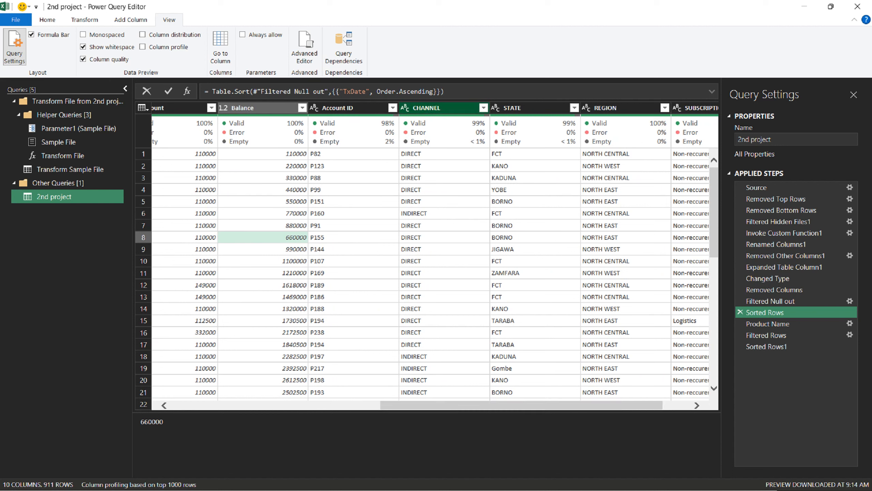
click(484, 108)
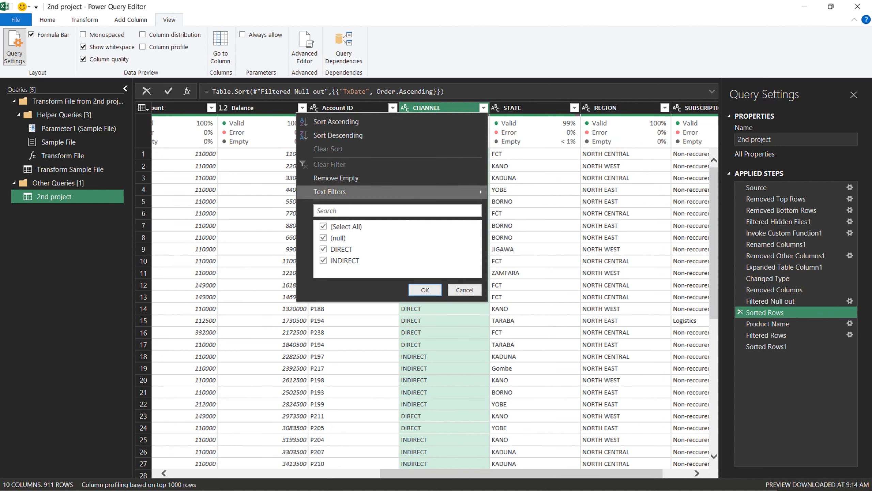
click(323, 238)
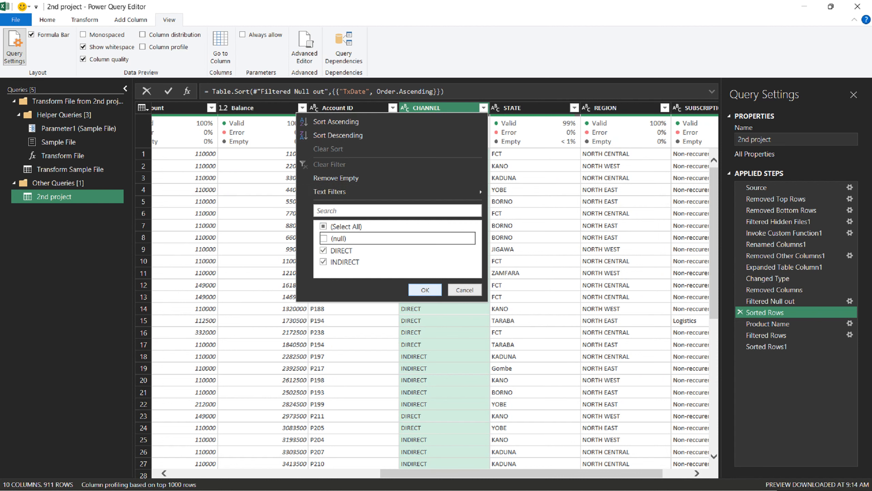
click(425, 289)
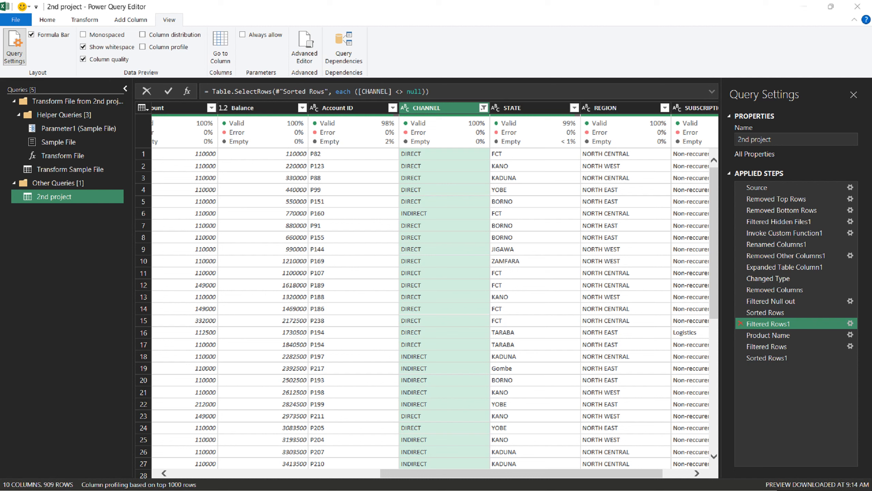
click(741, 324)
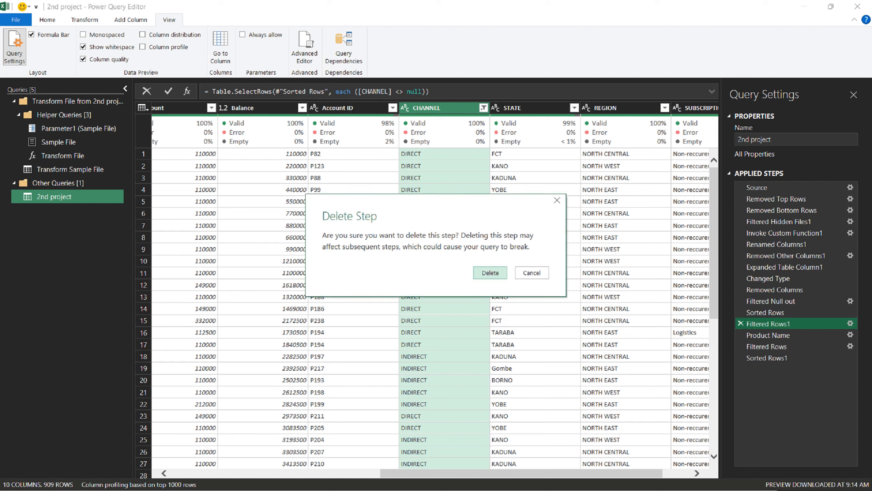
key(Return)
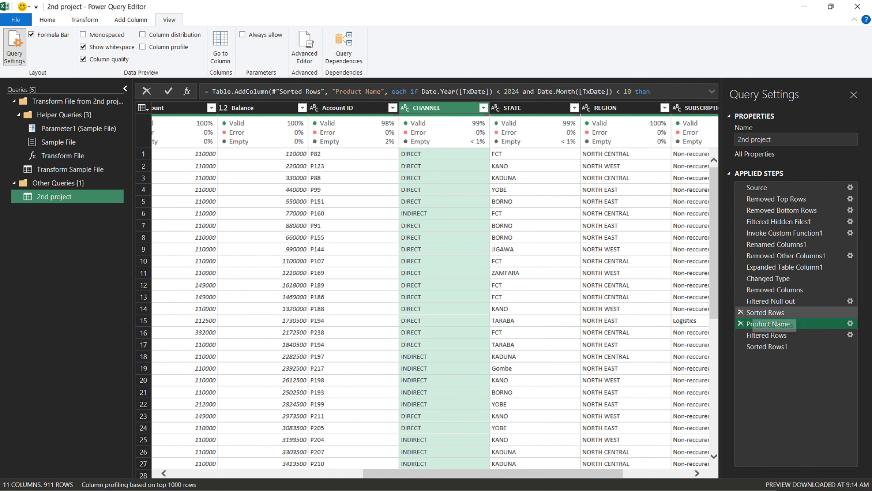
- Filter the CHANNEL column to only null values from Sorted Rows to inspect those records, and delete that filter step
click(765, 312)
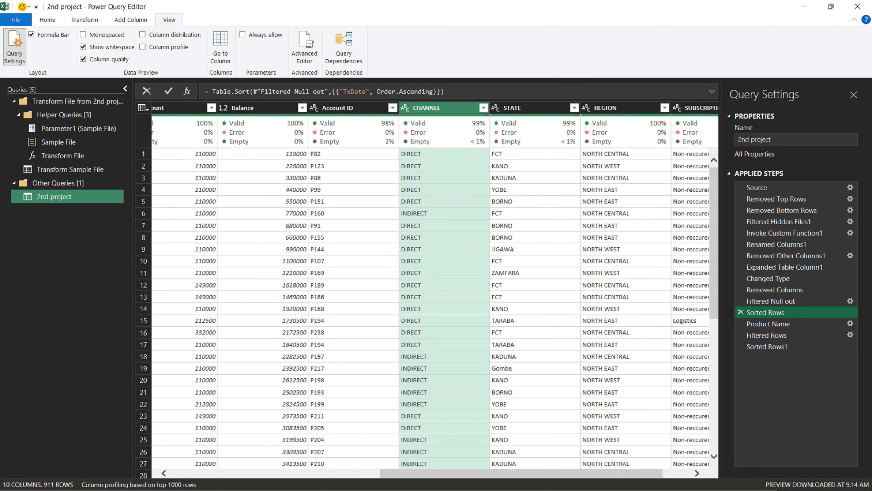
click(484, 108)
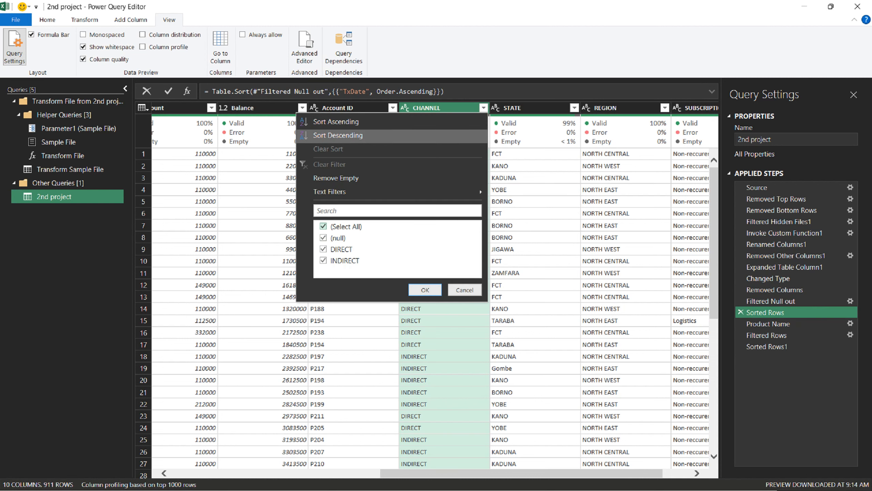
click(323, 227)
click(324, 239)
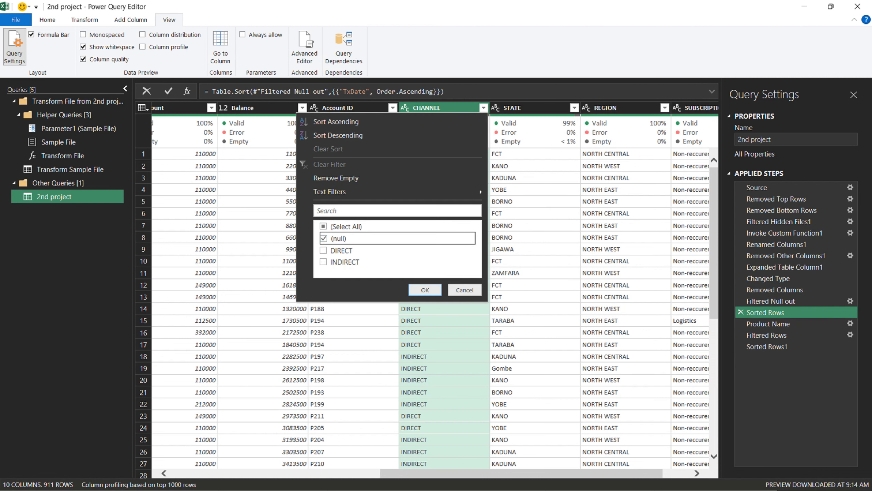
click(425, 290)
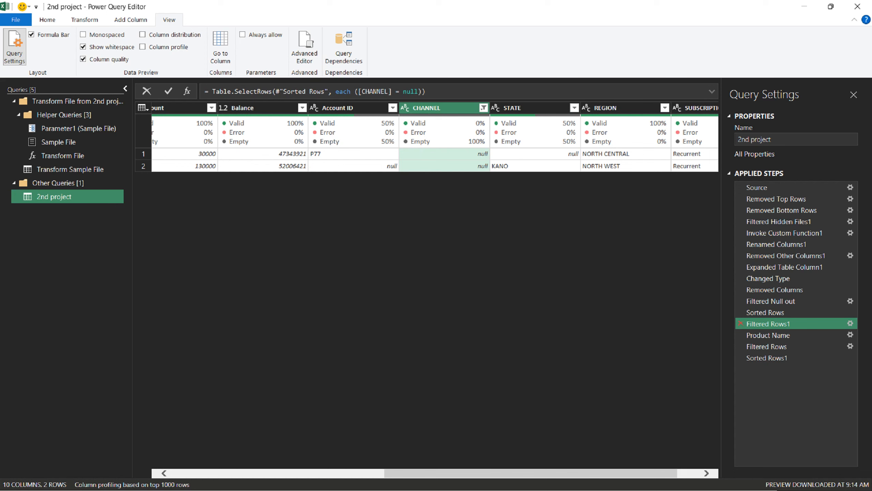
click(741, 323)
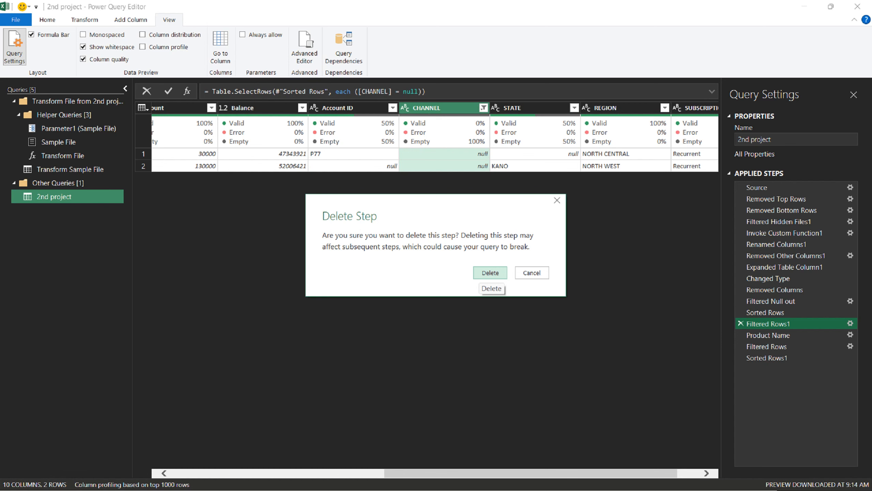
click(490, 272)
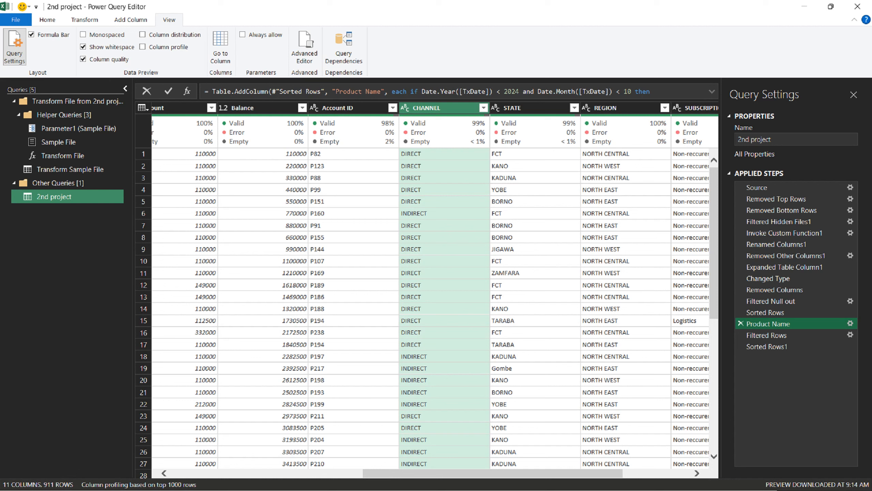
mouse_move(493, 474)
mouse_down()
mouse_move(559, 473)
mouse_move(489, 474)
mouse_up()
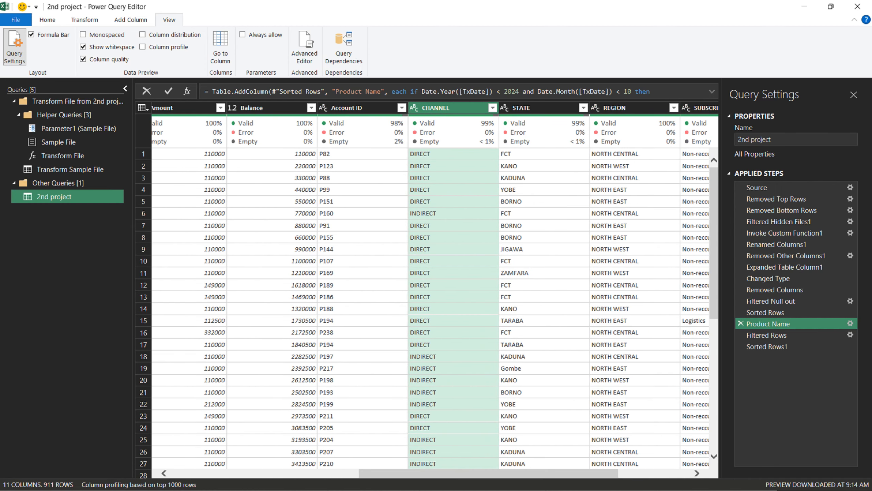
- Compare the direct channel pricing table in the Services Google Sheet with the Product Name step in Power Query
key(alt+Tab)
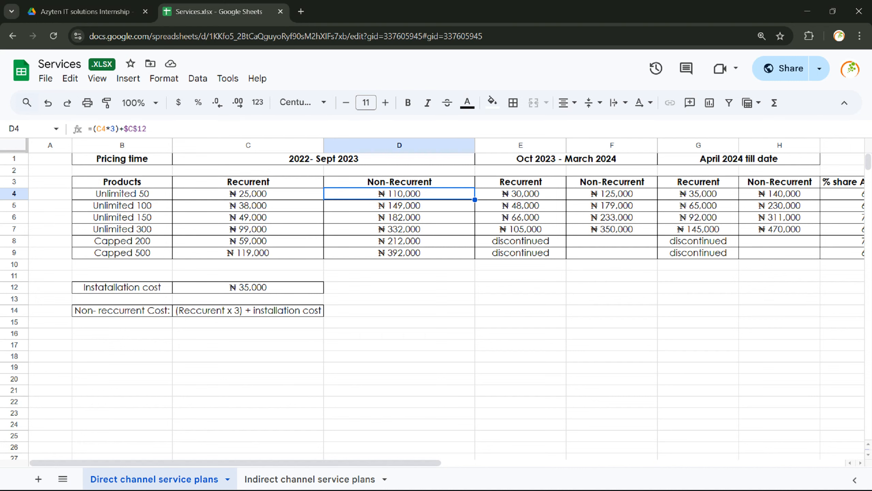
key(alt+Tab)
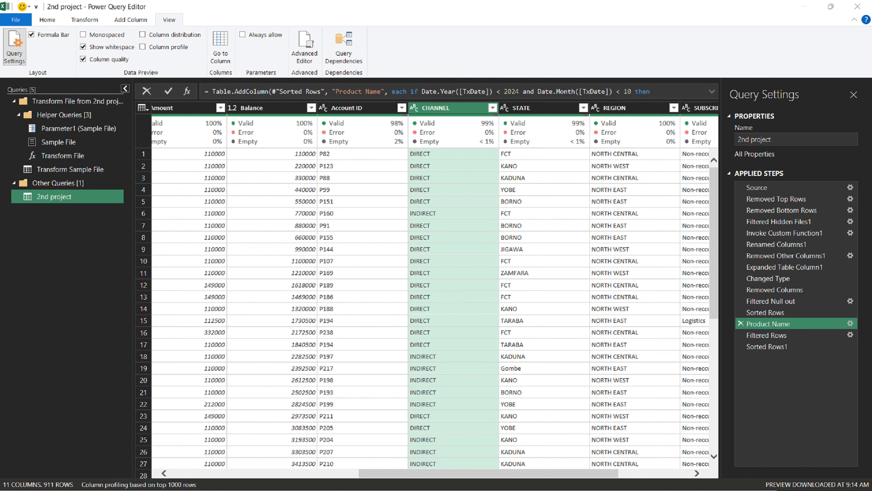
key(alt+Tab)
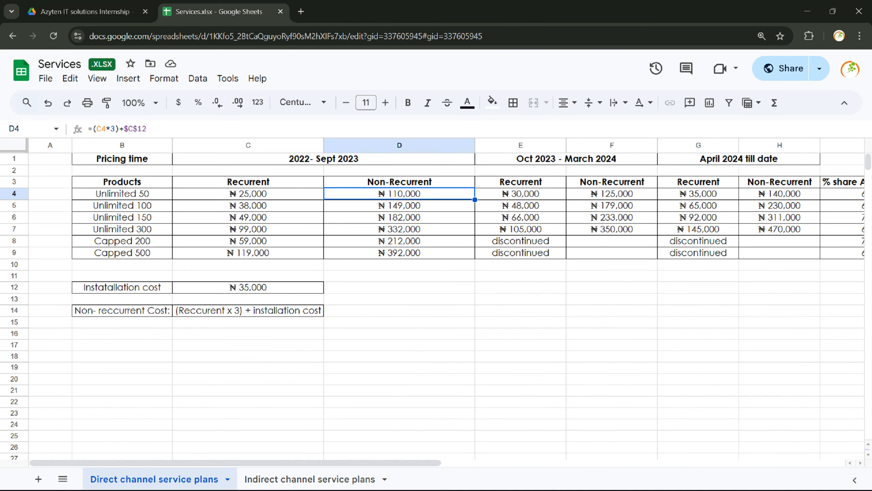
key(alt+Tab)
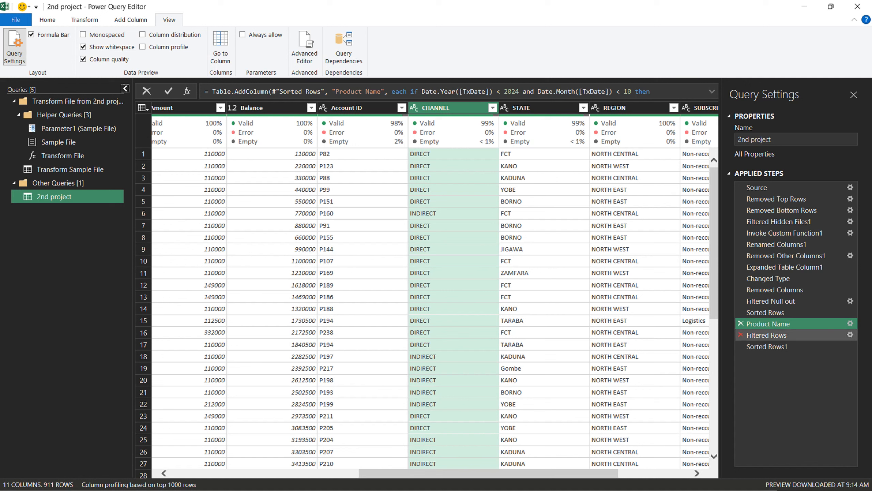
- Delete the Sorted Rows1, Filtered Rows and Product Name applied steps from the 2nd project query
click(740, 335)
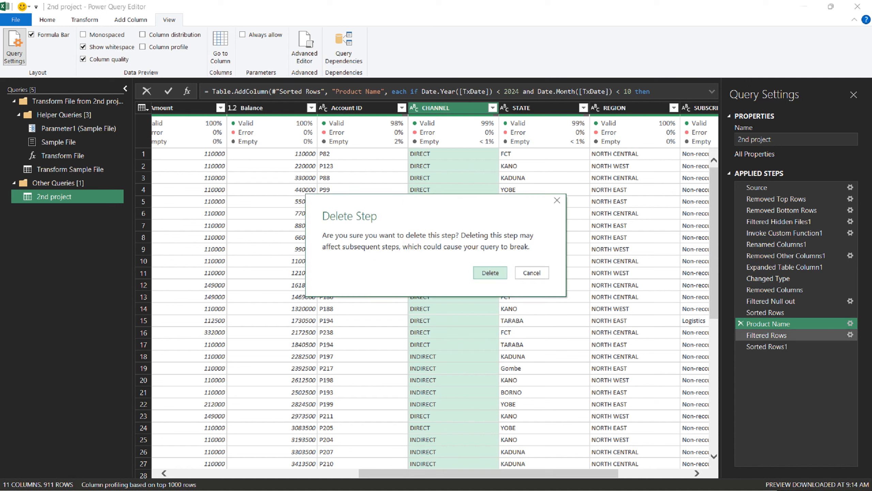
click(532, 273)
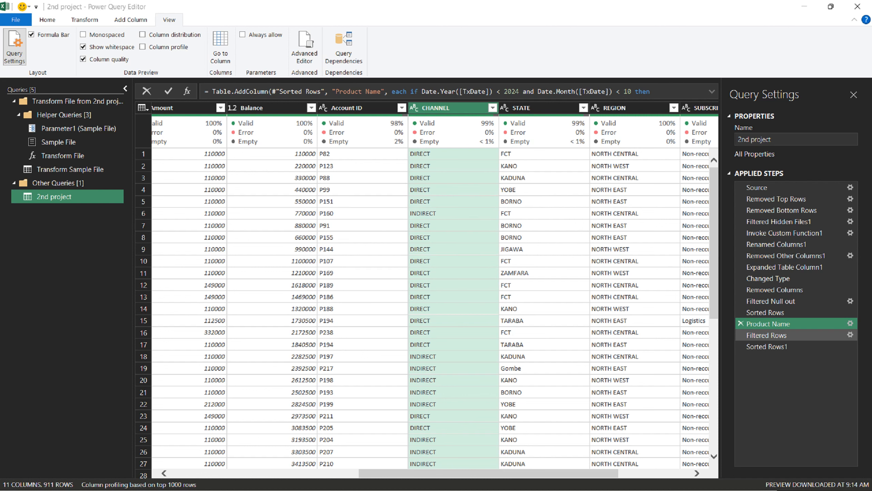
click(741, 346)
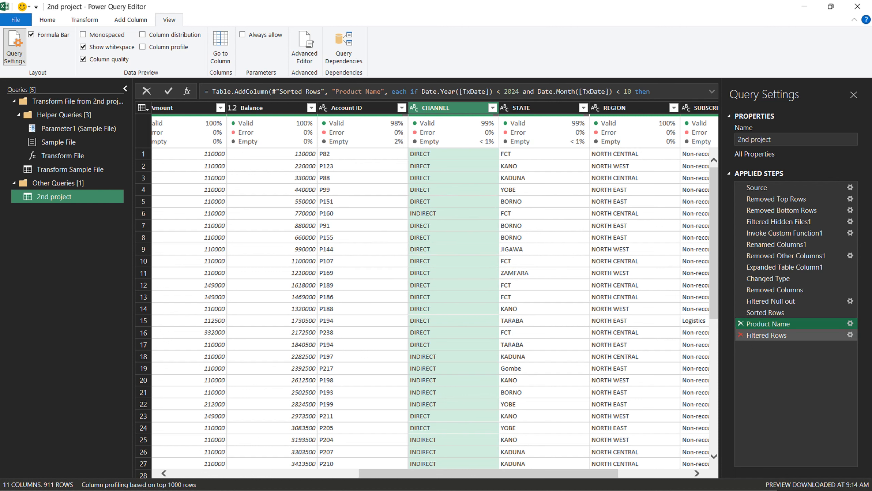
click(741, 335)
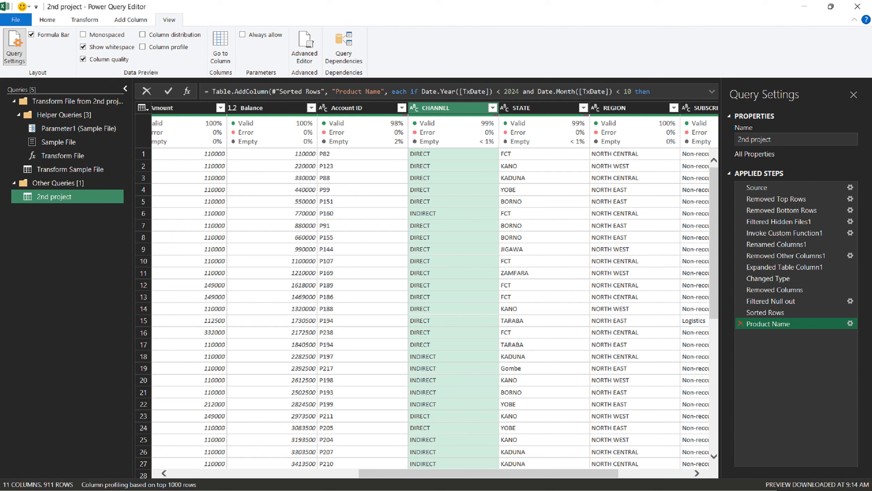
click(741, 324)
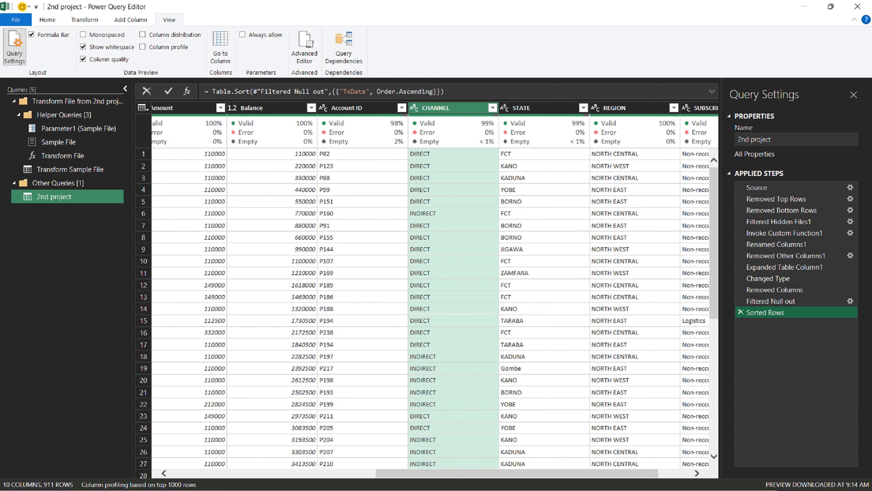
- Start a custom column after the Sorted Rows step and name it Service Plan
drag(563, 474, 596, 474)
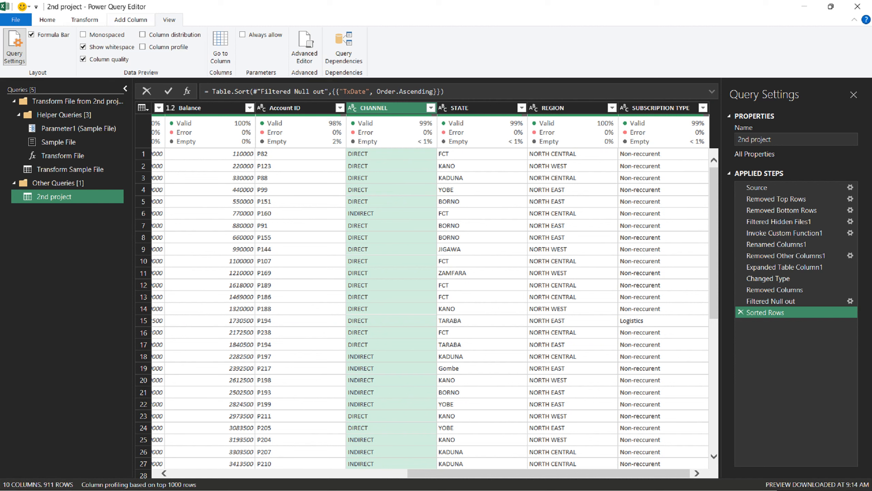
click(131, 19)
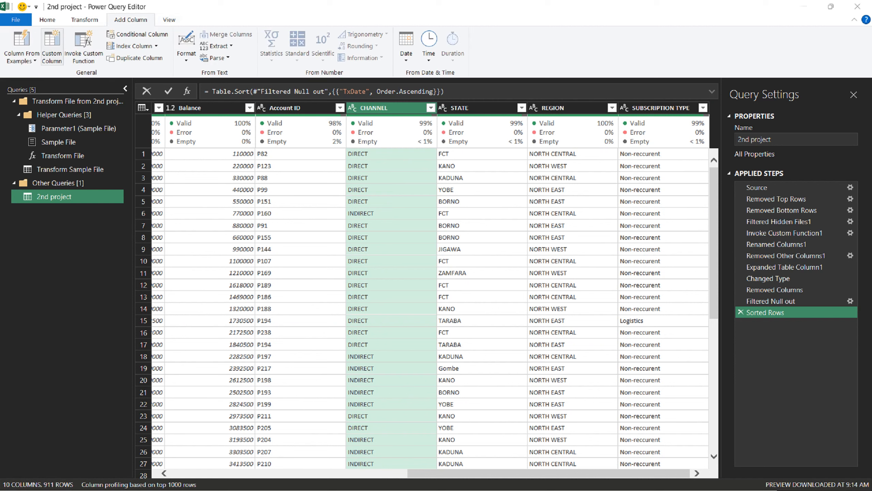
click(51, 46)
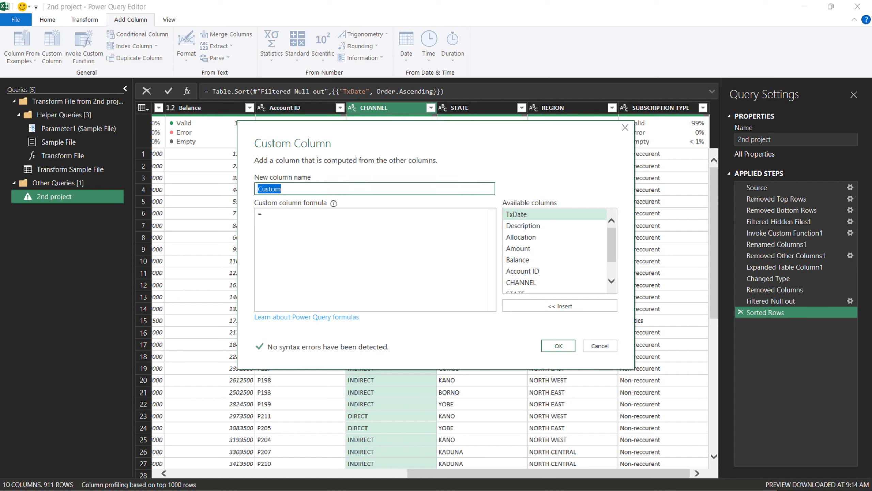
text(Product)
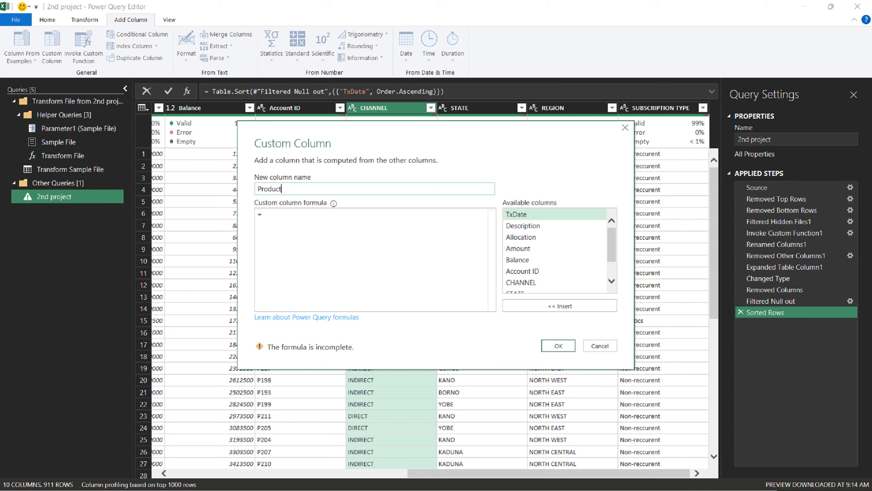
key(BackSpace)
key(BackSpace)
key(BackSpace)
key(BackSpace)
key(BackSpace)
key(BackSpace)
key(BackSpace)
text(Service Plan)
key(Tab)
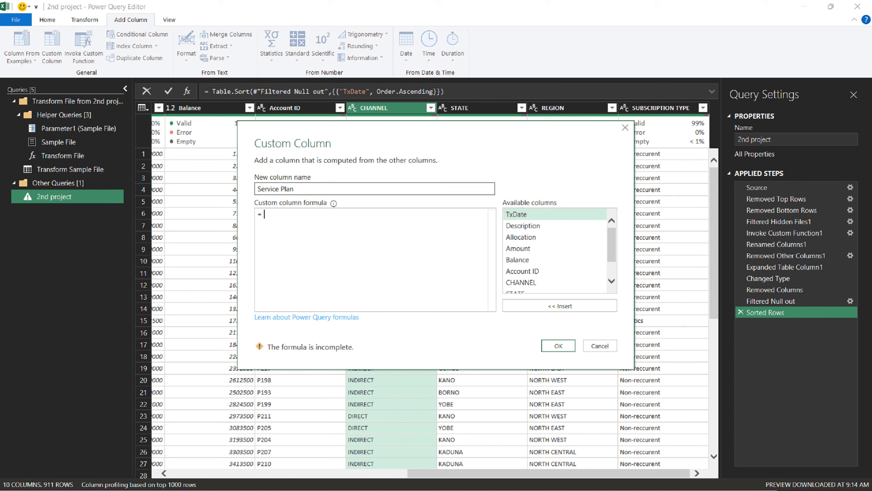
- Review the direct and indirect channel service plan pricing in the Services Google Sheet, and return to the Custom Column dialog in Power Query
key(alt+Tab)
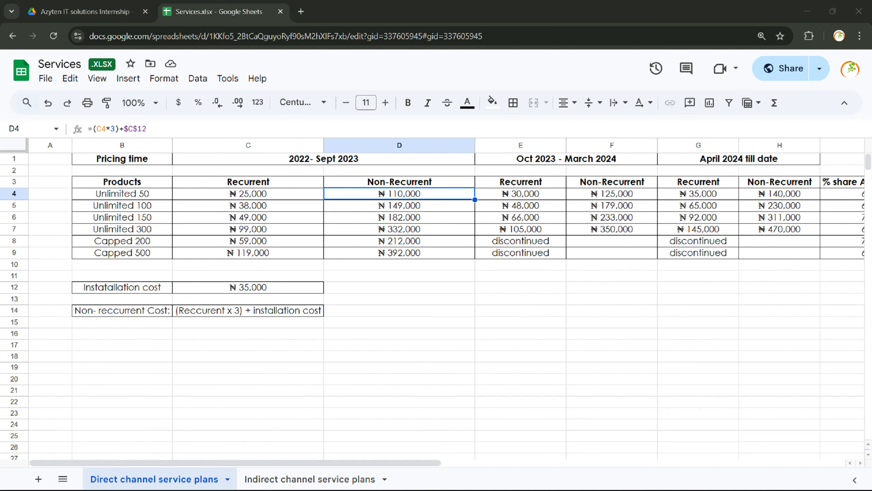
key(alt+Tab)
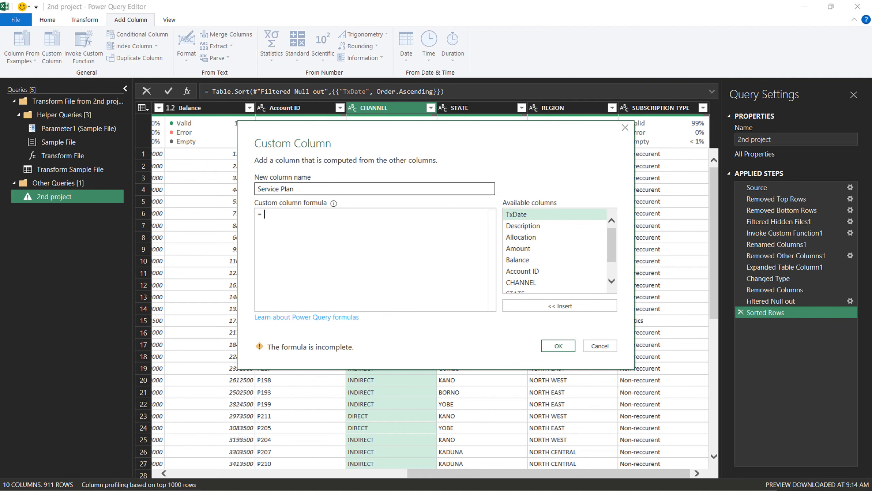
key(alt+Tab)
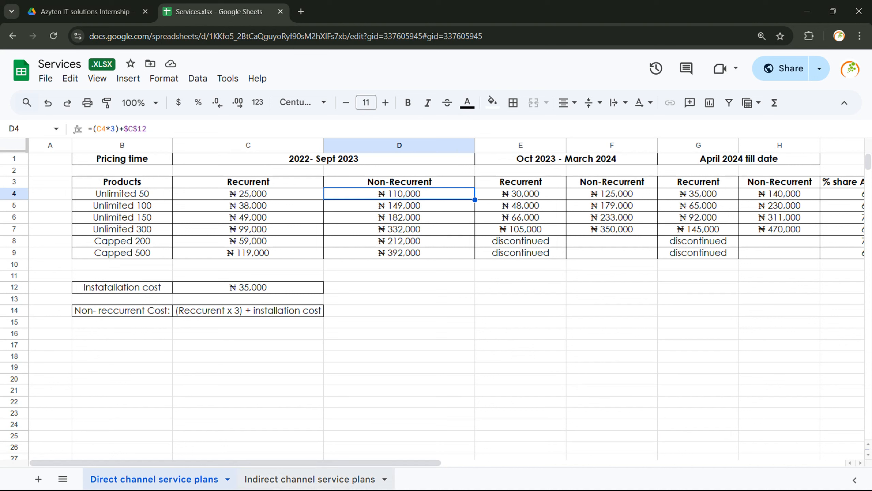
click(309, 479)
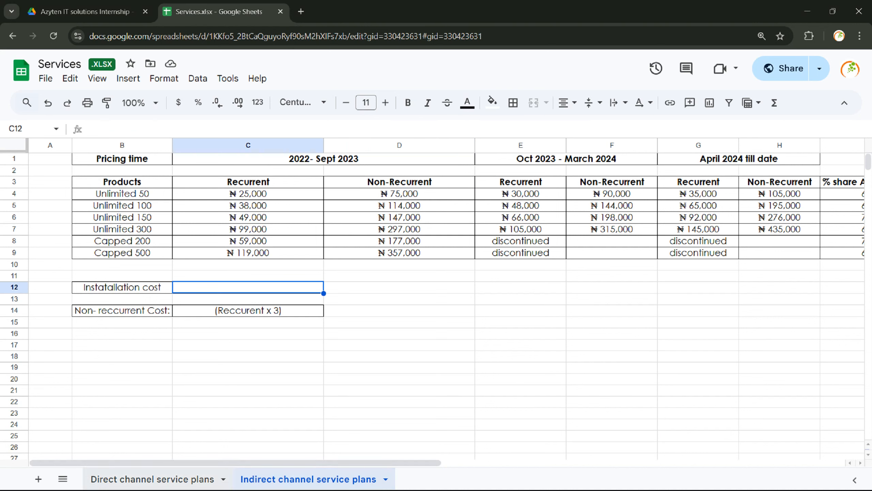
click(152, 478)
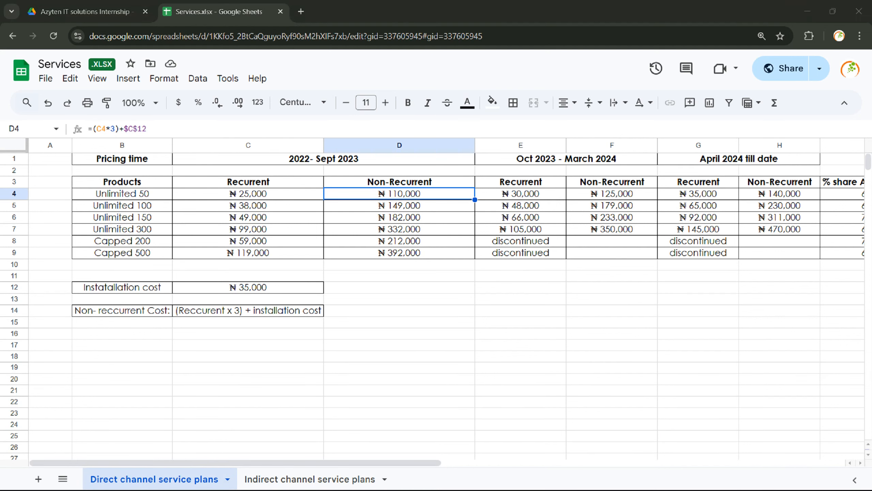
key(alt+Tab)
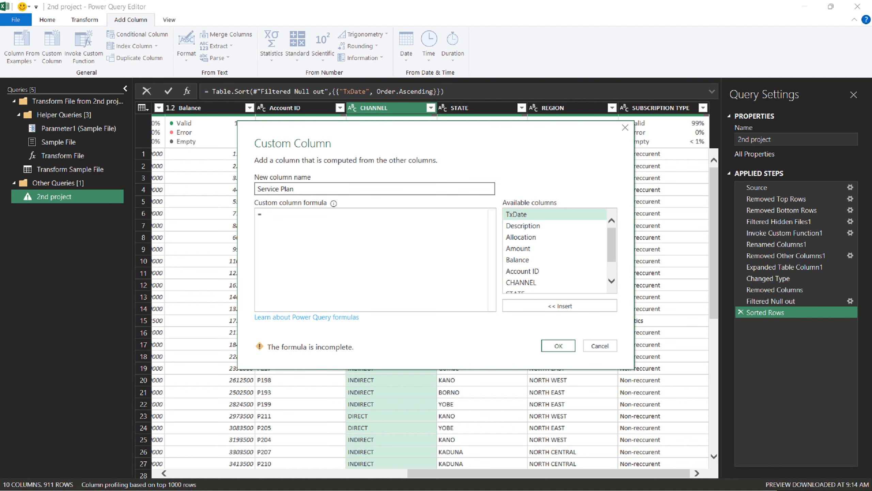
- Try to place the Services Google Sheet window over the Power Query window, and return to the Custom Column dialog
key(alt+Tab)
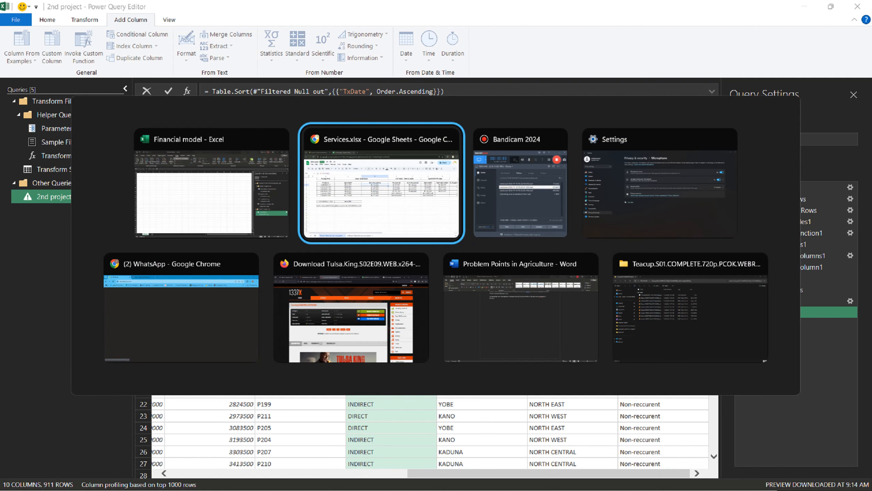
key(alt+Tab)
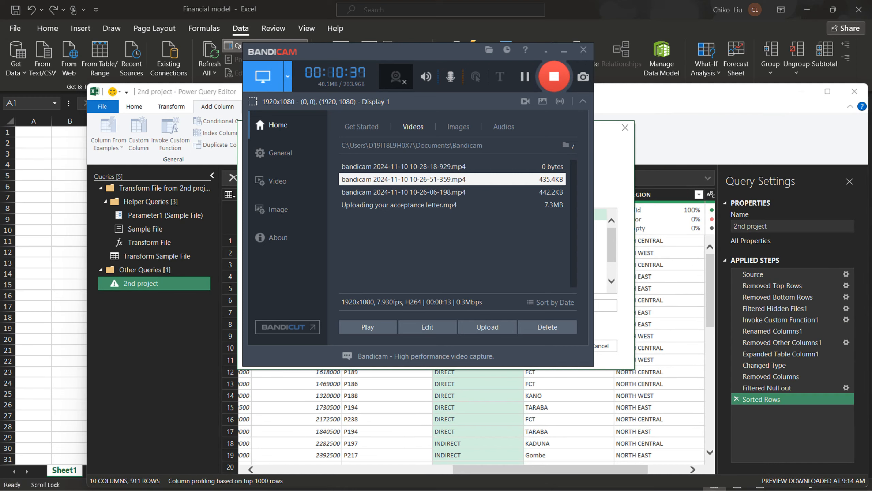
key(alt+Tab)
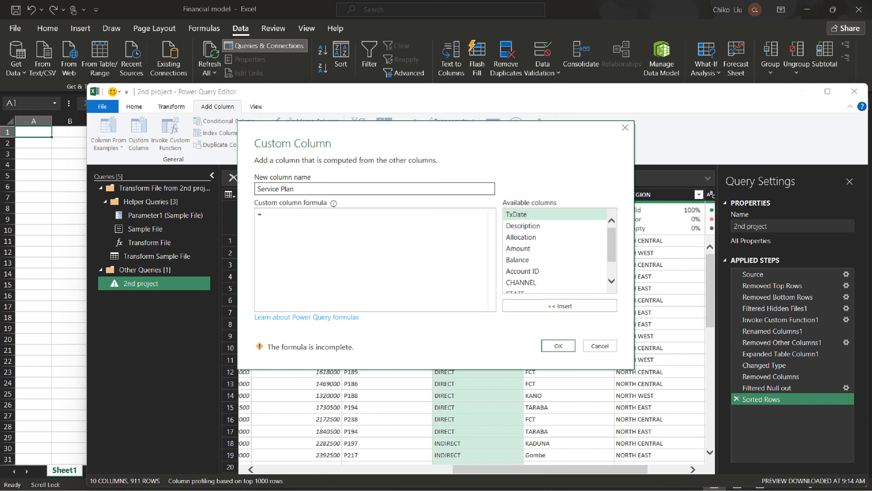
key(alt+Tab)
key(alt+Tab)
key(Escape)
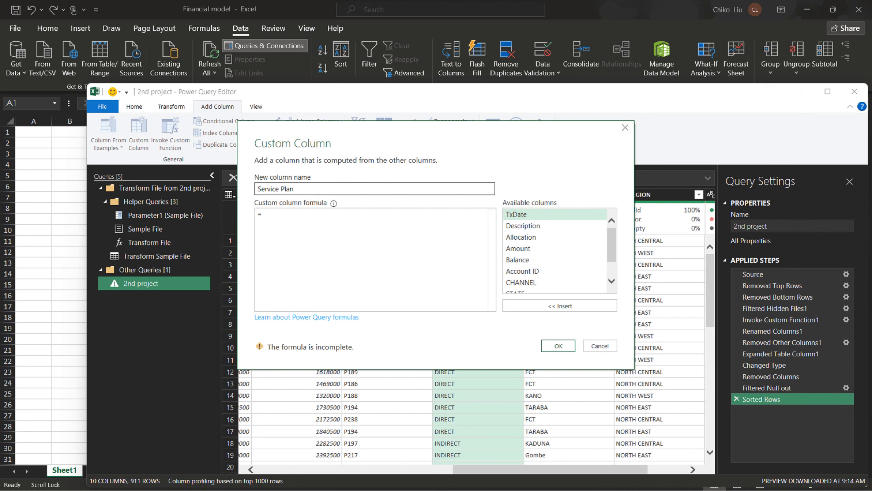
drag(871, 151, 610, 138)
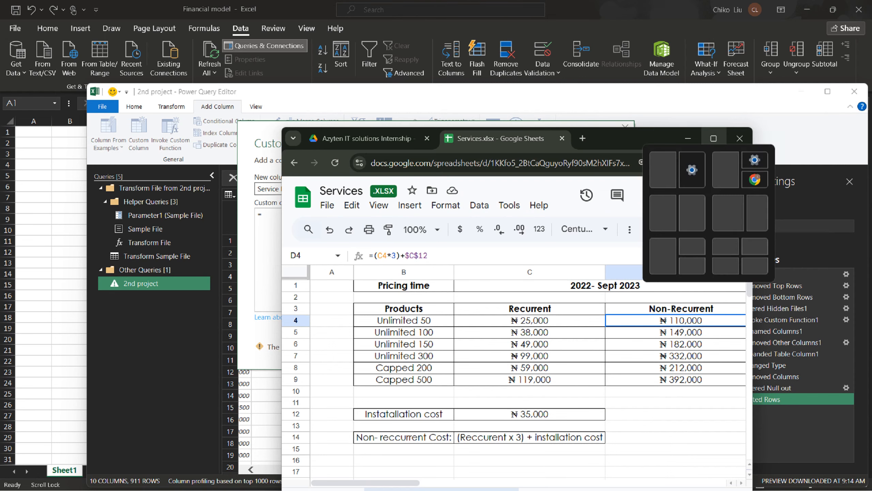
click(714, 138)
key(alt+Tab)
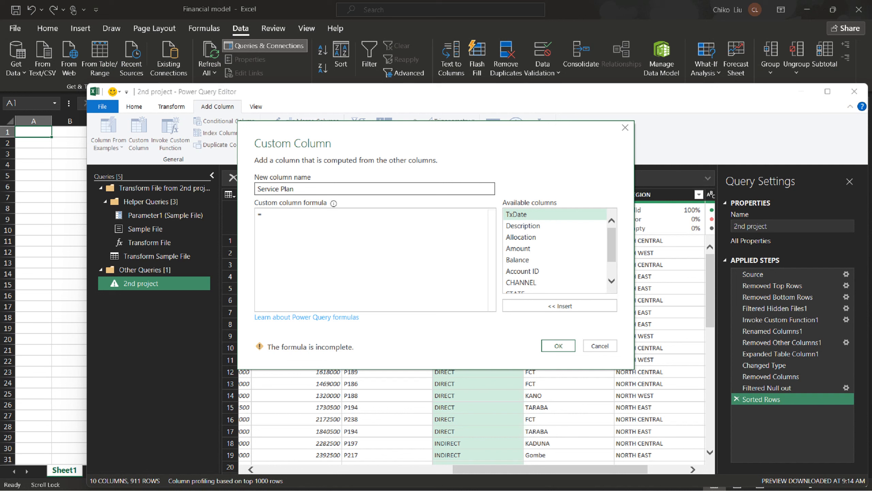
- Begin the Service Plan formula with if, removing the [TxDate] reference entered directly after it
text(if [Tx)
key(Tab)
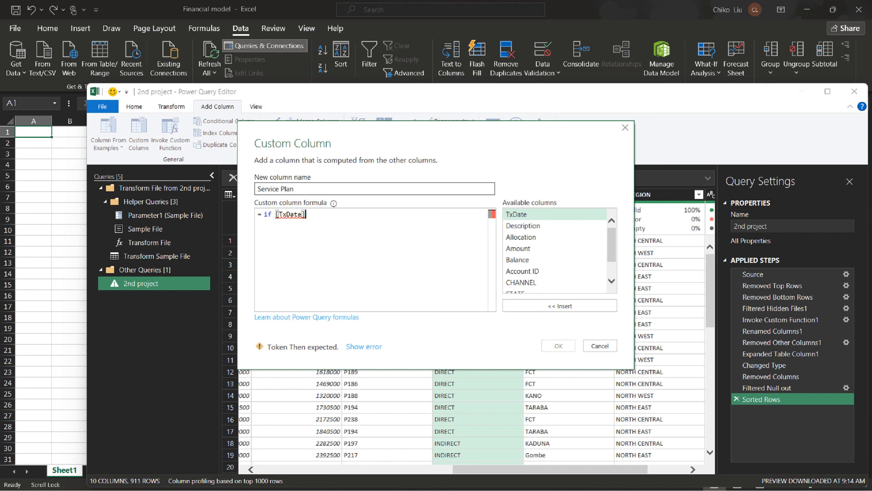
key(BackSpace)
key(BackSpace)
key(BackSpace)
key(BackSpace)
key(BackSpace)
key(BackSpace)
key(BackSpace)
key(BackSpace)
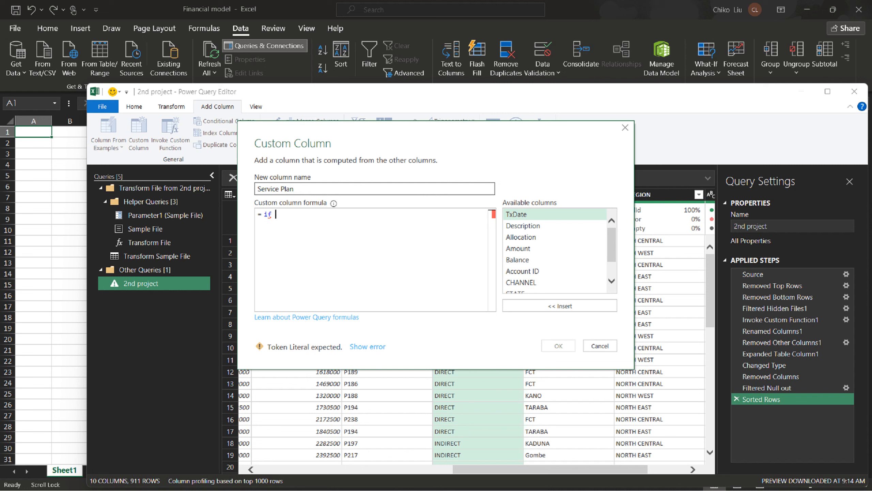
- Add the Date.Year function after if in the Service Plan formula, correcting the duplicated Date prefix
text(Date.)
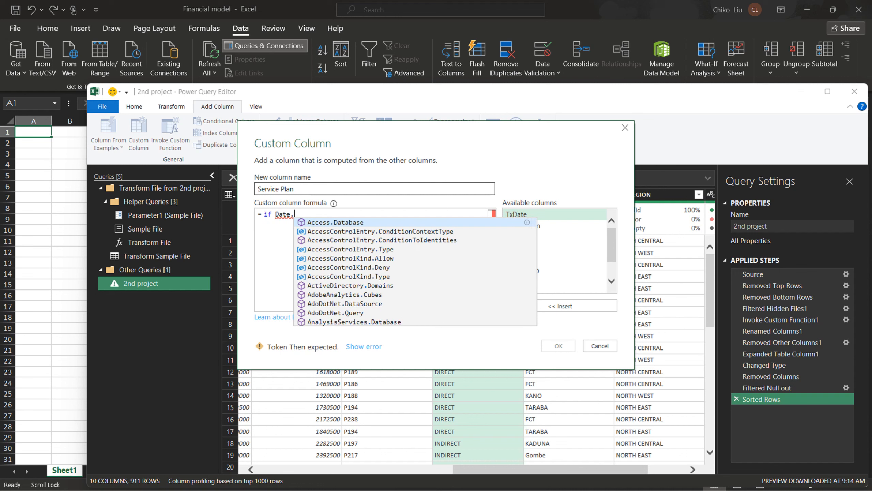
text(yea)
key(Tab)
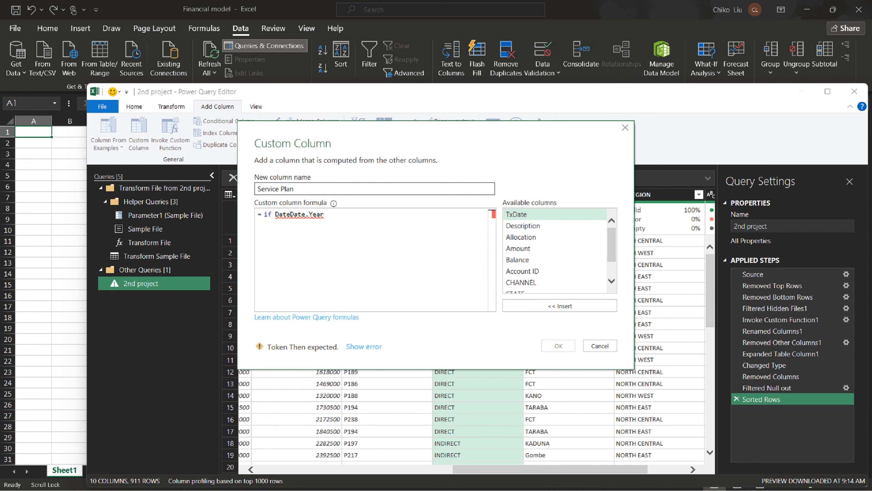
key(ctrl+z)
key(BackSpace)
text(a)
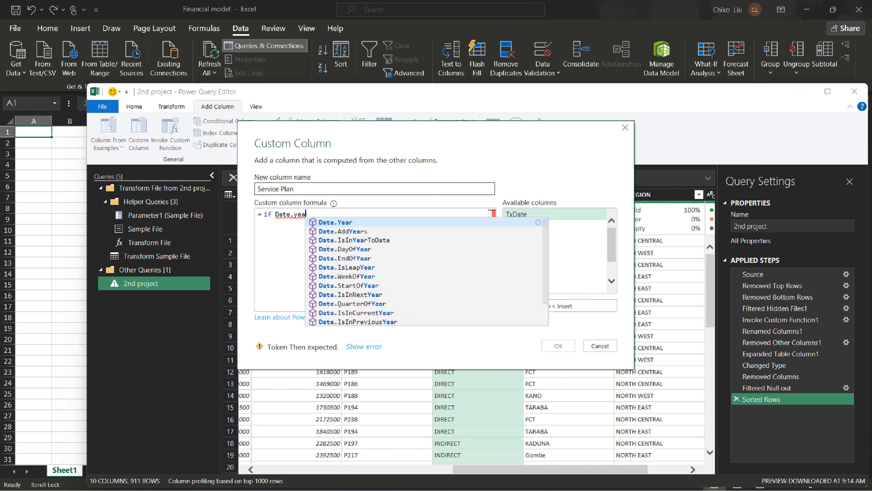
key(Tab)
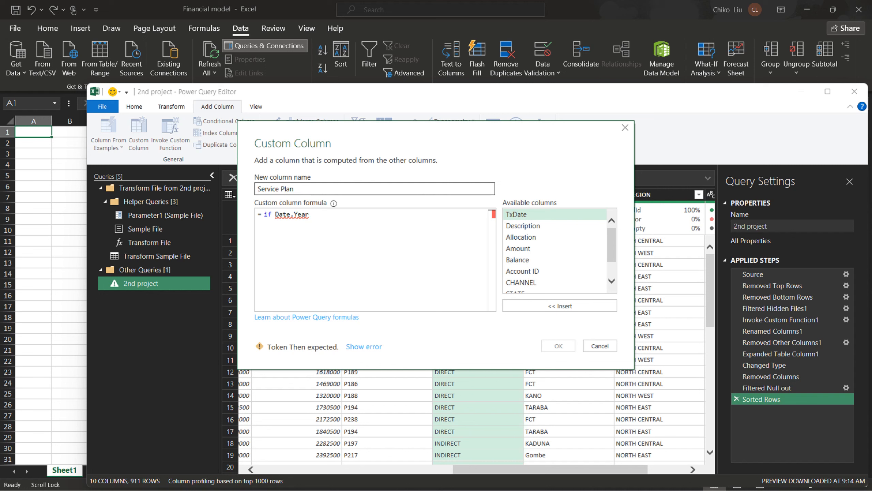
- Pass the TxDate column to the function so the Service Plan formula reads if Date.Year([TxDate])
text((tx)
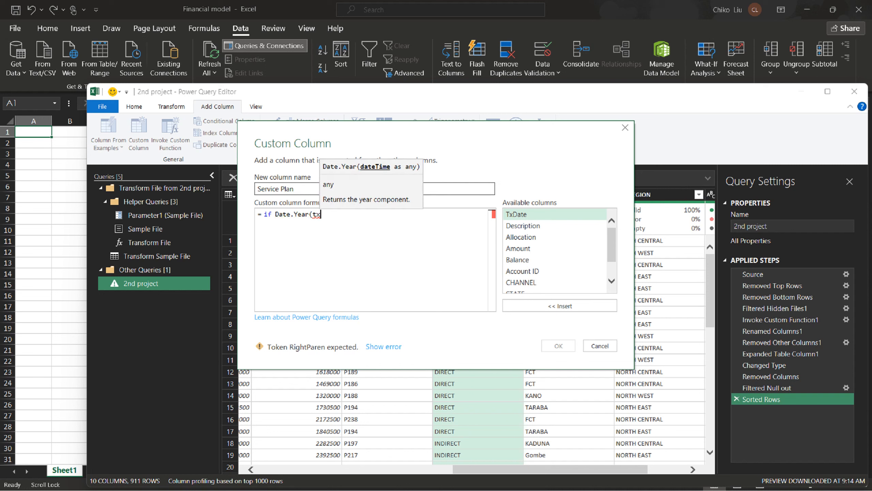
text([)
key(Tab)
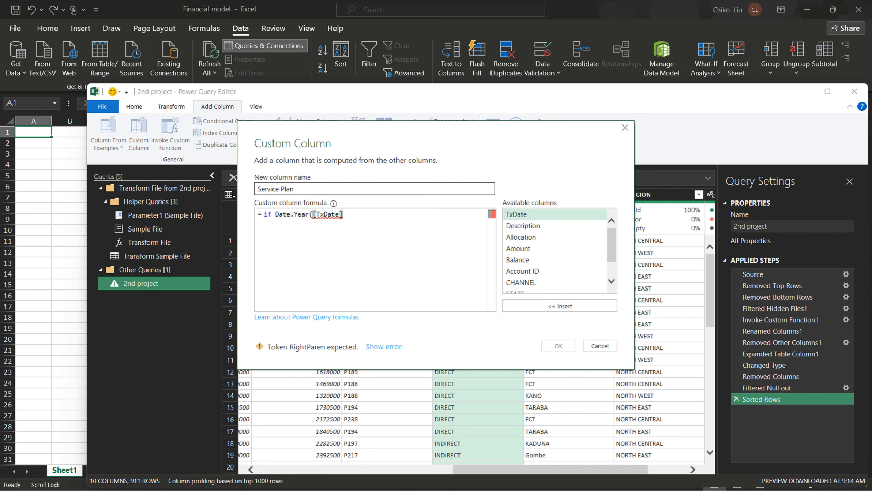
text(()
key(BackSpace)
text())
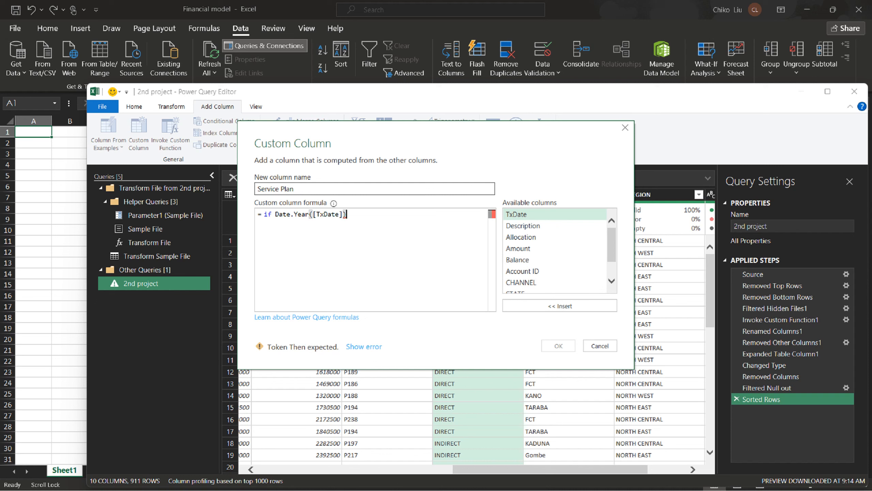
- Compare the transaction year with 2024 by extending the Service Plan formula to Date.Year([TxDate])<2024
text(?)
key(BackSpace)
text(<)
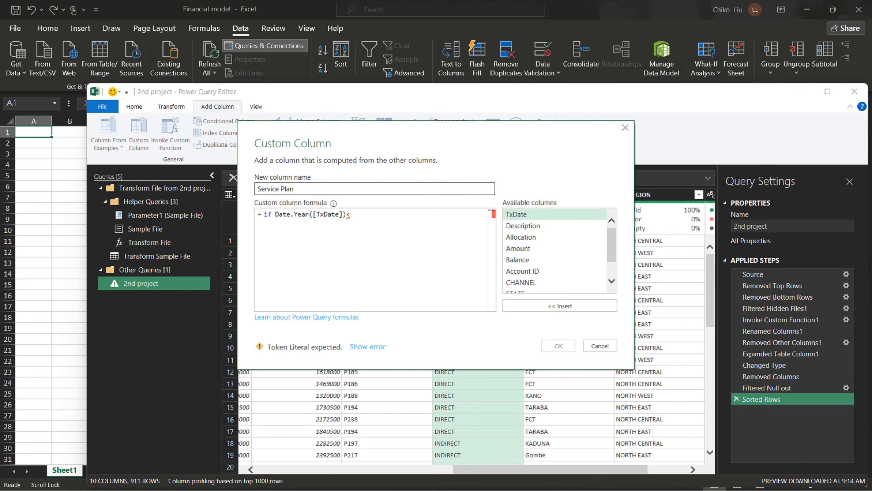
text(2024)
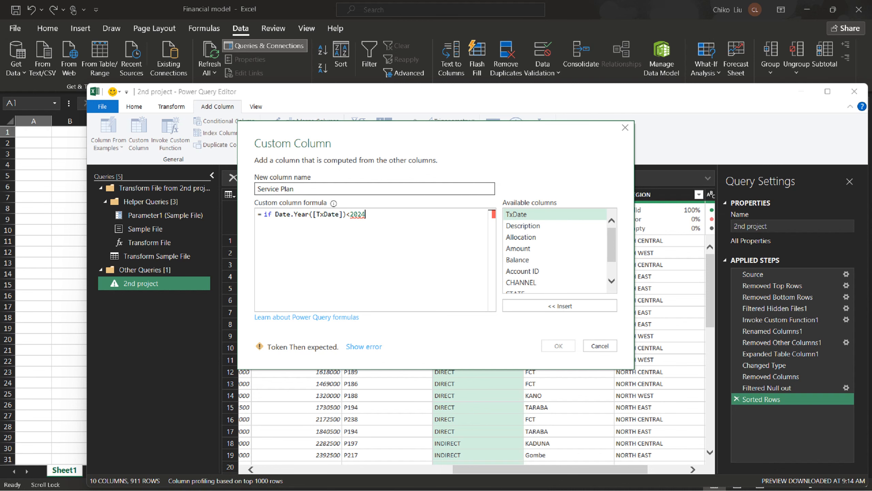
key(alt+Tab)
key(Tab)
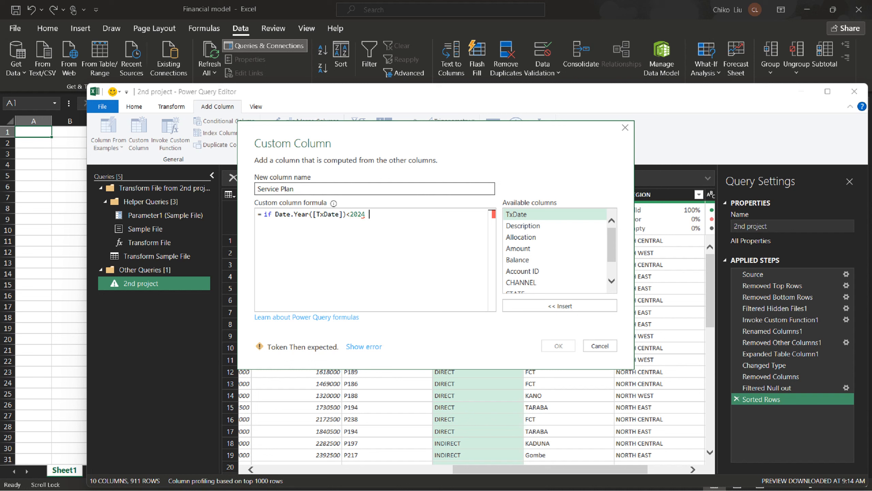
- Append and Date.Month( to the year condition, correcting the partly completed function name
text(and )
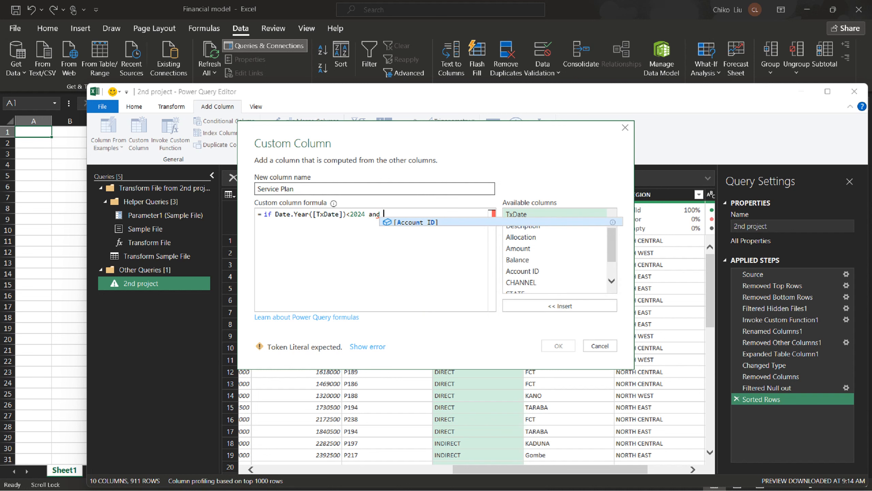
text(date.m)
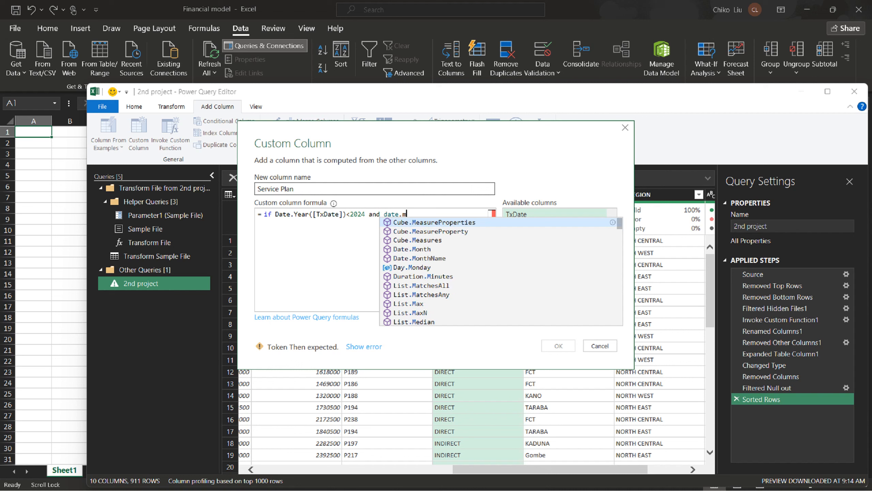
text(o)
key(Tab)
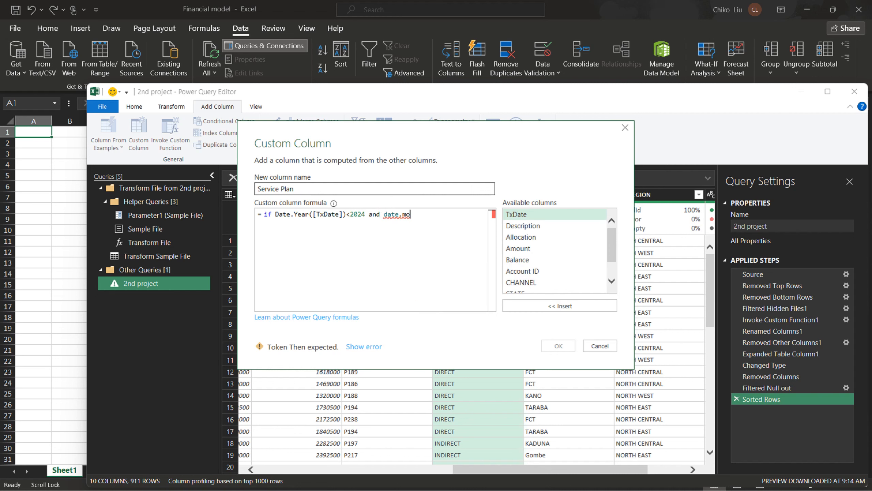
key(ctrl+z)
text(n)
key(Tab)
text(()
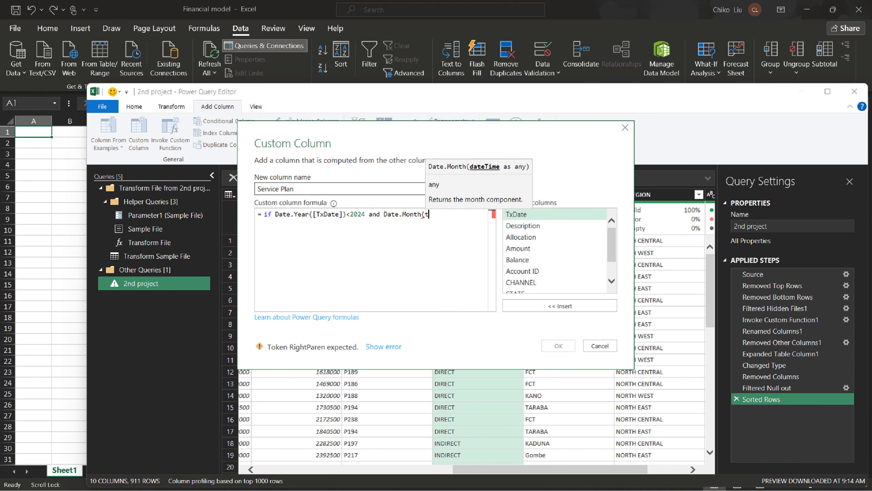
- Complete the month condition in the Service Plan formula as Date.Month([TxDate])<10
text([Tx)
key(Tab)
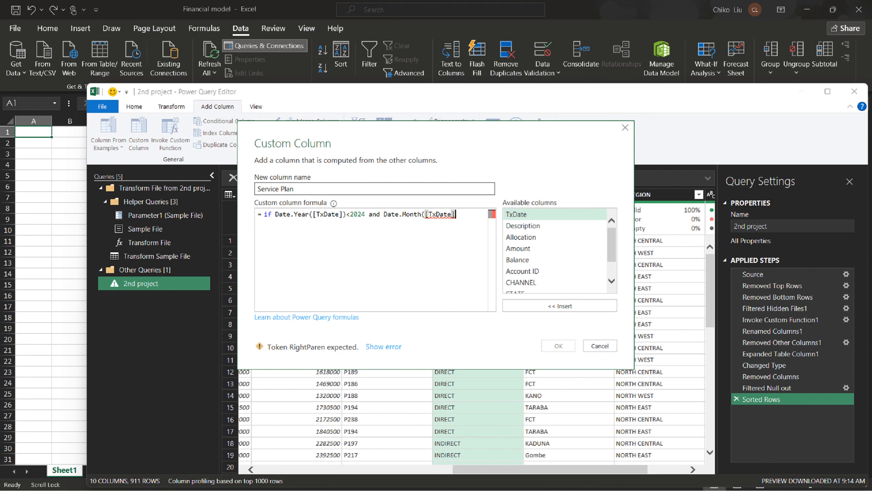
text())
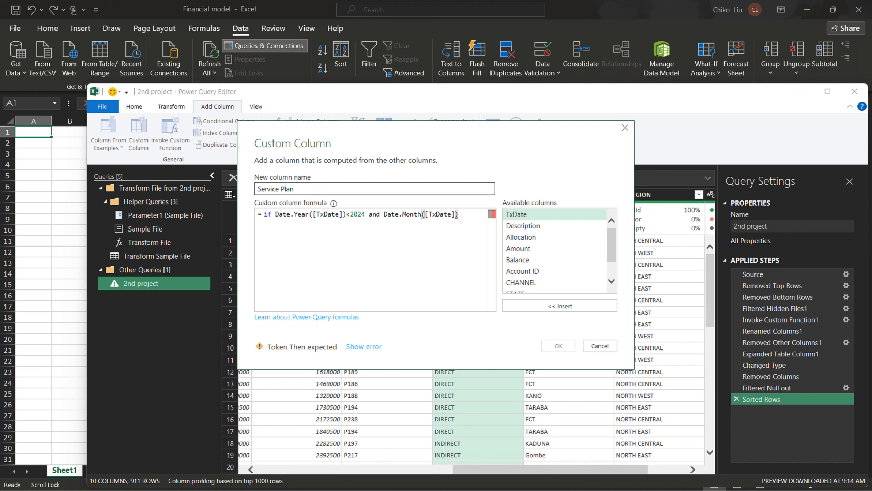
text(<)
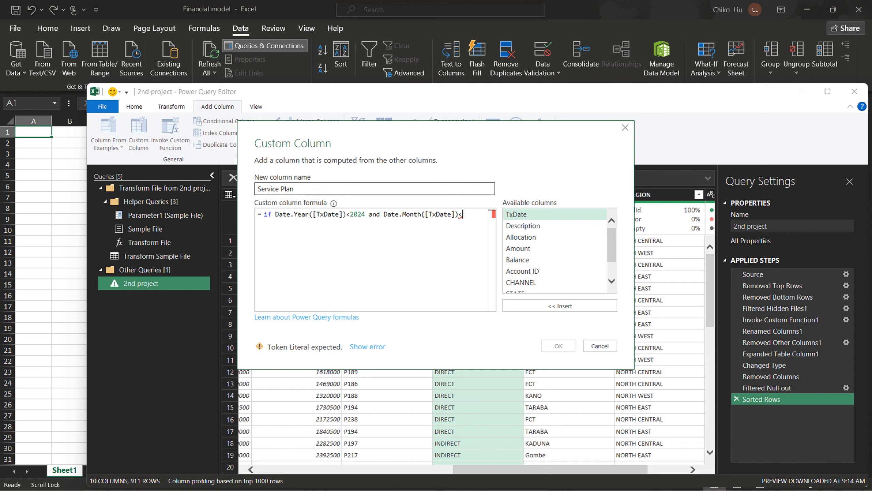
text(10)
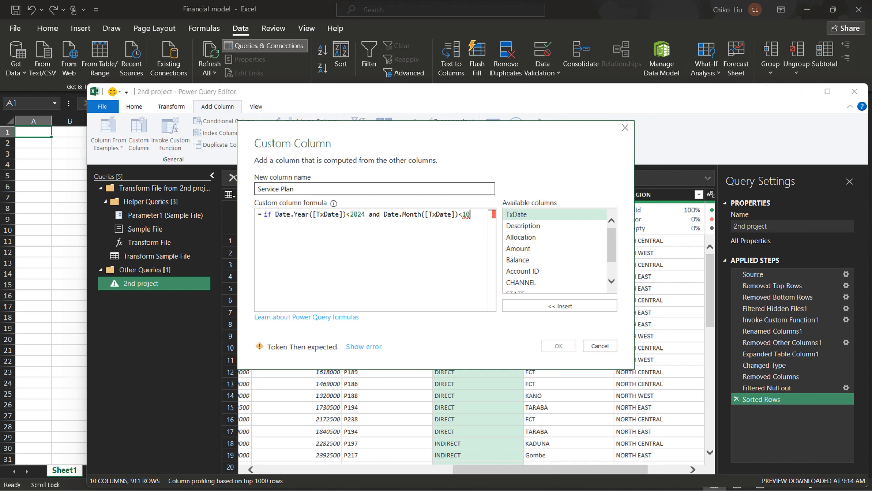
- Enclose the combined year and month condition after if in one pair of parentheses
text(()
key(BackSpace)
text())
click(275, 214)
text(()
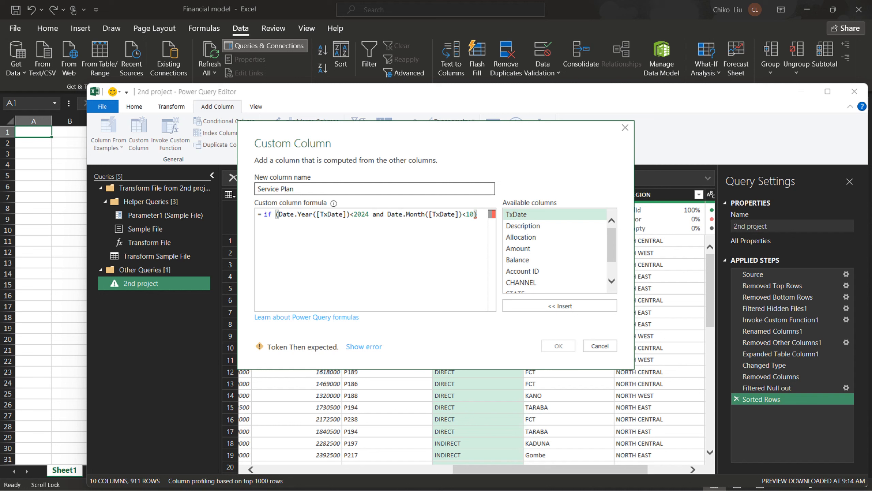
- On a new formula line, add then (if [Amount]=110000, checking the price against the Services Google Sheet
key(Return)
text(the)
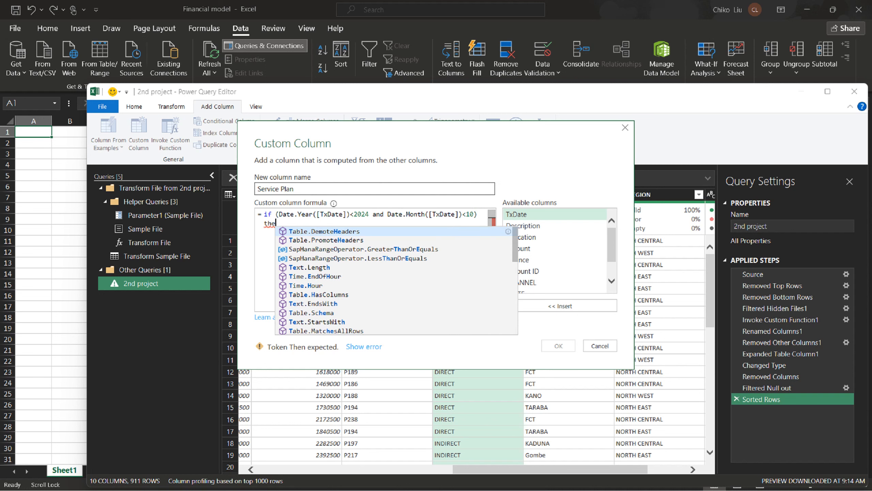
text(n)
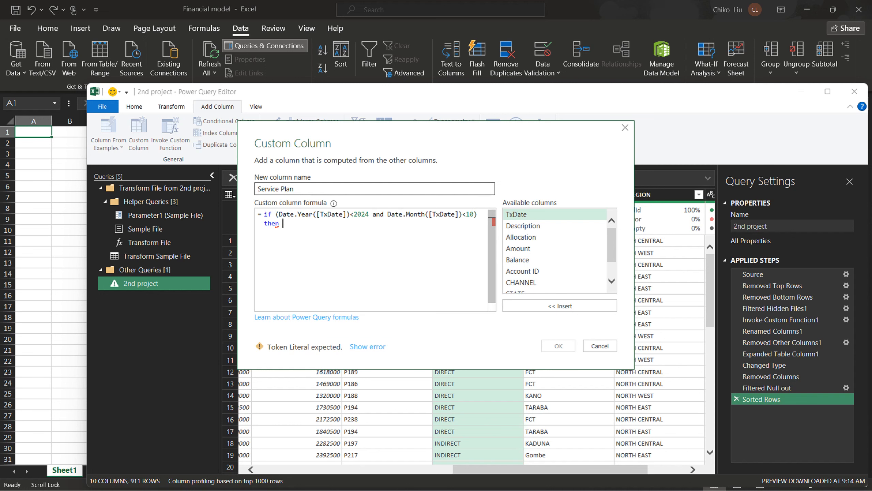
text( (if Amo)
key(Tab)
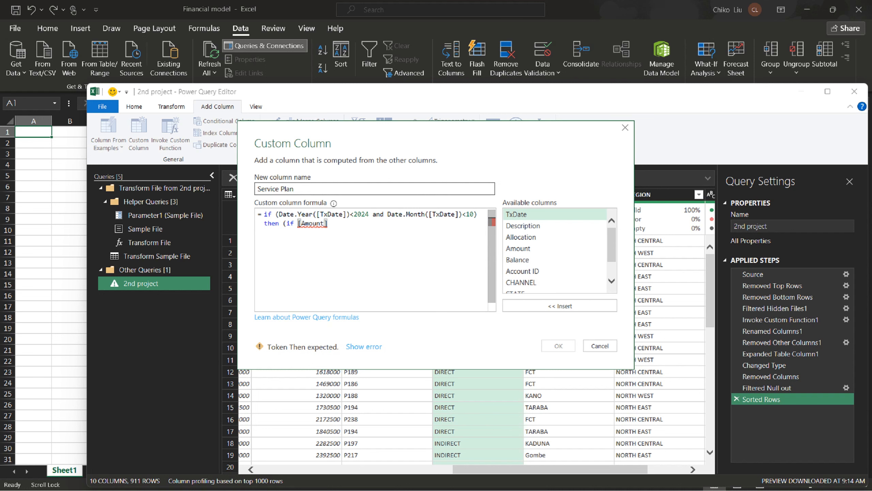
text(=)
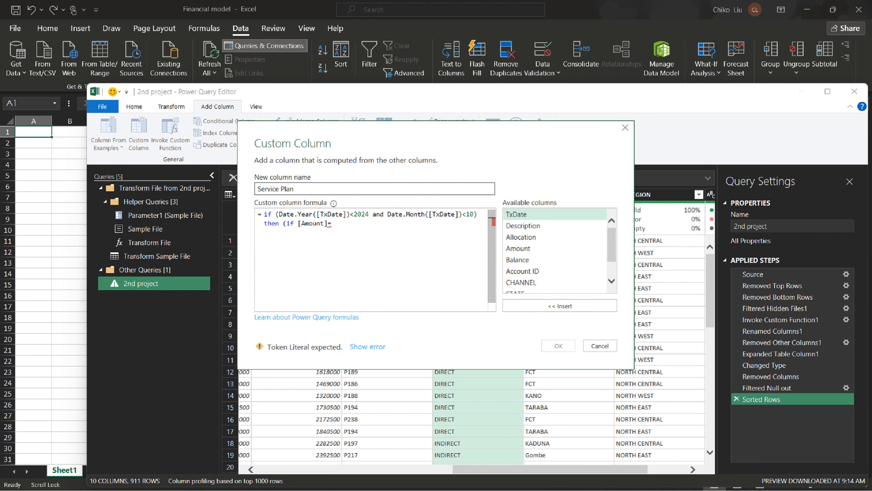
text(11000)
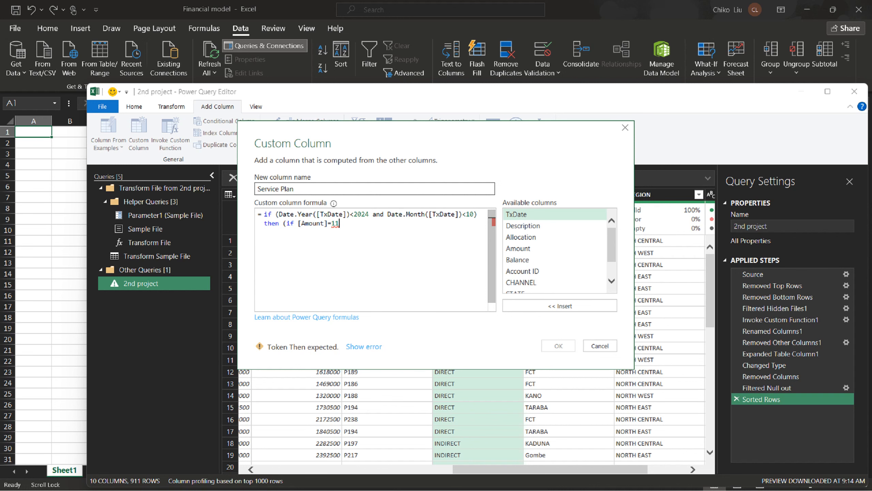
key(alt+Tab)
key(alt+Tab)
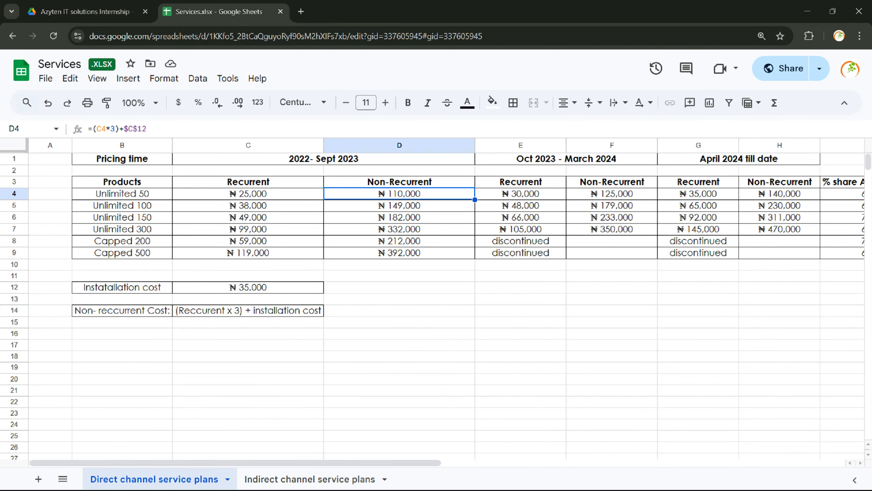
key(alt+Tab)
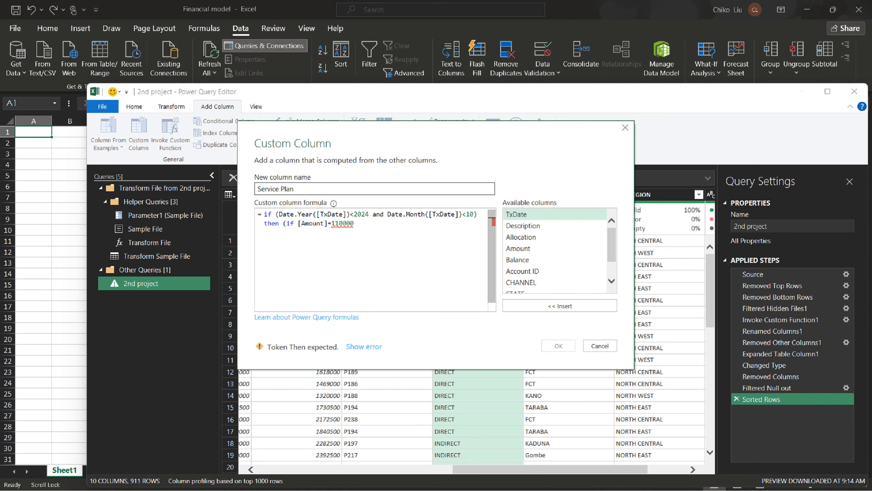
- Return "Unlimited 50" for the 110000 amount by adding then "Unlimited 50" to the formula
text(the)
key(BackSpace)
text(n )
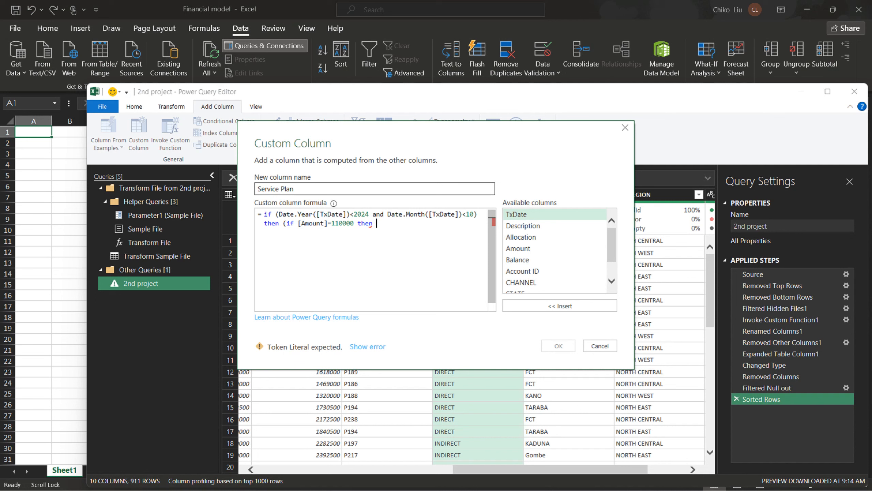
text("Unlimti)
key(BackSpace)
key(BackSpace)
key(BackSpace)
text(mited)
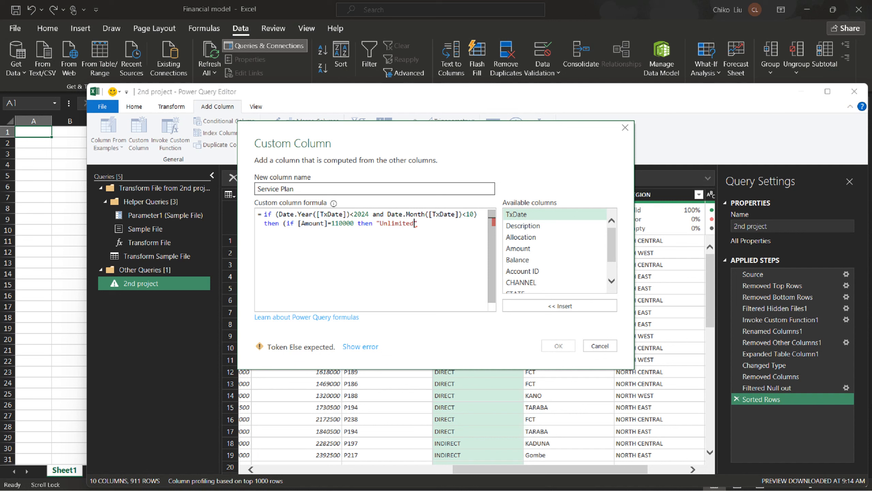
text( 50)
key(Right)
- Add else if [Amount]=149000 to the formula, looking up the Unlimited 100 non-recurrent price in the Services sheet
text(else)
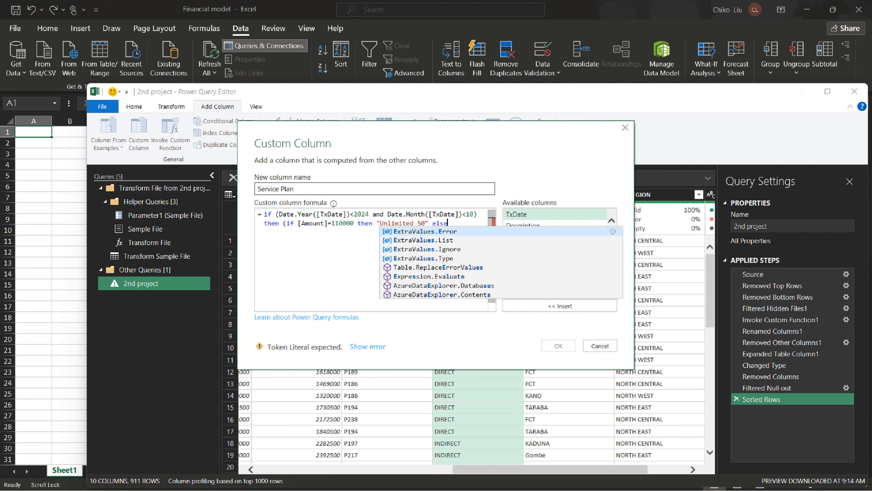
text( if )
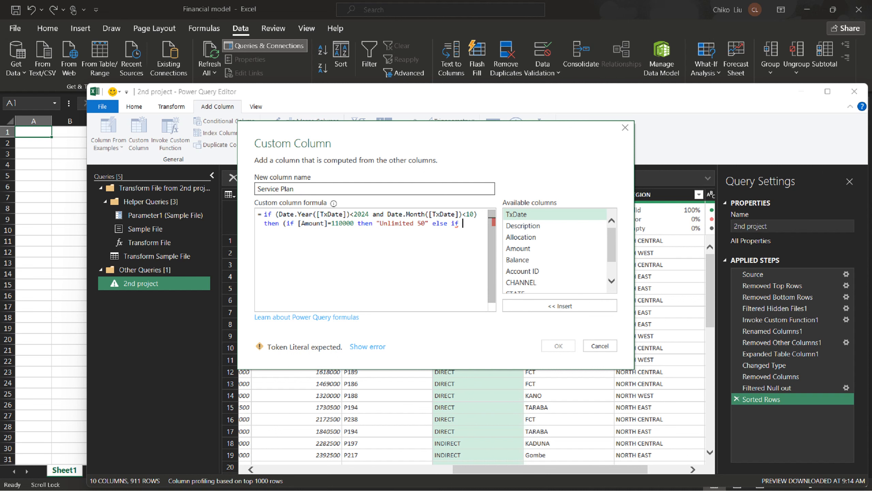
text([A)
key(Tab)
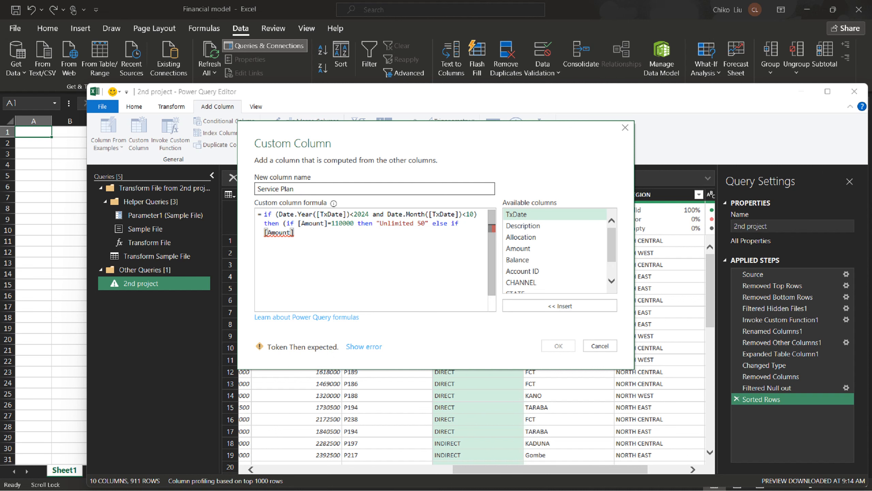
text(=)
key(alt+Tab)
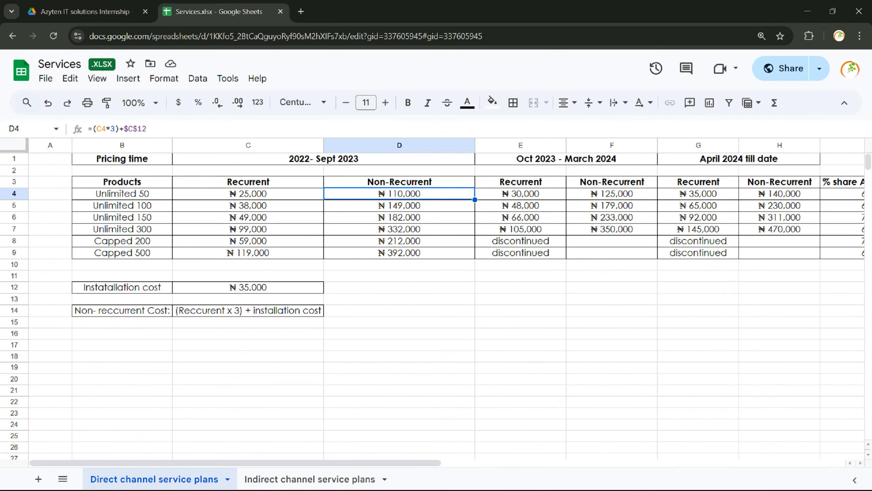
key(alt+Tab)
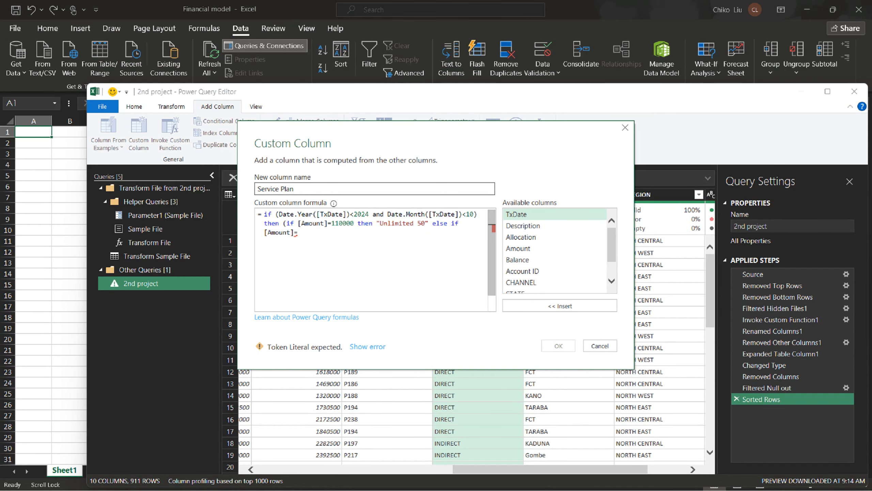
text(149000 )
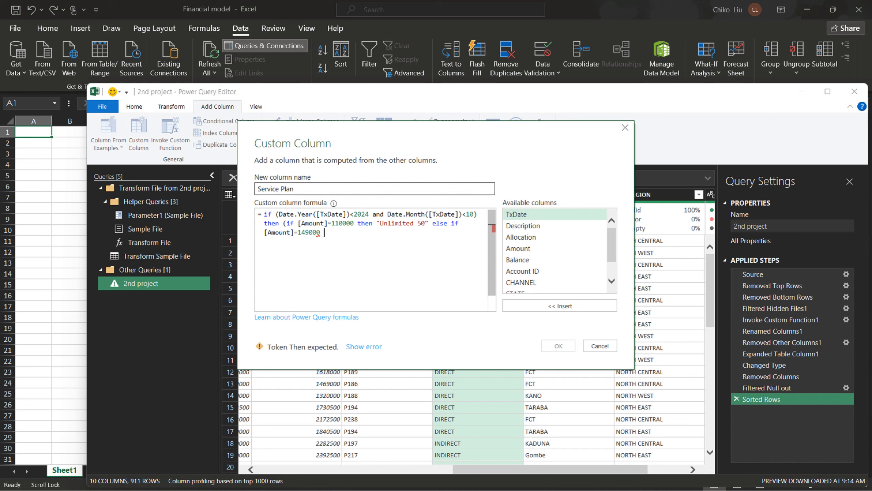
- Finish the 149000 condition with then "Unlimited 100"
text(then )
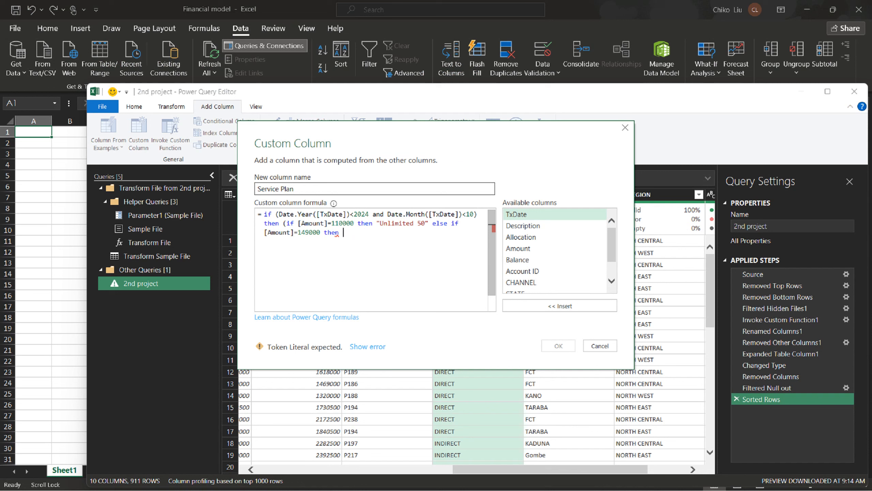
text("Unlimite)
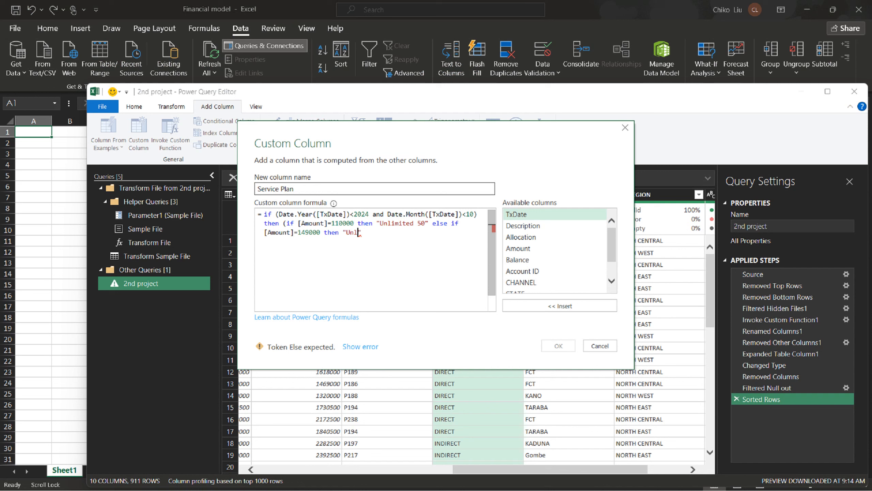
text(d 100)
- Copy the else if clause for Unlimited 100 and paste it at the end of the formula
drag(433, 224, 401, 233)
key(ctrl+c)
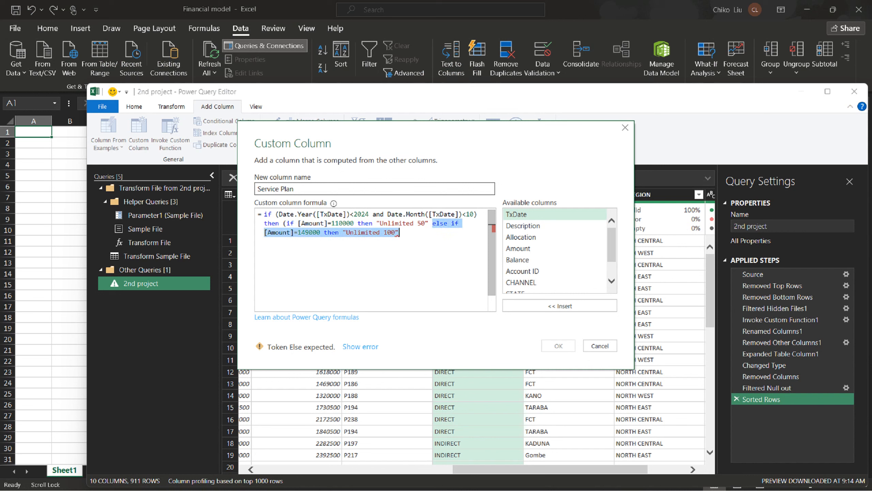
key(Right)
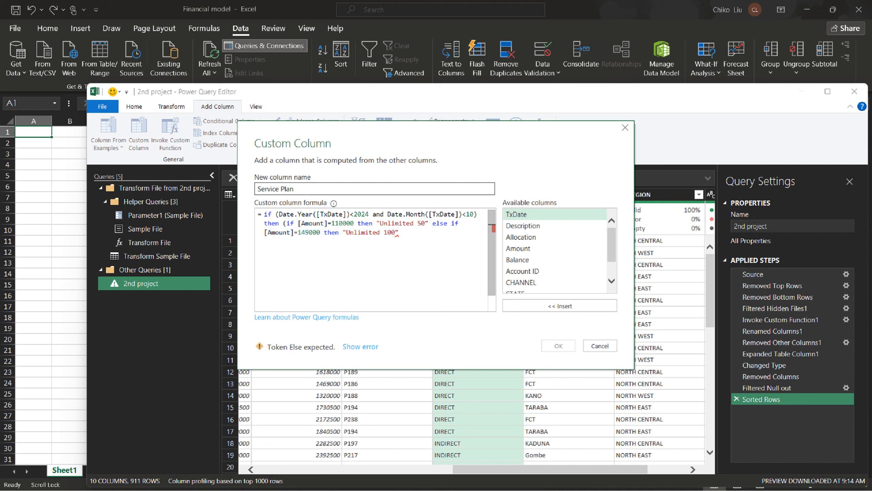
key(ctrl+v)
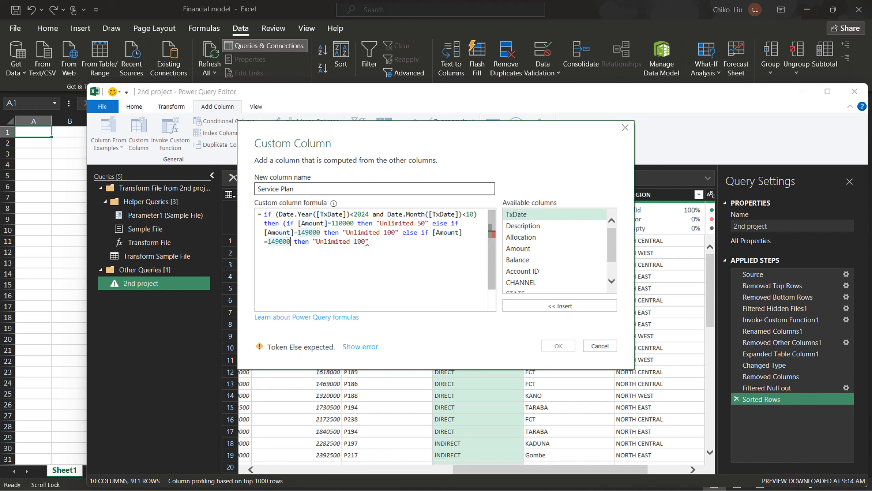
- Change the pasted clause to test for amount 182000 and return "Unlimited 150"
key(Left)
key(Left)
key(Left)
key(Left)
key(BackSpace)
key(Delete)
text(82)
key(BackSpace)
text(5)
- Paste another else if clause at the end of the formula and look up the next non-recurrent plan price in the Services sheet
key(ctrl+v)
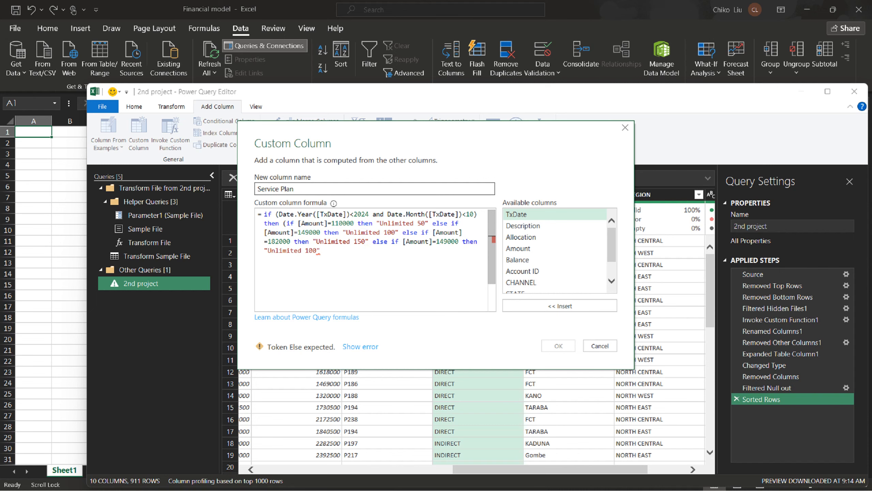
key(alt+Tab)
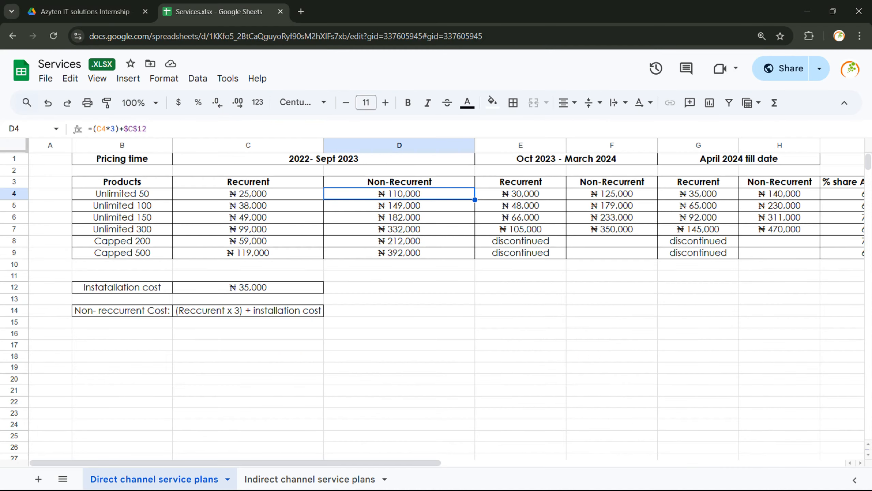
key(alt+Tab)
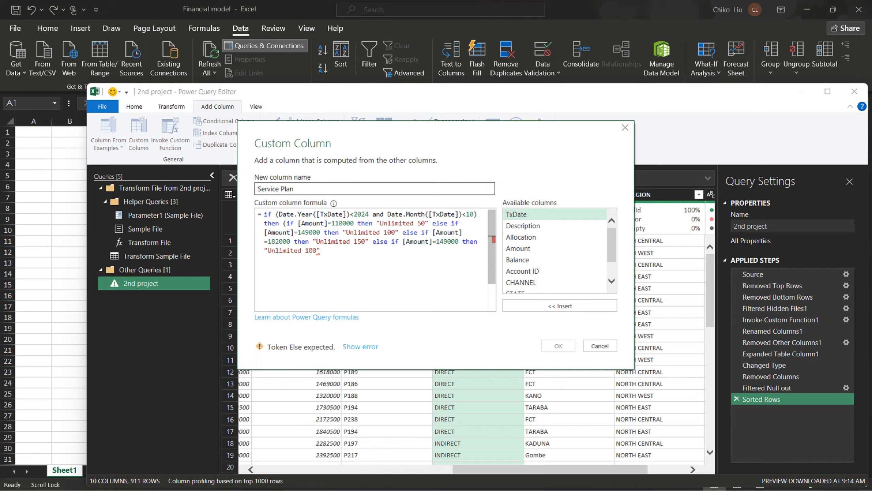
key(alt+Tab)
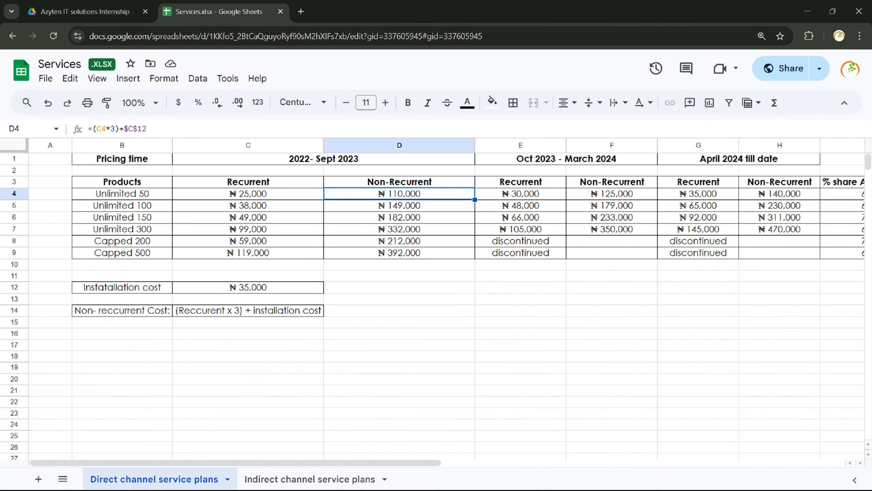
key(alt+Tab)
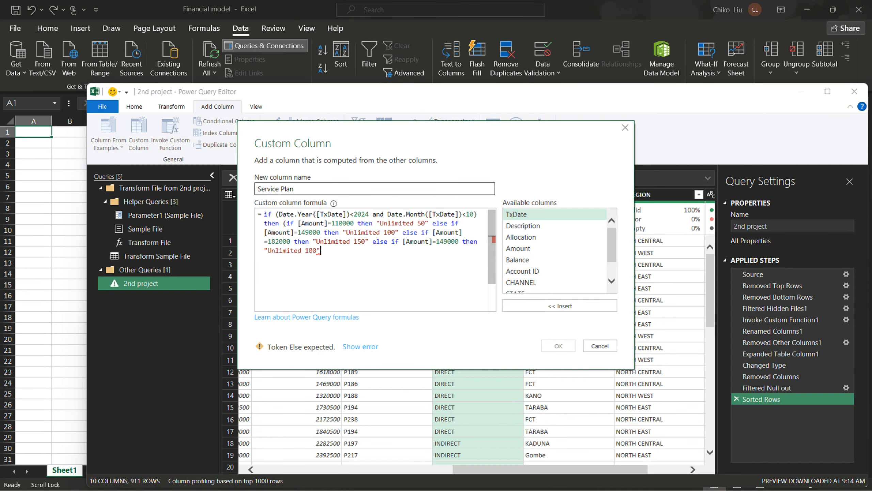
- Change the amount tested in the last pasted clause to 212000
click(279, 242)
click(444, 242)
key(BackSpace)
text(2)
key(Right)
key(BackSpace)
key(Left)
key(Left)
text(2)
- Make the 212000 clause return "Capped 200"
key(Down)
key(Left)
key(ctrl+shift+Left)
key(ctrl+shift+Left)
text(Capped 200)
key(Right)
- Paste the else if clause again and change it to test for amount 332000 and return "Unlimited 300"
key(ctrl+v)
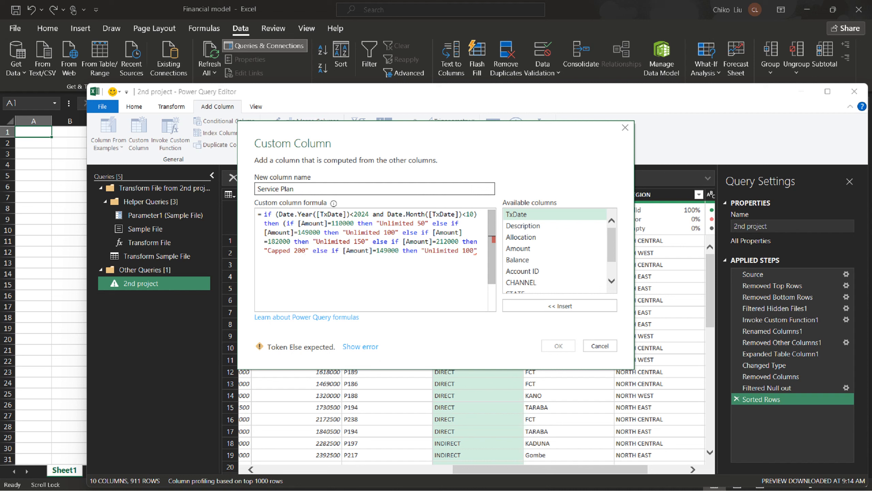
click(388, 250)
key(BackSpace)
key(BackSpace)
key(BackSpace)
text(332)
key(BackSpace)
text(3)
key(Right)
key(Right)
key(Right)
- Paste another else if clause at the end of the formula and set its amount to 392000
key(ctrl+v)
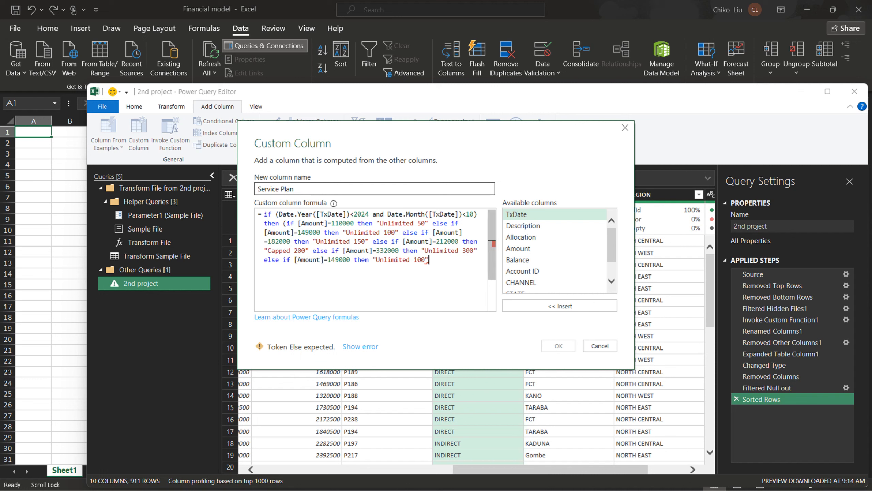
click(339, 260)
key(BackSpace)
key(BackSpace)
key(BackSpace)
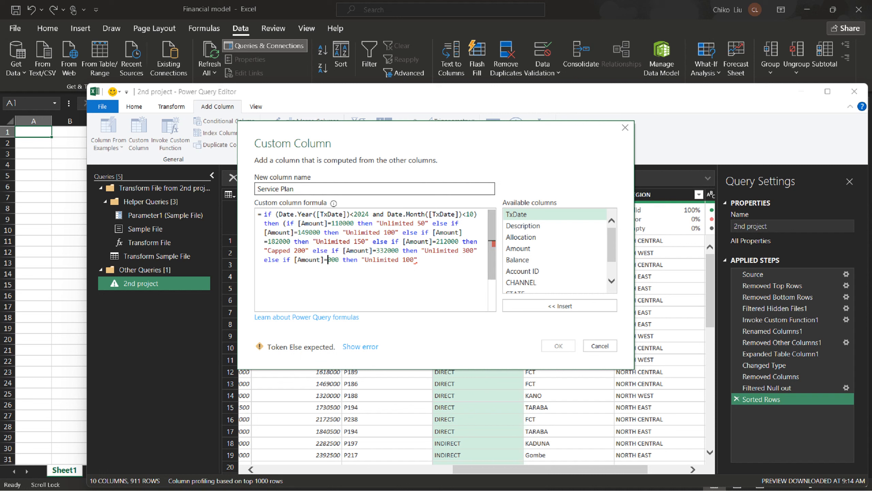
text(392)
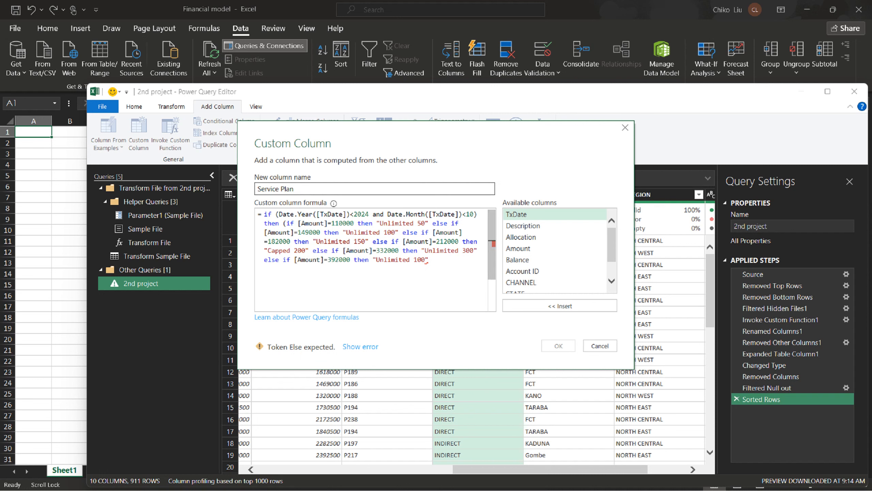
- Replace the plan name in the 392000 clause with "Capped 500"
drag(377, 259, 425, 260)
text(capped)
key(BackSpace)
key(BackSpace)
key(BackSpace)
key(BackSpace)
key(BackSpace)
key(BackSpace)
text(Capped 500")
- Check the recurrent prices in the Services sheet, then paste an else if clause testing for amount 25000
key(alt+Tab)
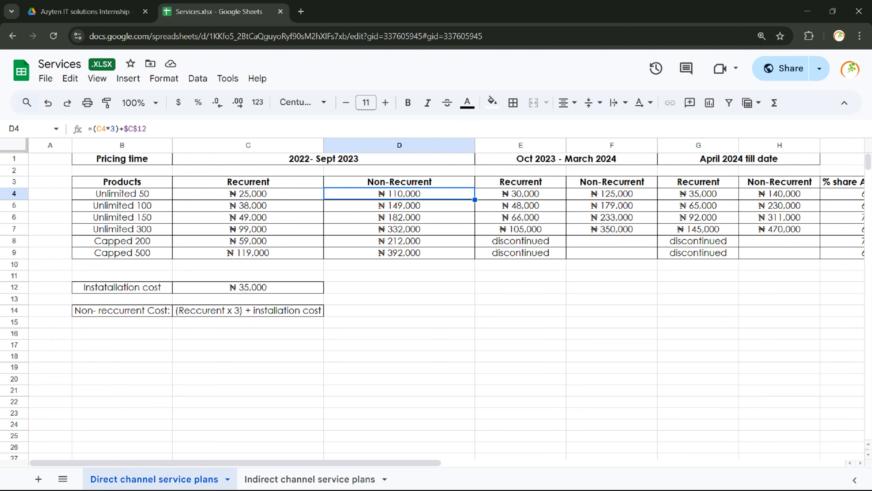
key(alt+Tab)
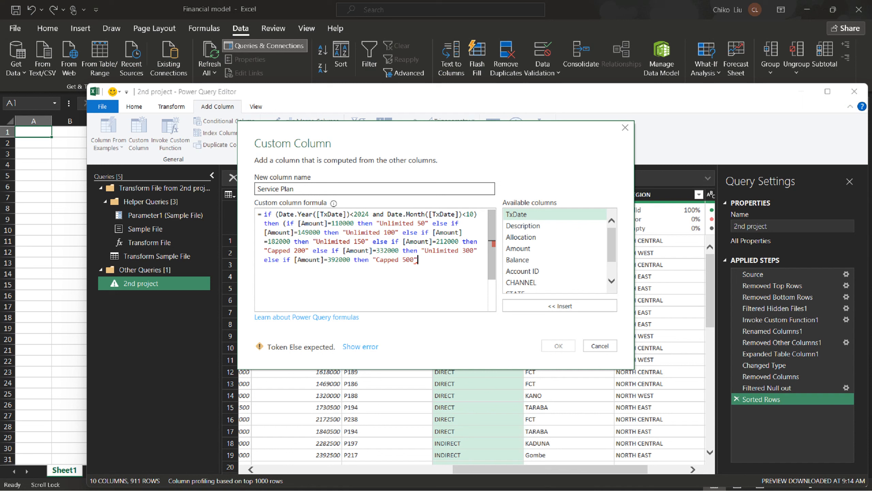
click(478, 215)
click(418, 260)
key(ctrl+v)
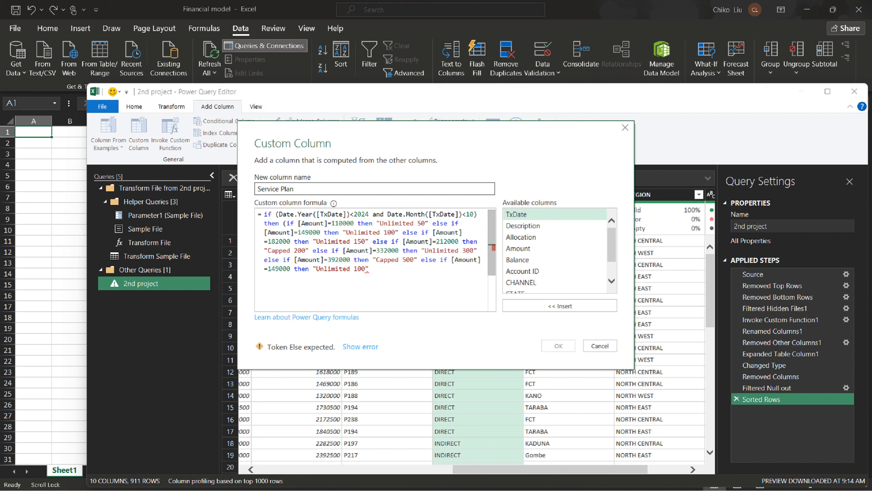
click(279, 269)
key(BackSpace)
key(BackSpace)
key(BackSpace)
key(BackSpace)
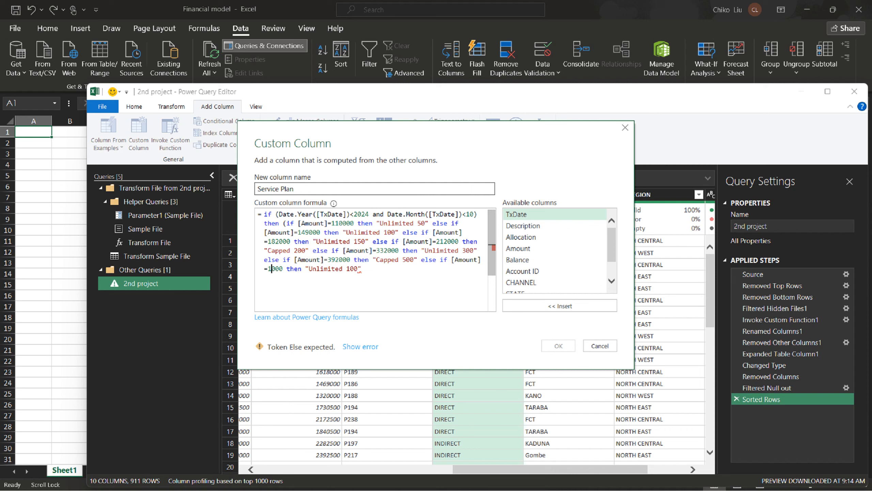
text(250)
- Change the plan name in the 25000 clause to "Unlimited 50 MRC"
click(306, 269)
key(Right)
key(Right)
key(Right)
key(Right)
key(Right)
key(Right)
key(Right)
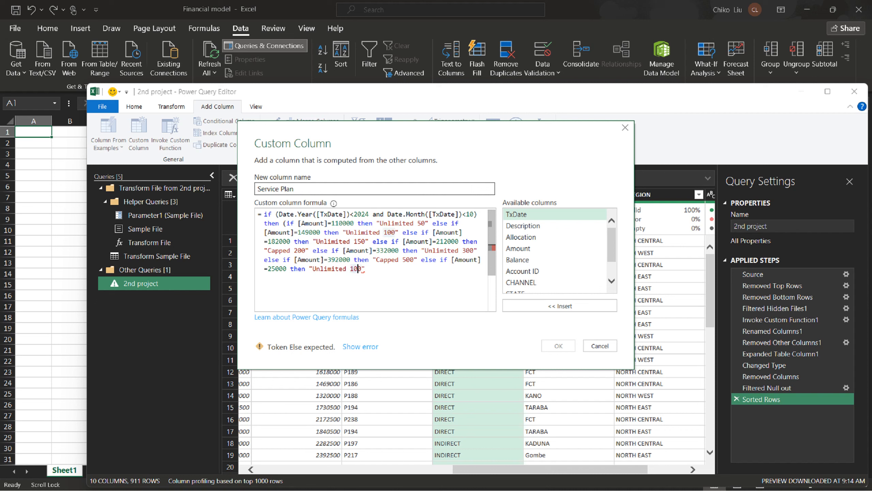
key(BackSpace)
key(BackSpace)
text(5)
key(Right)
key(Right)
key(Left)
text(R)
key(BackSpace)
text(MRC)
key(Right)
- Paste the else if clause for "Unlimited 100" at the end of the formula and set its amount to 38000
key(ctrl+v)
key(Left)
key(Left)
key(Left)
key(Left)
key(Left)
key(Left)
key(Left)
key(Left)
key(Left)
key(Left)
key(Left)
key(Left)
key(Left)
key(Left)
key(Left)
key(Left)
key(Left)
key(Left)
key(Left)
key(Left)
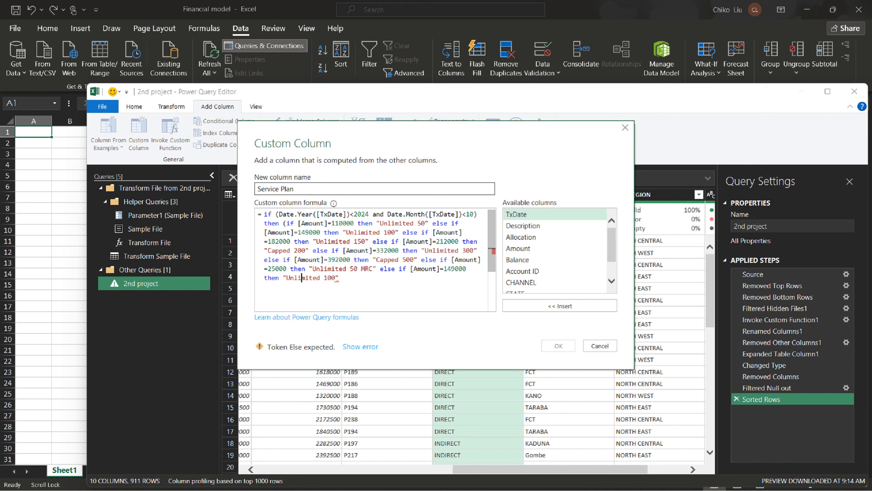
key(Left)
key(Left)
key(Left)
key(BackSpace)
key(BackSpace)
key(Delete)
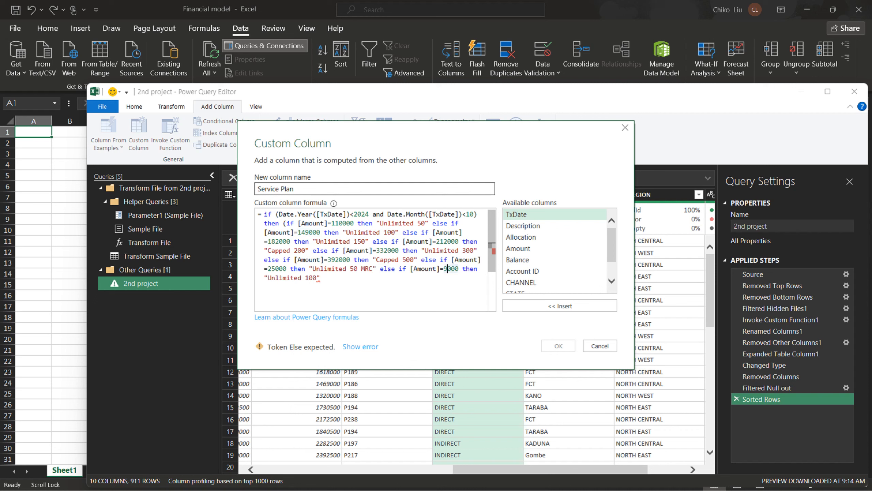
text(38)
- Paste another else if clause and set its amount to 49000, checking the Unlimited 150 recurrent price in the Services sheet
key(Down)
text(" else if [Amount]=149000 then "Unlimited 100)
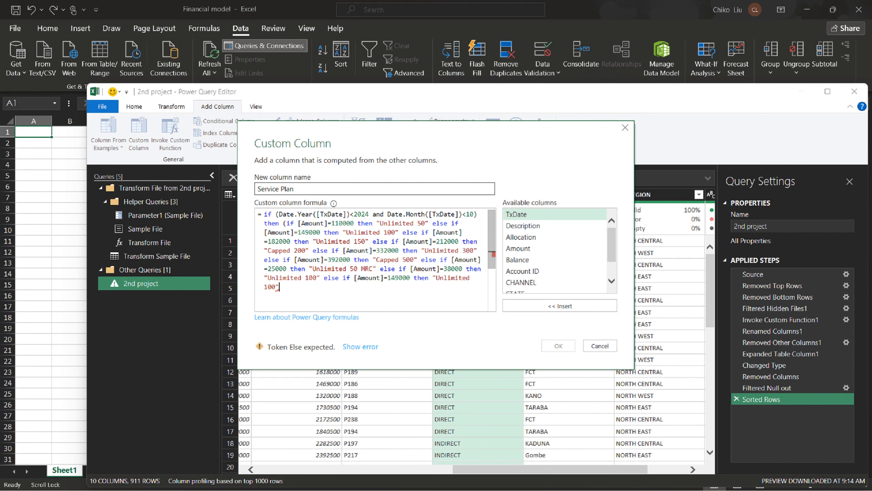
click(426, 278)
key(Left)
key(Left)
key(Left)
key(Left)
key(alt+Tab)
key(Down)
key(Left)
key(Down)
key(alt+Tab)
key(BackSpace)
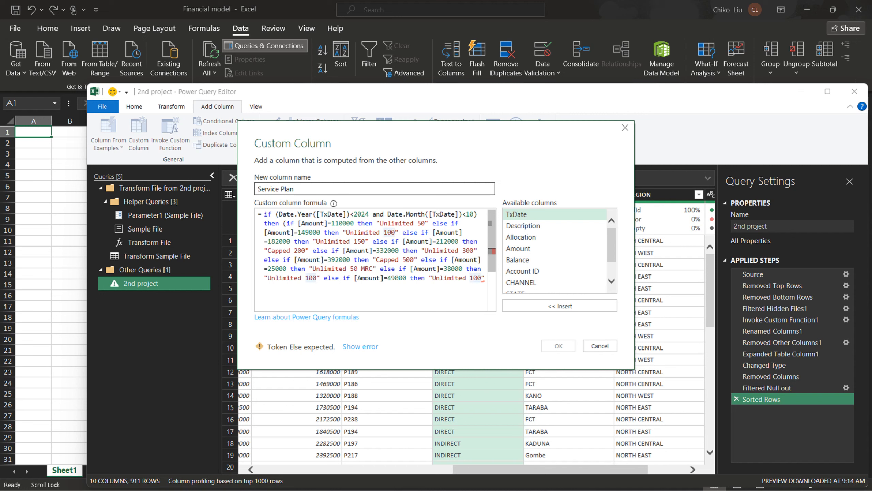
- Change the plan name in the 49000 clause to "Unlimited 150"
key(BackSpace)
text(5)
key(Right)
key(Right)
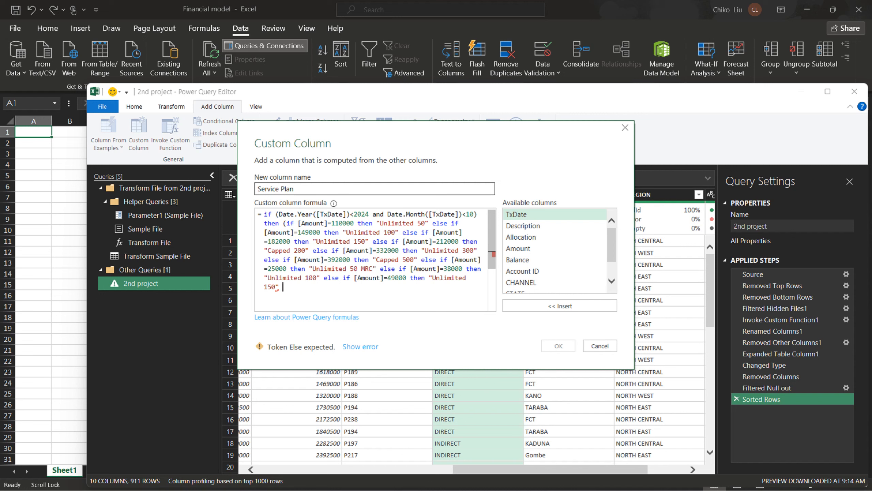
- Paste an else if clause testing for amount 59000, checking the recurrent price in the Services sheet
text(else if [Amount]=149000 then "Unlimited 100")
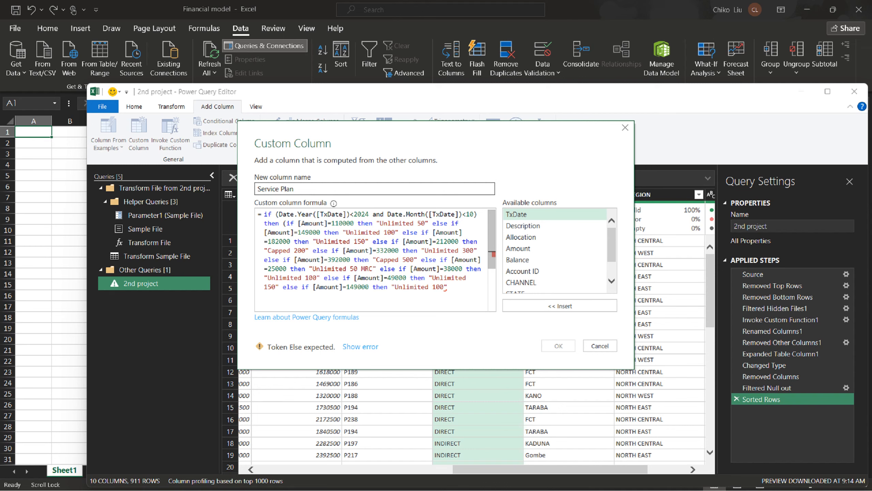
key(alt+Tab)
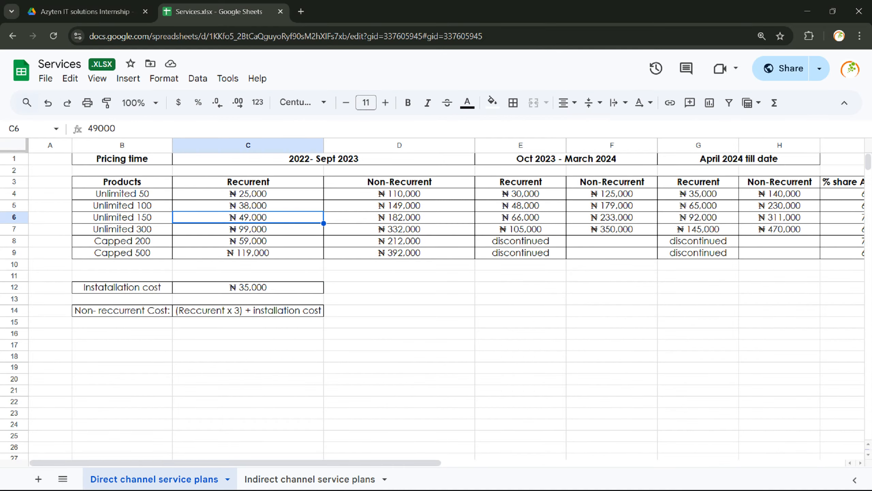
key(alt+Tab)
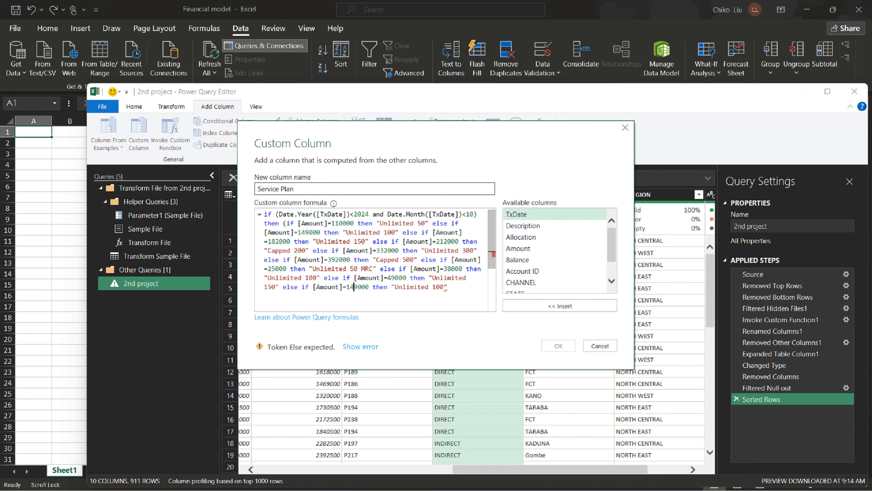
key(BackSpace)
key(BackSpace)
text(59)
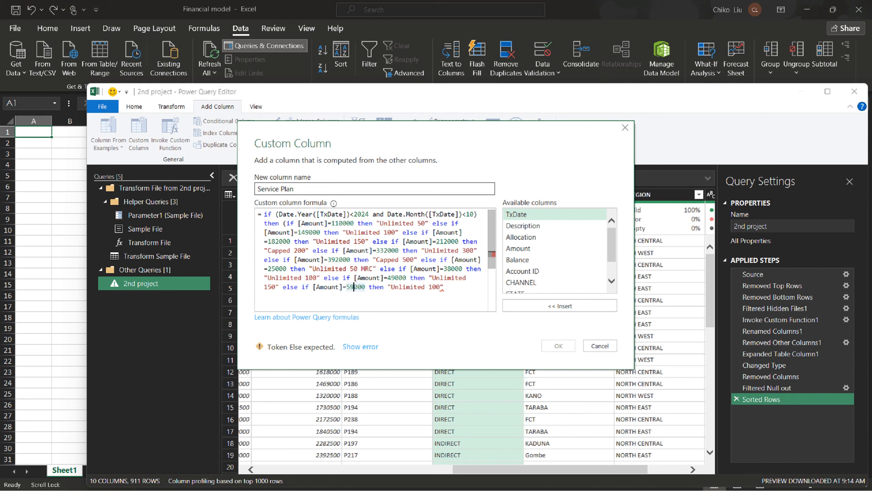
- Replace the plan name in the 59000 clause with "Capped 200"
key(ctrl+Right)
key(ctrl+Right)
key(Right)
key(Right)
key(Right)
key(Left)
key(ctrl+shift+Right)
key(ctrl+shift+Right)
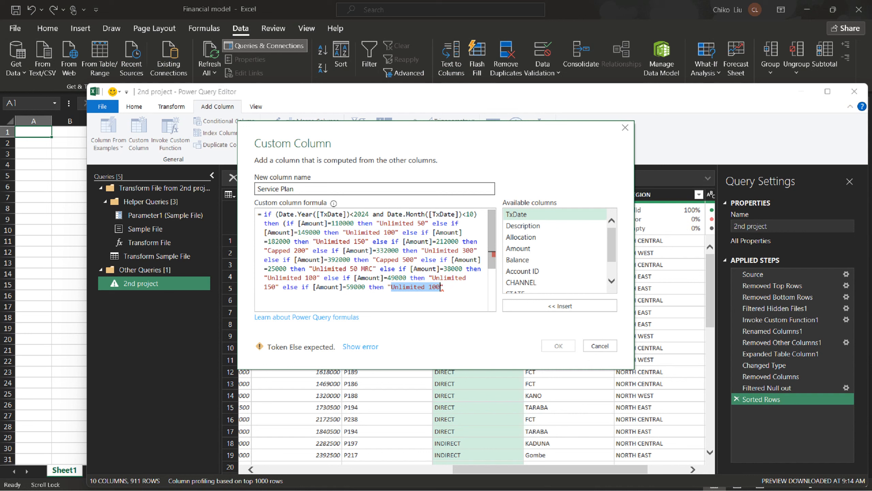
text(Capped )
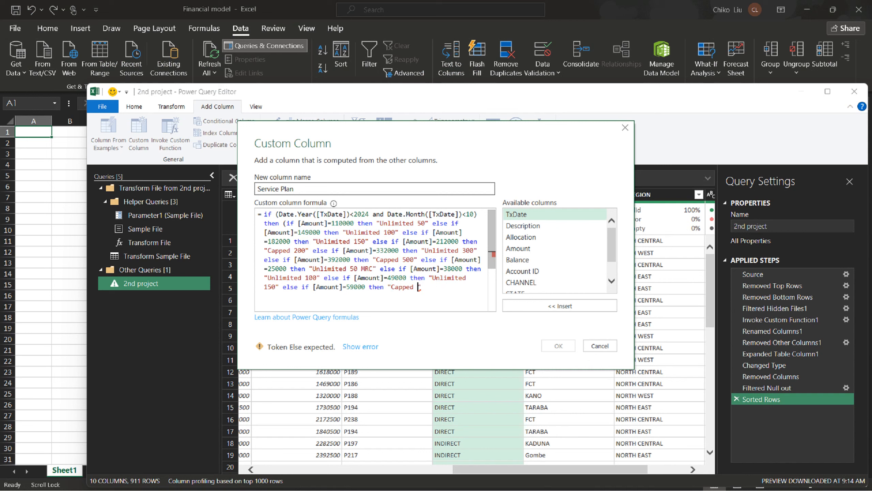
text(200)
key(Right)
- Append another else if clause to the Service Plan formula and set its amount to 99000
text(else if [Amount]=149000 then "Unlimited 100")
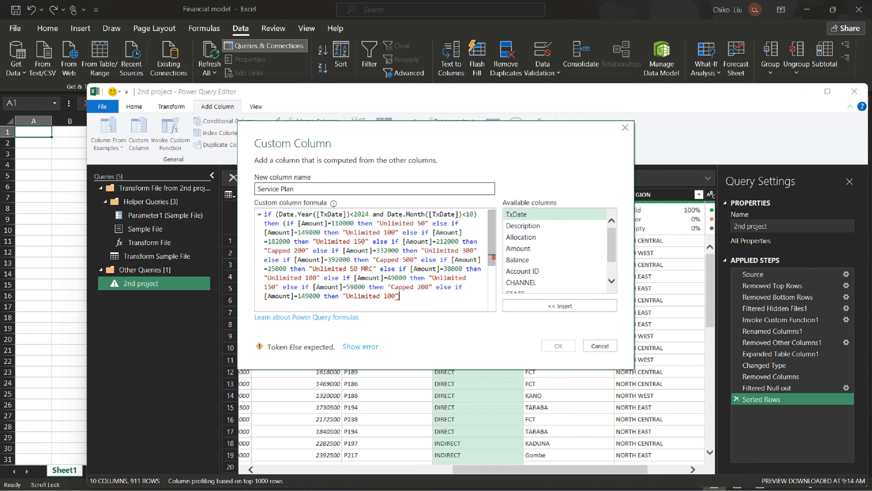
click(305, 296)
key(BackSpace)
key(BackSpace)
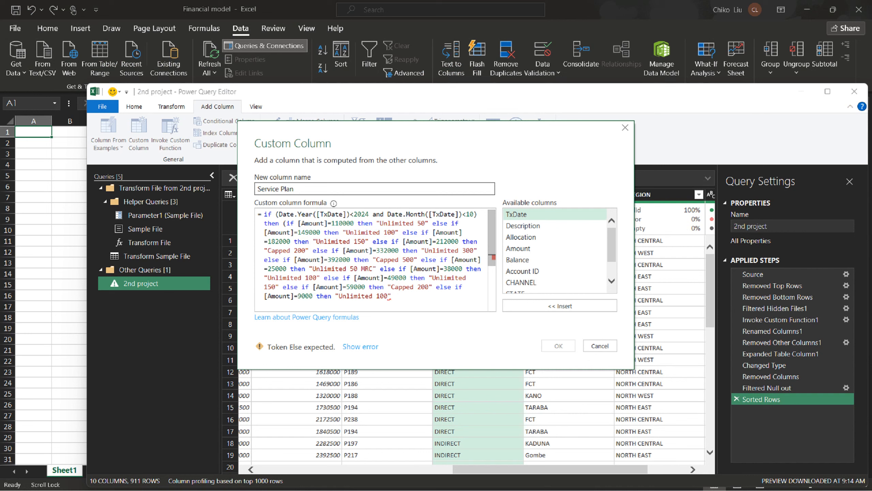
text(9)
- Change the plan name in the 99000 clause to "Unlimited 300"
key(ctrl+Right)
key(ctrl+Right)
key(ctrl+Right)
key(ctrl+Right)
key(BackSpace)
text(3)
key(Right)
key(Right)
key(Right)
- Append an else if clause for amount 119000 that returns "Capped 500 MRC"
text(else if [Amount]=149000 then "Unlimited 100")
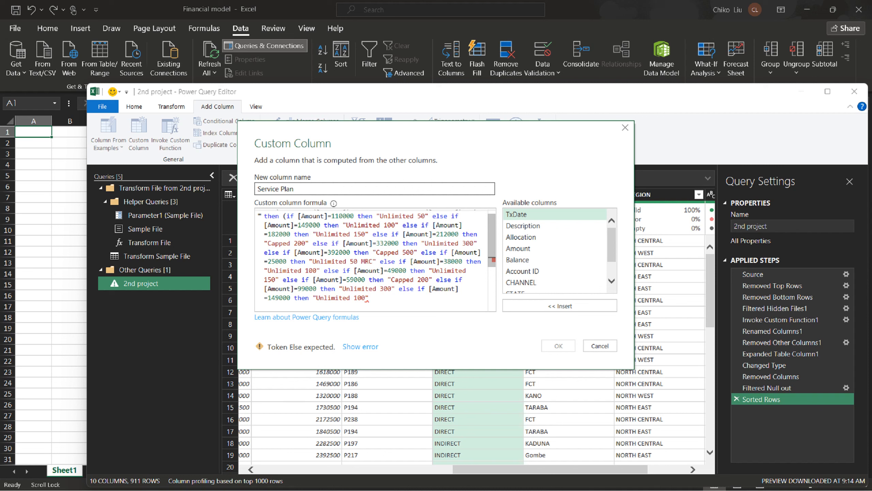
drag(316, 298, 365, 298)
text(Capped 500)
key(BackSpace)
text(1)
text( MRC)
- Add the MRC suffix to the Unlimited 300, Capped 200, Unlimited 100 and Unlimited 150 plan names in the 99000, 59000, 38000 and 49000 clauses
click(391, 289)
text(MRC)
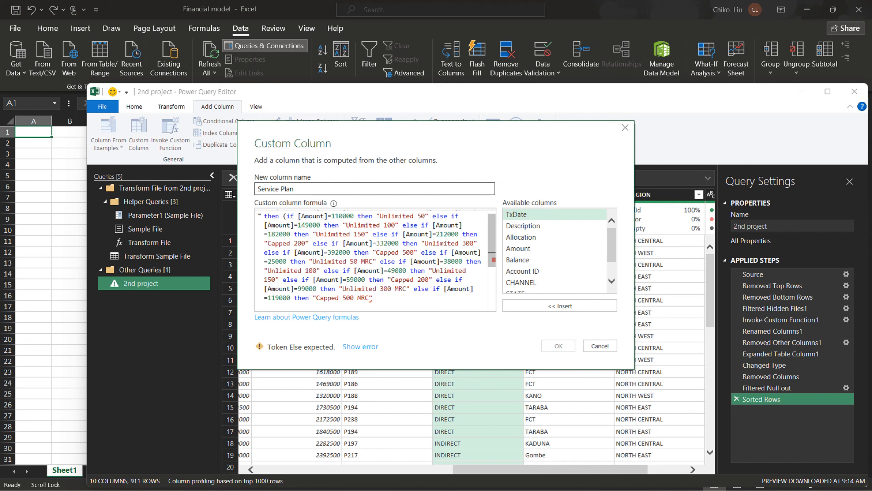
click(429, 279)
text(MRC)
click(316, 271)
text(MRC)
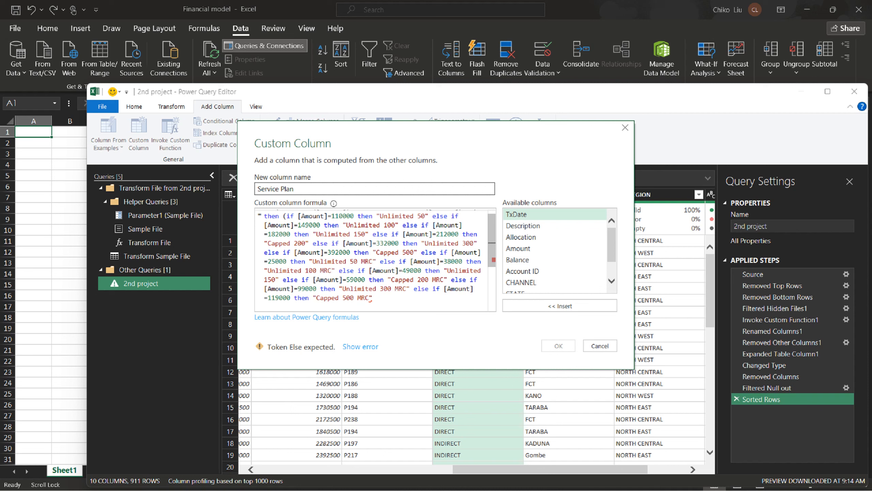
text( MRC)
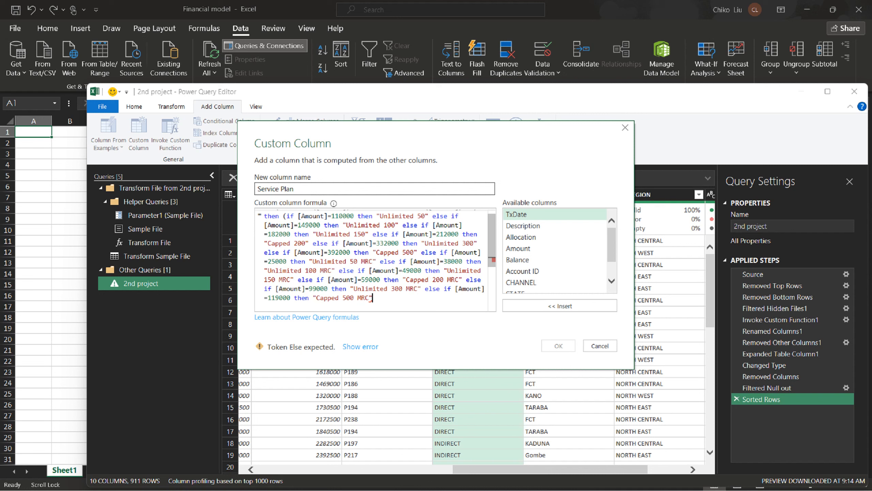
- Complete the formula by ending both the inner and outer conditions with else 0, and create the Service Plan column
text( else )
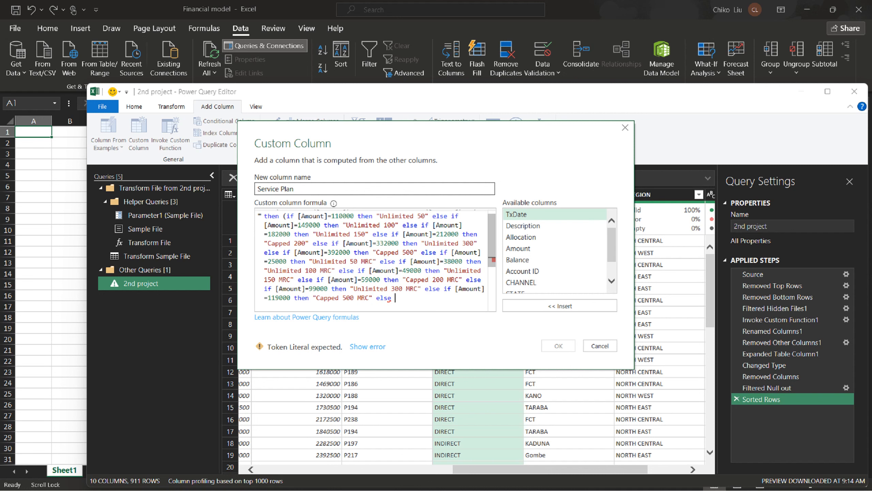
text(0)
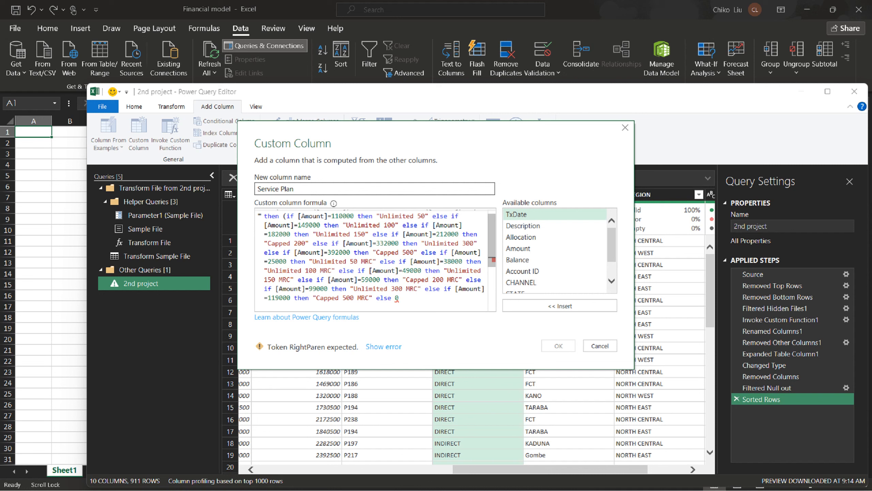
text(()
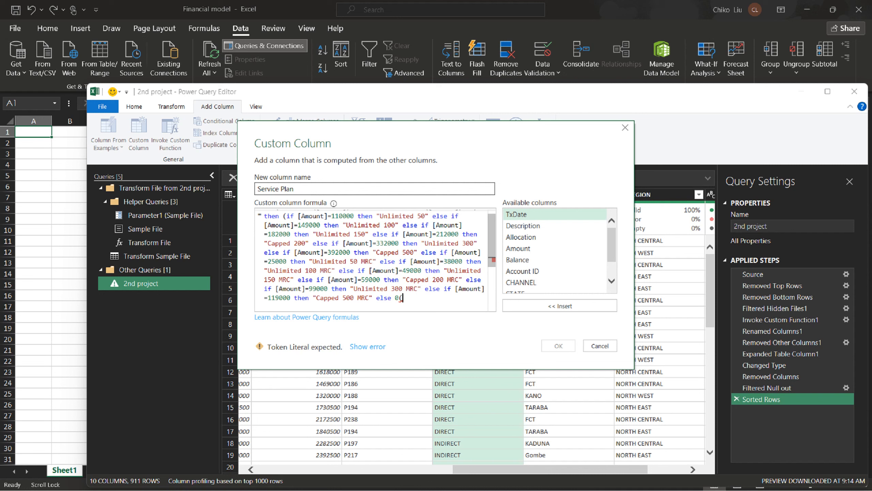
key(BackSpace)
text())
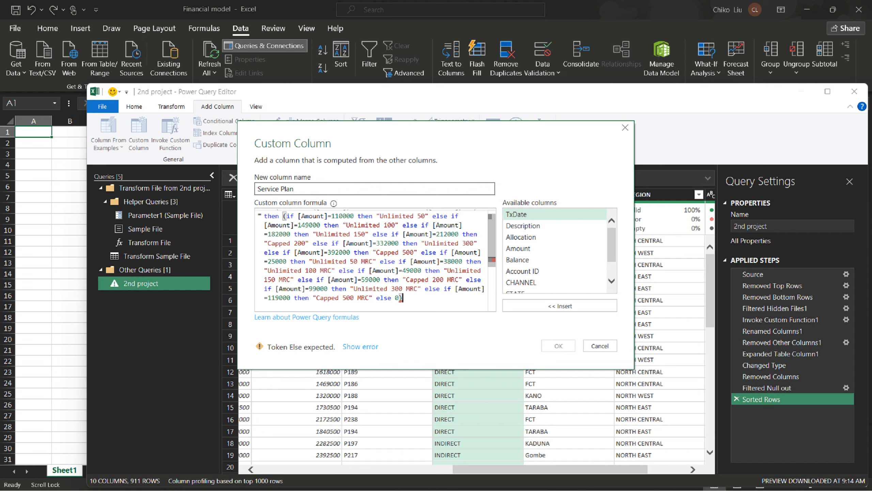
text( else)
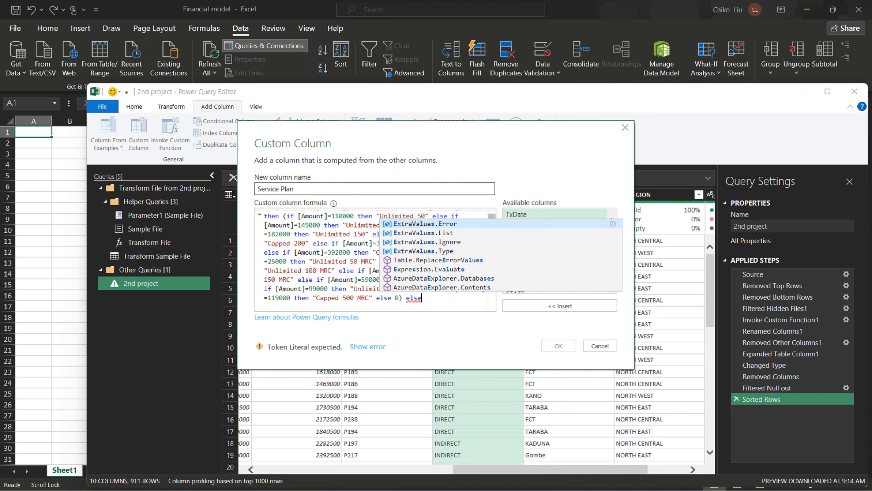
text( 0)
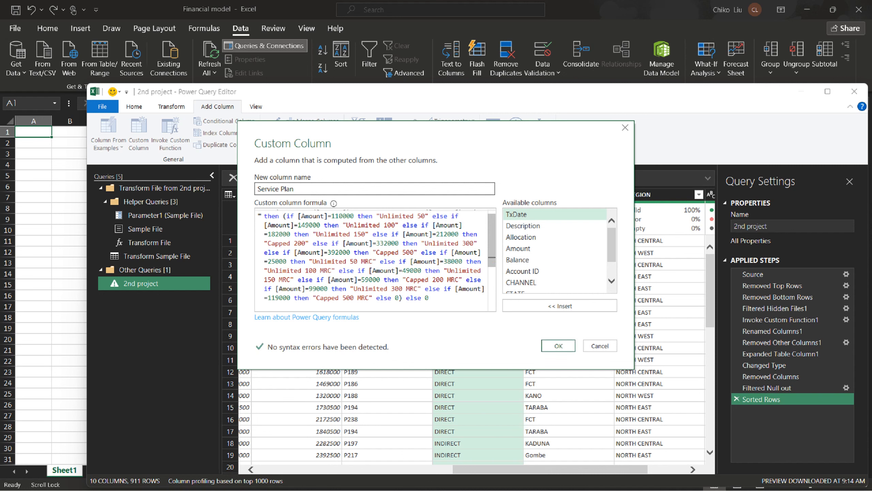
click(559, 346)
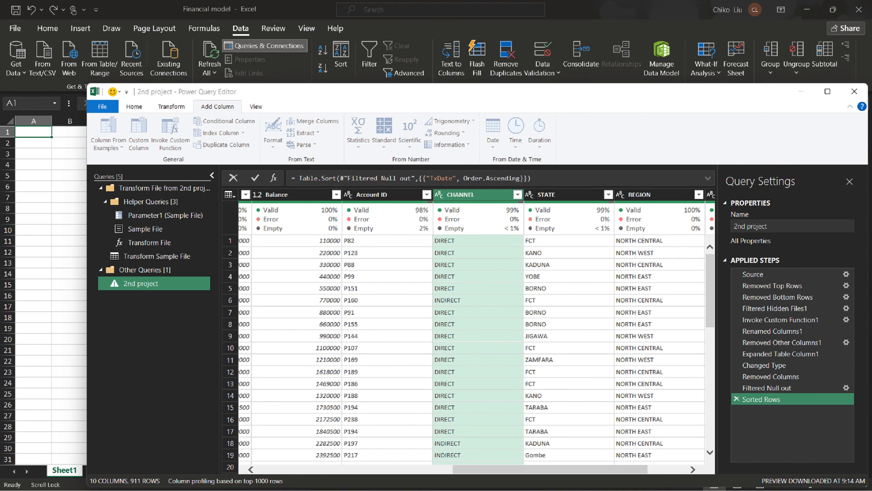
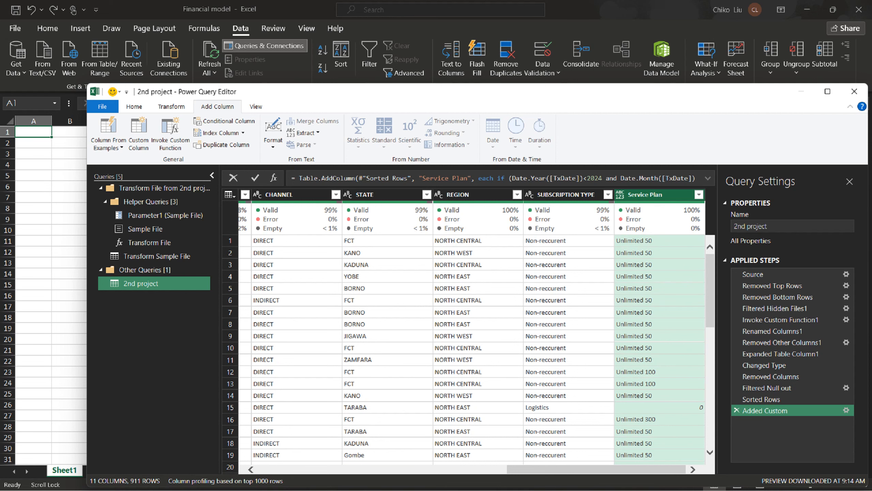
- Examine the Service Plan values down the table alongside their subscription types
scroll(470, 354, down, 8)
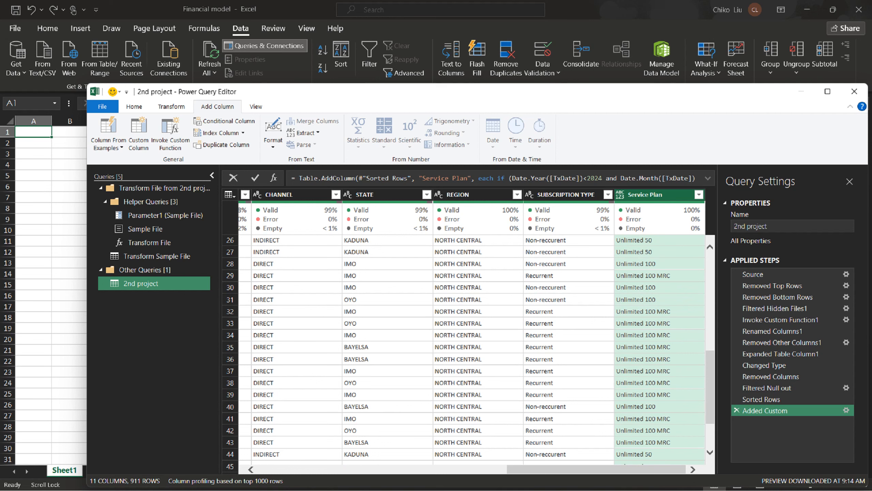
scroll(471, 354, down, 19)
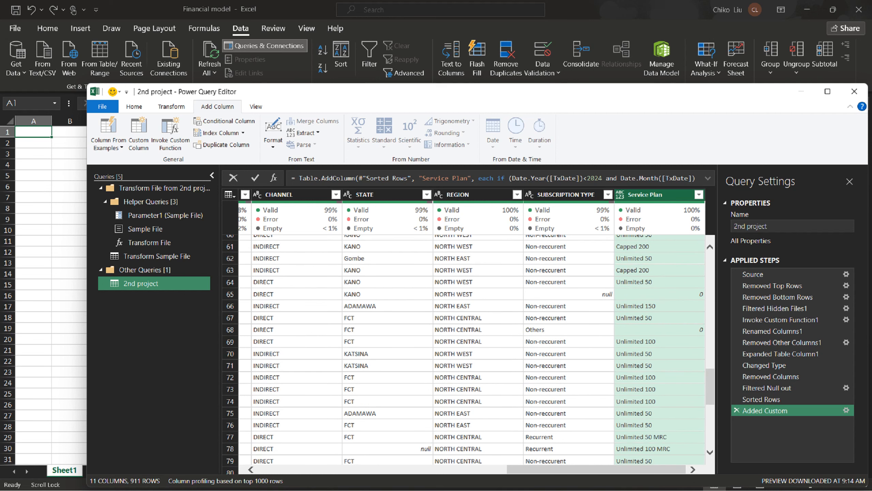
scroll(471, 355, up, 14)
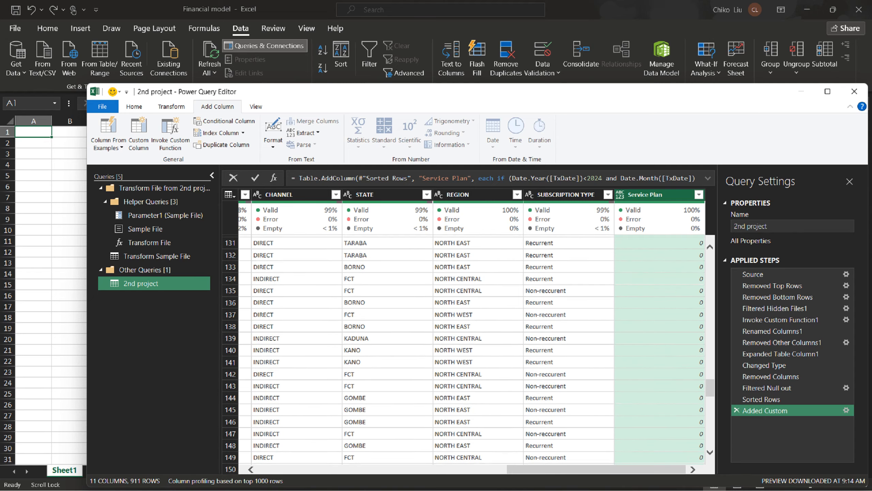
scroll(471, 354, down, 20)
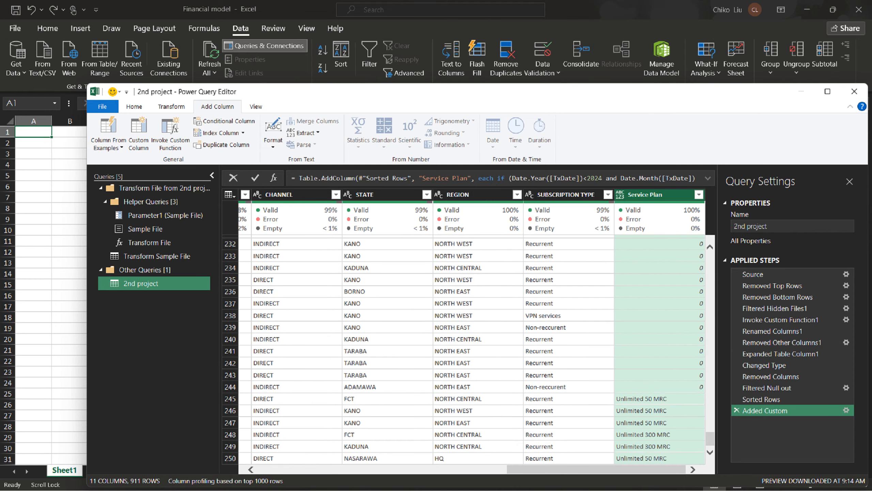
scroll(471, 354, up, 20)
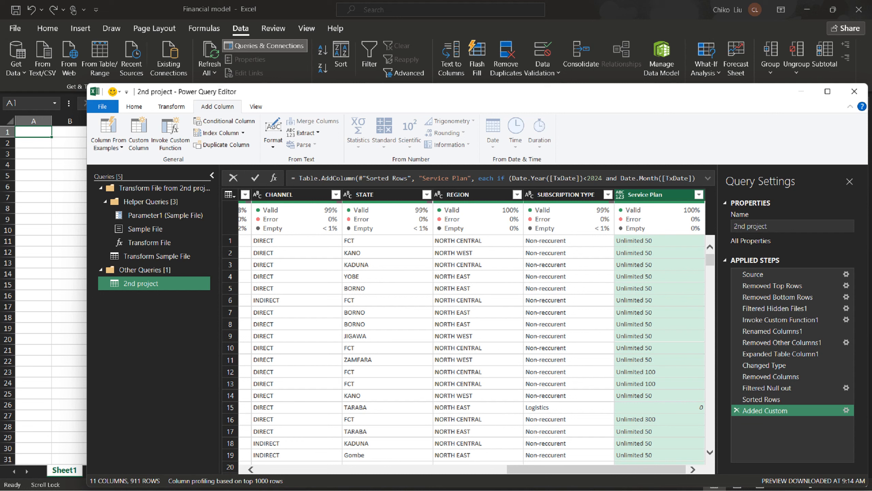
scroll(471, 354, left, 10)
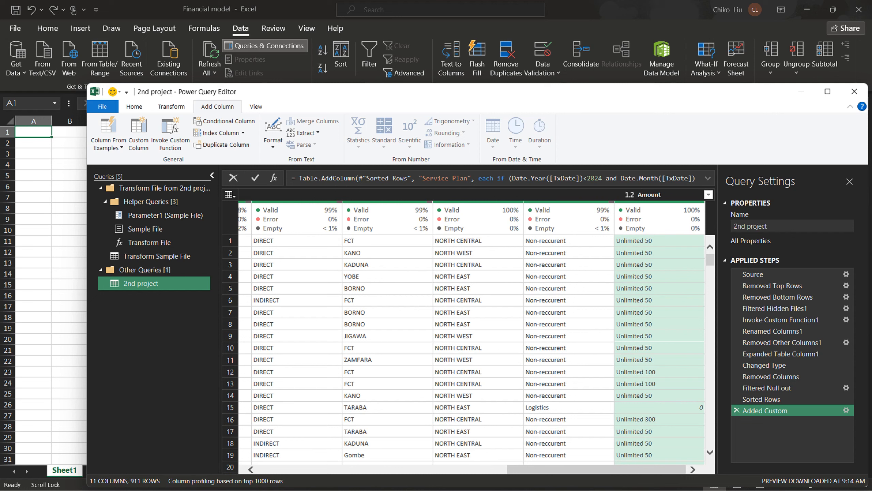
- Rename the Added Custom applied step as "Product Name"
right_click(757, 411)
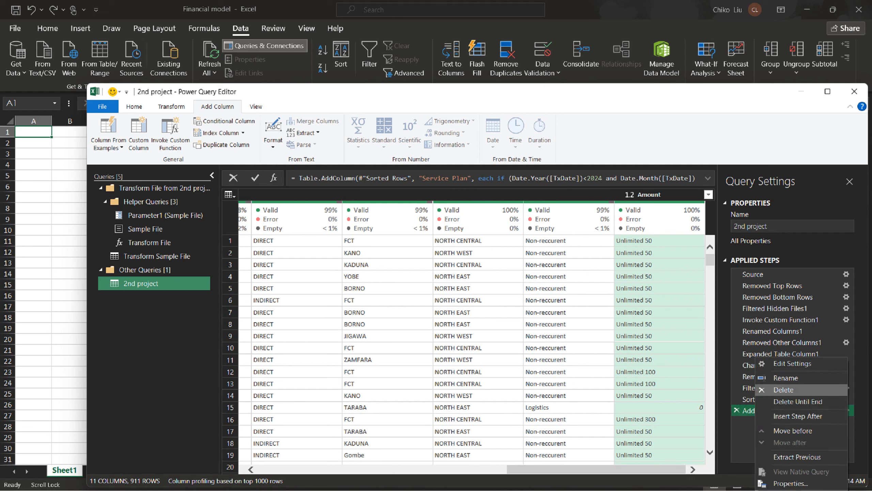
click(777, 378)
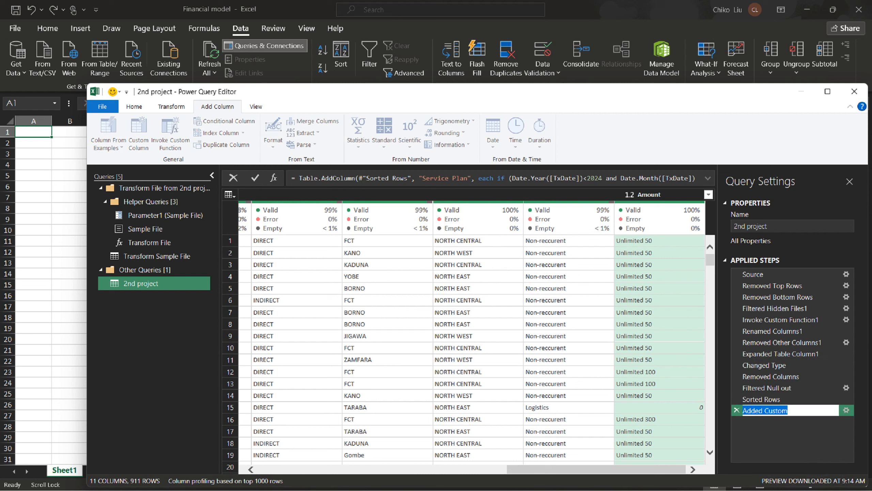
text(Prod)
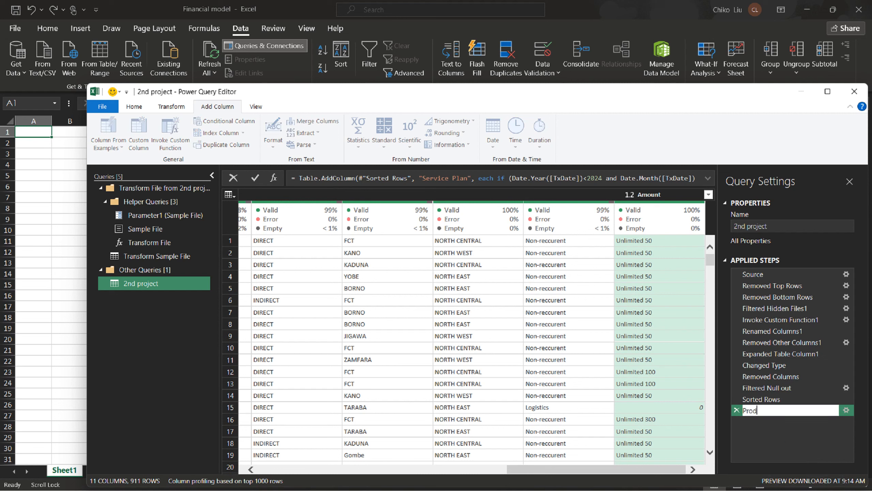
text(uct Name)
key(Return)
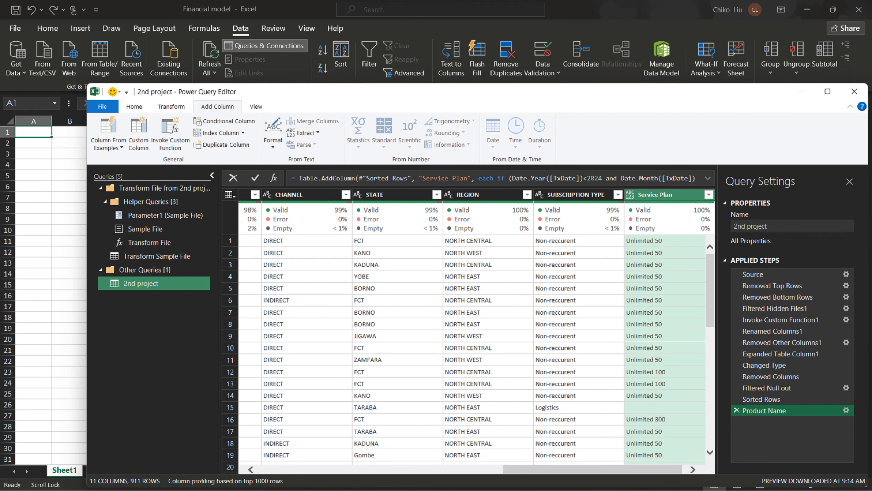
- Try filtering TxDate with Is Not Earliest, and delete the resulting Filtered Rows step
click(422, 469)
drag(416, 469, 348, 470)
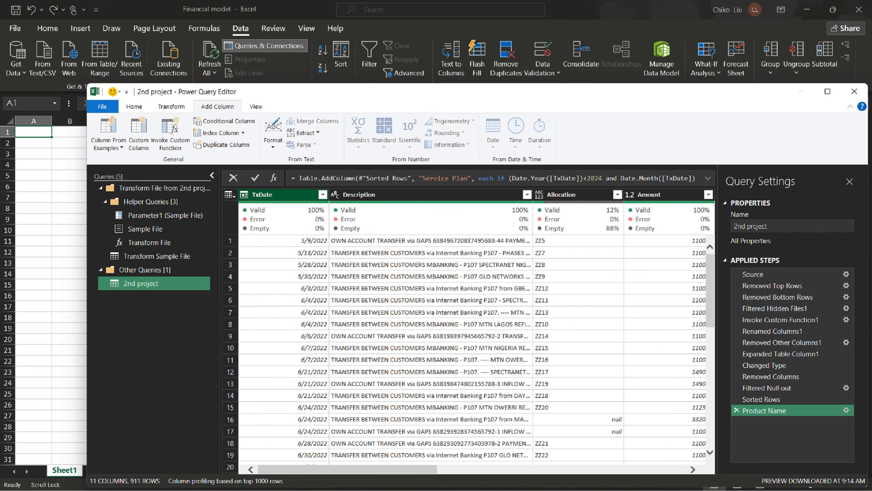
click(323, 194)
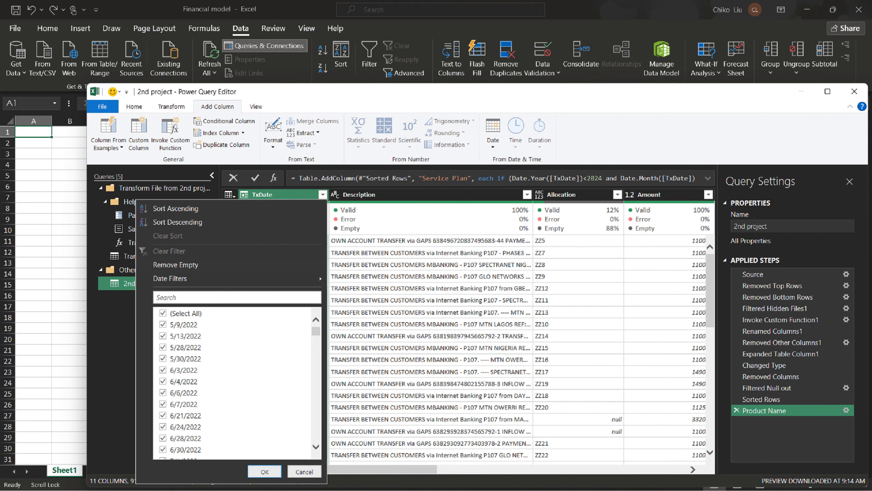
mouse_move(170, 279)
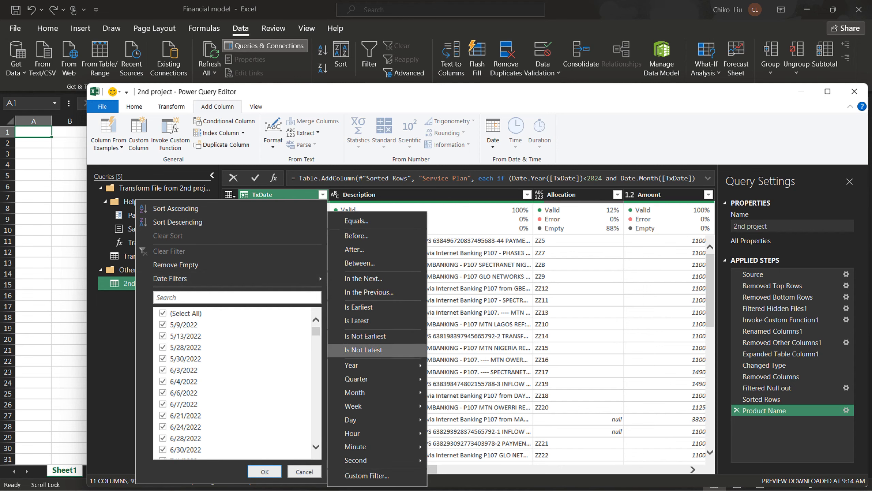
mouse_move(364, 365)
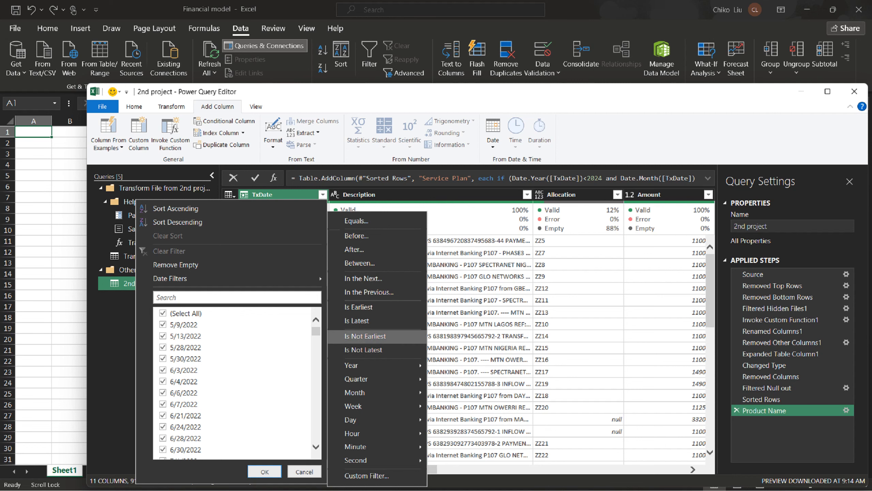
click(365, 336)
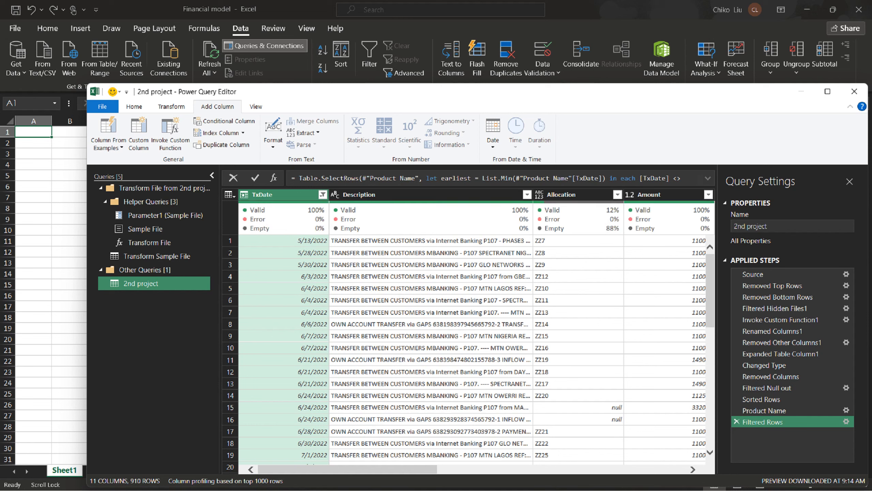
click(737, 421)
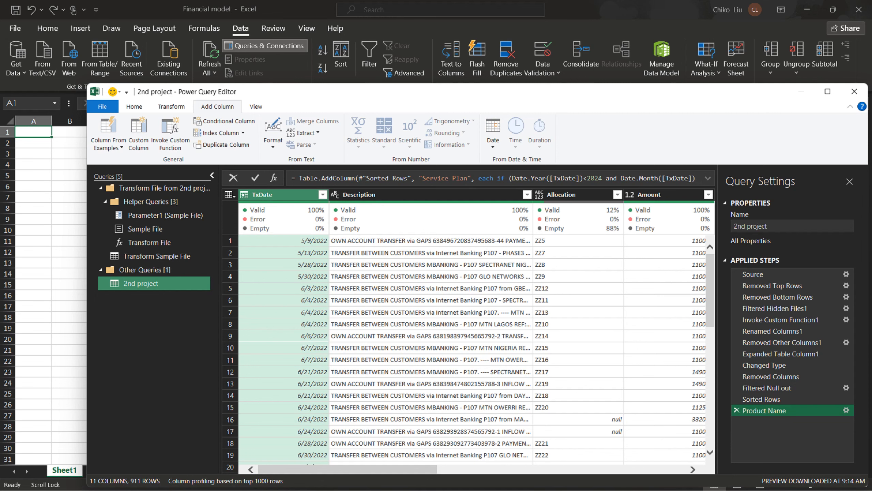
- Filter the Service Plan column to exclude rows with the value 0
drag(347, 468, 597, 469)
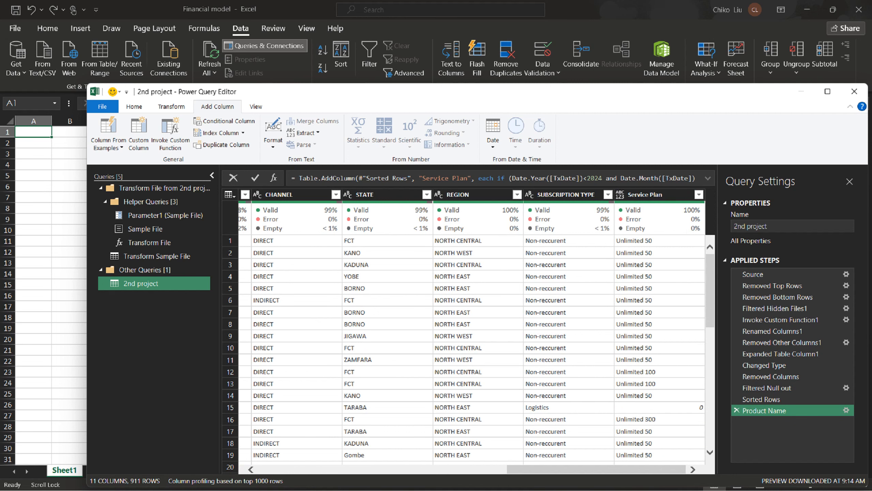
click(699, 194)
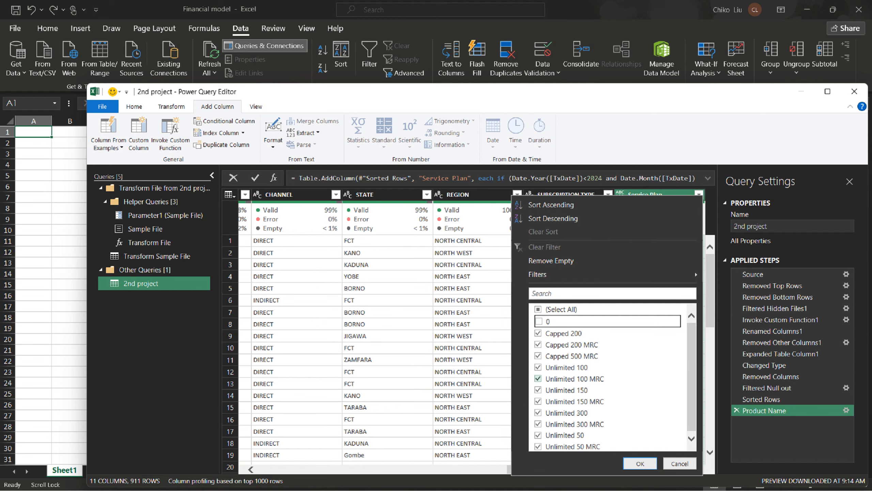
click(640, 463)
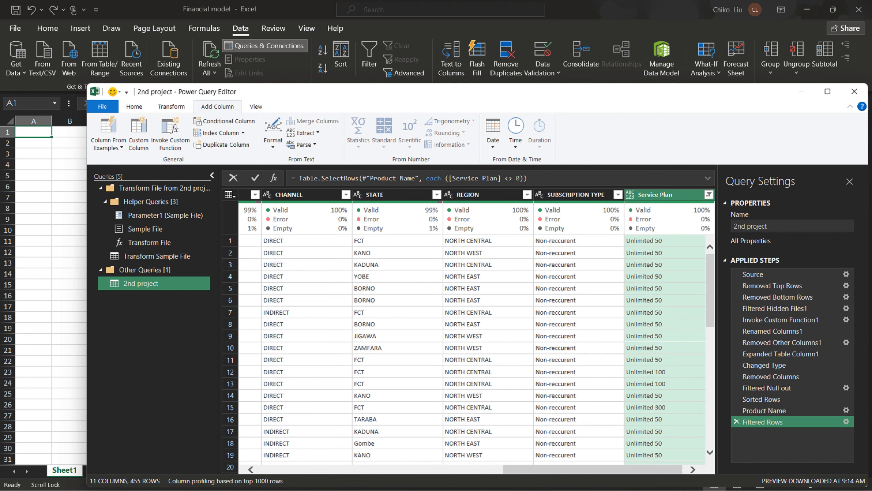
scroll(477, 332, left, 10)
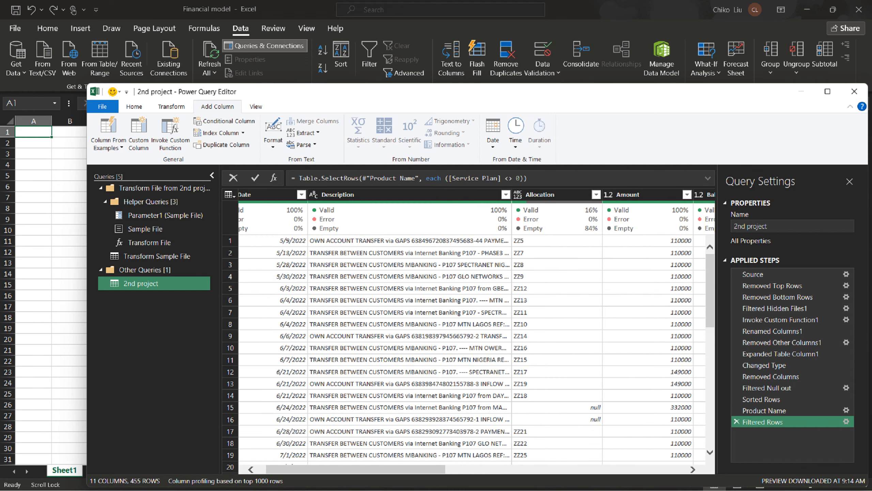
scroll(477, 332, left, 2)
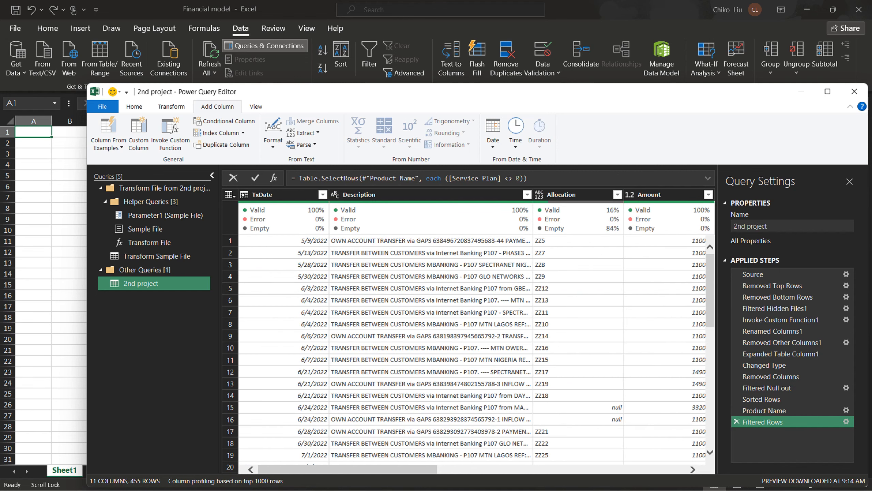
- Examine the transaction dates down to the end of the filtered table and compare them with the pricing periods in the Services spreadsheet
scroll(477, 332, down, 20)
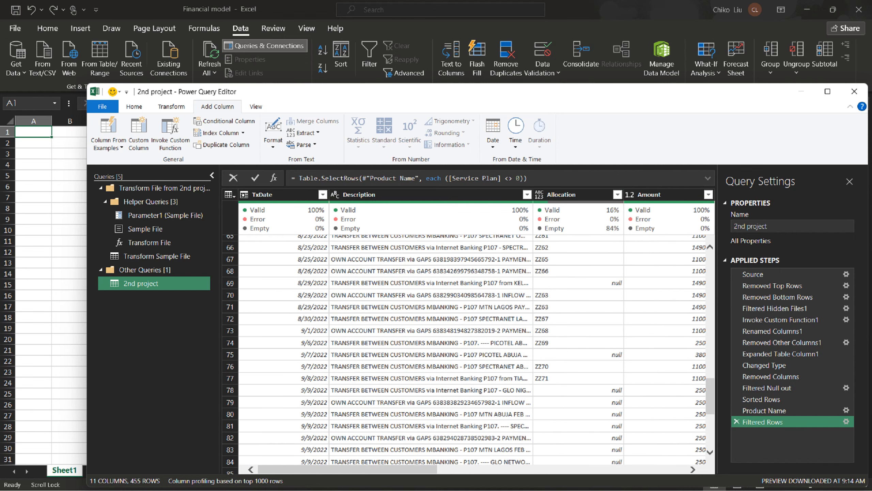
scroll(477, 332, down, 5)
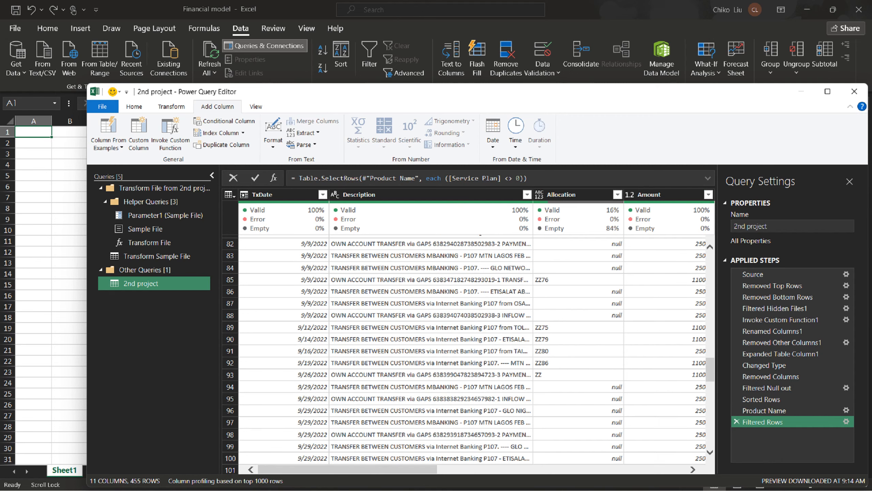
scroll(477, 332, down, 20)
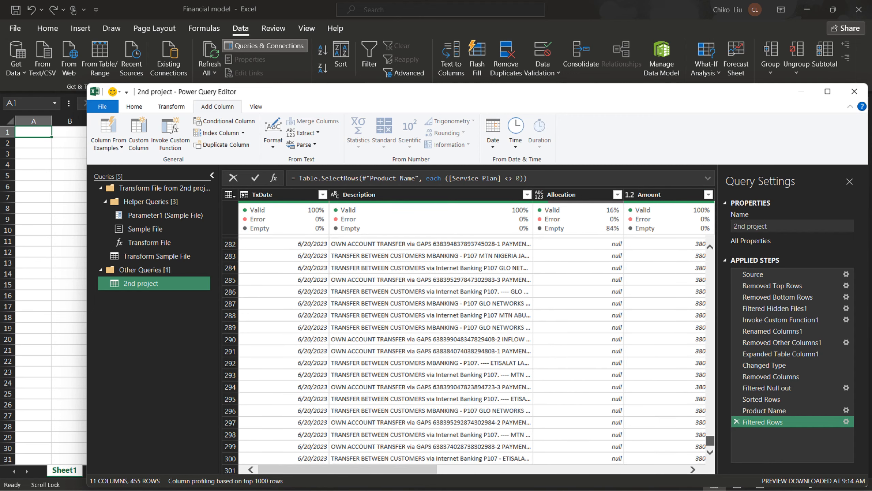
scroll(477, 332, down, 18)
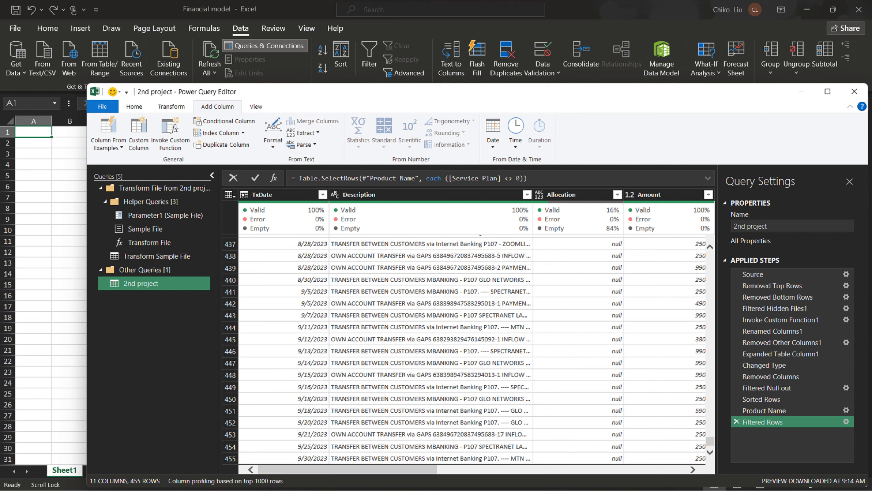
key(alt+Tab)
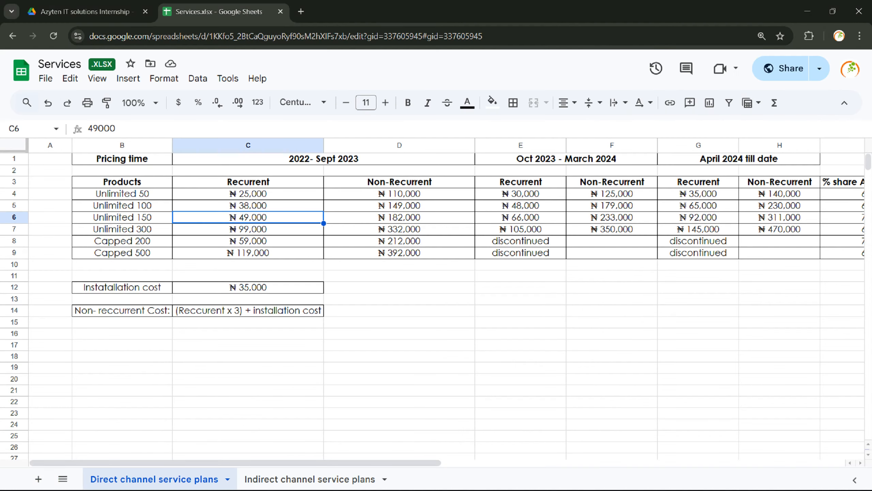
key(alt+Tab)
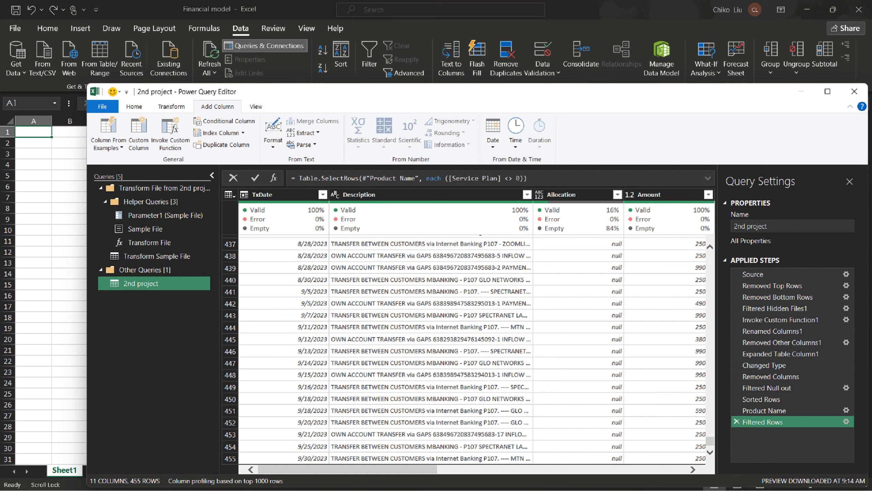
key(alt+Tab)
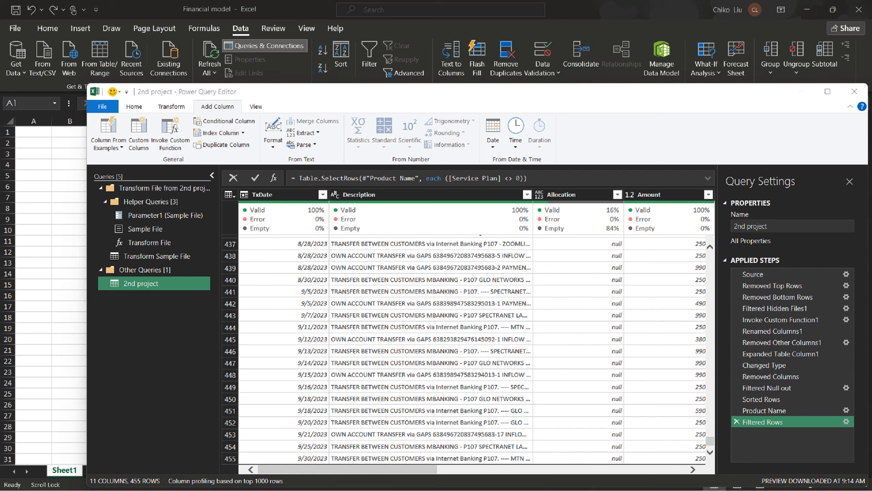
- Delete the Filtered Rows applied step that filters the Service Plan column
click(635, 469)
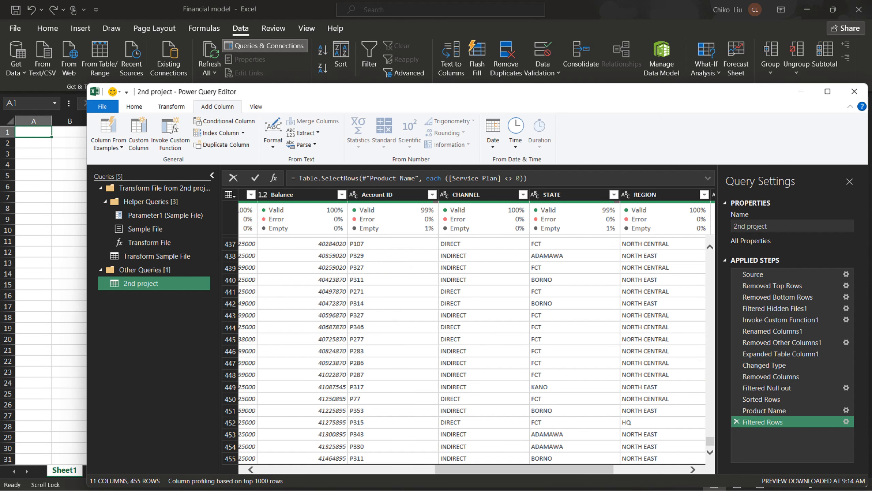
click(646, 469)
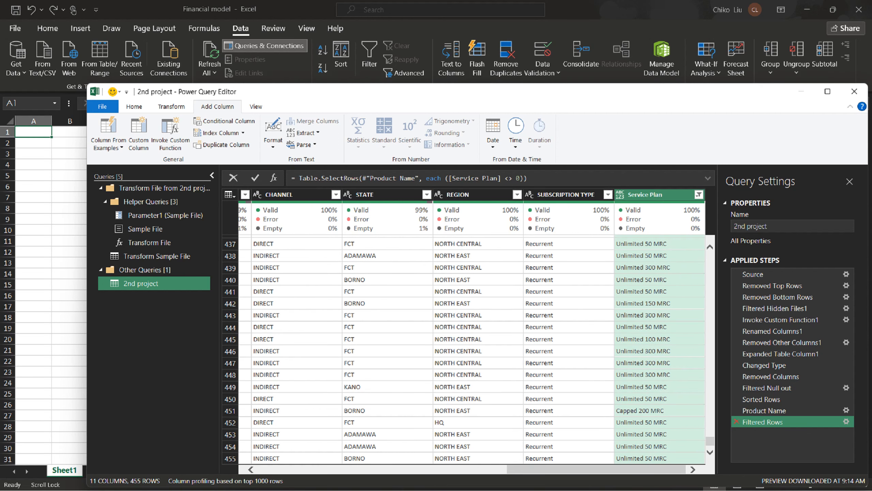
click(736, 422)
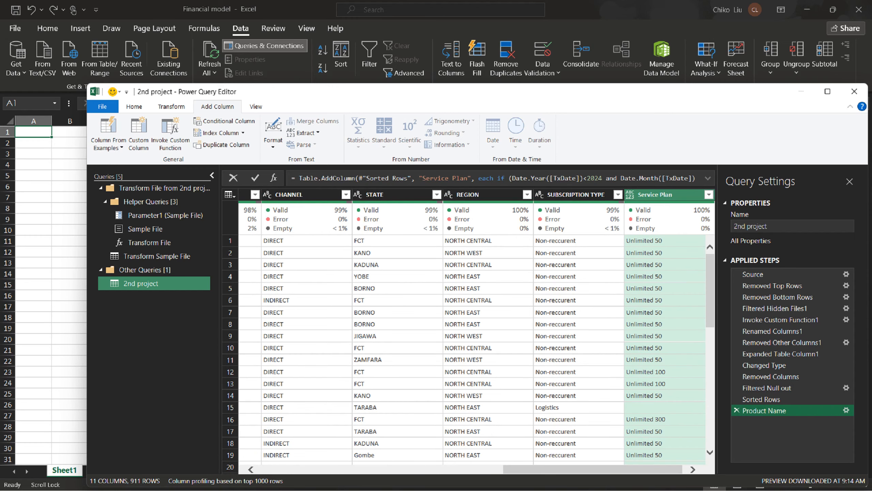
- Check the direct channel plan prices for each pricing period in the Services spreadsheet, and return to the query without adding another custom column
key(alt+Tab)
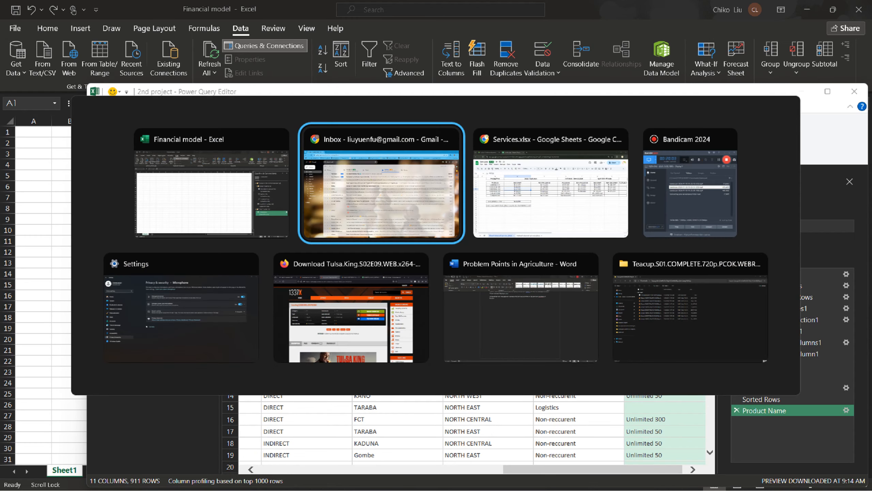
key(alt+Tab)
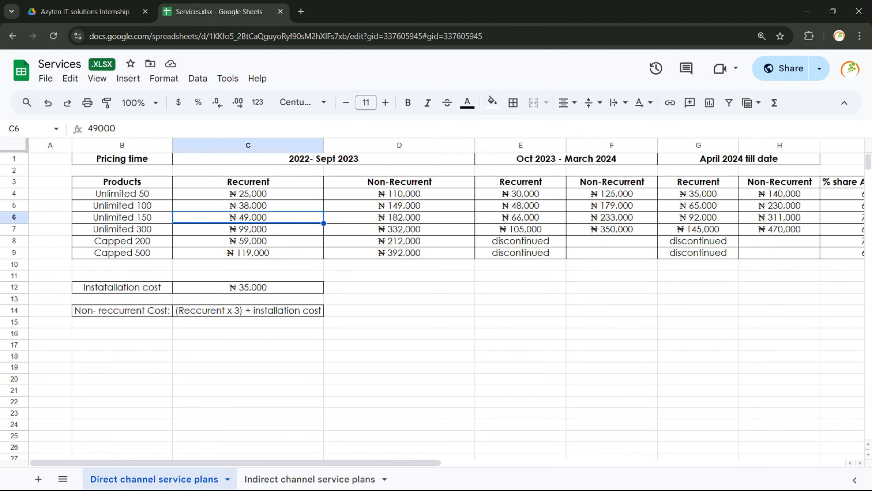
key(alt+Tab)
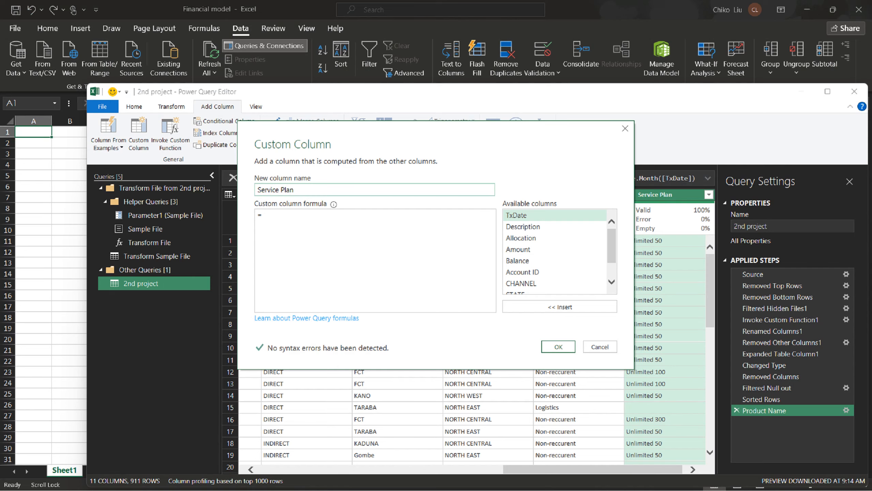
click(600, 347)
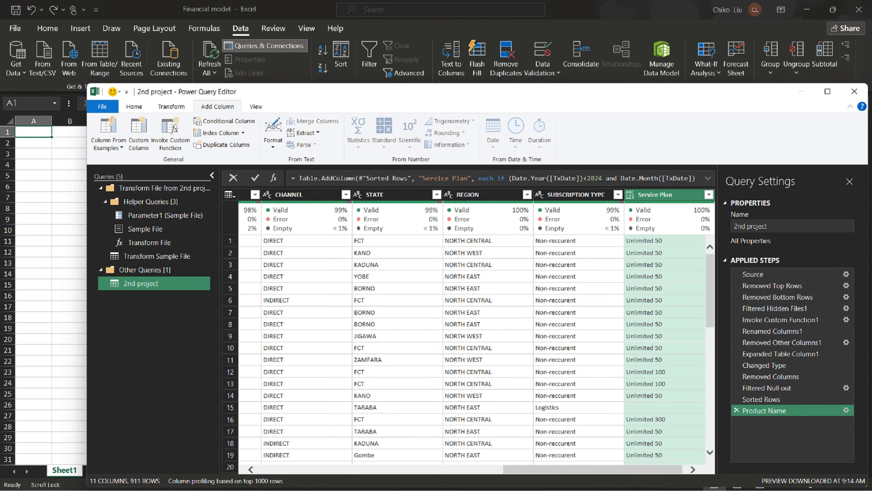
- Close and load the query changes, and reopen the 2nd project query for editing in a maximized window
click(102, 106)
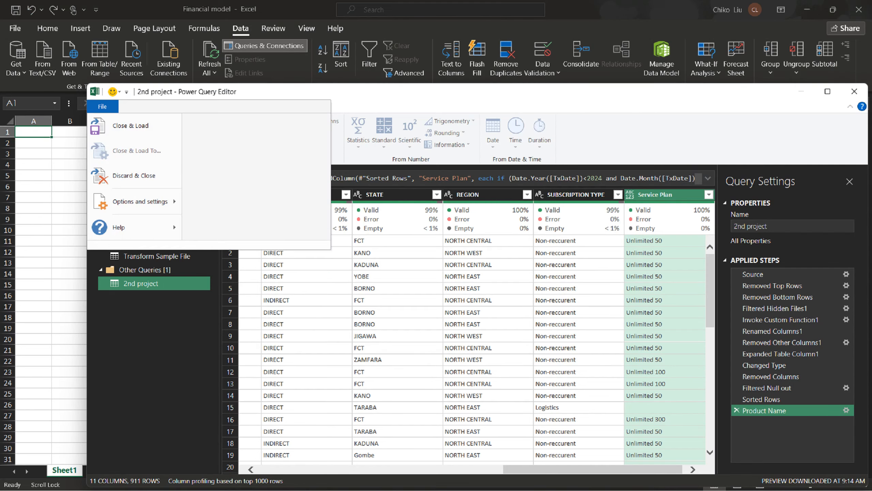
click(130, 122)
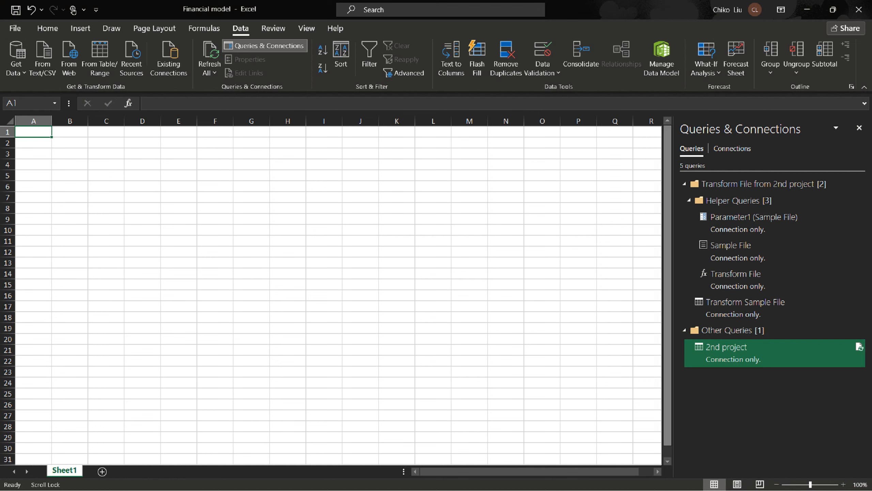
right_click(706, 351)
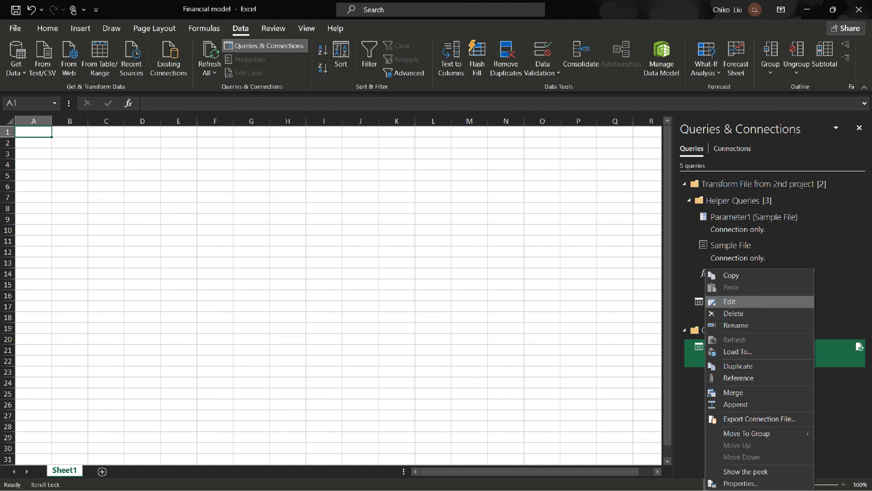
click(729, 302)
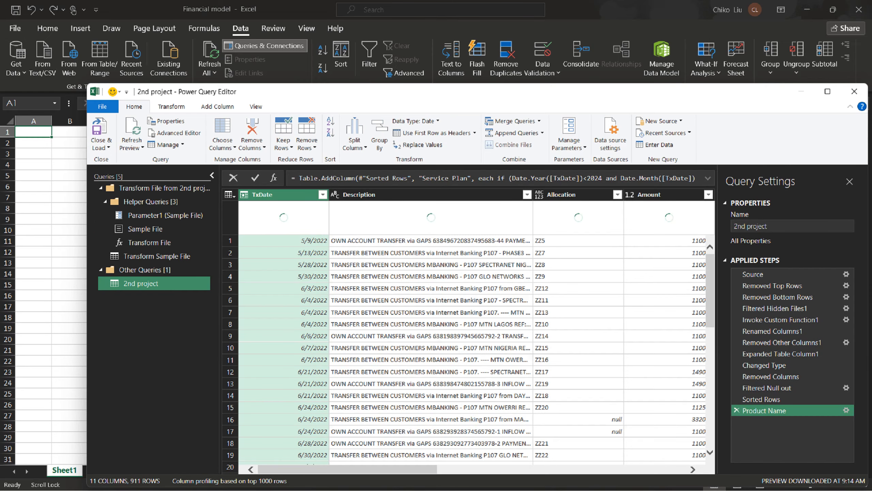
click(828, 91)
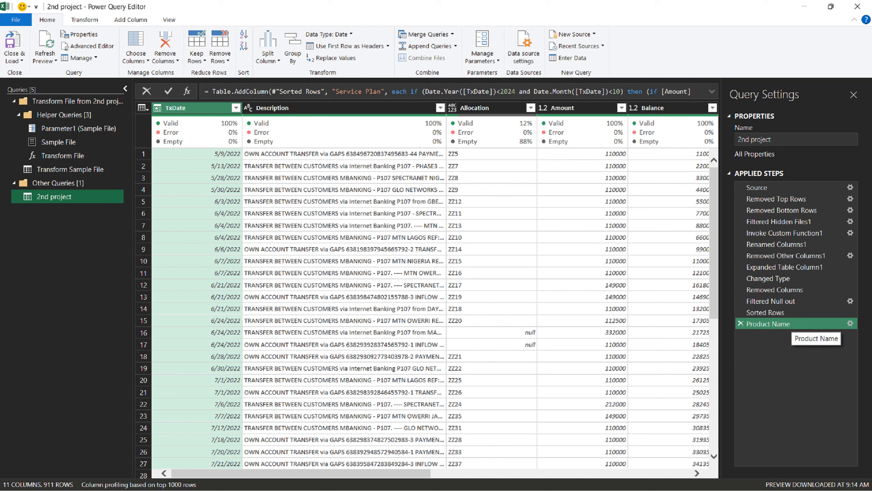
- Open the Product Name step's Service Plan formula and copy its if clause from the TxDate test through the inner else 0)
right_click(777, 323)
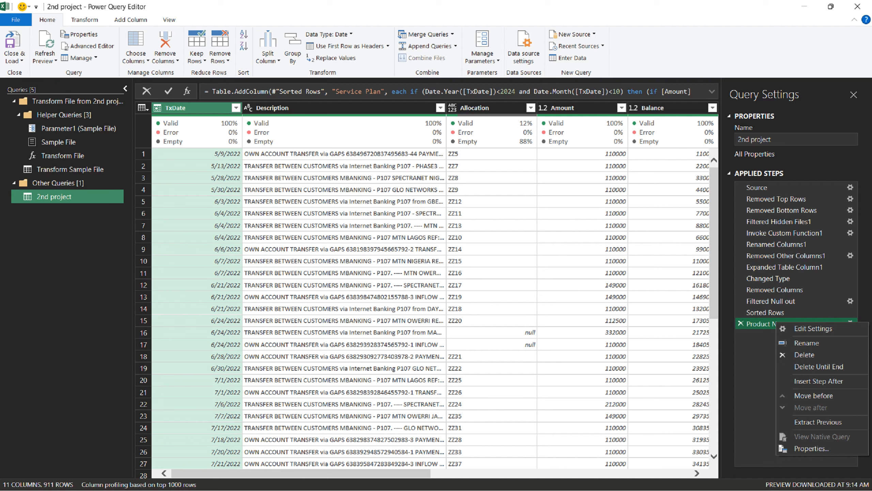
click(763, 324)
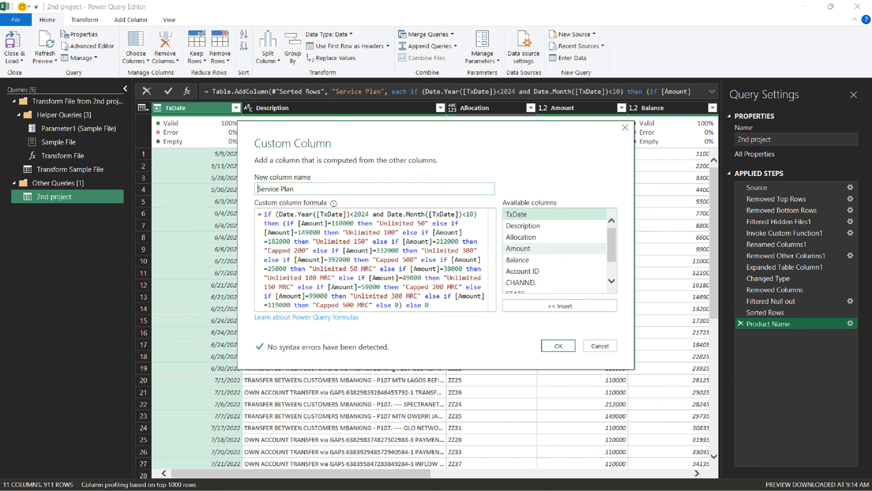
scroll(375, 260, down, 2)
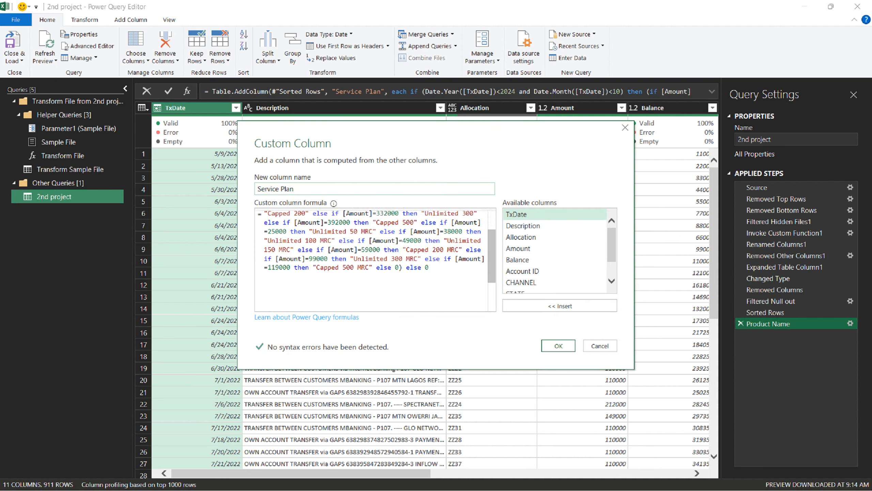
scroll(375, 260, up, 2)
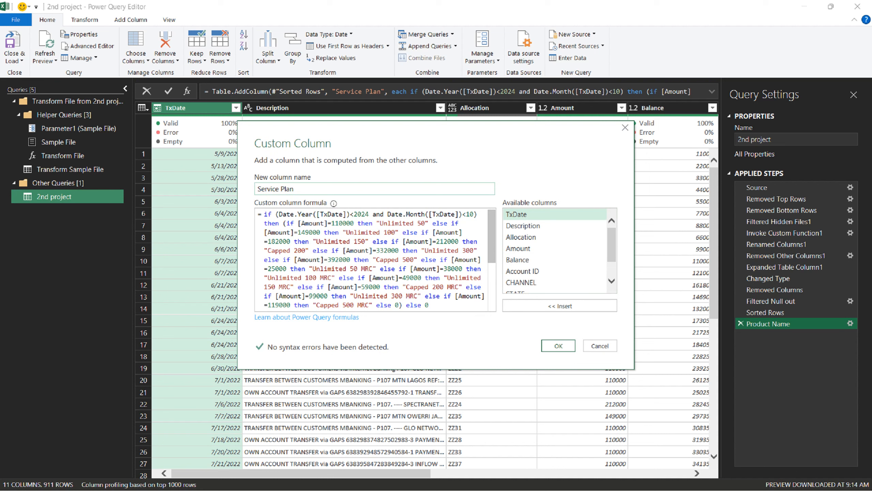
drag(264, 214, 403, 298)
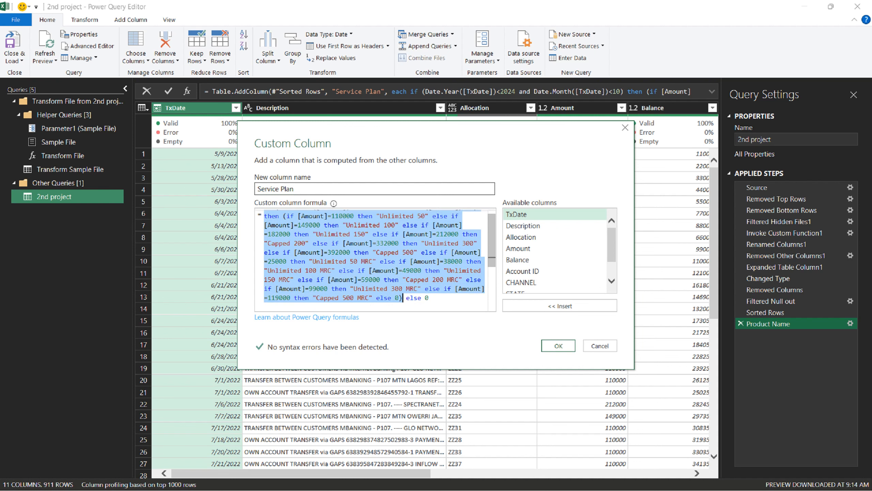
- Put the parenthesised Amount clause, its closing else 0) and the final else 0 on separate lines in the Service Plan formula
click(406, 298)
key(Return)
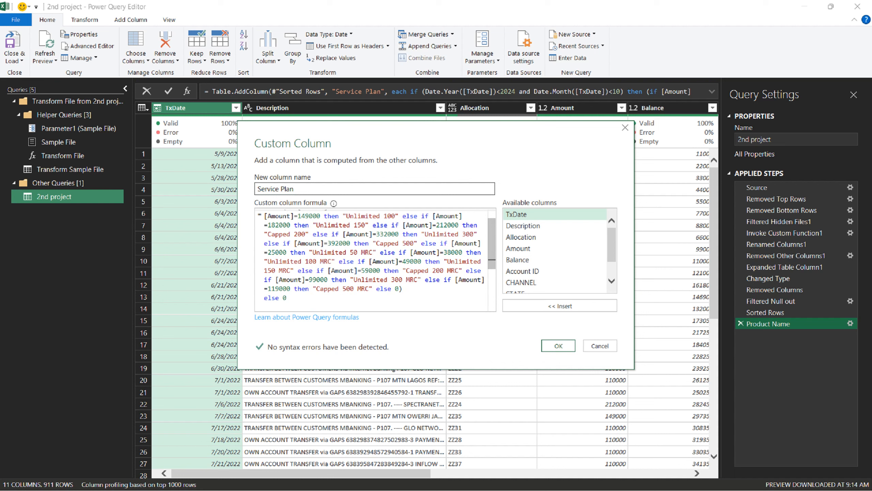
scroll(375, 261, up, 2)
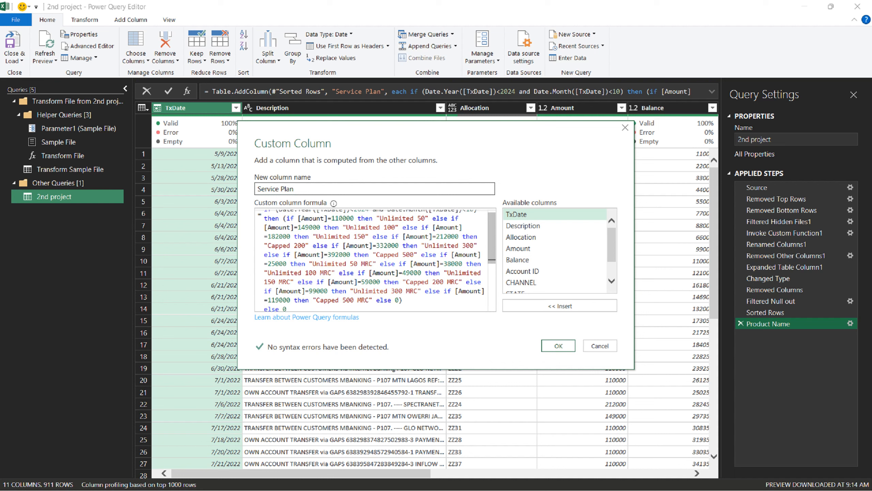
click(373, 300)
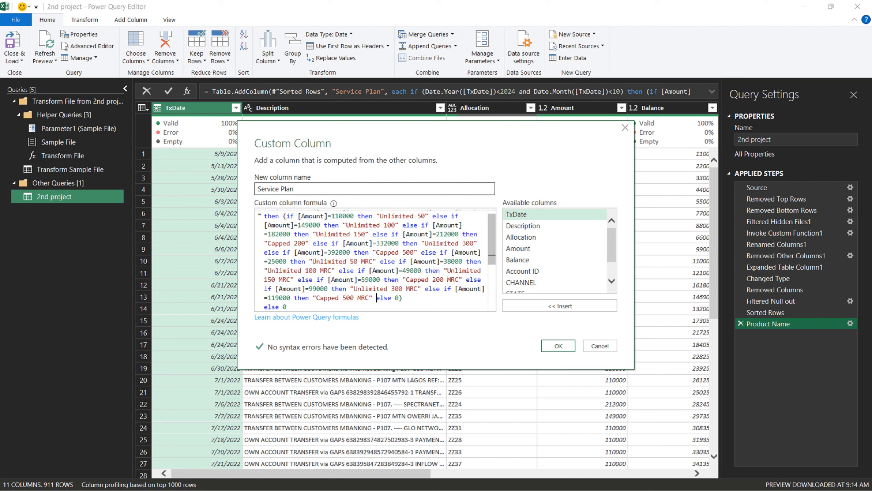
key(Return)
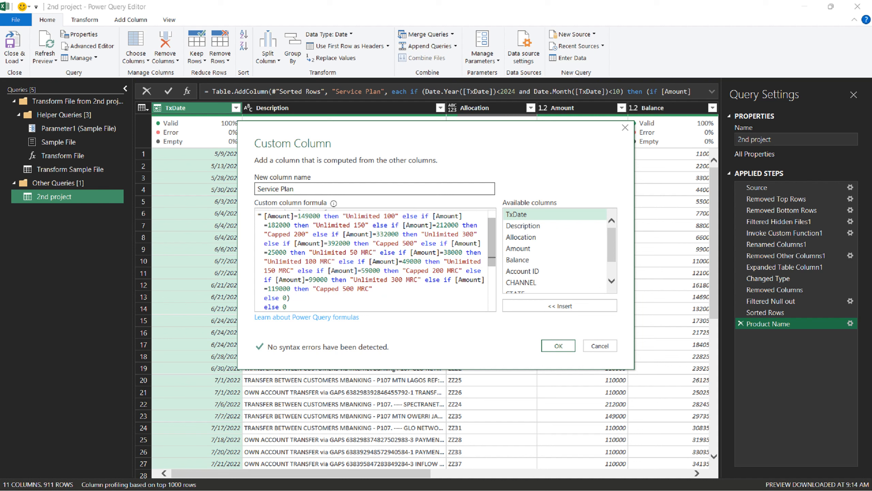
scroll(375, 261, up, 2)
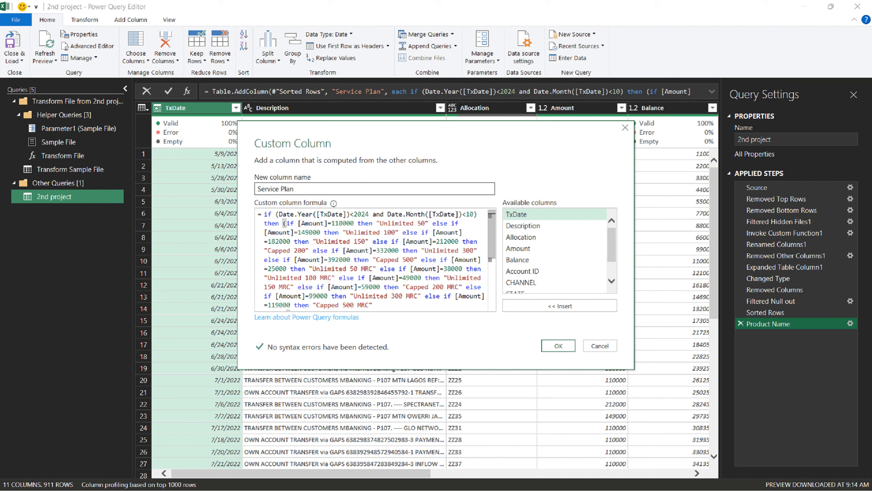
key(Return)
scroll(375, 261, down, 2)
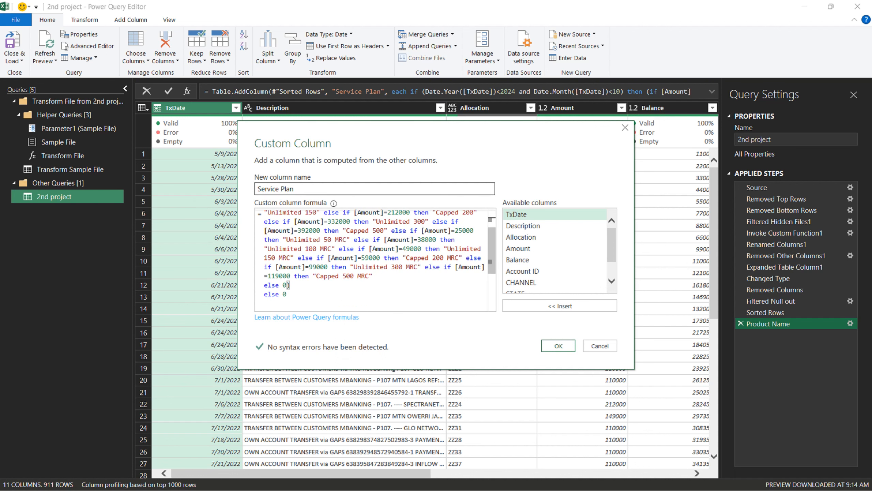
scroll(375, 261, down, 1)
click(287, 286)
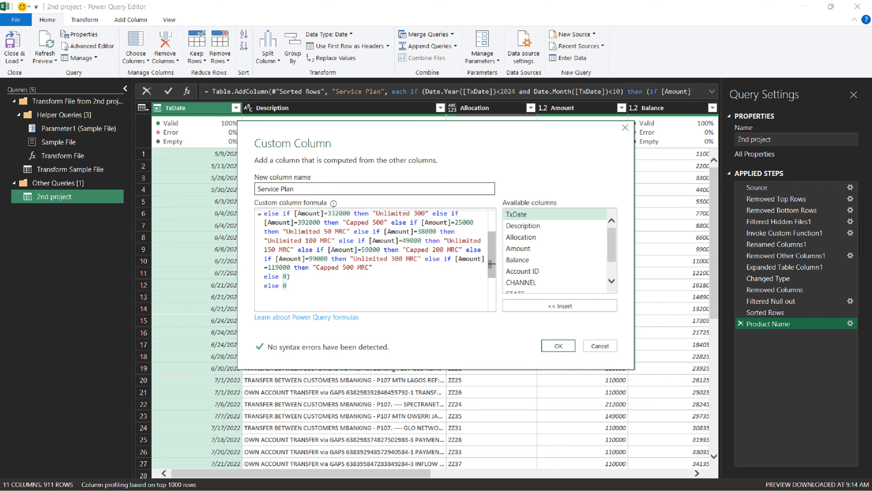
- Add "or" on a new line after the inner else 0), and insert a copy of the TxDate and Amount if clause below it
click(291, 276)
key(Return)
text(or)
key(Escape)
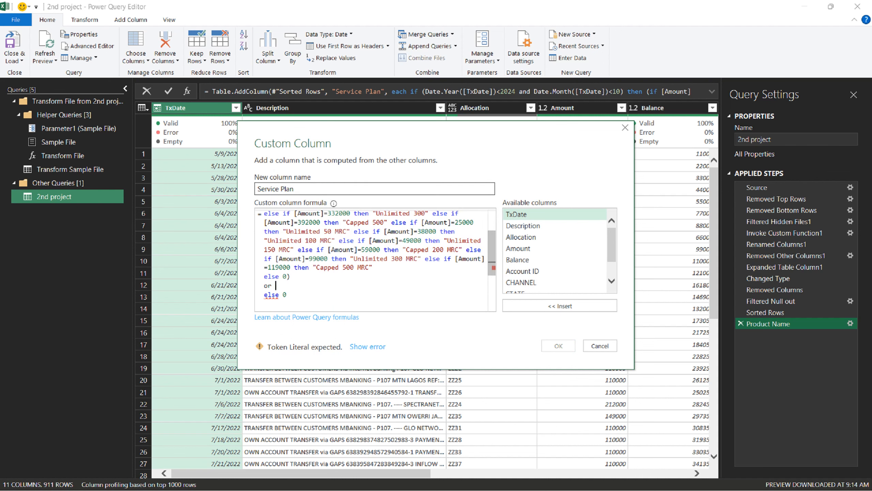
key(Return)
key(BackSpace)
key(BackSpace)
key(BackSpace)
key(BackSpace)
key(BackSpace)
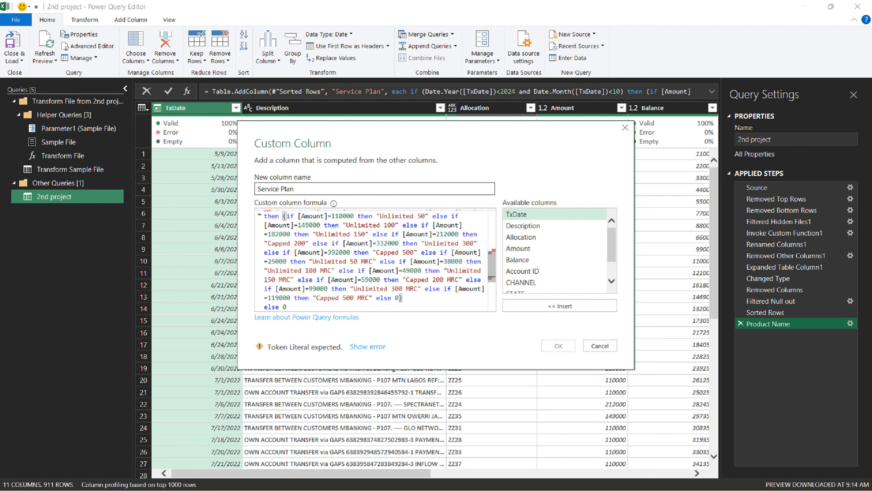
key(ctrl+z)
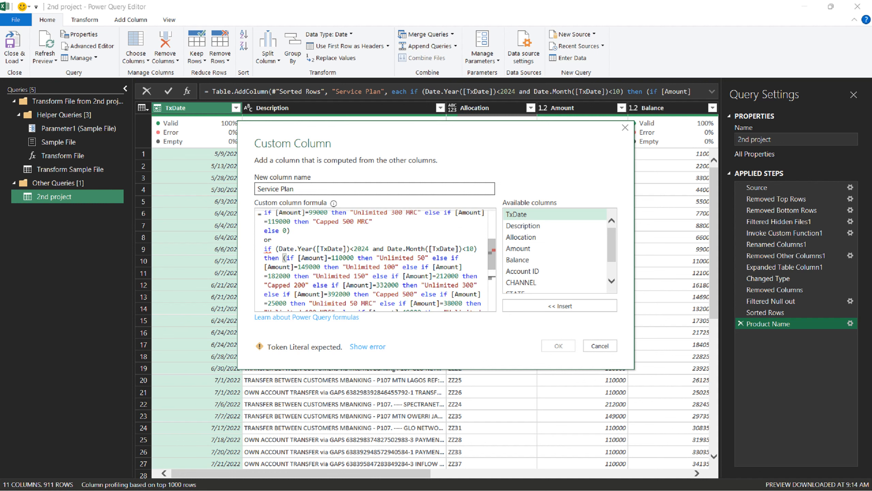
mouse_move(268, 249)
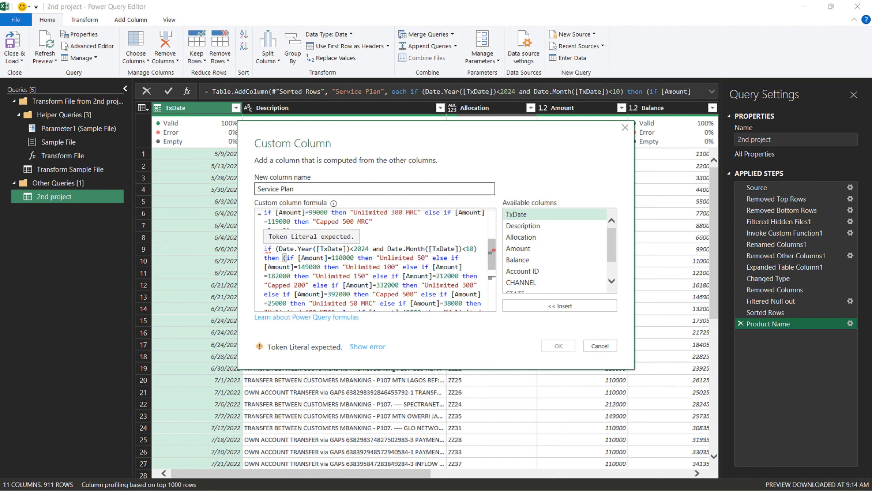
- Replace the "or" before the copied if clause with "else" so that the line starts with else if
click(264, 249)
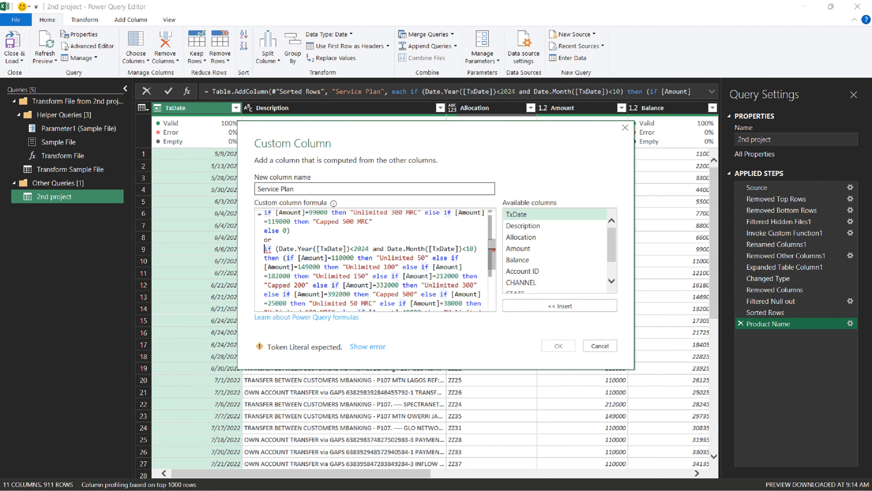
key(BackSpace)
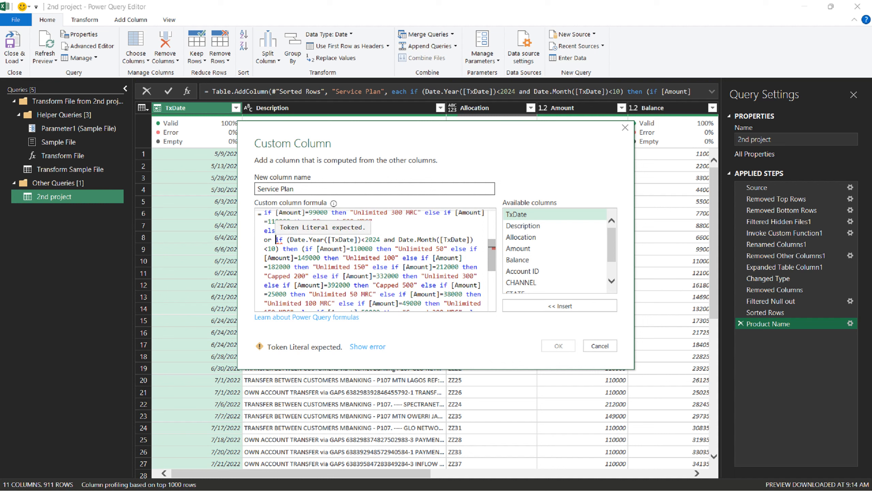
click(272, 240)
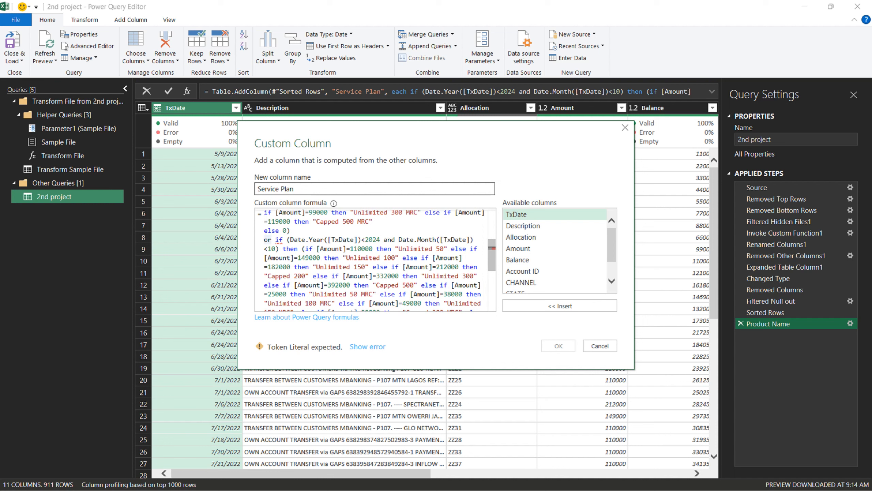
key(BackSpace)
key(BackSpace)
text(else)
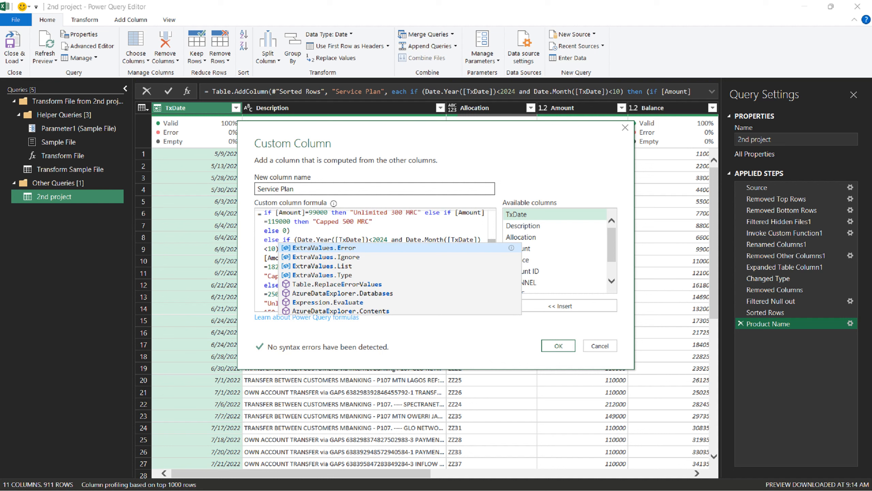
- Change the month condition in the copied else if clause to >9
click(268, 249)
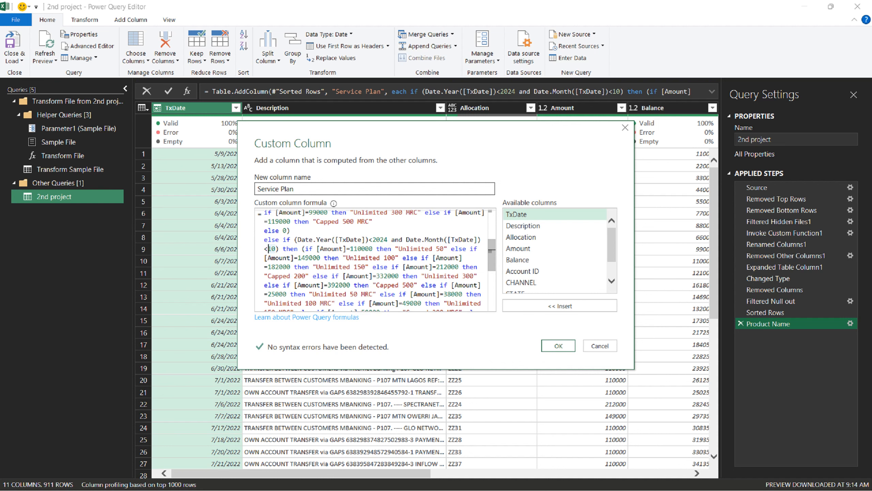
key(BackSpace)
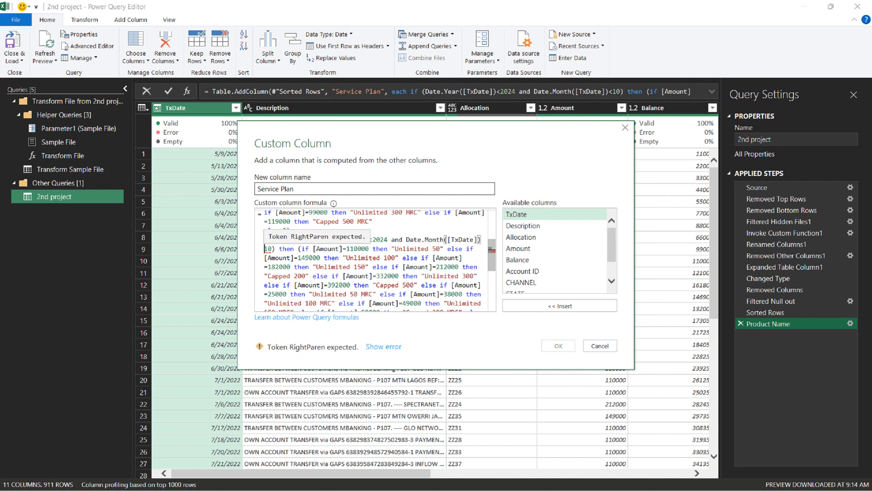
text(>)
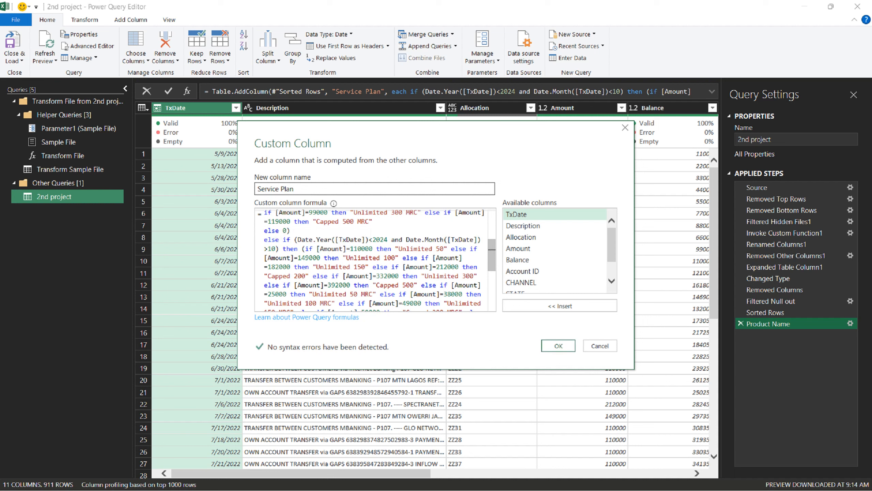
key(Delete)
key(Delete)
text(9)
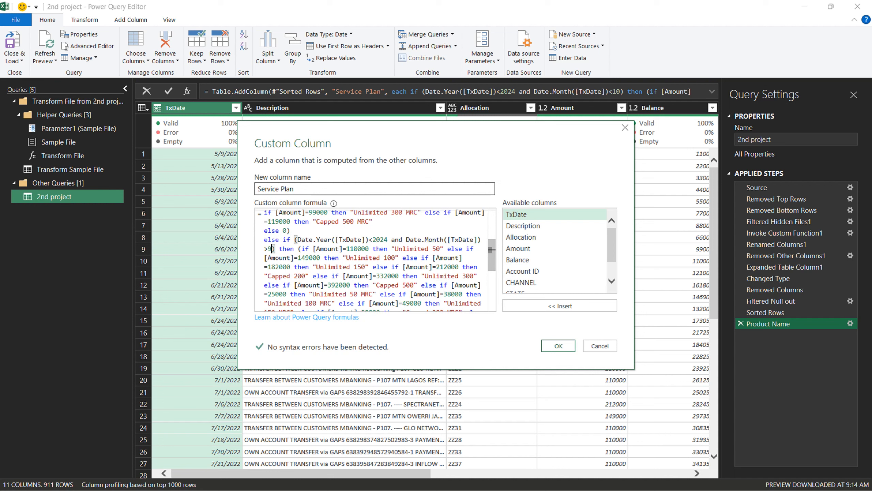
- Try >2024 as the year condition in the copied else if clause and restore it to <2024
click(372, 240)
key(BackSpace)
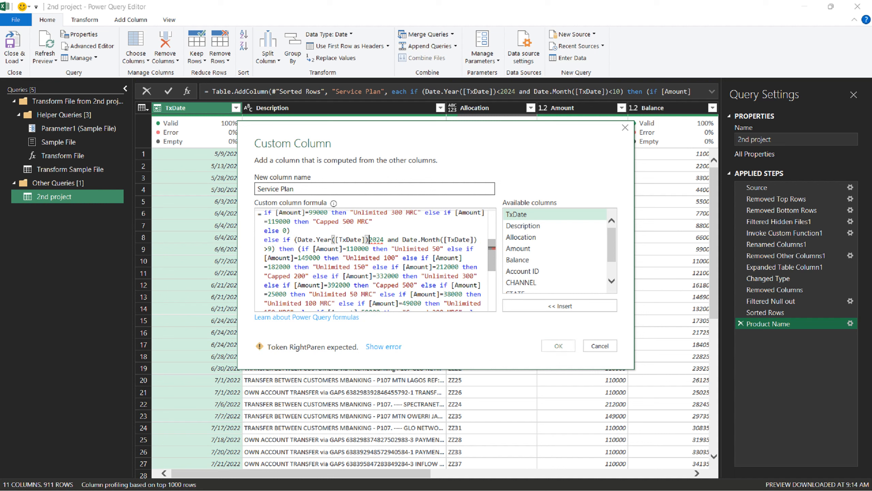
text(>)
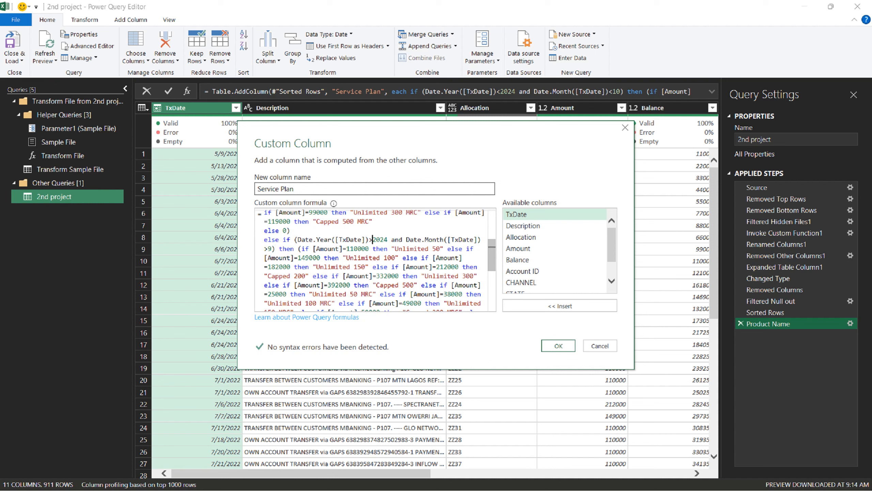
click(387, 240)
key(BackSpace)
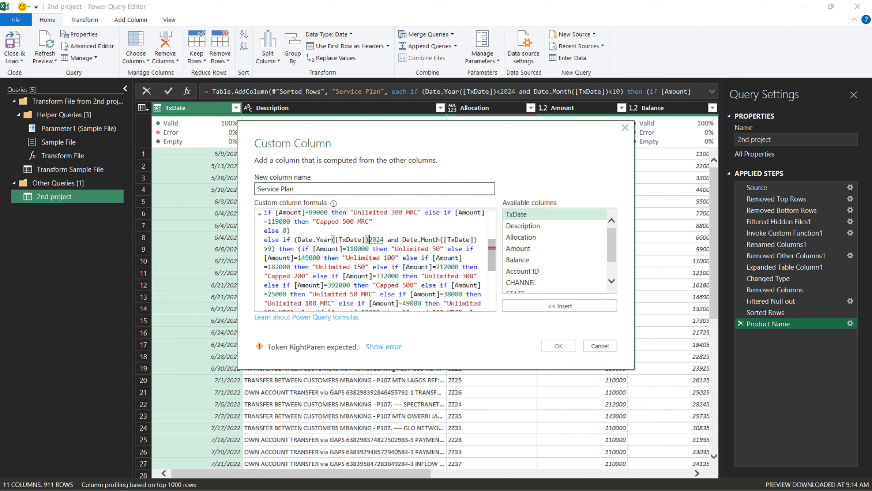
text(<)
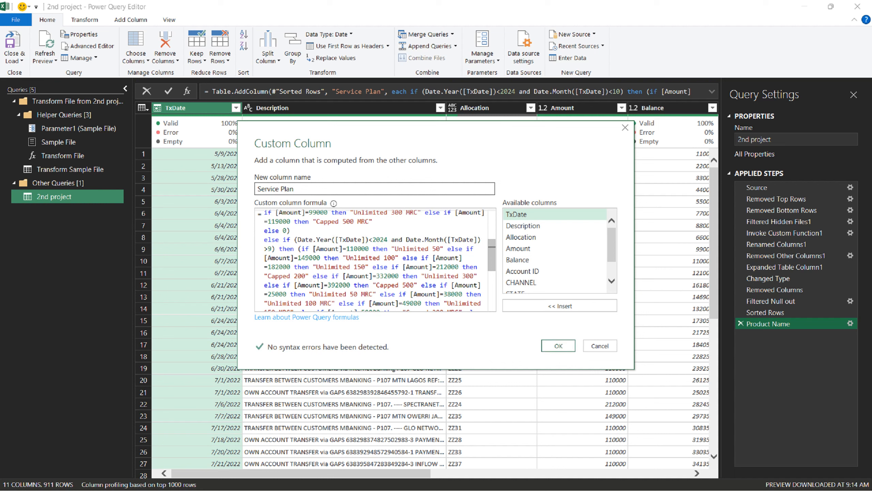
- Add "and" after the >9 date test, and enclose the whole else if condition in an outer pair of parentheses
click(276, 249)
text(and )
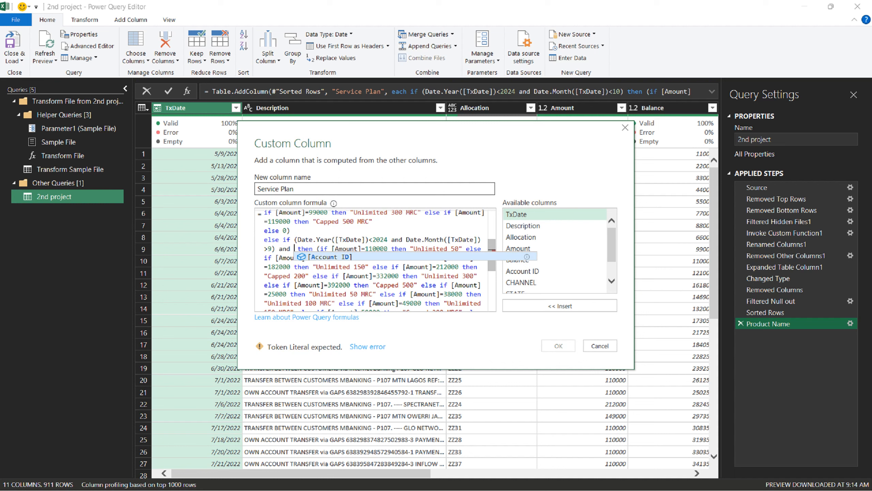
text(()
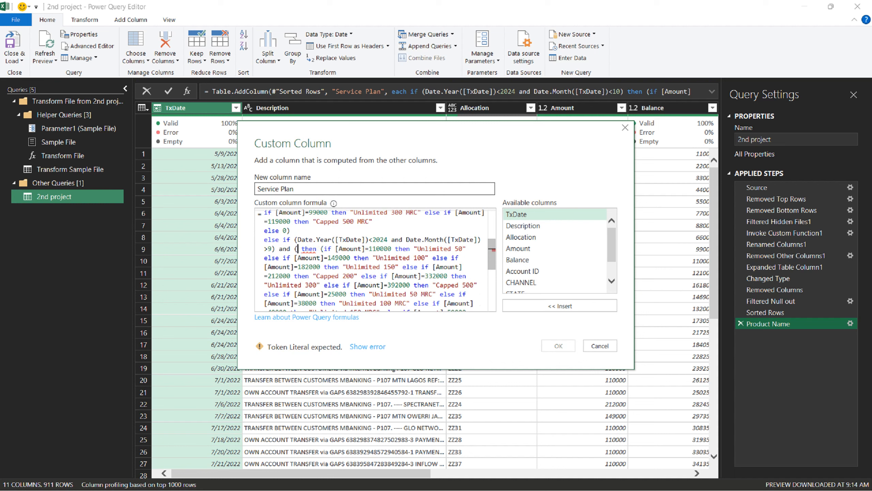
text())
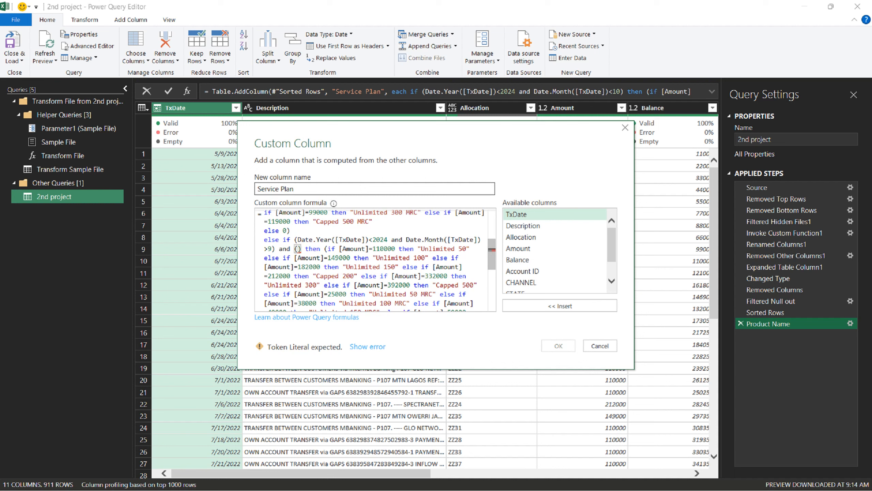
click(294, 239)
key(Right)
text(()
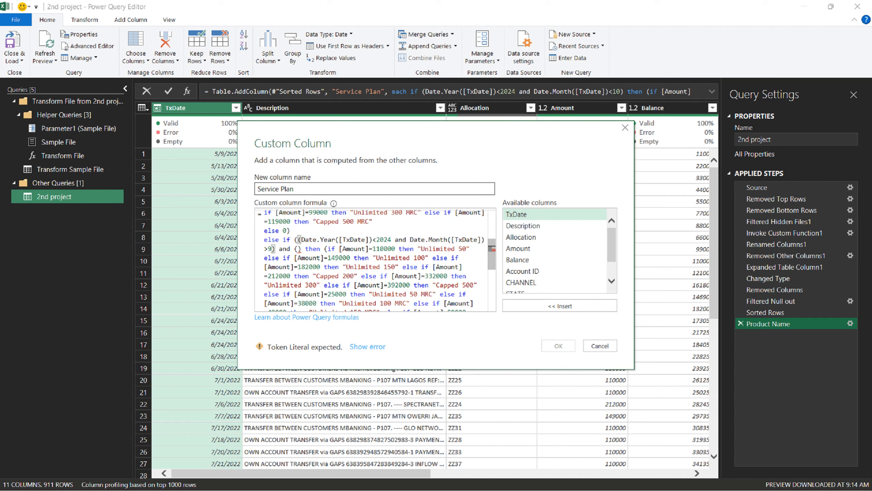
drag(279, 248, 299, 249)
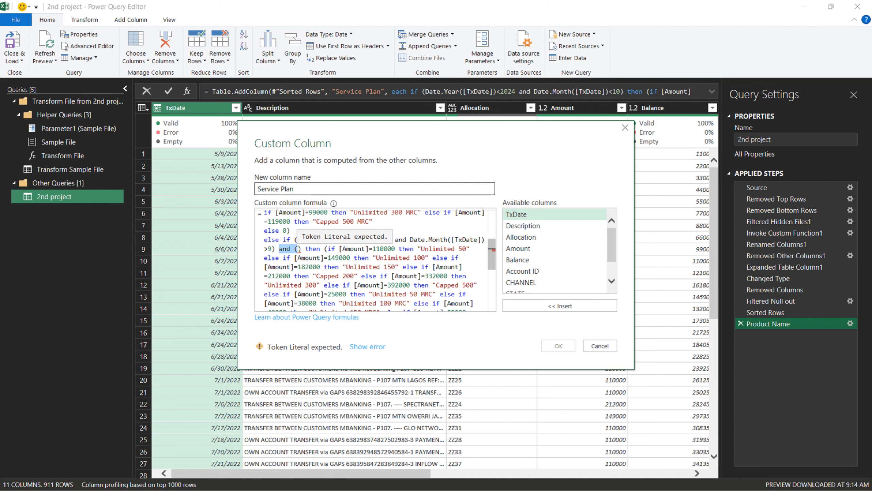
click(299, 249)
key(BackSpace)
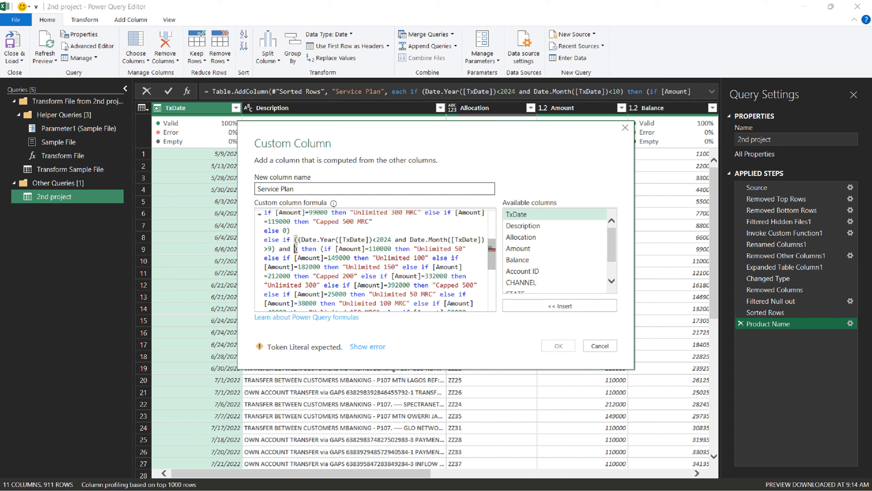
- Copy the parenthesised TxDate year and month test and insert it after "and" as the second date condition
click(300, 240)
drag(298, 239, 275, 249)
key(ctrl+c)
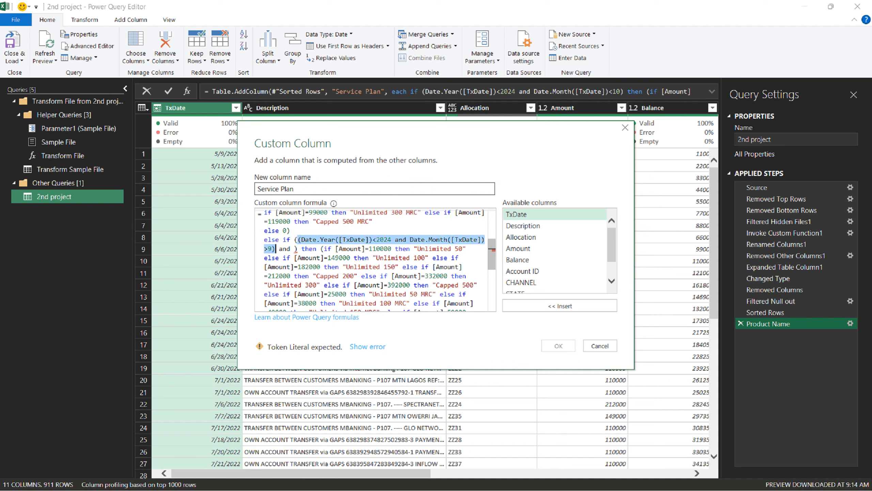
click(295, 249)
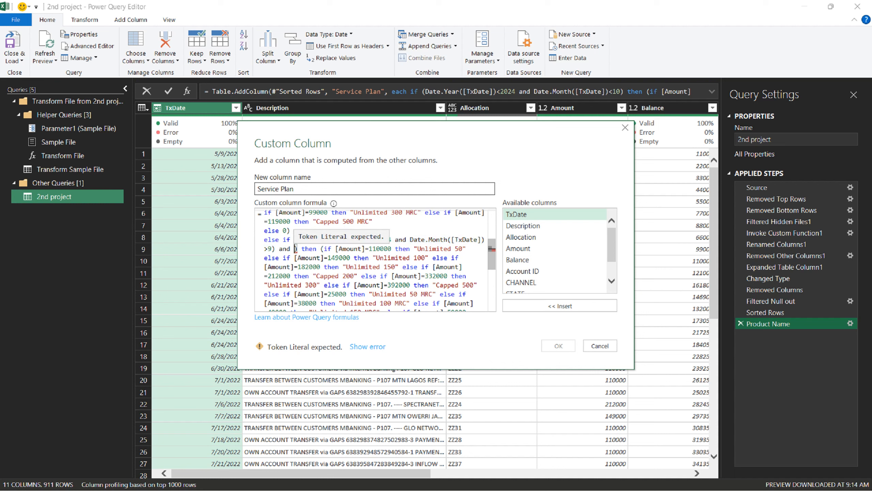
key(ctrl+v)
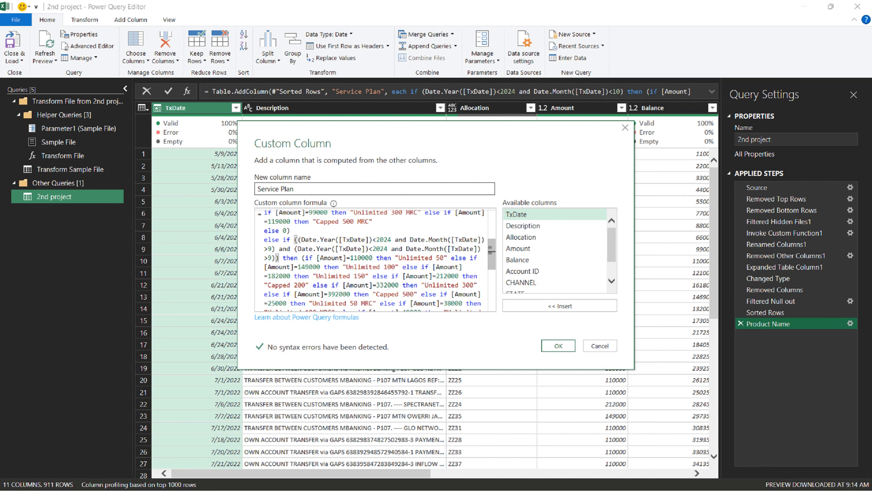
- Check the pricing periods in the Services.xlsx Google Sheet and set the second date condition's month test to <4 in Power Query
key(alt+Tab)
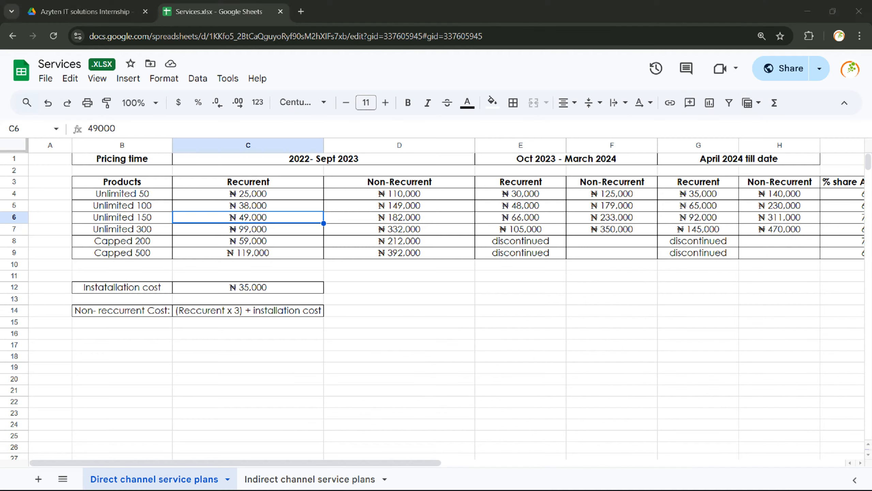
key(alt+Tab)
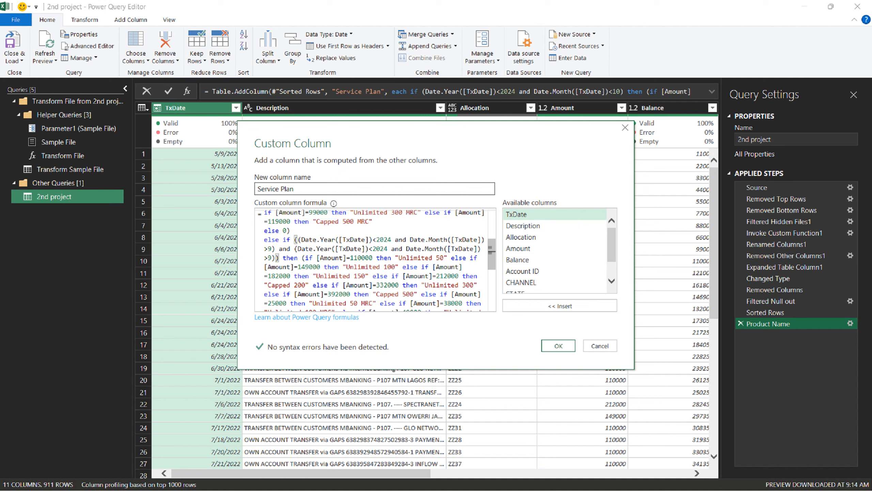
click(268, 249)
key(alt+Tab)
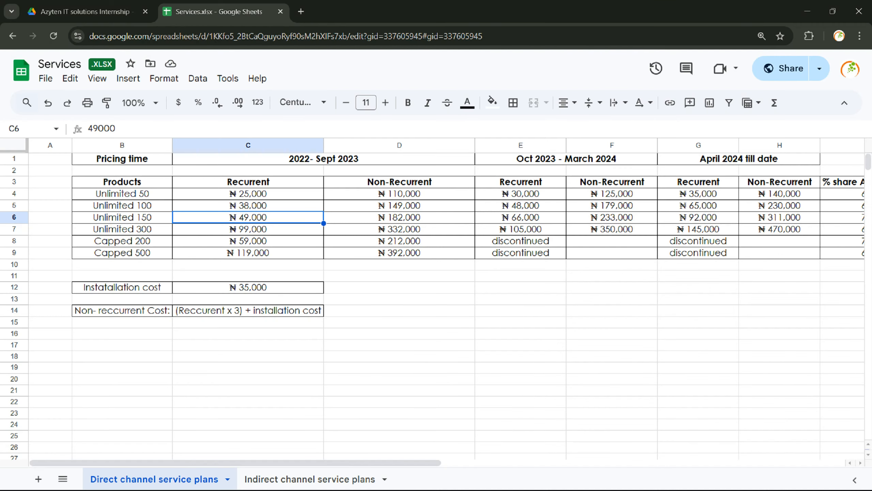
key(alt+Tab)
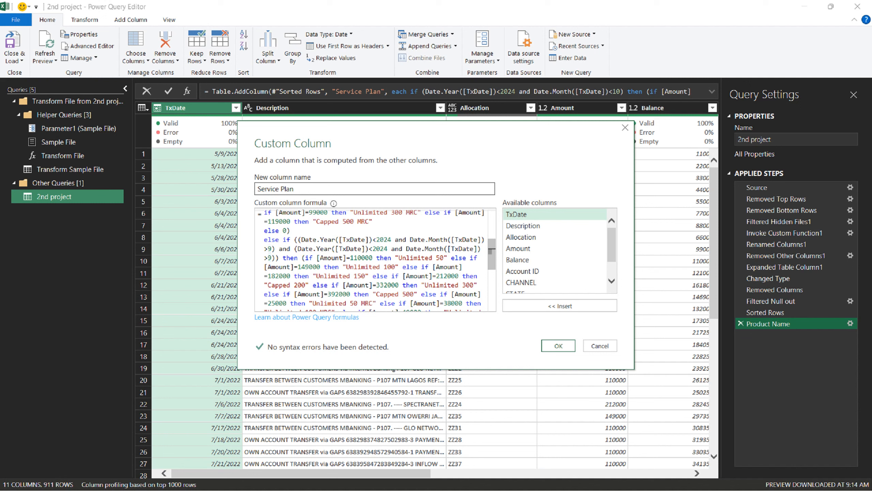
key(BackSpace)
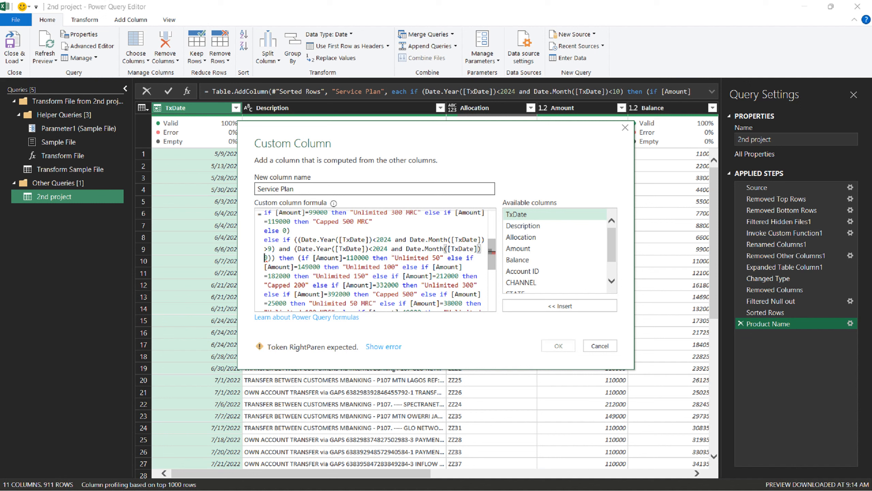
text(<)
key(Right)
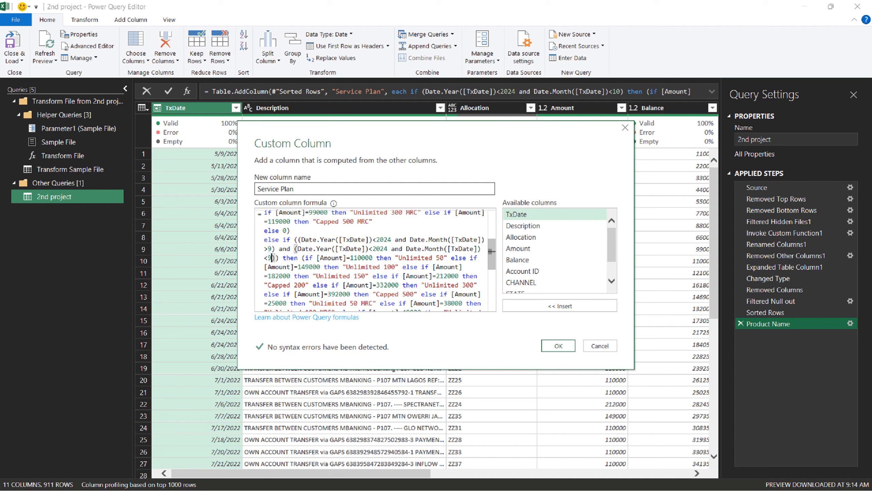
key(BackSpace)
text(4)
- Replace the comparison operator before 2024 in the second date condition
click(372, 248)
key(BackSpace)
text(?)
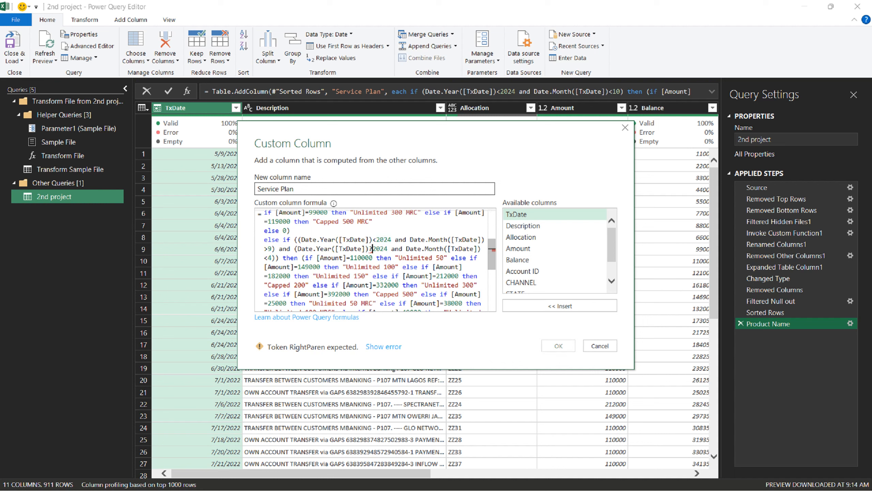
- Change the year comparison in the second period's second date condition to Date.Year([TxDate])>2023
key(BackSpace)
text(>)
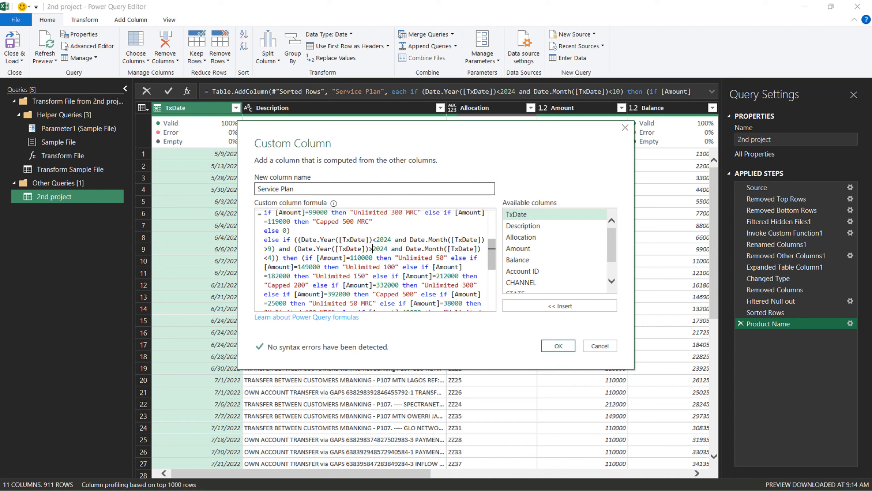
key(BackSpace)
text(3)
- Check the Oct 2023 - March 2024 prices in Google Sheets, then set that branch's Unlimited 50 amount to 125000 and Unlimited 100 to 179000
key(alt+Tab)
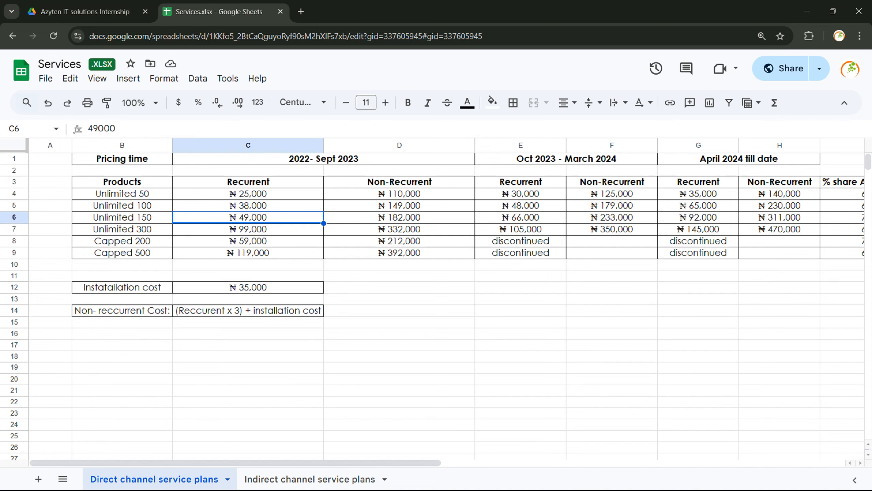
key(alt+Tab)
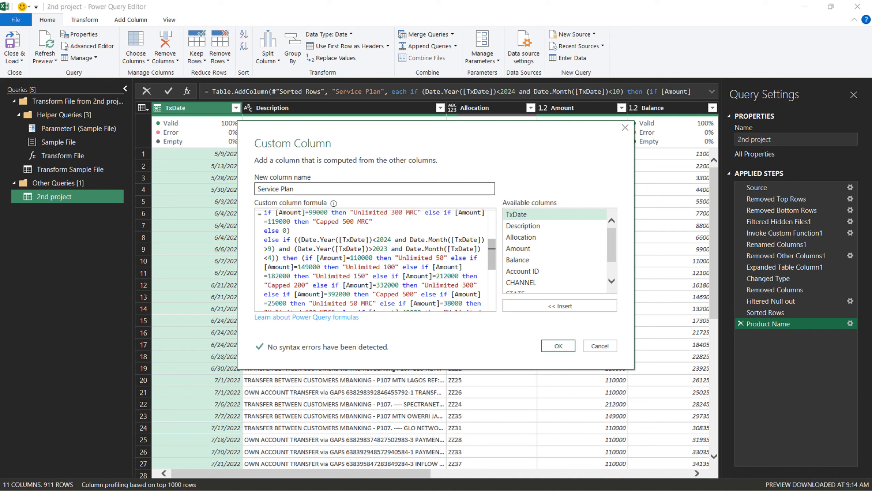
key(BackSpace)
text(2)
key(BackSpace)
text(5)
click(309, 267)
key(Left)
key(BackSpace)
text(7)
- Set the Unlimited 150 amount to 233000 and the Unlimited 300 amount to 350000 in the second period's branch, checking the price sheet
click(279, 276)
key(BackSpace)
key(BackSpace)
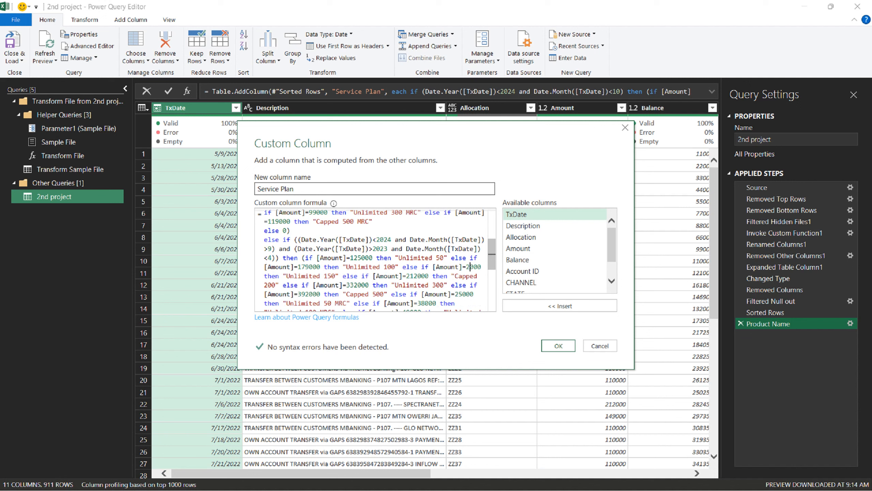
text(2)
key(BackSpace)
text(33)
key(alt+Tab)
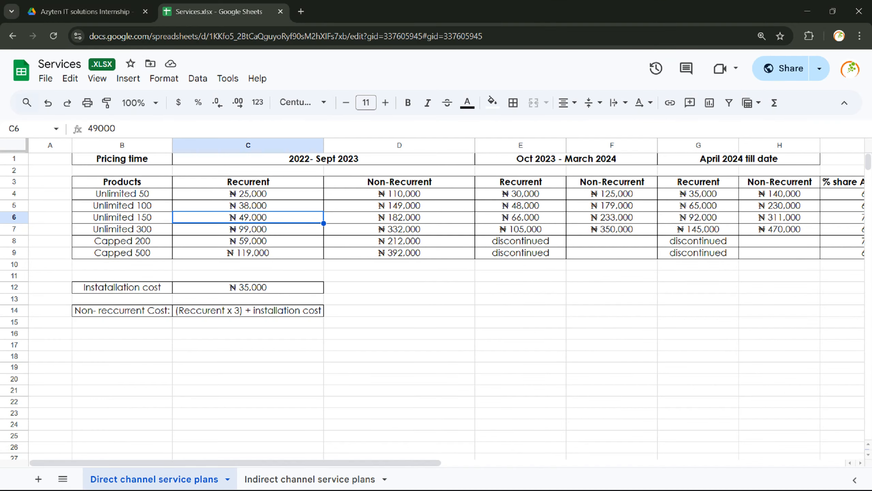
key(alt+Tab)
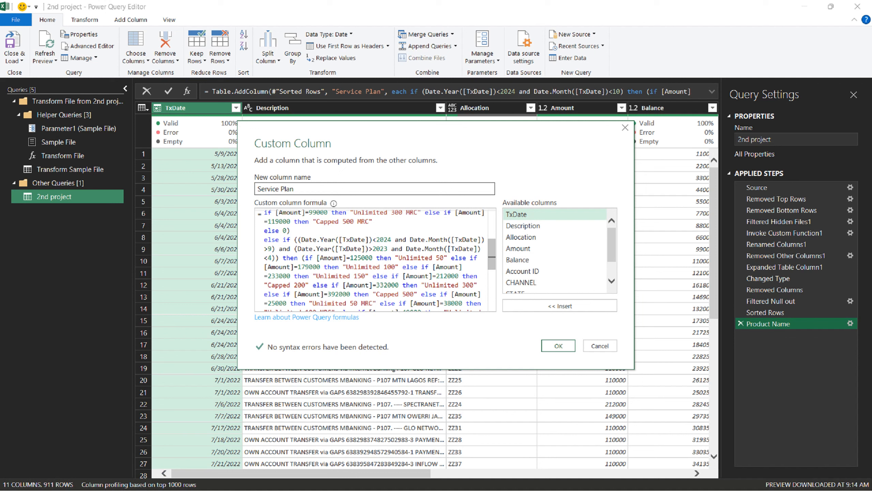
key(BackSpace)
key(BackSpace)
text(50)
- Remove the non-recurrent Capped 200 and Capped 500 conditions from the second period's branch
drag(370, 276, 310, 285)
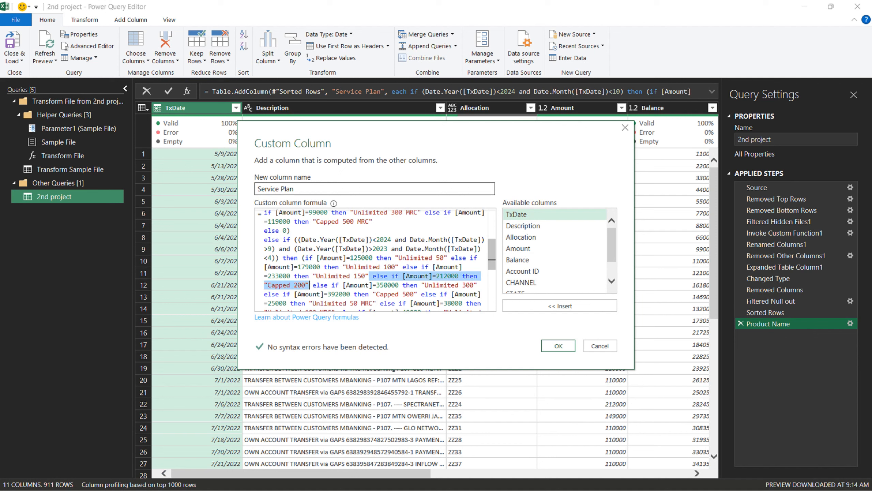
key(BackSpace)
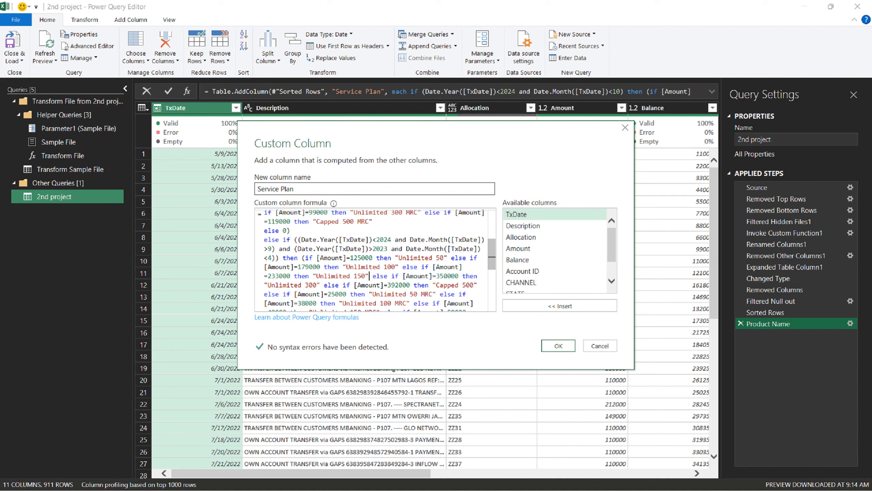
drag(324, 285, 478, 285)
key(BackSpace)
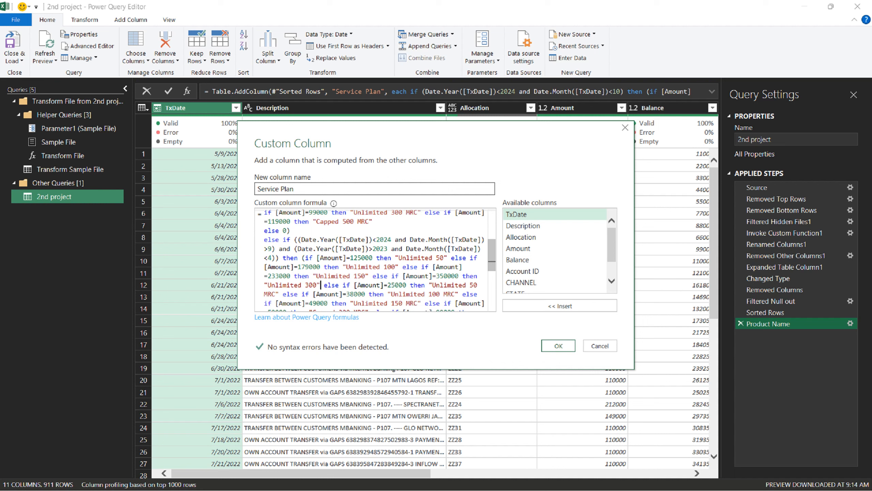
- Set the Unlimited 50 MRC amount in the second period's branch to 30000
key(Right)
key(Right)
key(Right)
key(Right)
key(Right)
key(Right)
key(Right)
key(Right)
key(Right)
key(Right)
key(Right)
key(Right)
key(Right)
key(Right)
key(Right)
key(Right)
key(Right)
key(Right)
key(Right)
key(Right)
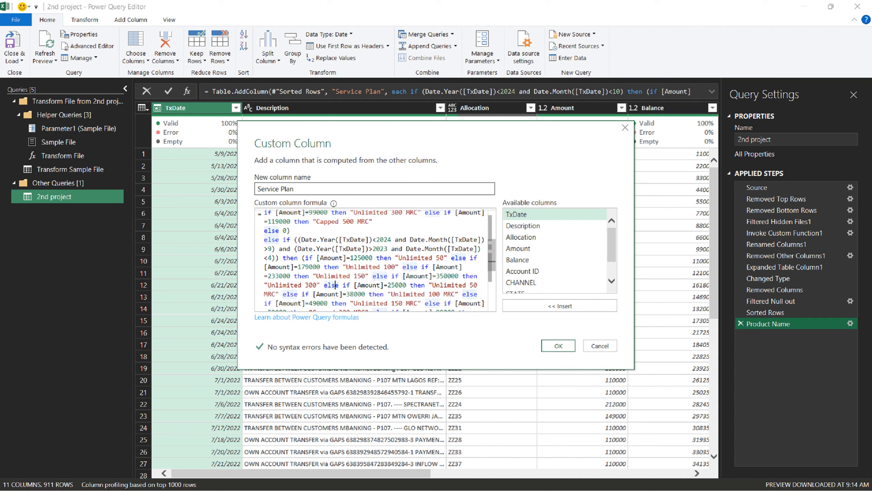
key(Left)
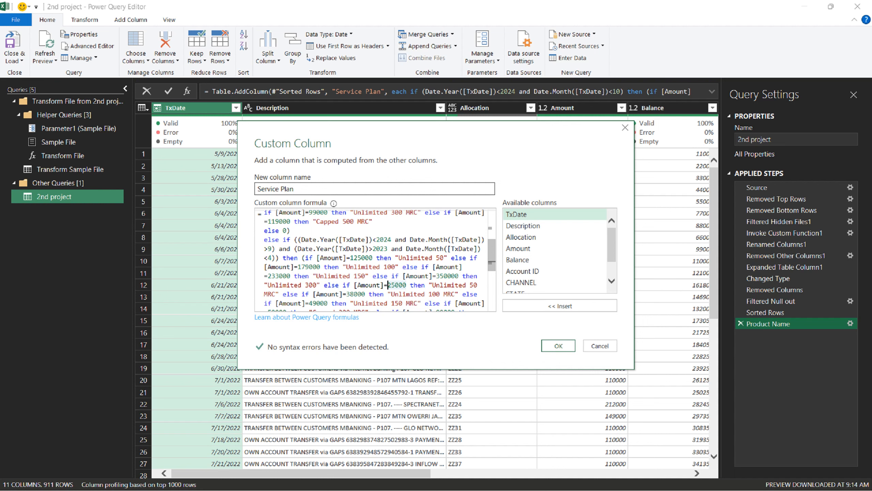
key(Right)
key(BackSpace)
key(BackSpace)
text(30)
- Look up the Oct 2023 - March 2024 recurrent prices in Google Sheets and set the second branch's Unlimited 100 MRC amount to 48000
key(alt+Tab)
key(alt+Tab)
key(alt+Tab)
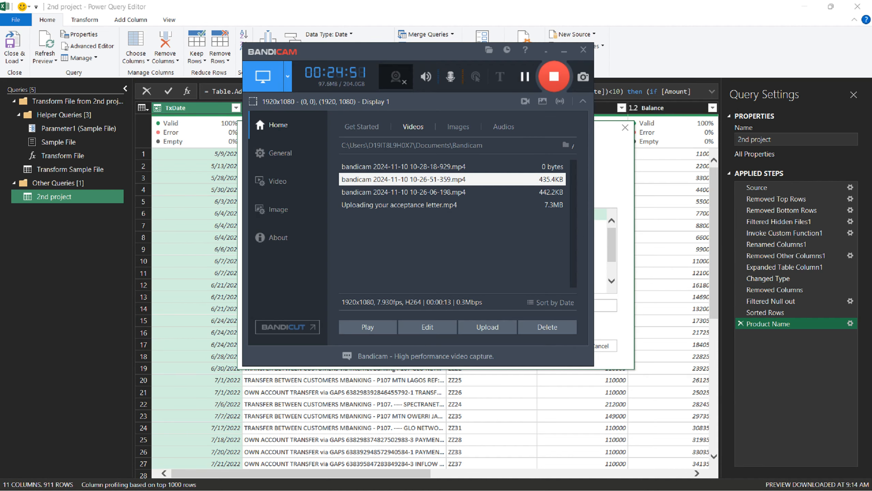
key(alt+Tab)
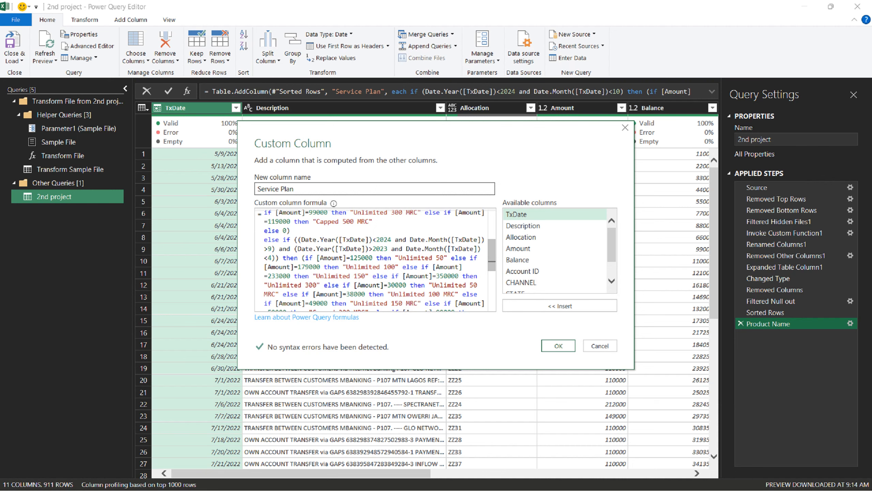
key(alt+Tab)
key(alt+Tab)
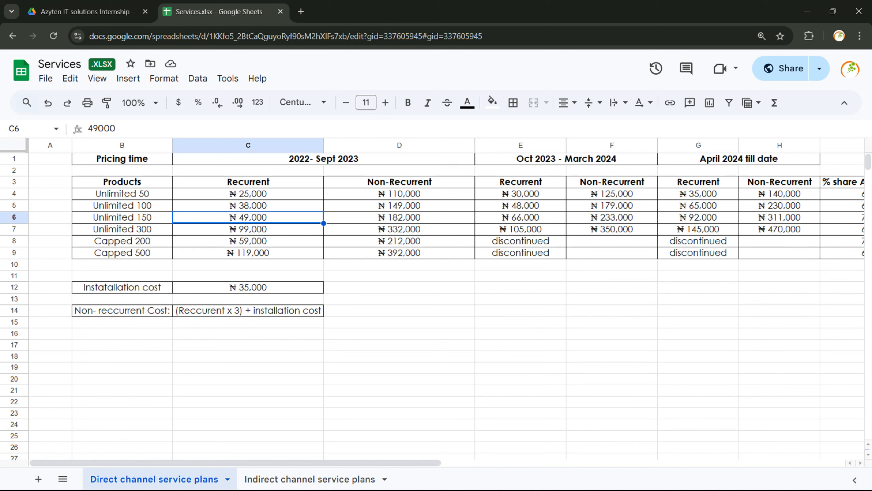
click(490, 198)
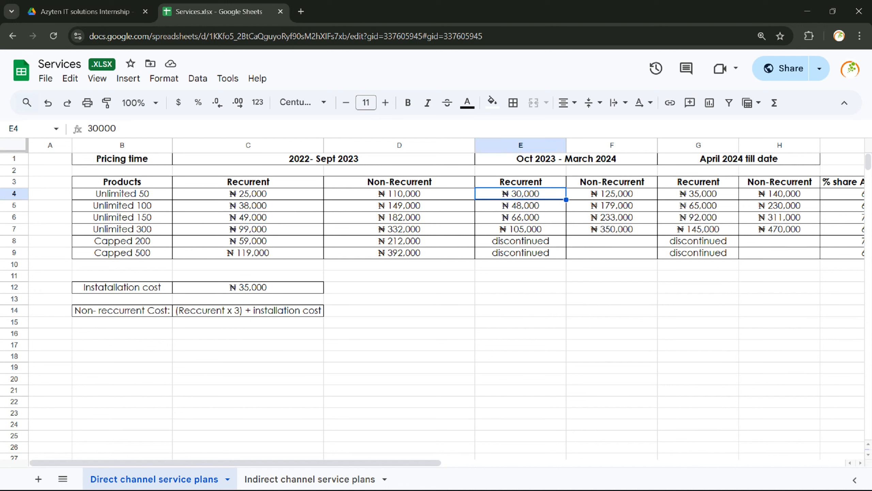
key(Down)
key(alt+Tab)
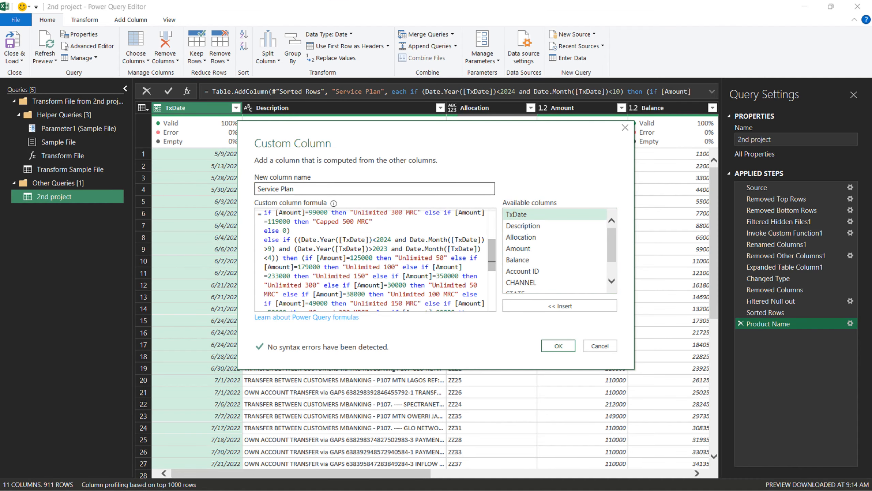
click(351, 294)
key(BackSpace)
text(4)
- Check the recurrent price in the sheet and set the second branch's Unlimited 150 MRC amount to 66000
key(alt+Tab)
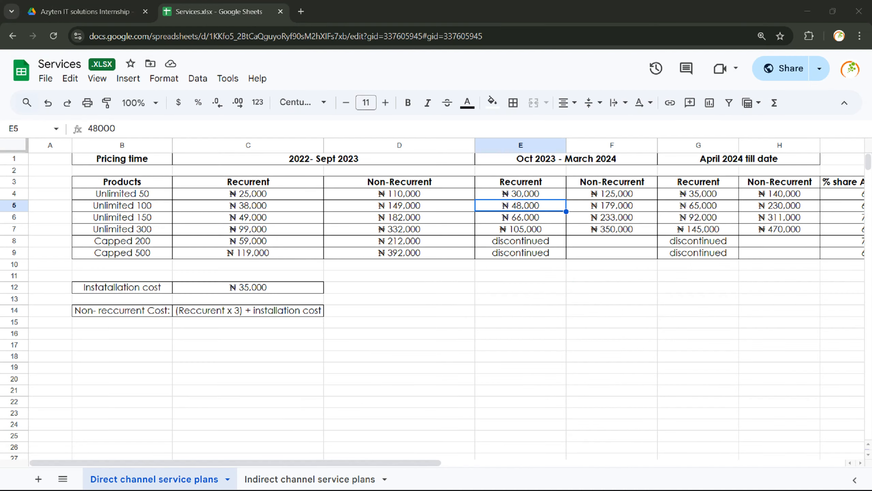
key(alt+Tab)
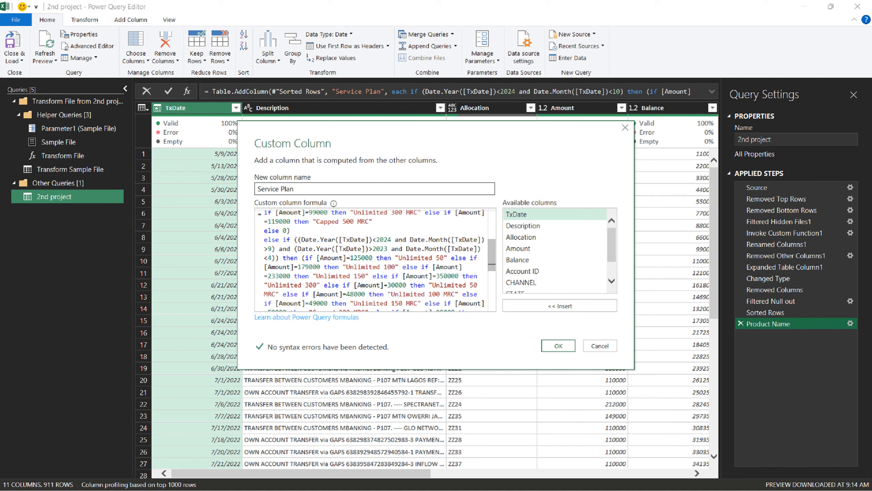
click(317, 301)
key(BackSpace)
key(BackSpace)
text(60)
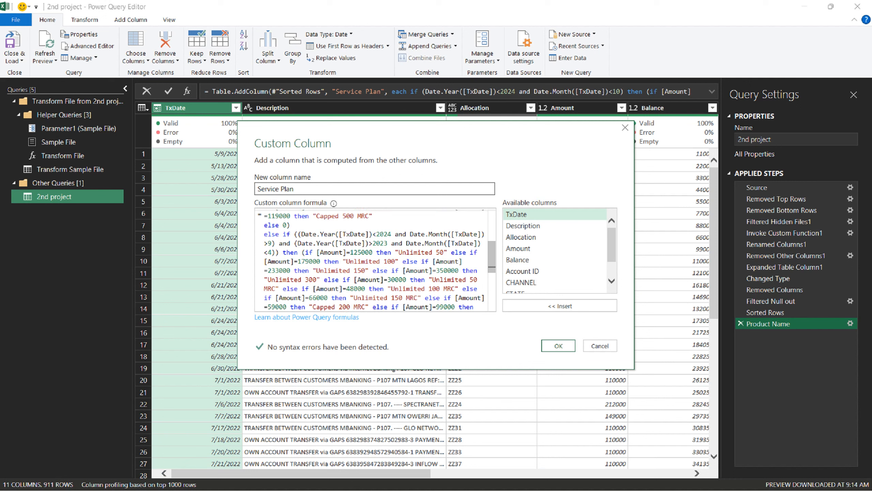
- Set the Unlimited 300 MRC amount in the second period's branch to 105000
scroll(374, 260, down, 1)
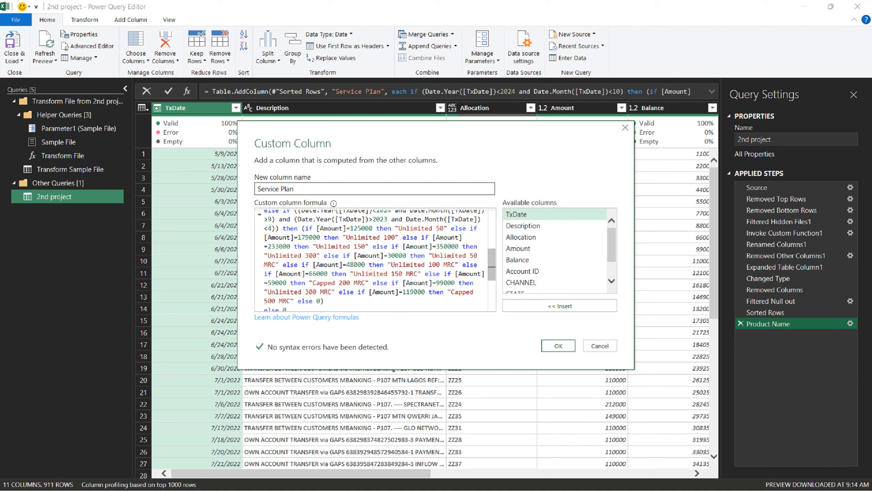
click(444, 283)
key(BackSpace)
key(BackSpace)
text(105)
- Remove the Capped 200 MRC and Capped 500 MRC conditions from the second period's branch, keeping the closing else 0
drag(371, 283, 425, 274)
key(BackSpace)
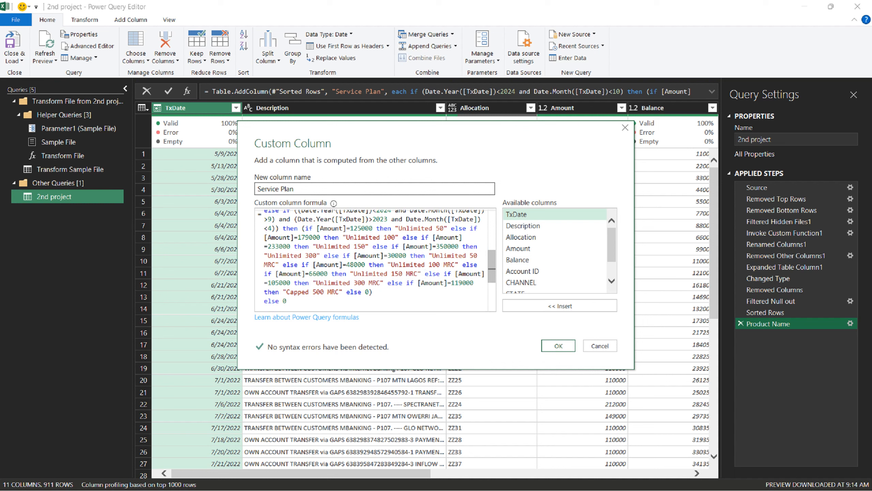
drag(372, 291, 389, 282)
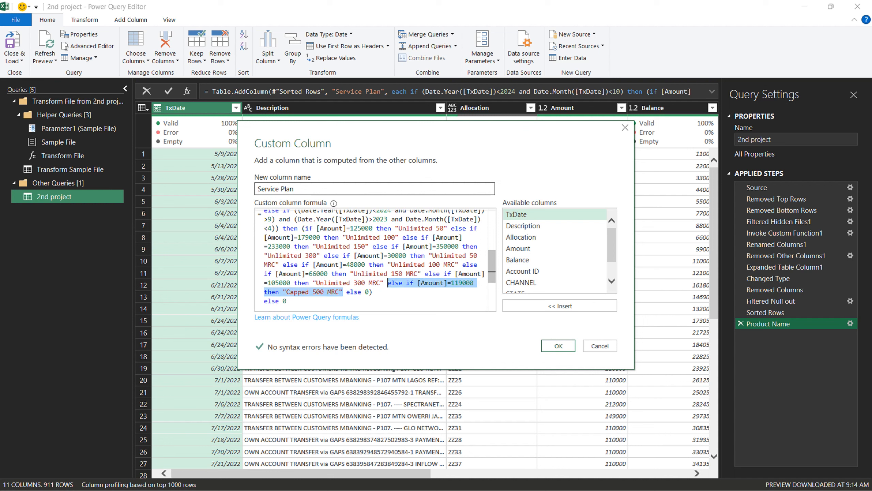
key(BackSpace)
key(BackSpace)
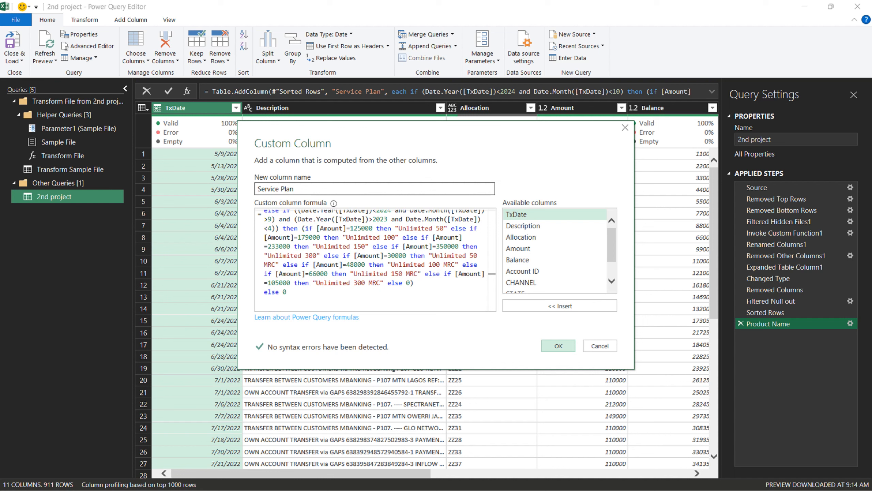
key(ctrl+End)
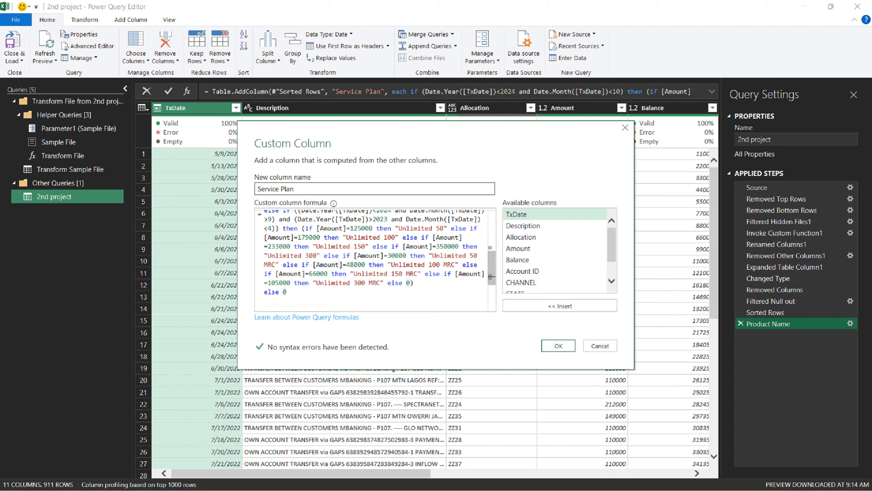
- Copy the entire Service Plan formula into a new untitled note in Notepad, dismissing the missing-file errors
key(ctrl+a)
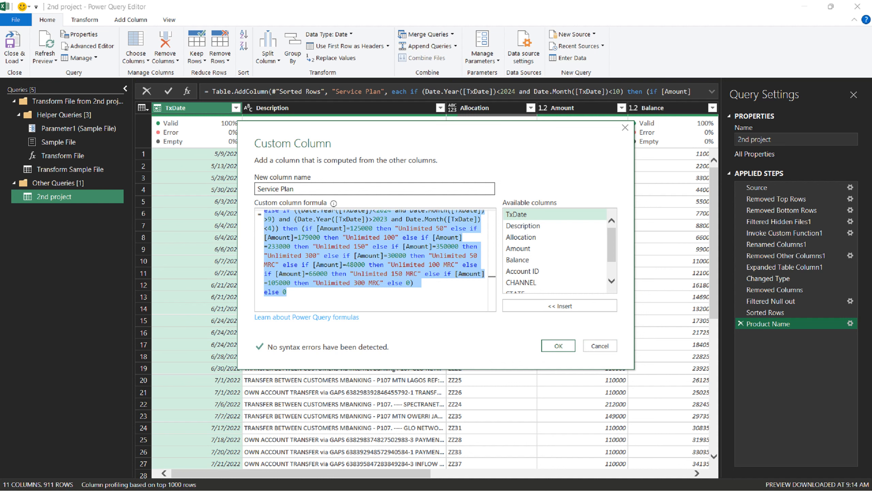
key(super)
text(note)
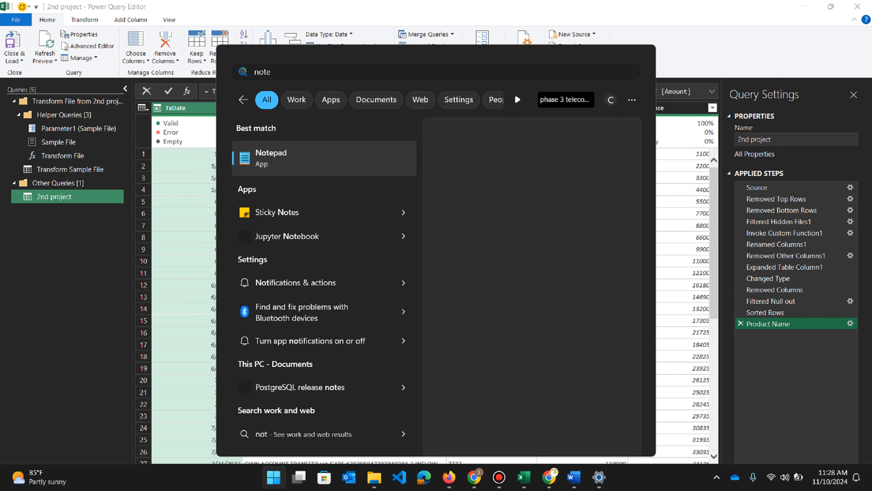
key(Escape)
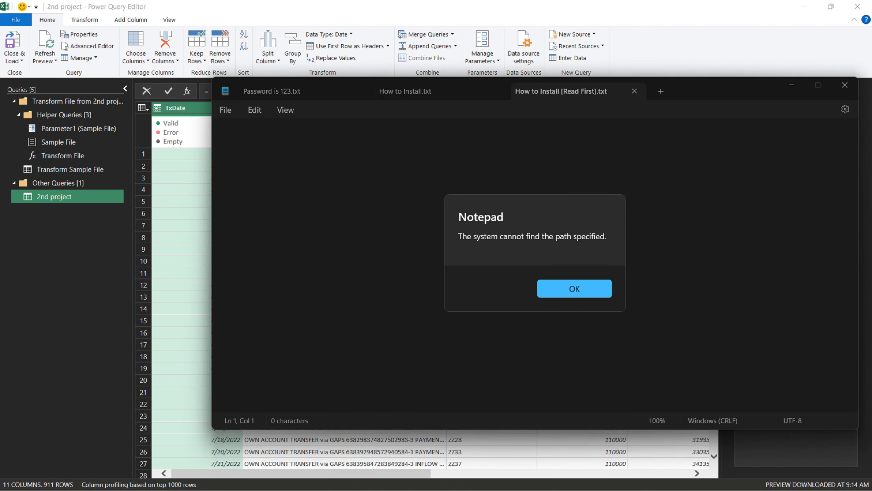
click(574, 289)
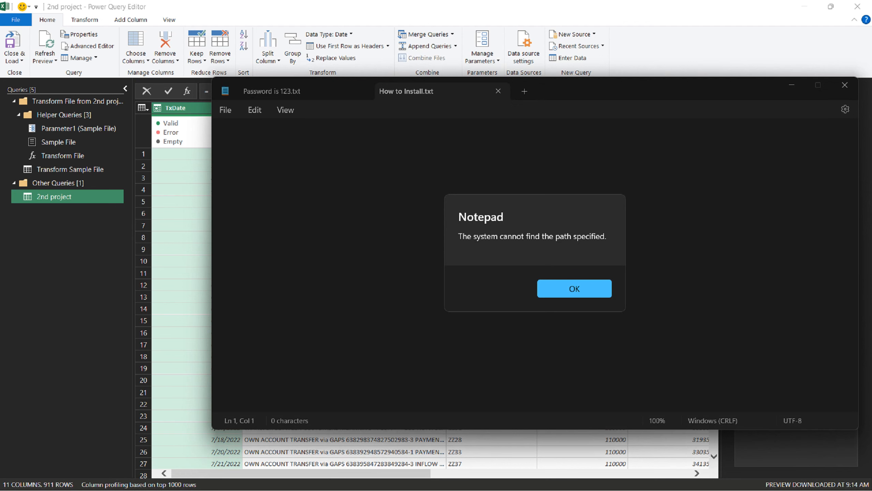
click(574, 289)
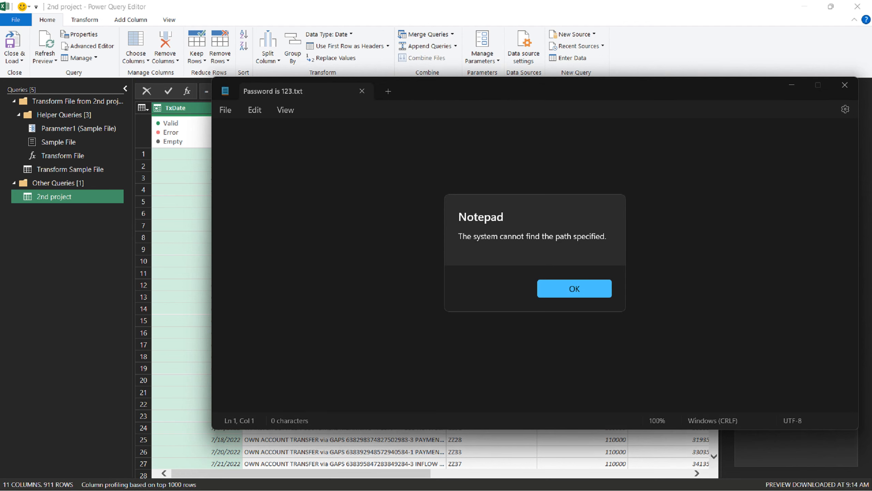
key(Return)
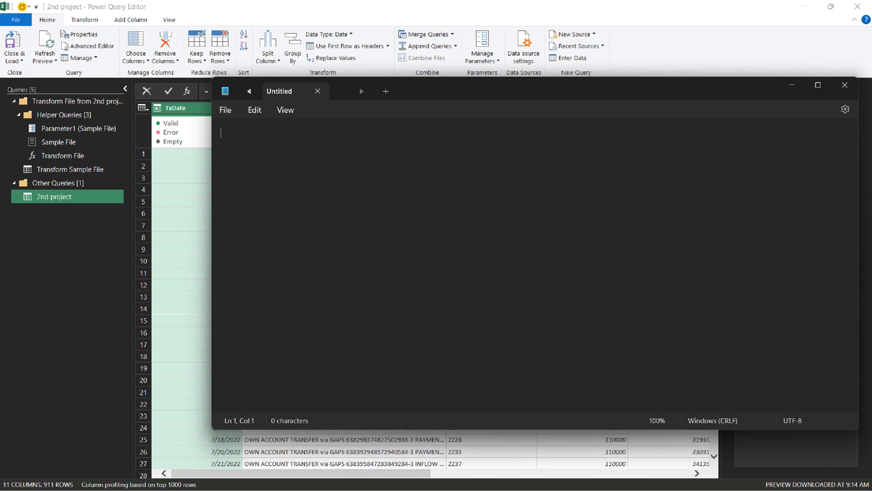
key(ctrl+v)
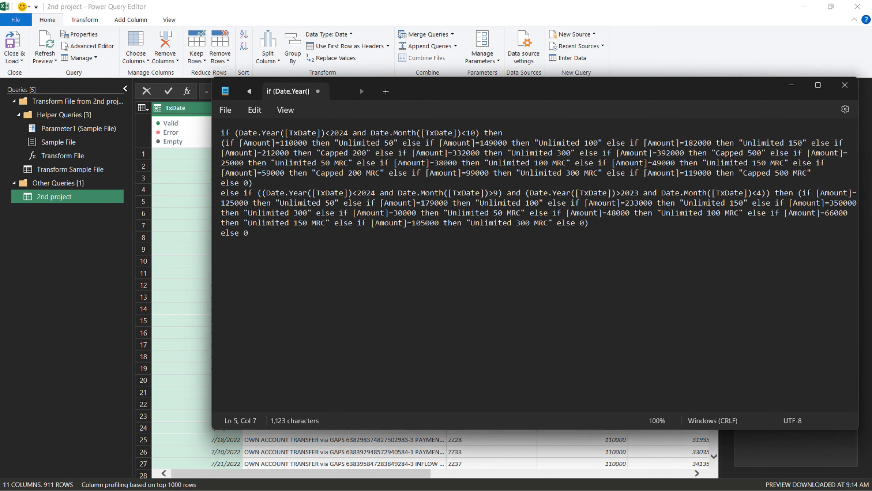
- Return to the Power Query Editor and close the Custom Column dialog, discarding its changes
key(alt+Tab)
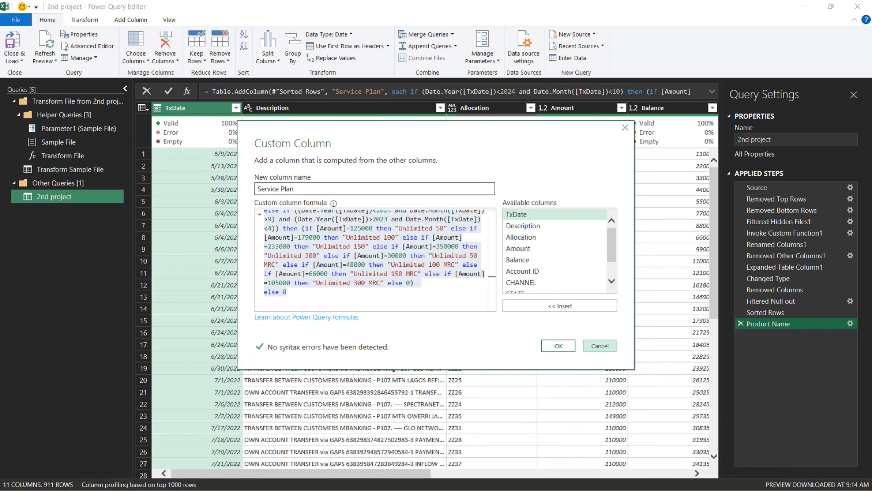
click(600, 346)
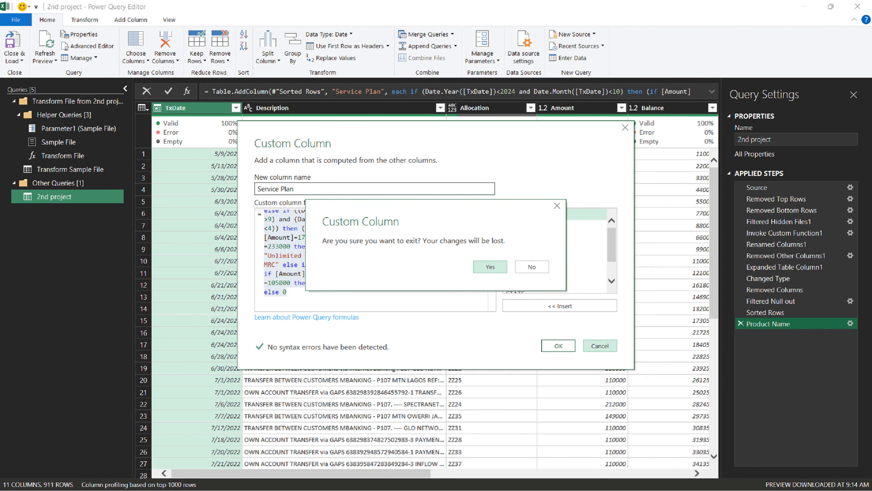
key(Return)
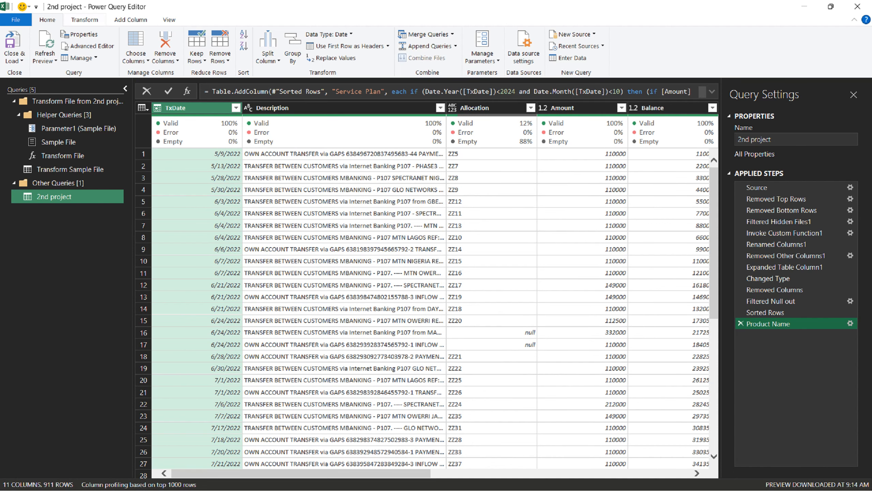
- Count the rows of the 2nd project query
click(85, 19)
click(87, 58)
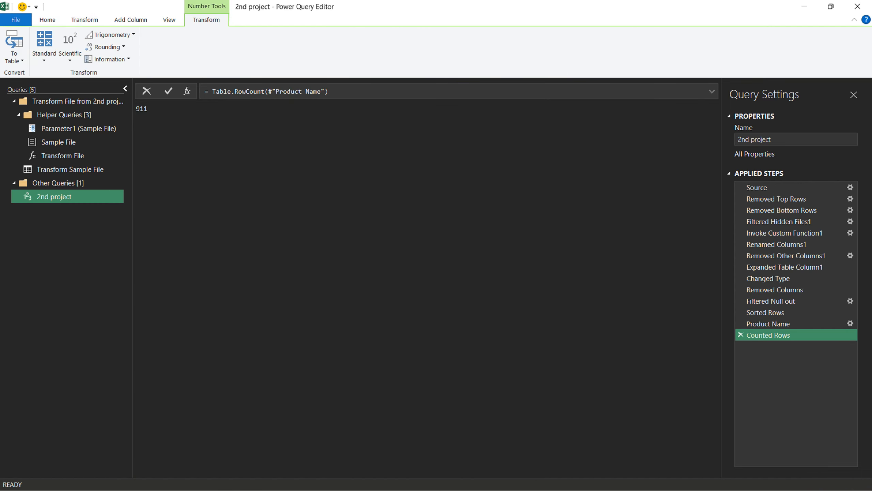
- Count the rows whose Service Plan is not 0, removing the temporary row-count and filter steps from the 2nd project query
click(741, 335)
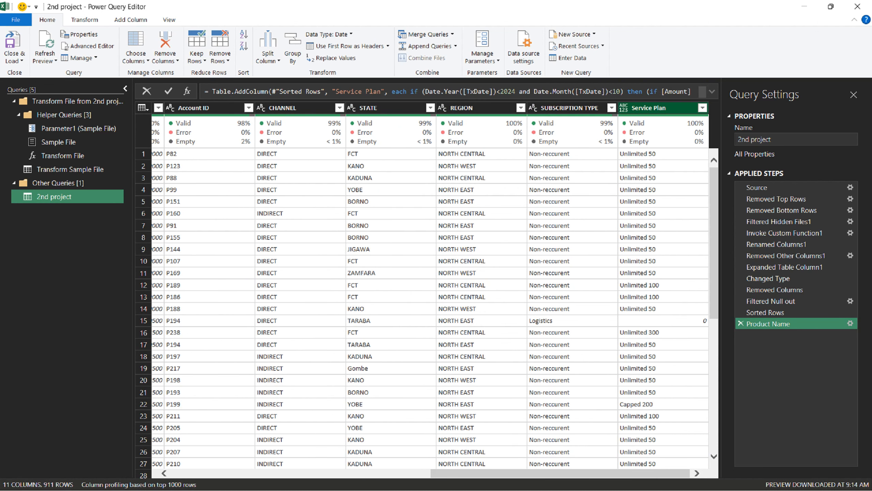
click(703, 108)
click(543, 239)
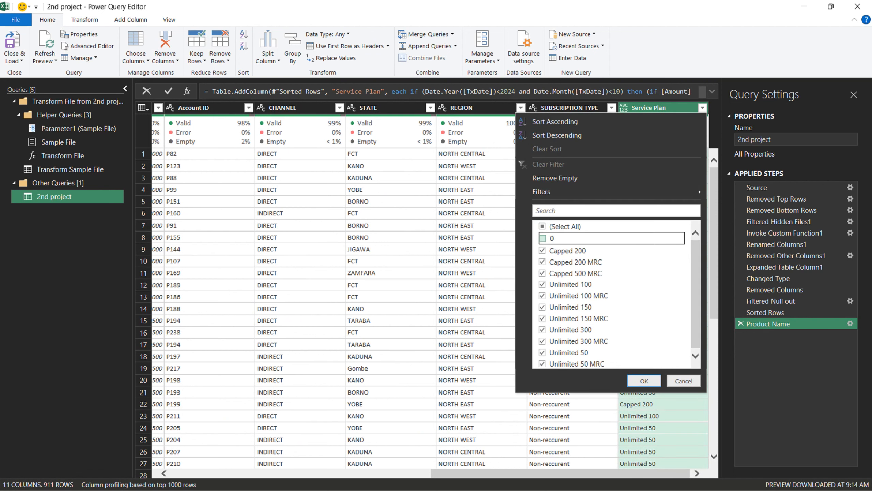
click(645, 381)
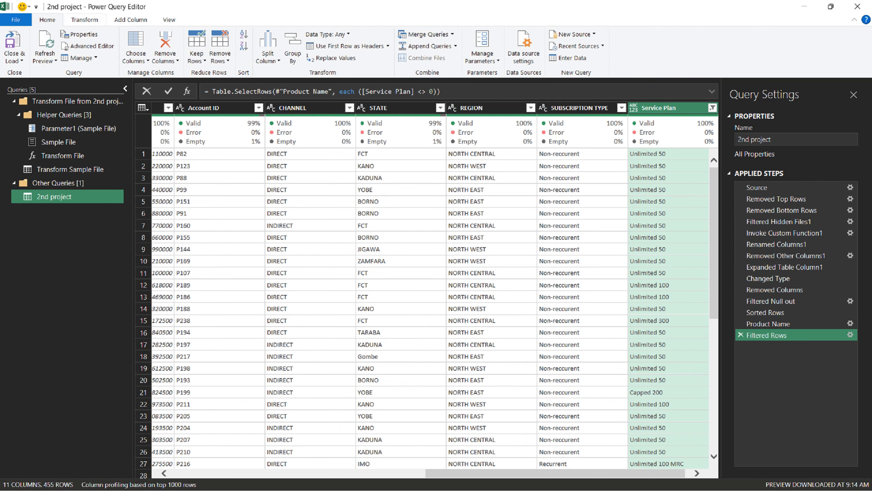
click(84, 20)
click(86, 57)
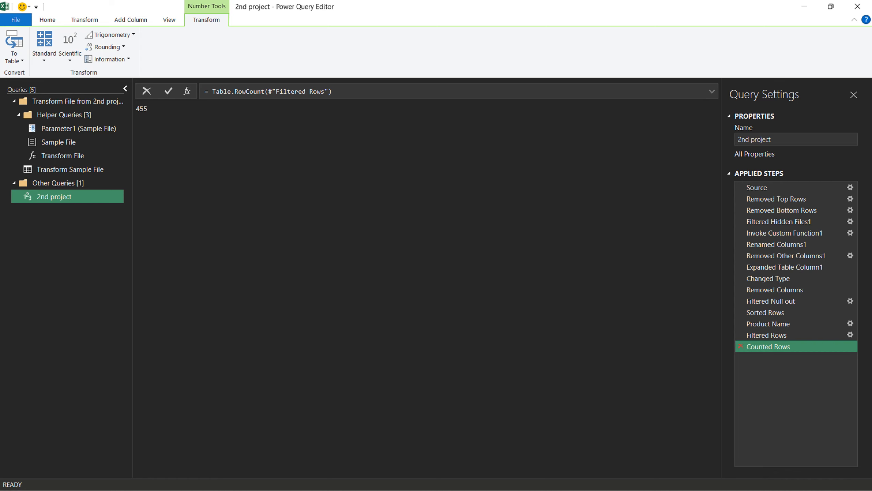
click(741, 345)
click(741, 335)
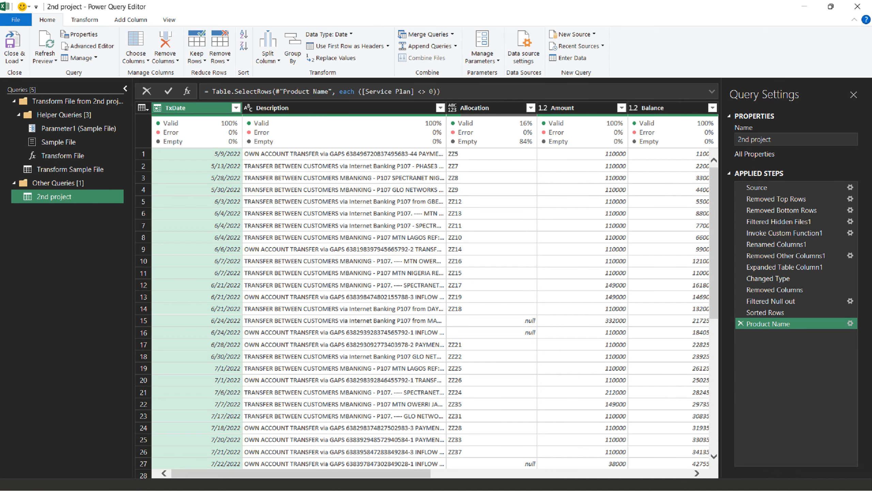
- Replace the Service Plan formula in the Product Name step with the complete two-period formula from the Notepad note
click(850, 324)
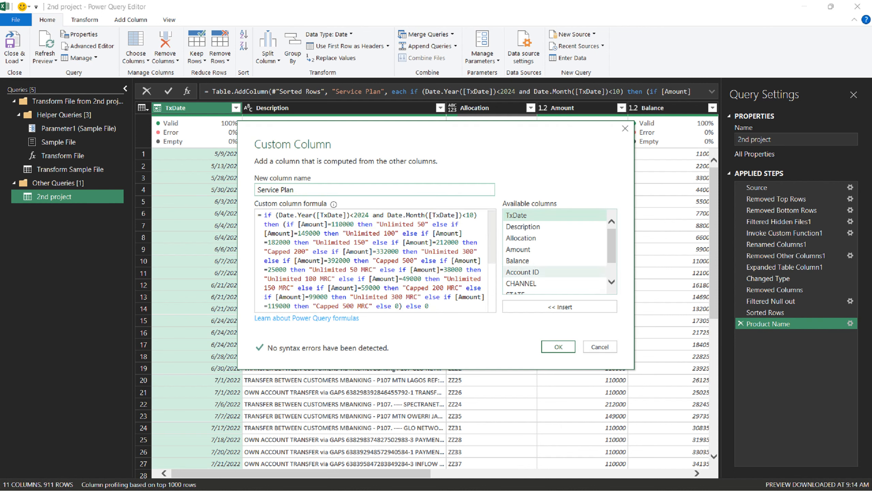
scroll(375, 260, down, 3)
scroll(375, 260, up, 3)
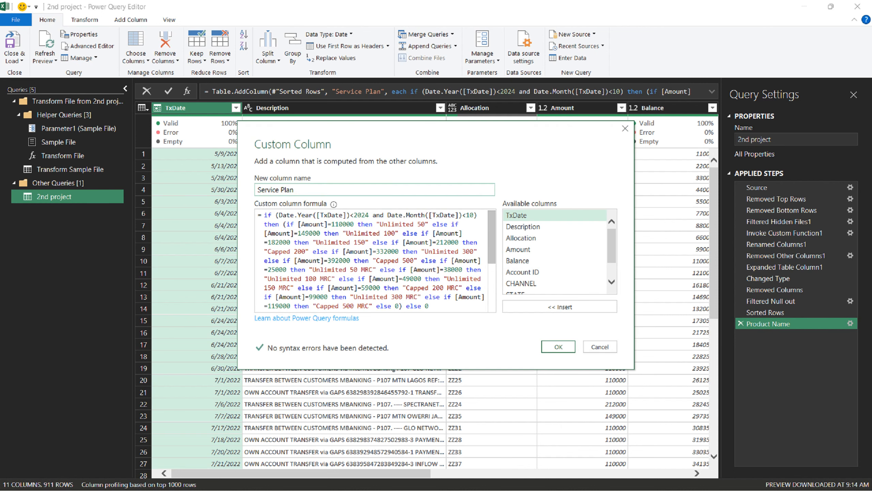
key(alt+Tab)
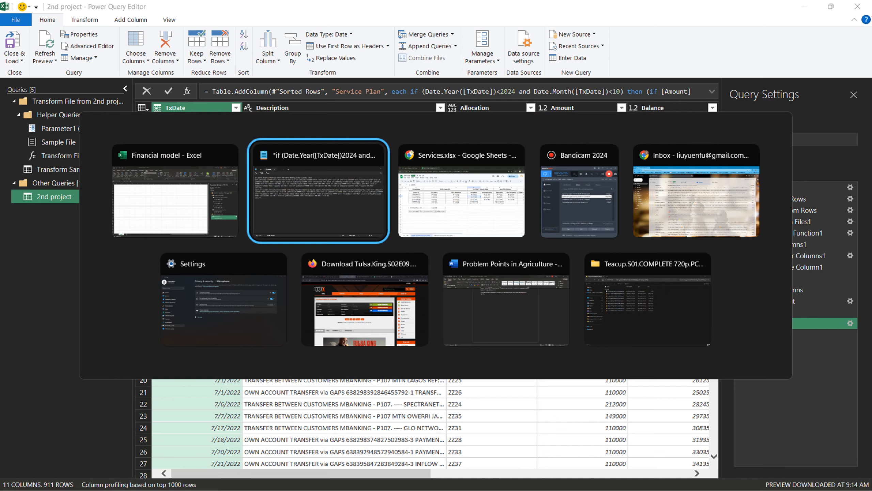
key(ctrl+a)
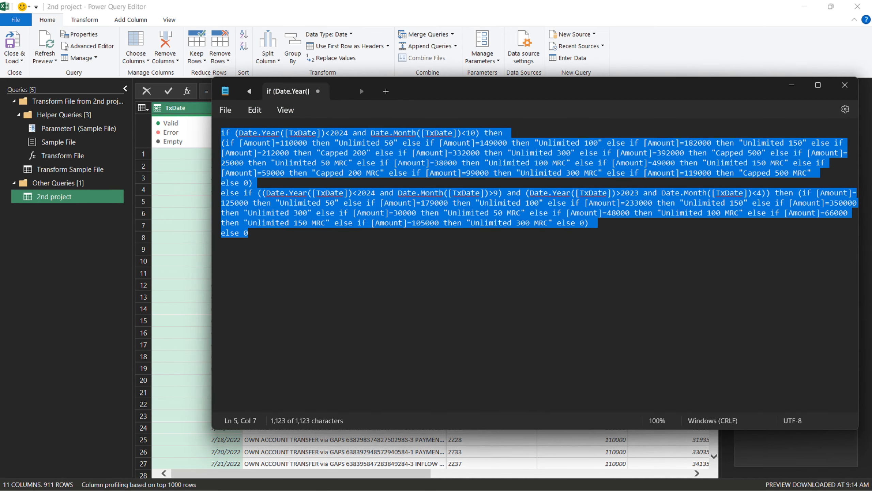
key(alt+Tab)
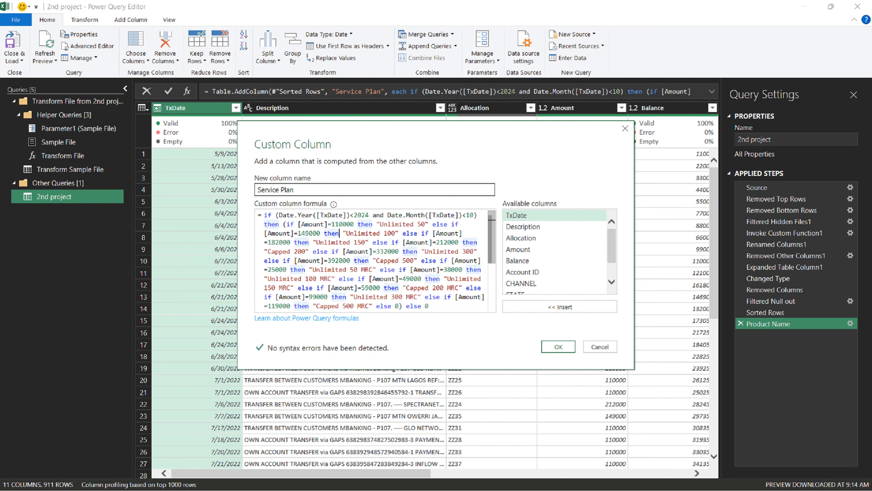
key(ctrl+a)
key(ctrl+v)
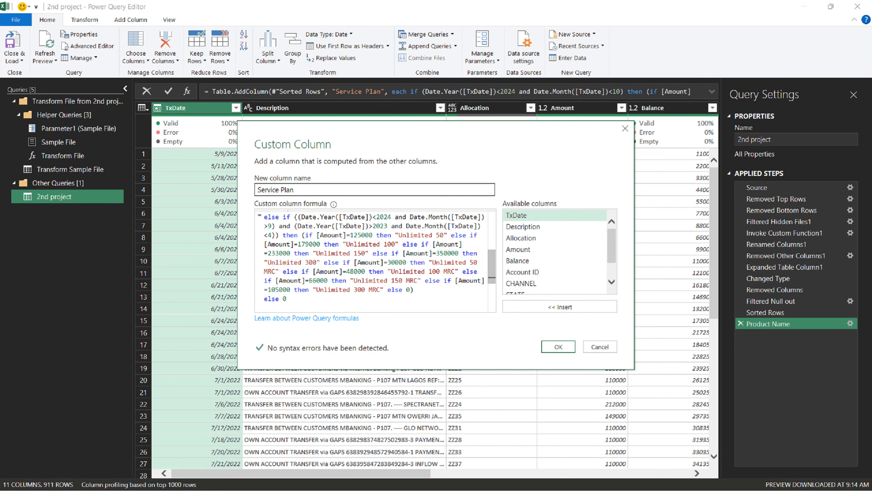
click(558, 346)
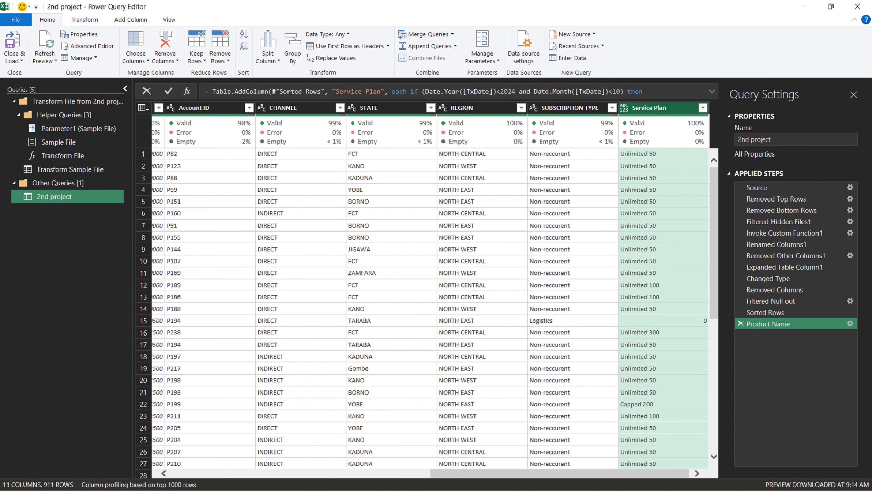
- Recount the rows with a Service Plan other than 0 under the replaced formula, removing the count and filter steps
click(703, 107)
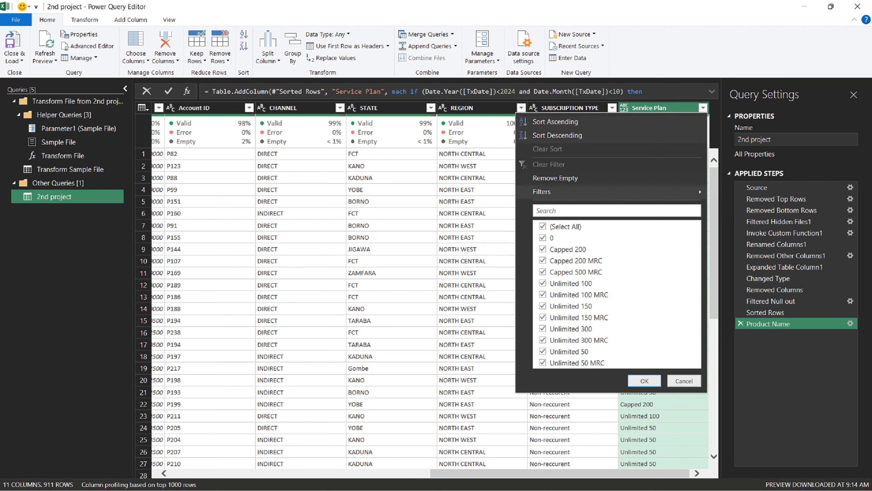
click(543, 238)
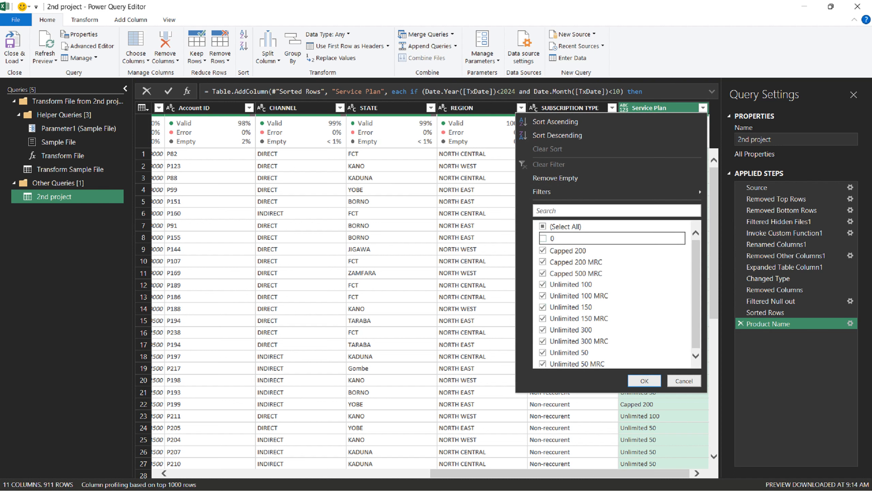
click(644, 380)
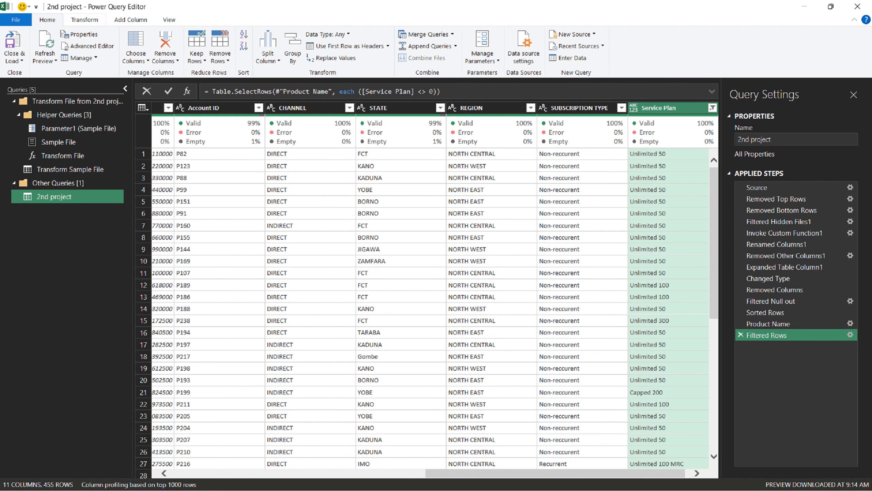
click(85, 19)
click(84, 58)
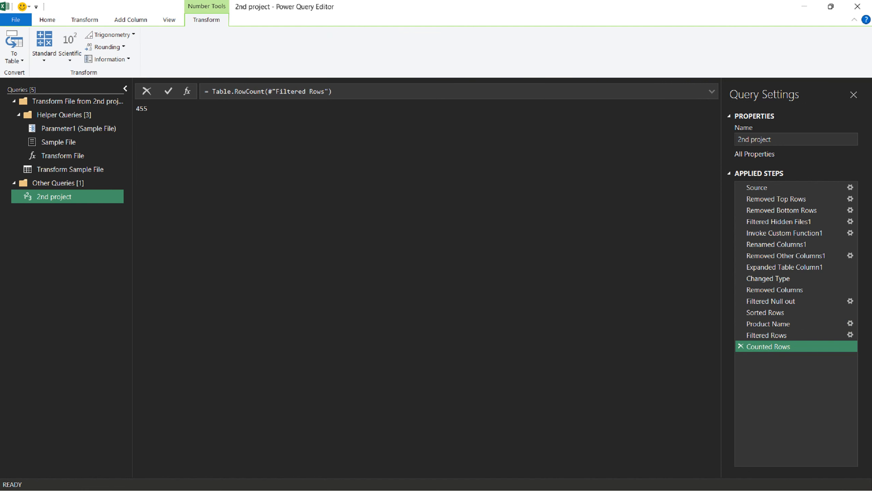
click(740, 346)
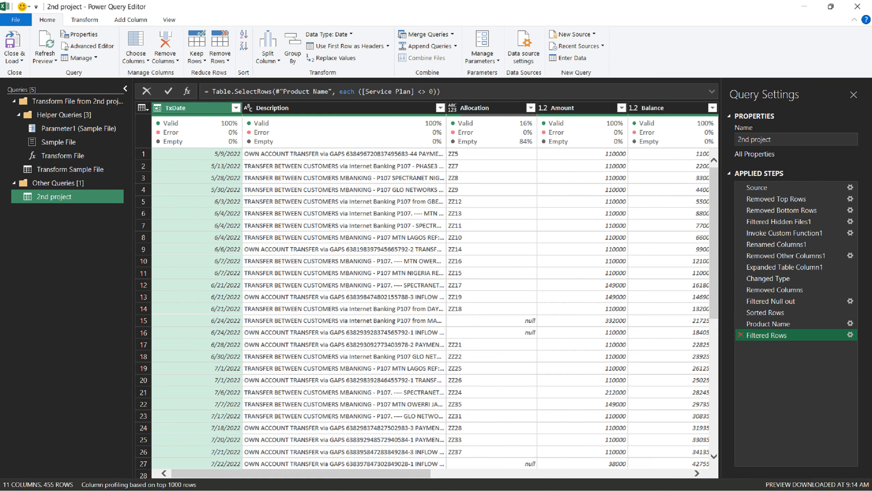
click(741, 334)
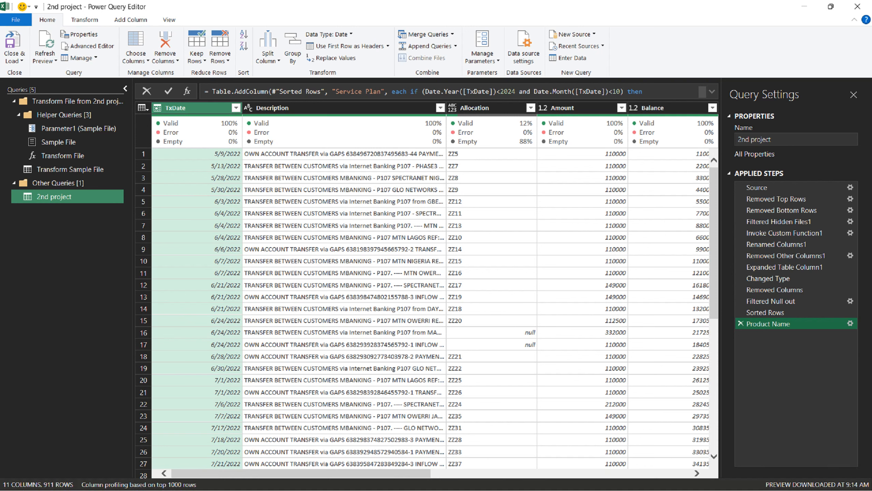
- Exclude 0 from the Service Plan column and examine the transaction dates of the remaining rows down to the last one
drag(301, 474, 560, 474)
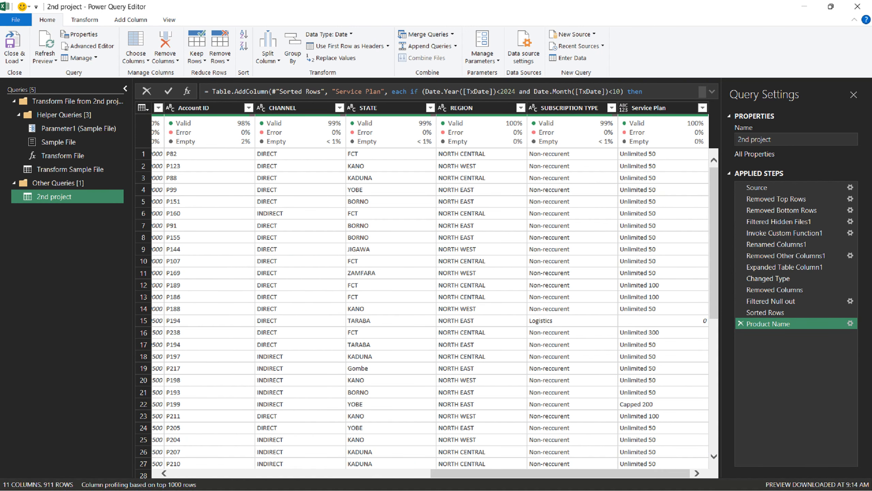
click(703, 108)
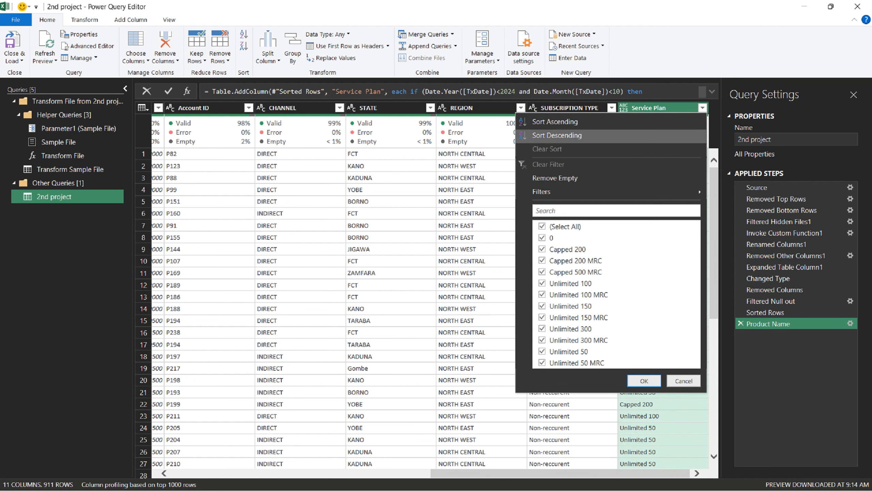
click(542, 237)
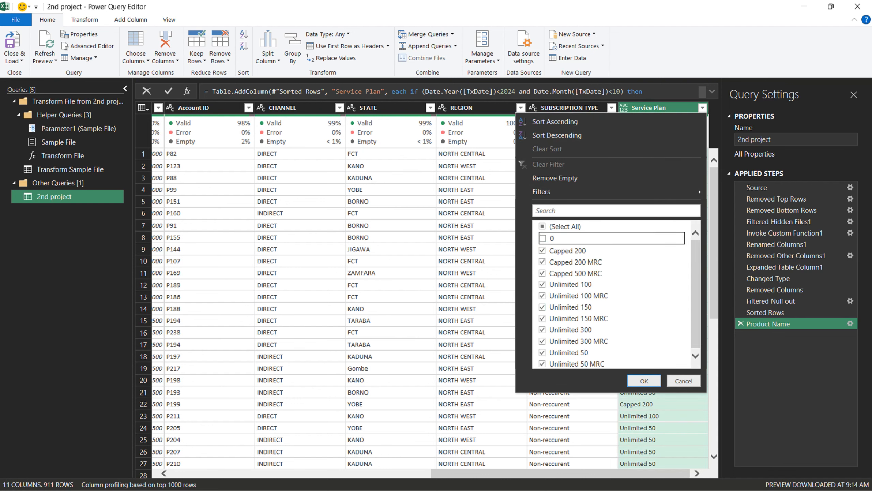
click(644, 380)
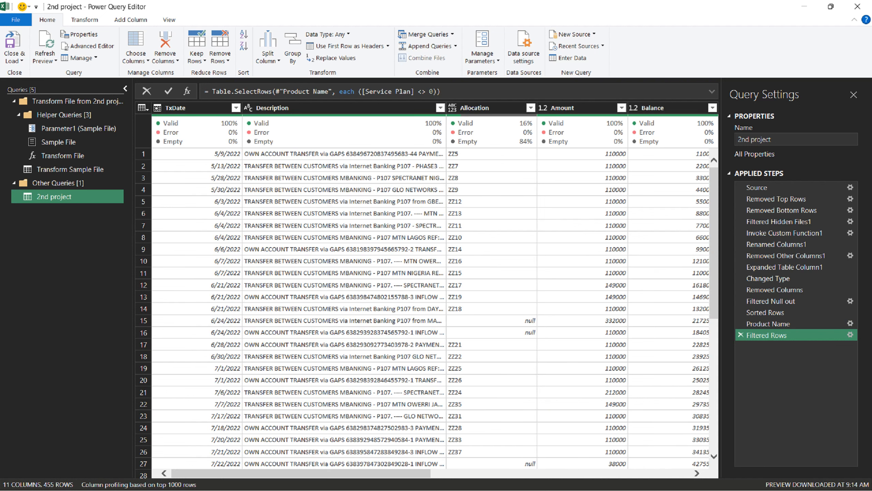
scroll(426, 313, down, 20)
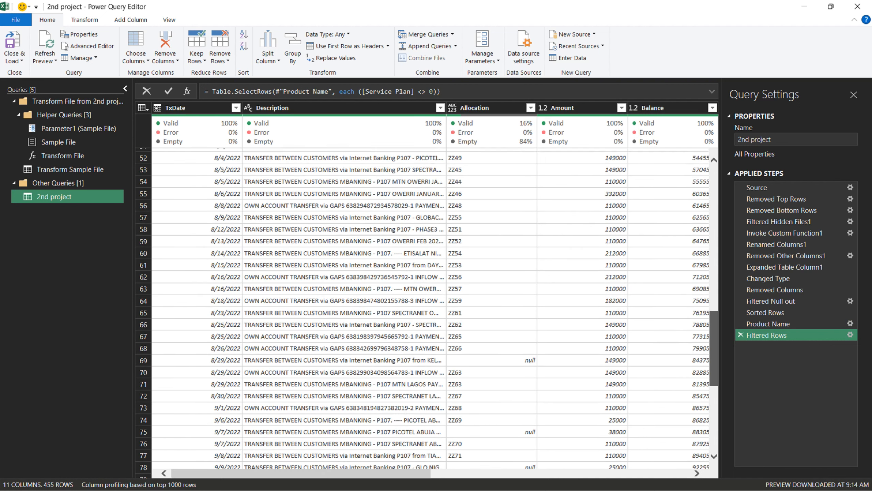
scroll(427, 313, down, 3)
scroll(426, 305, down, 12)
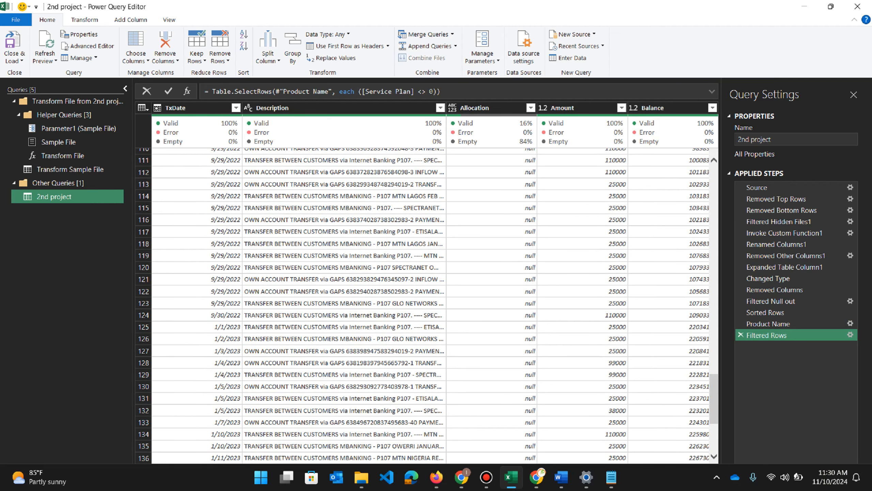
scroll(426, 306, down, 20)
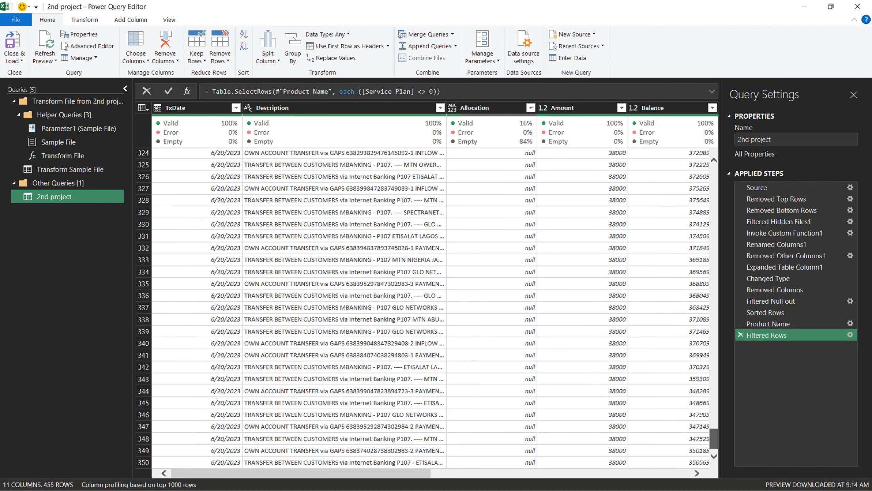
scroll(426, 305, down, 20)
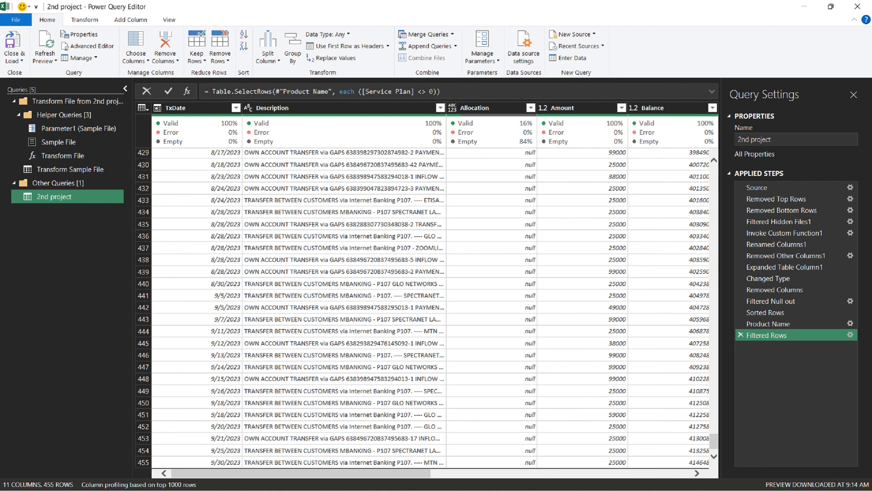
- Sort the filtered rows by TxDate in ascending order and examine the dates through to the last row
click(236, 107)
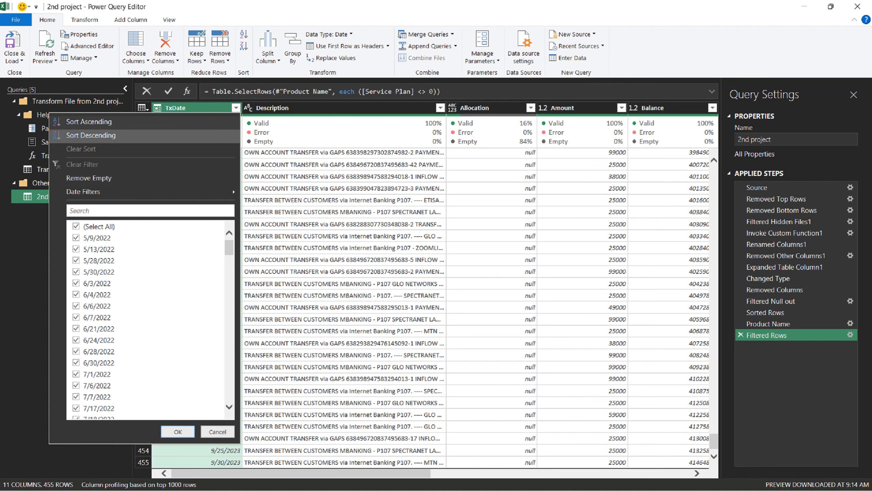
click(88, 122)
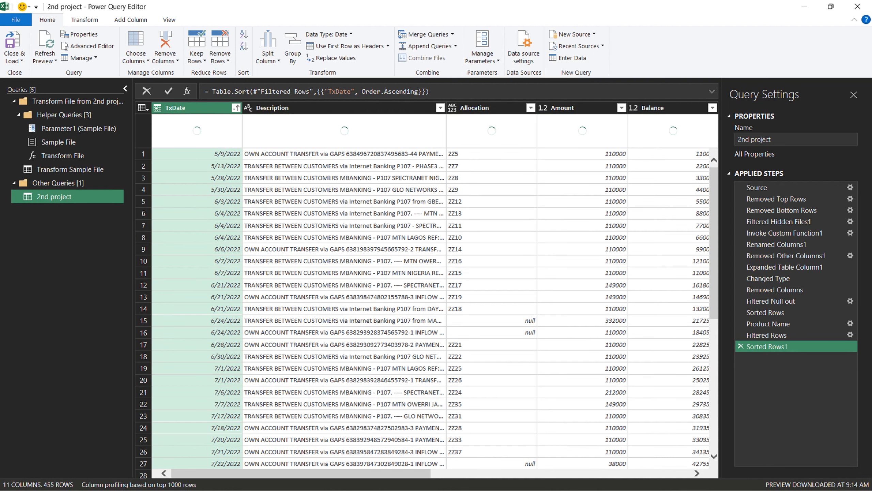
scroll(426, 311, down, 20)
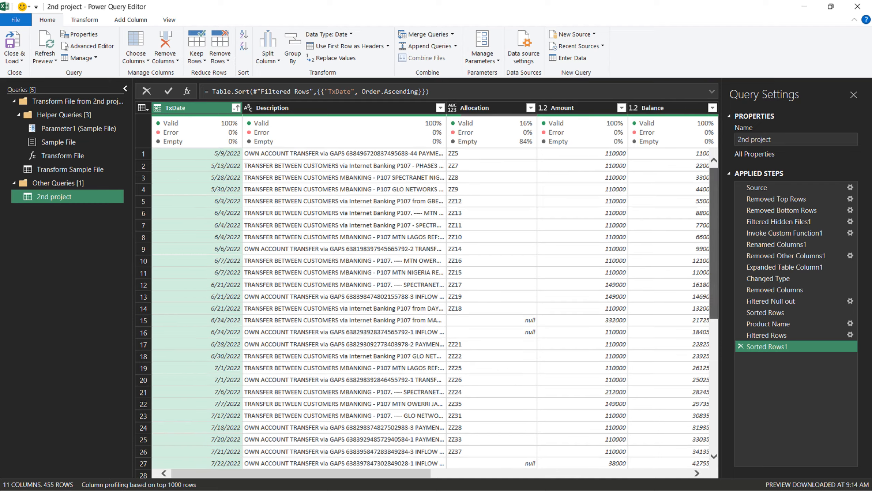
scroll(426, 311, down, 17)
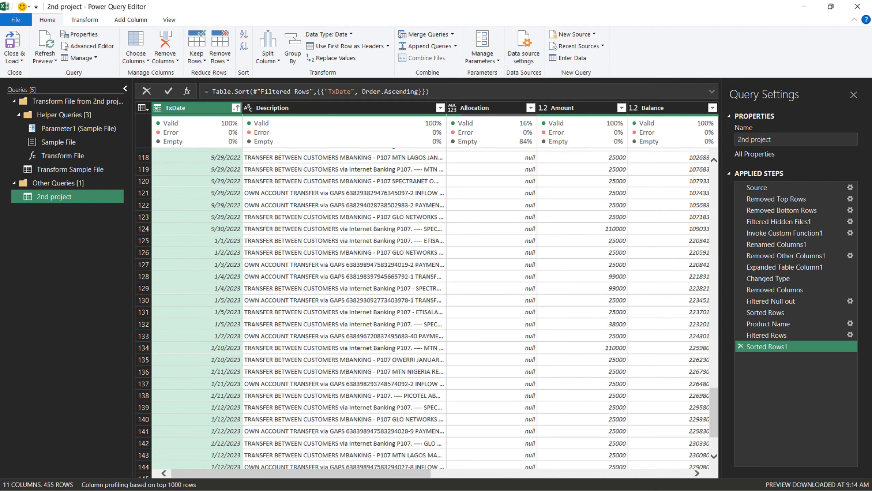
scroll(427, 312, down, 20)
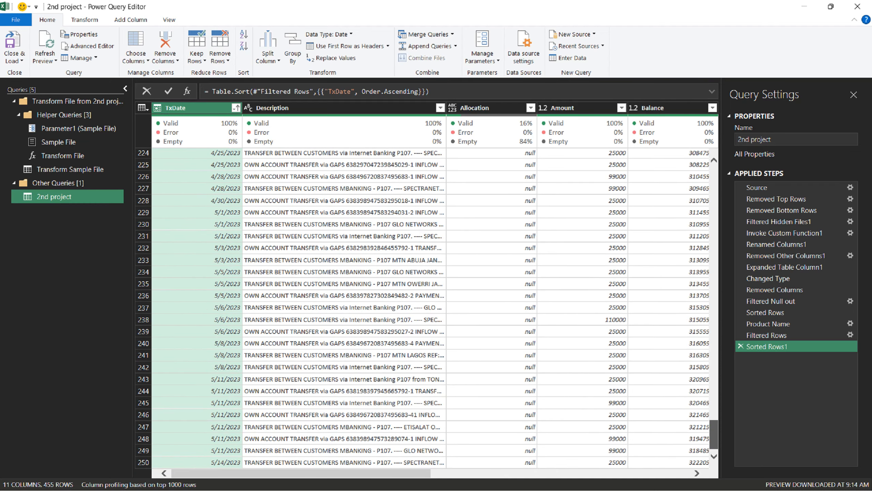
scroll(427, 311, down, 17)
scroll(427, 311, down, 18)
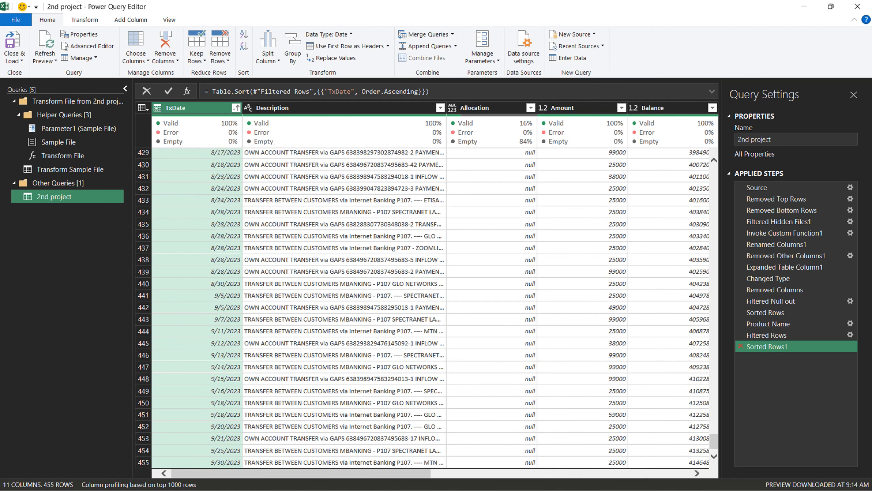
- Delete the TxDate sort and Service Plan filter steps, and open the Product Name step's formula settings, cancelling without changes
click(741, 346)
click(741, 335)
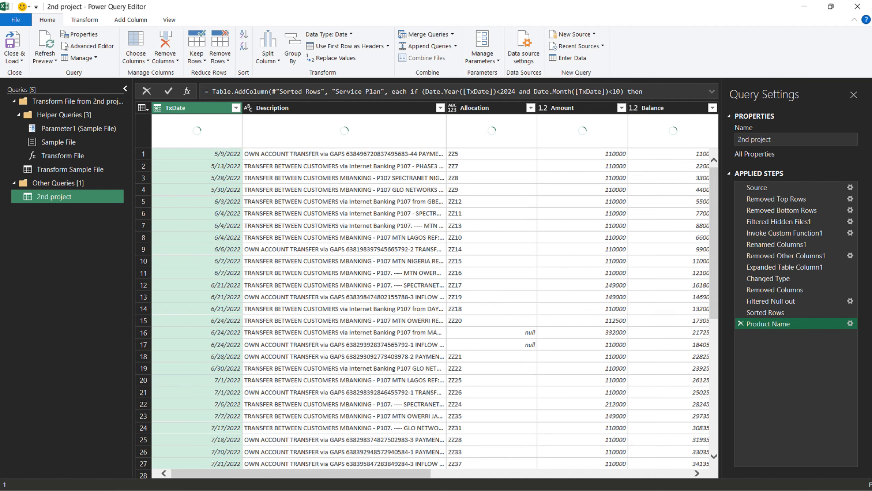
click(850, 323)
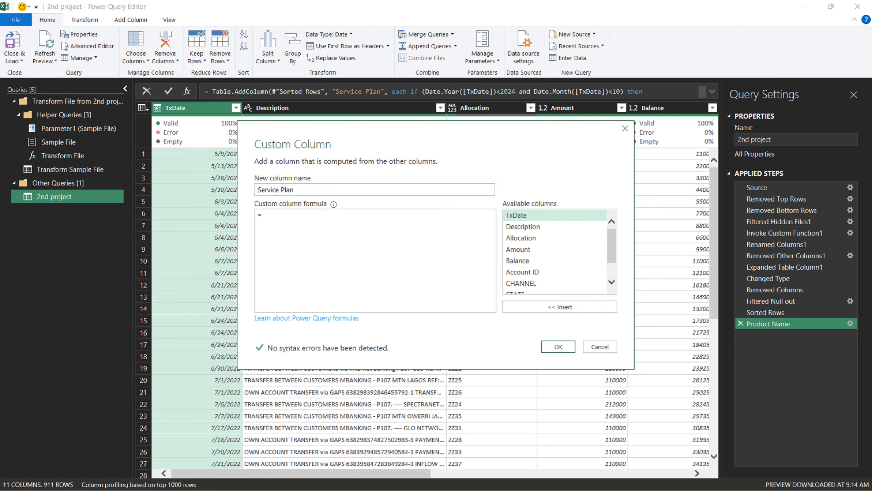
click(600, 346)
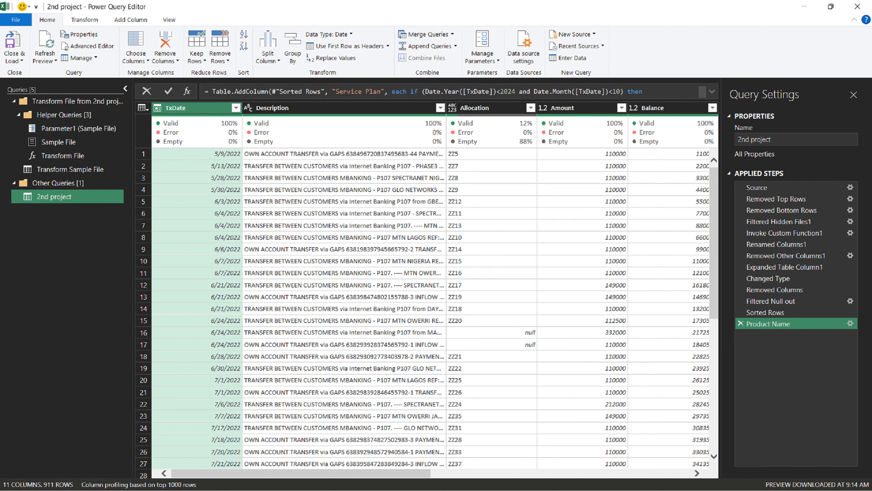
- Close and load the query, and reopen the 2nd project query for editing
click(13, 58)
click(35, 73)
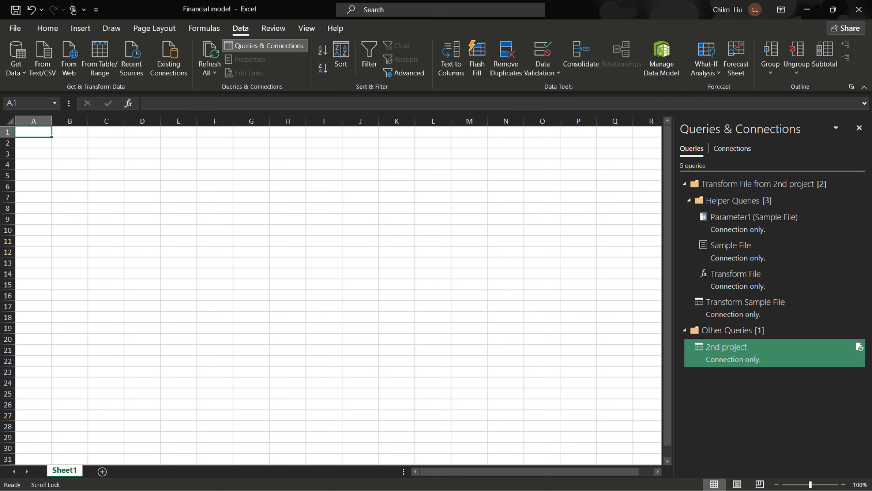
right_click(713, 349)
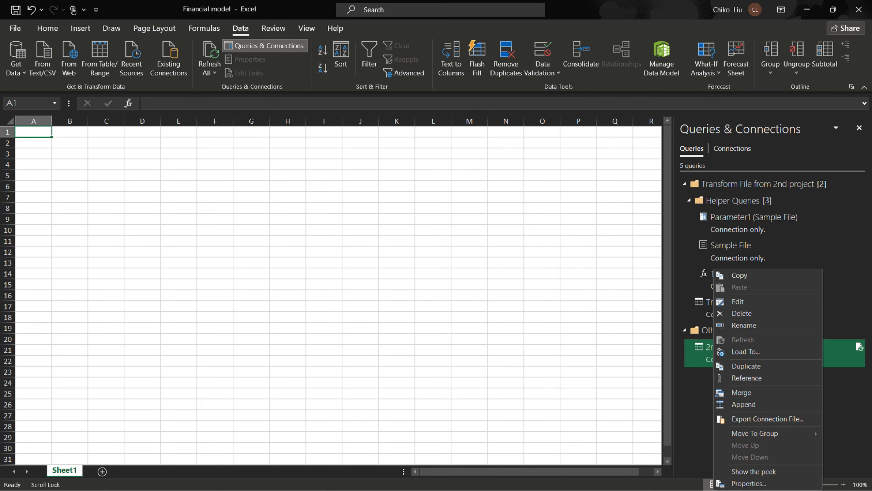
click(738, 301)
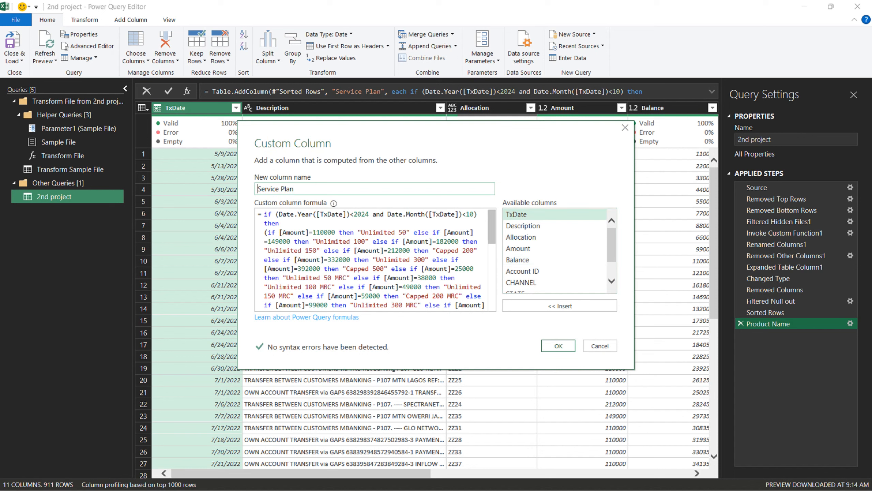
- In the Service Plan formula, change the second pricing period's first date condition to Date.Year([TxDate])=2023
scroll(375, 260, down, 3)
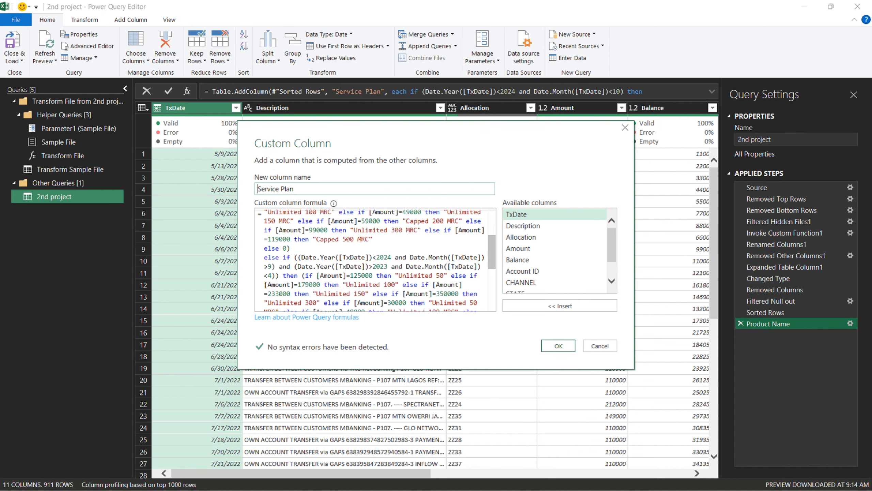
scroll(375, 260, down, 2)
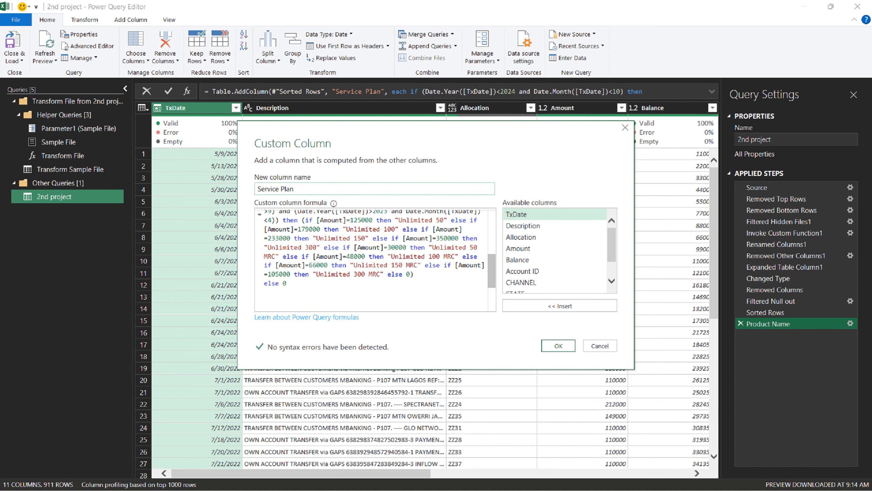
scroll(375, 260, up, 2)
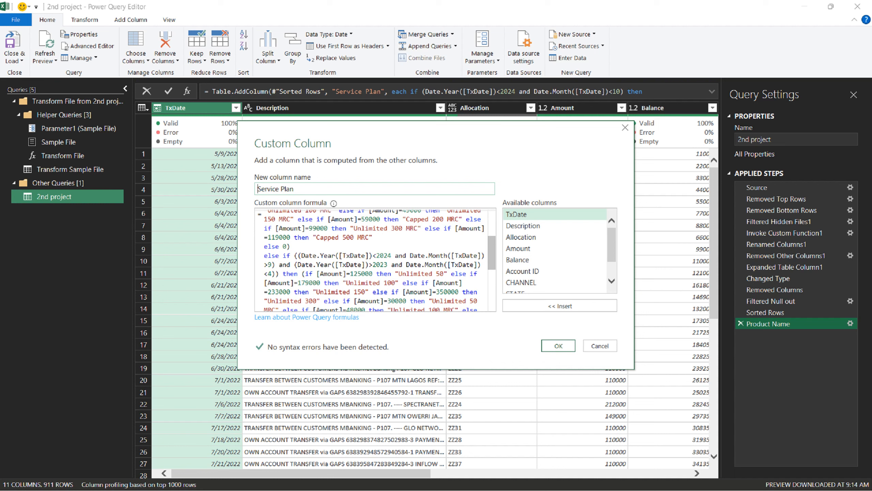
click(378, 256)
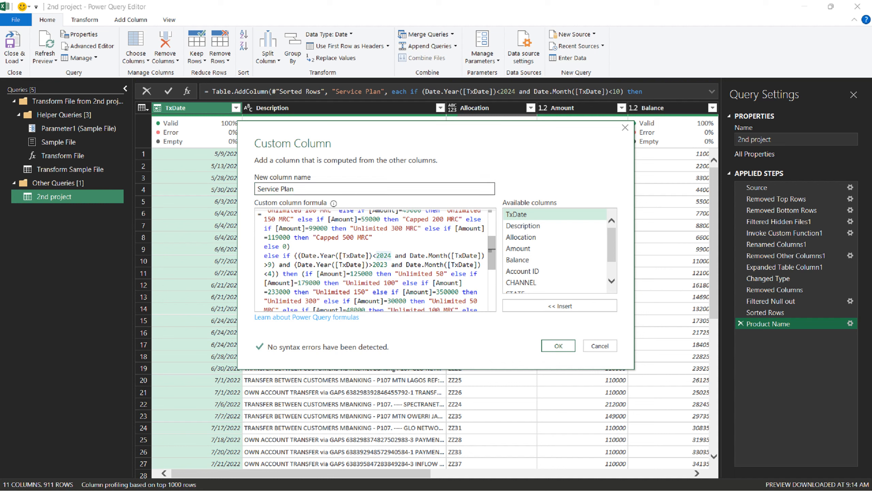
key(BackSpace)
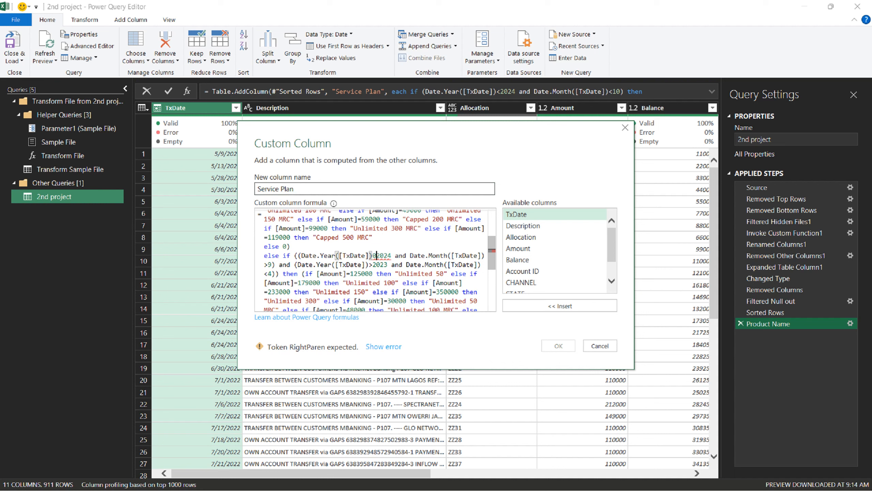
text(=)
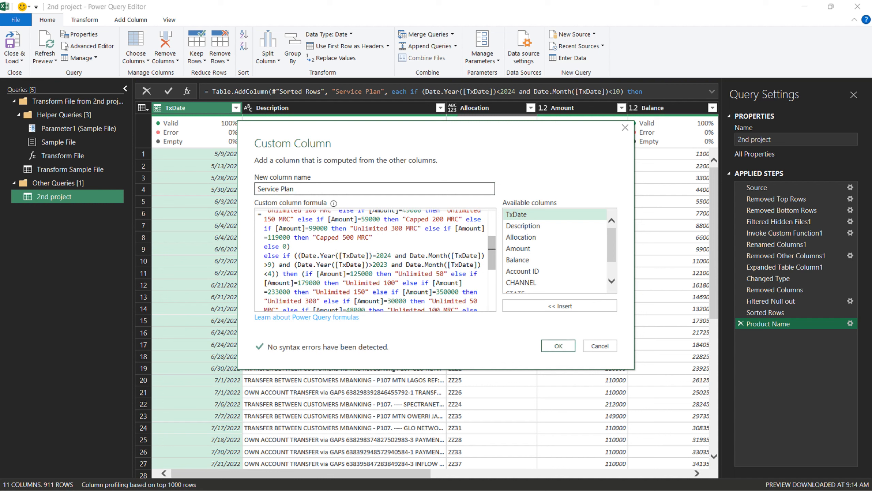
key(BackSpace)
text(3)
- Change the second pricing period's other date condition to Date.Year([TxDate])=2024
click(373, 265)
key(BackSpace)
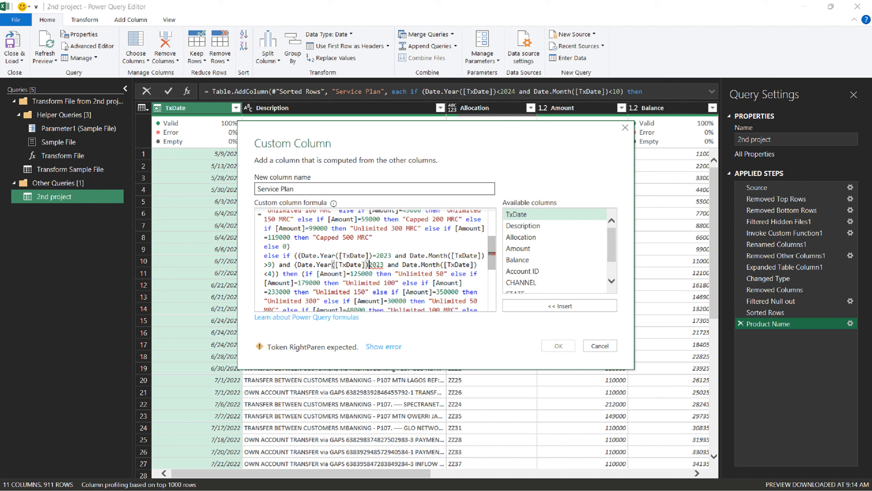
text(=)
click(388, 264)
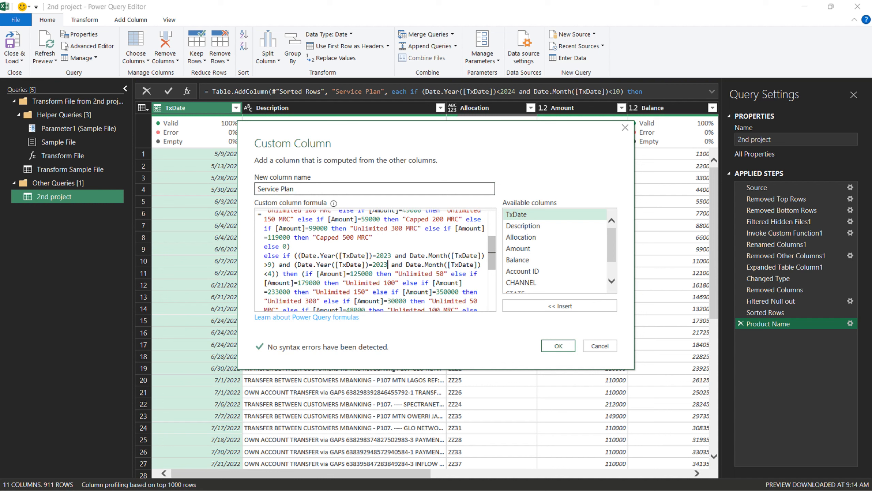
key(BackSpace)
text(4)
- Review the Service Plan formula from its start through the closing else 0 and apply it
scroll(375, 260, up, 3)
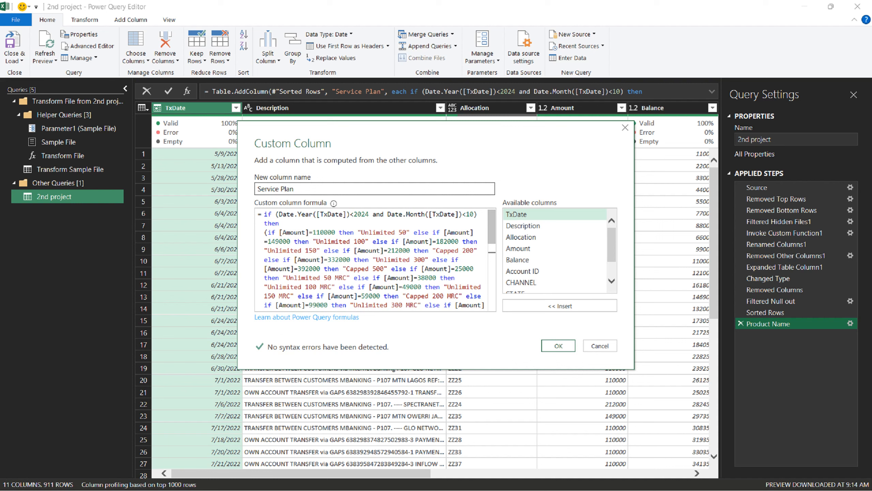
scroll(375, 260, down, 4)
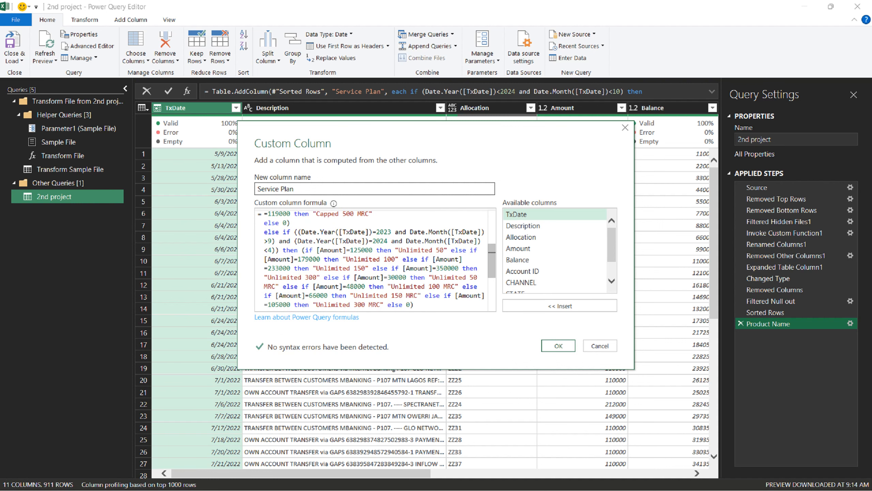
key(Return)
text(else 0)
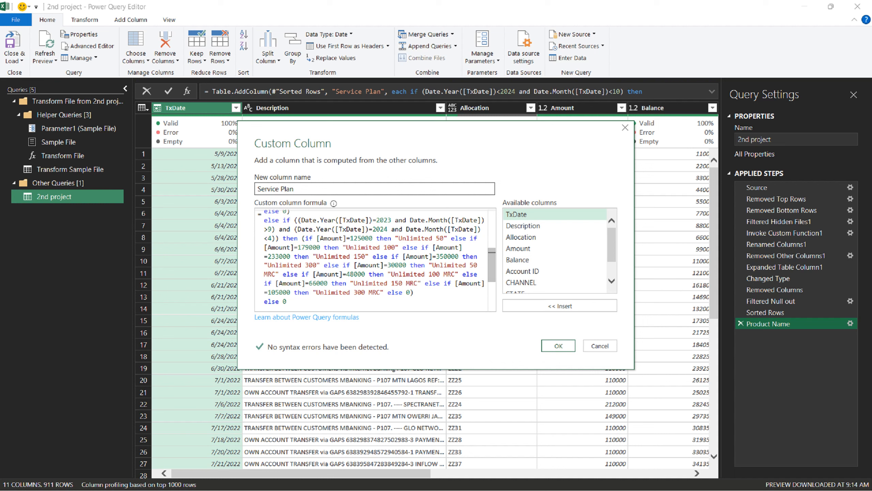
click(559, 345)
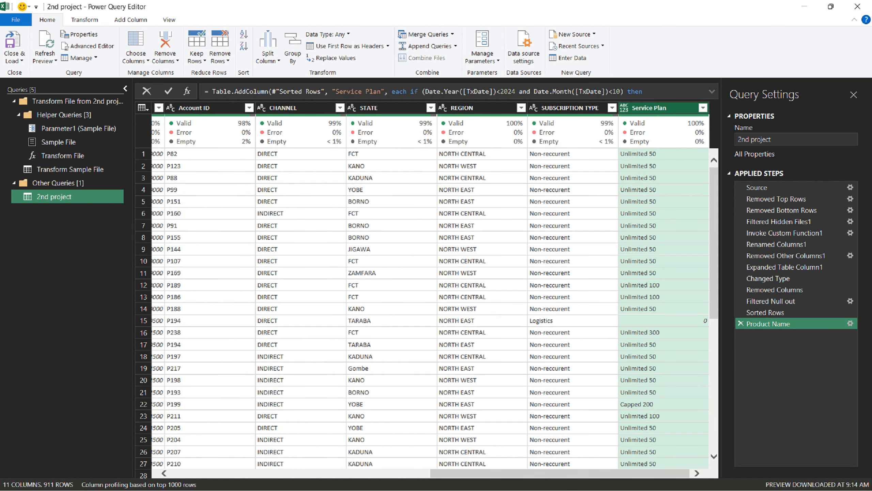
- Count the rows with a Service Plan other than 0 under the year-equality conditions, removing the count and filter steps
click(703, 108)
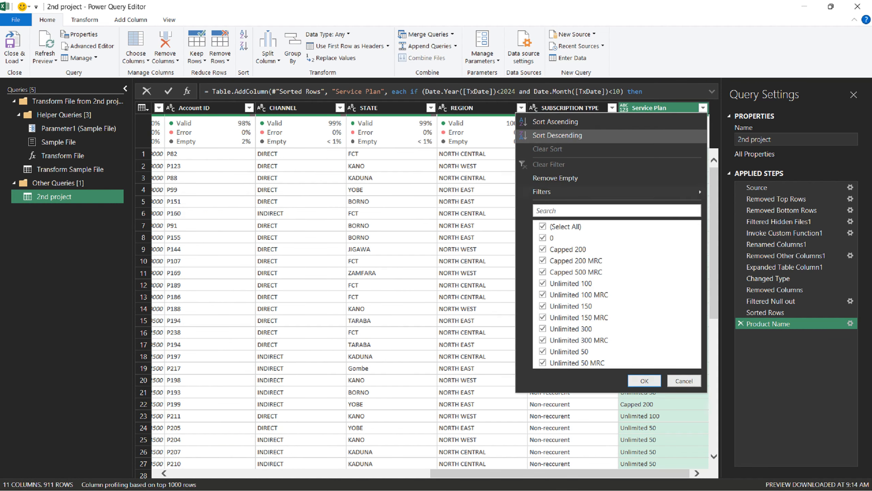
click(542, 238)
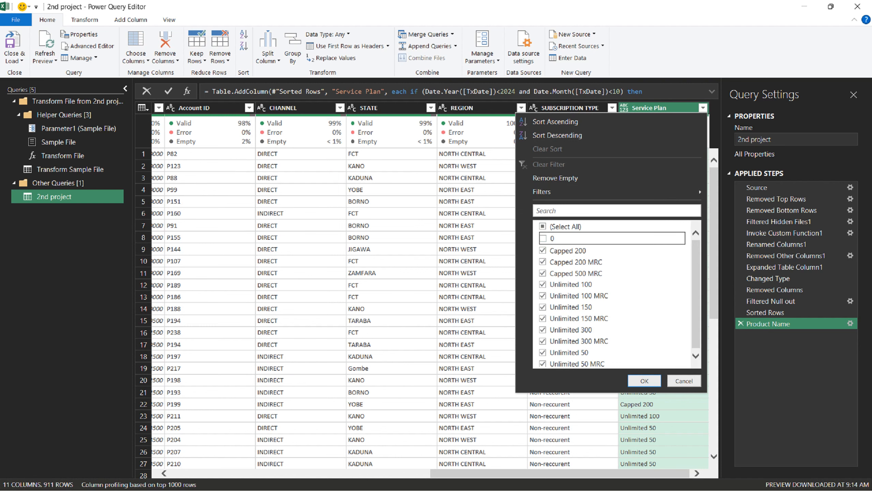
click(644, 380)
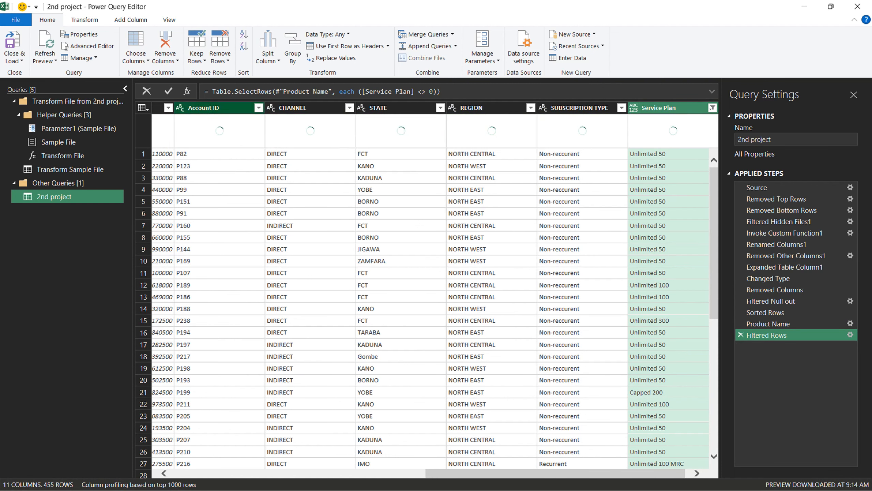
click(85, 19)
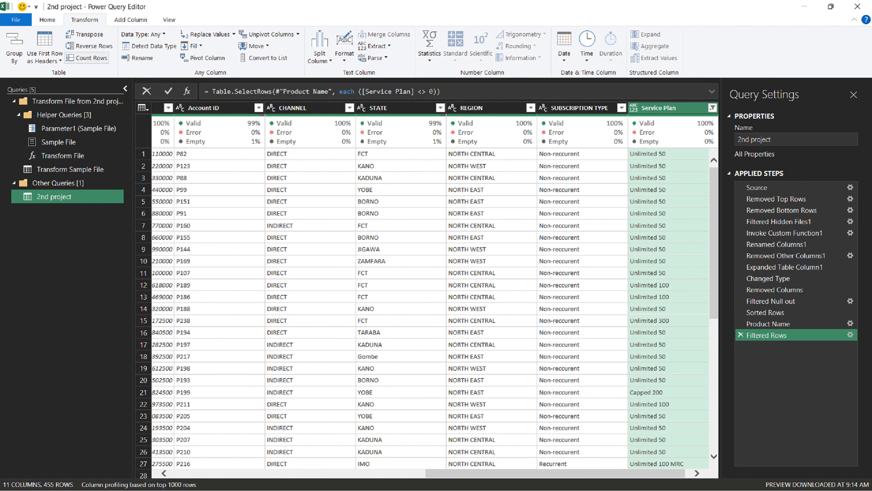
click(88, 58)
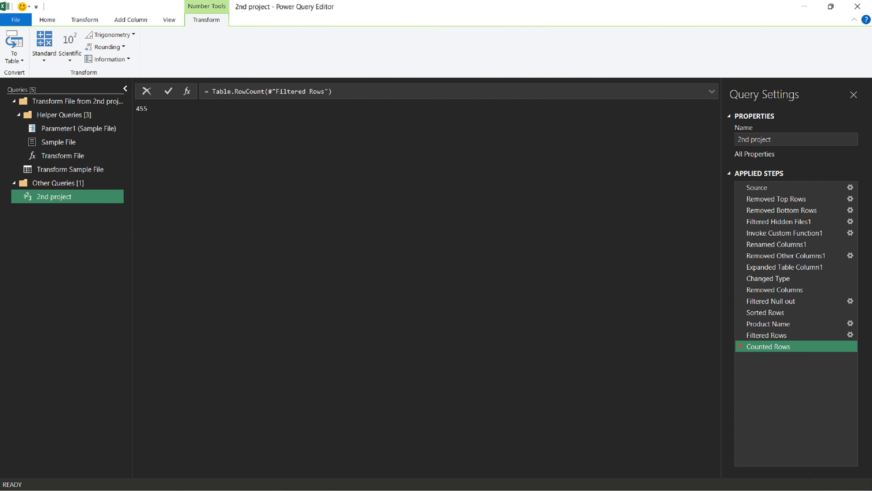
click(741, 346)
click(741, 334)
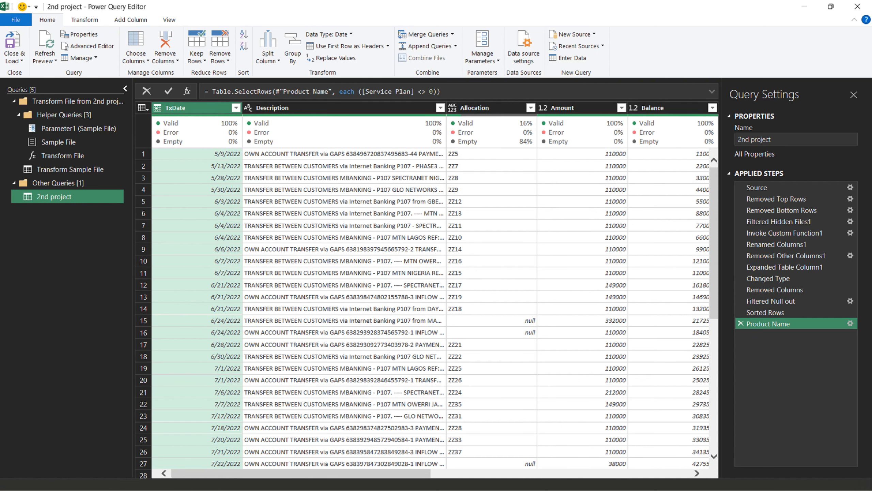
- Leave the Product Name step's formula settings without changes, and close and reopen the 2nd project query, dismissing the import options
click(850, 324)
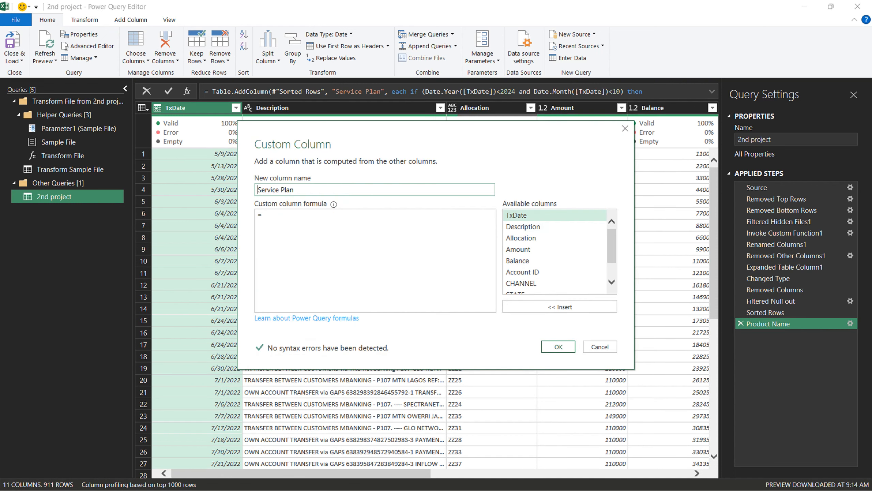
click(600, 347)
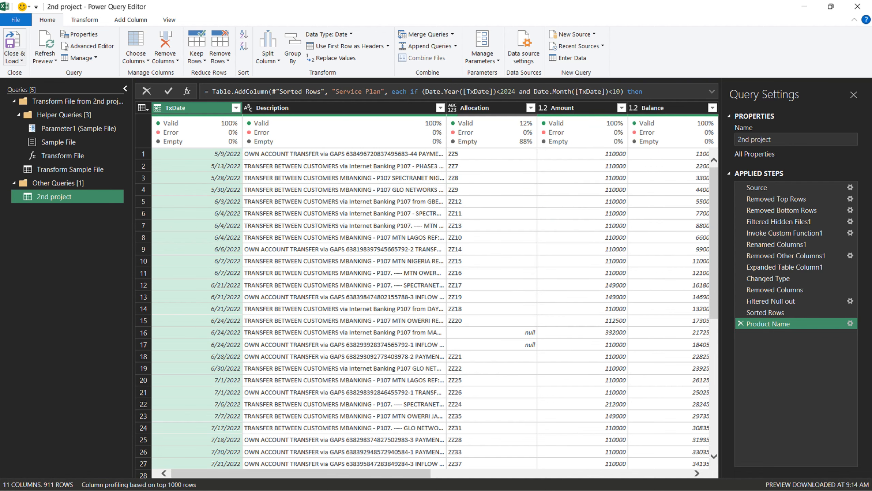
click(14, 60)
click(36, 73)
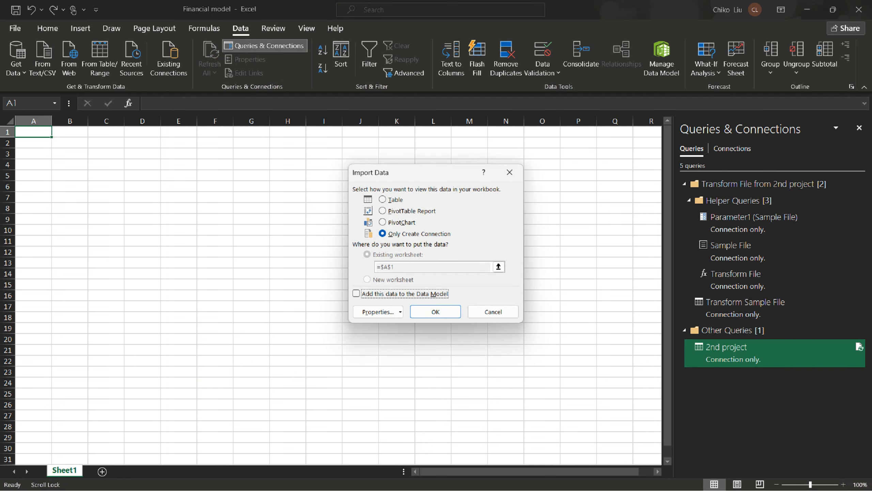
click(510, 172)
right_click(723, 349)
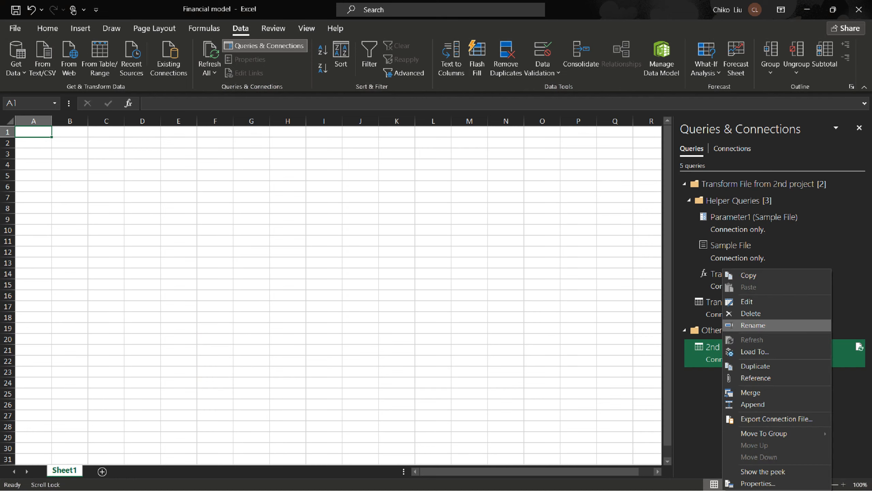
click(747, 302)
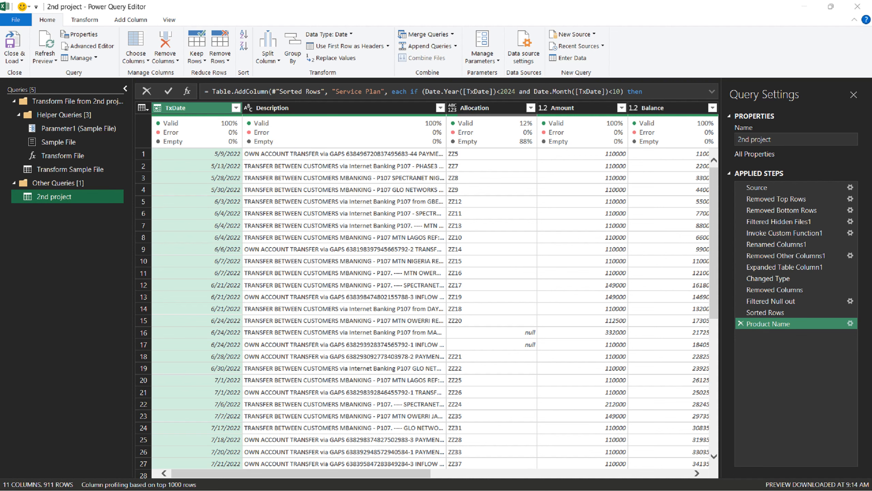
- Switch to Firefox and open the AutoFit Columns VBA conversation in ChatGPT
key(alt+Tab)
key(alt+Tab)
key(alt+Tab)
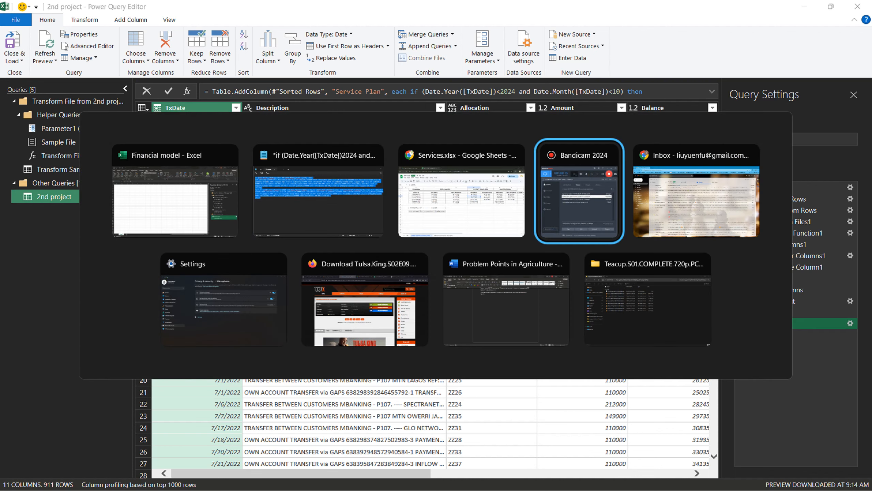
key(alt+Tab)
key(alt+Tab)
key(alt+Tab)
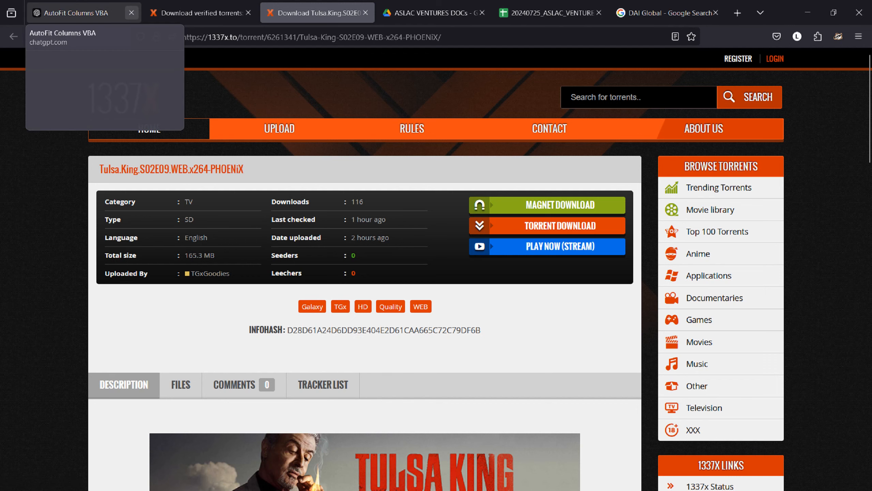
click(69, 13)
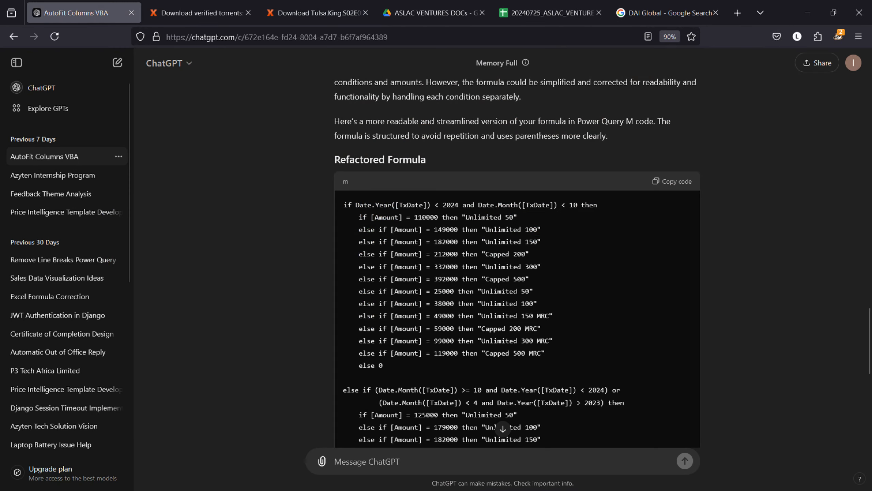
- Review the conversation's suggested formulas, copy the Refactored Formula code, and switch back to the Power Query Editor
scroll(515, 261, down, 3)
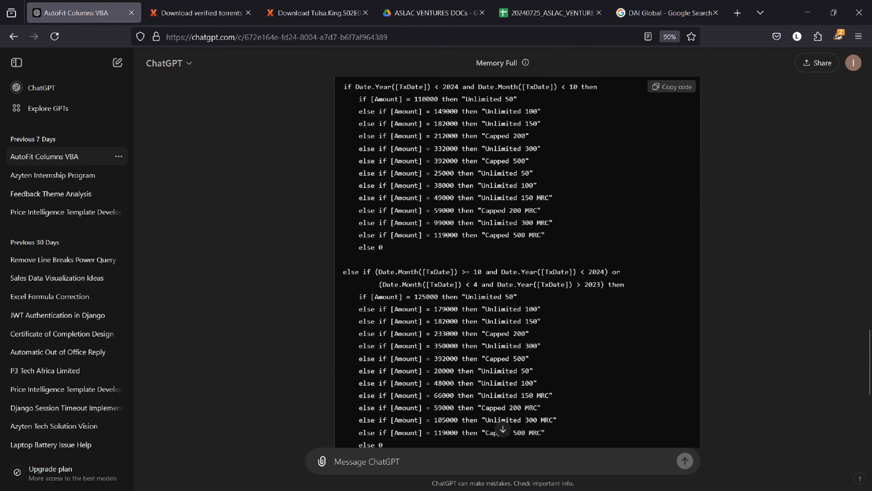
scroll(516, 261, down, 2)
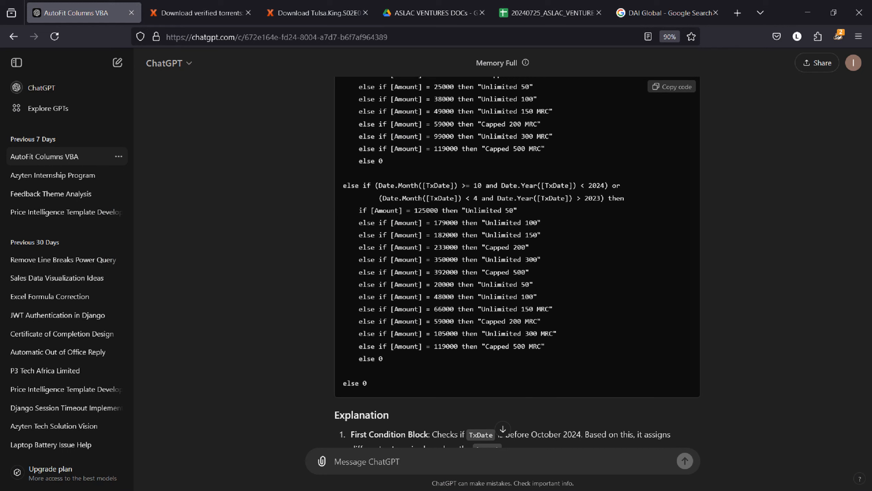
scroll(503, 262, up, 12)
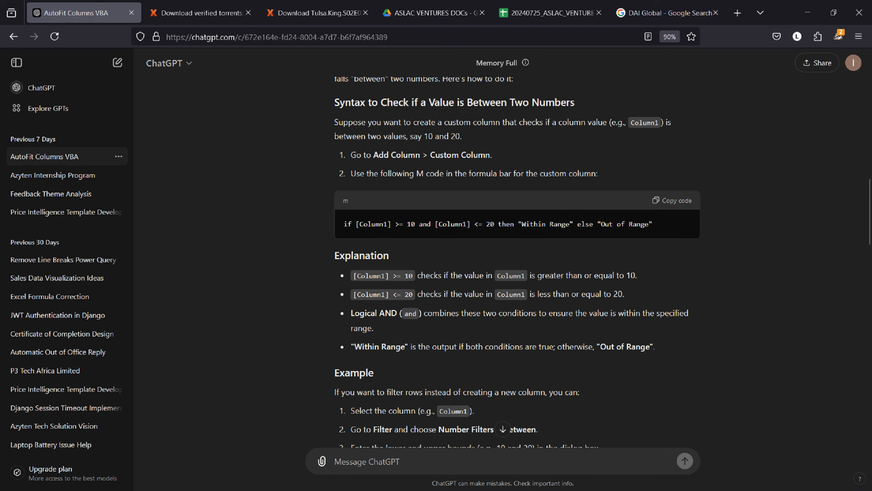
scroll(503, 262, down, 6)
scroll(503, 261, down, 15)
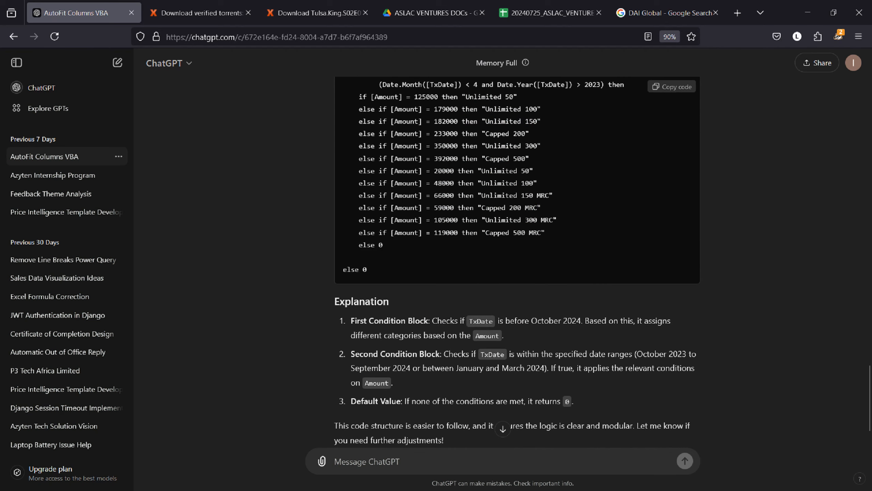
scroll(503, 262, up, 5)
scroll(503, 262, up, 5)
scroll(503, 262, down, 2)
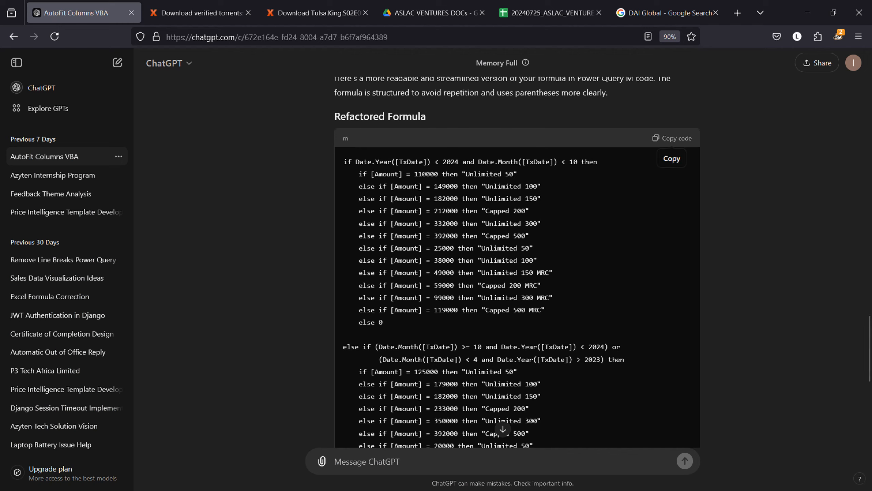
click(672, 138)
key(alt+Tab)
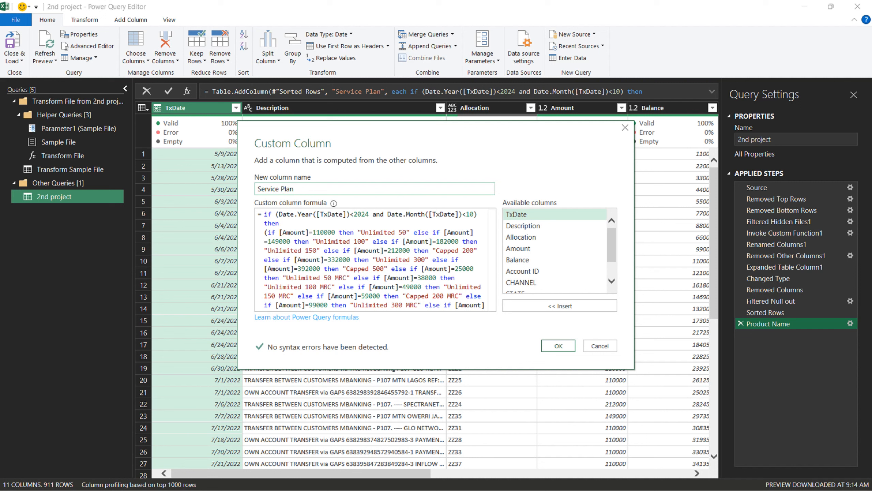
- Replace the entire Service Plan custom column formula with the copied Refactored Formula code and apply it
click(440, 260)
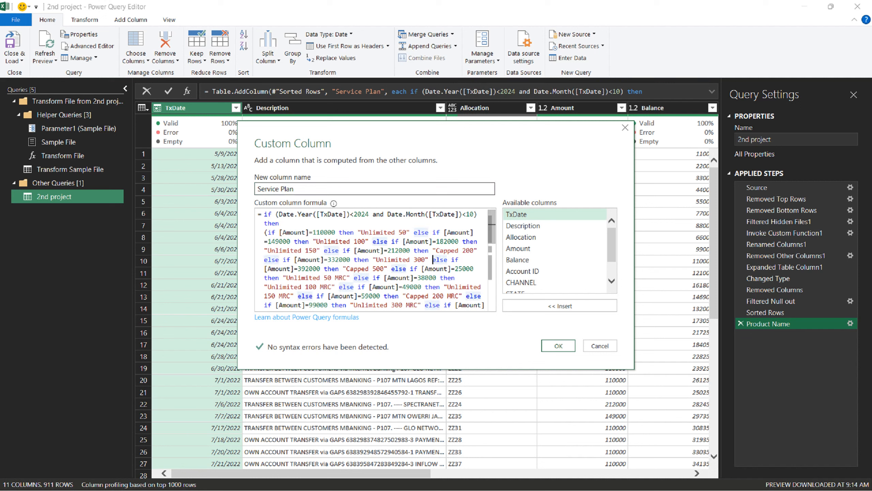
key(ctrl+a)
key(ctrl+v)
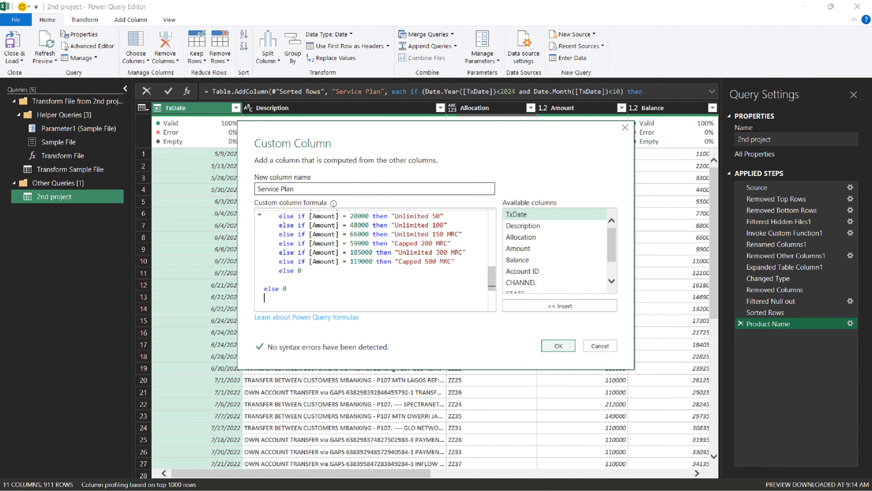
click(559, 345)
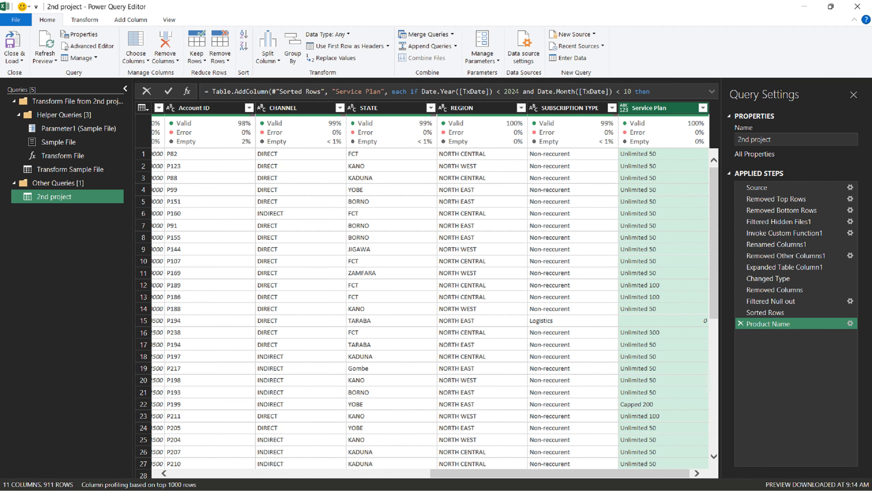
- Filter 0 out of the Service Plan column and count the remaining rows, then remove the Counted Rows step
click(703, 107)
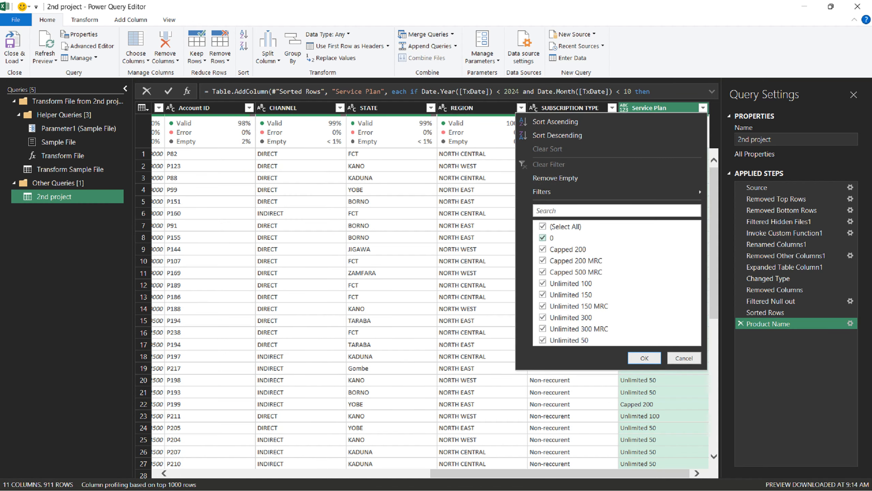
click(543, 238)
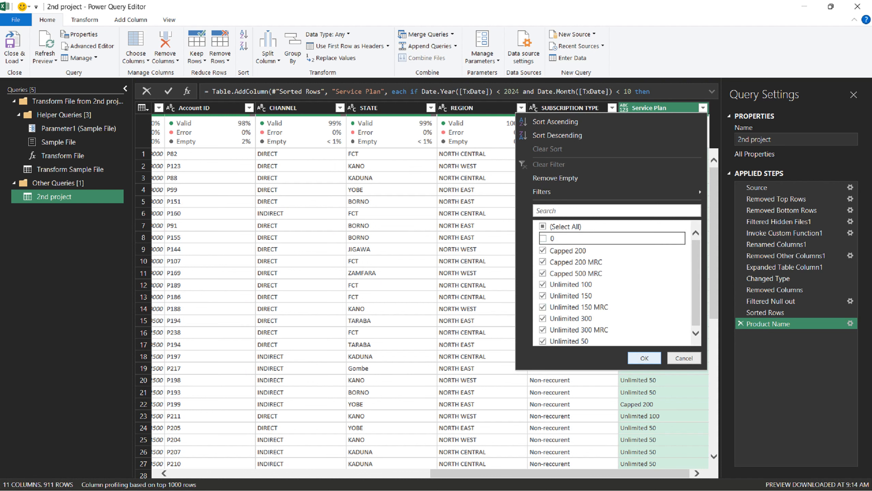
click(644, 358)
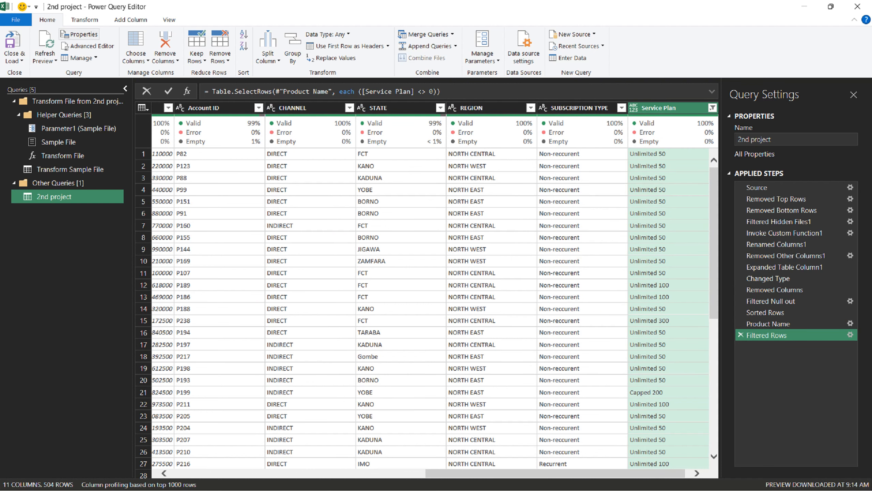
click(84, 20)
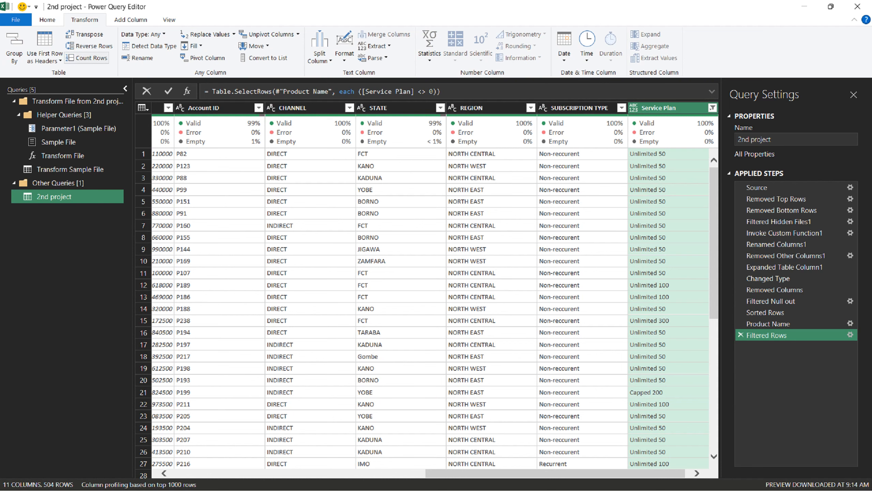
click(79, 58)
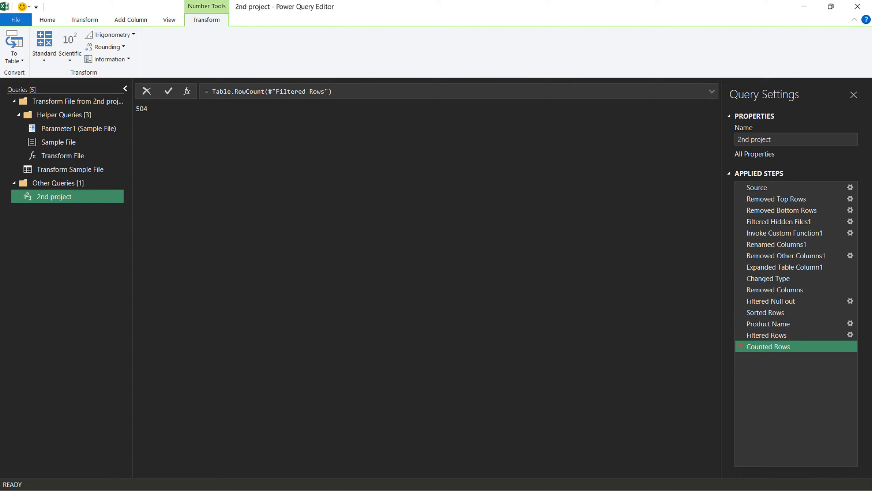
click(741, 346)
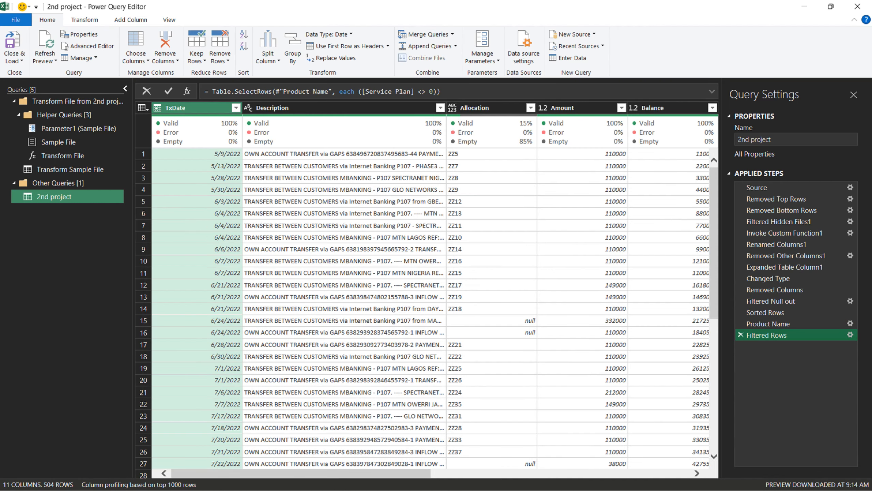
- Check the Service Plan values and the latest TxDate values in the filtered rows, and remove the Filtered Rows step
drag(301, 474, 560, 473)
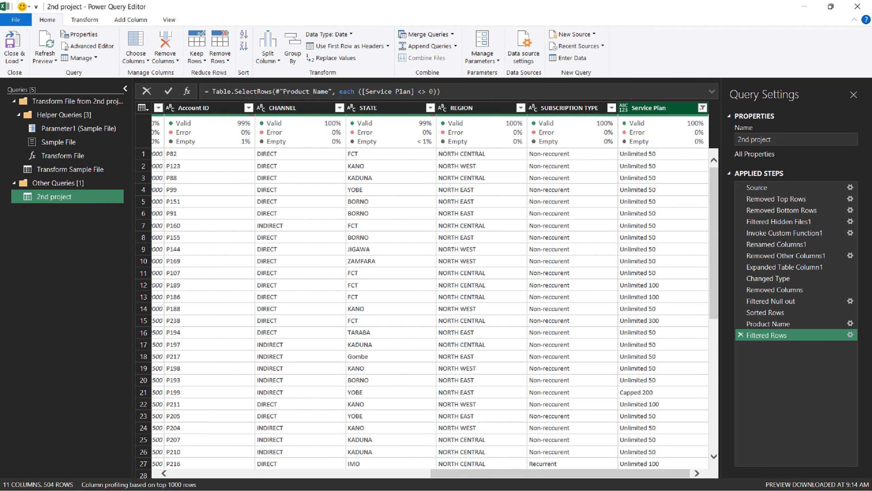
click(702, 107)
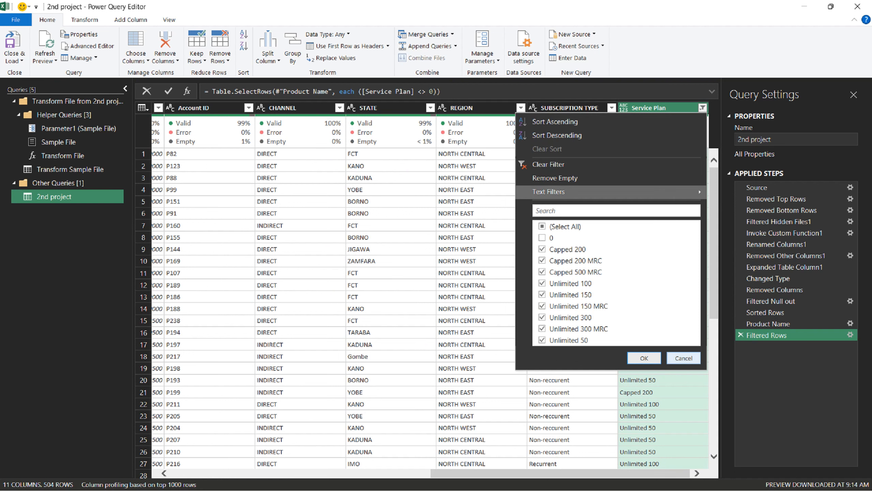
click(683, 358)
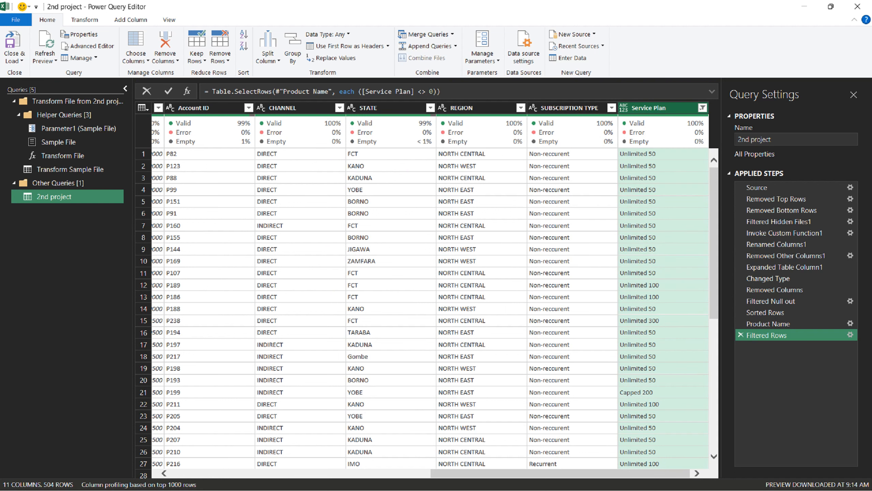
scroll(430, 295, left, 10)
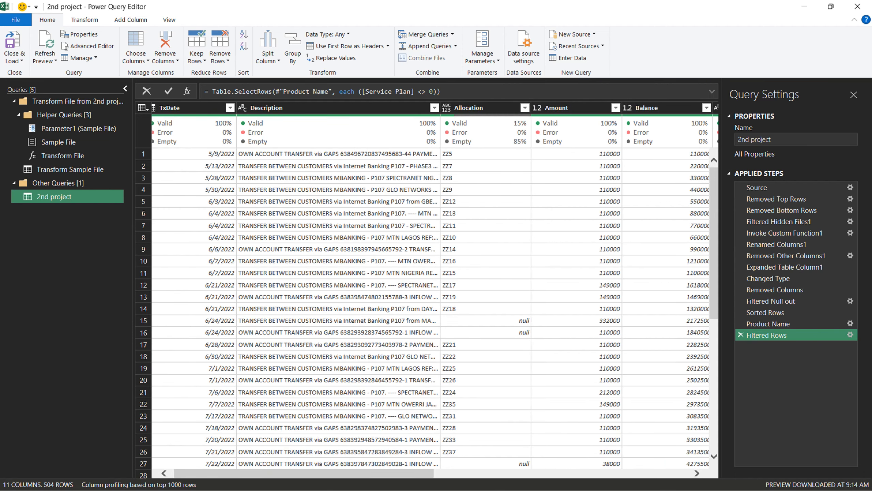
click(192, 109)
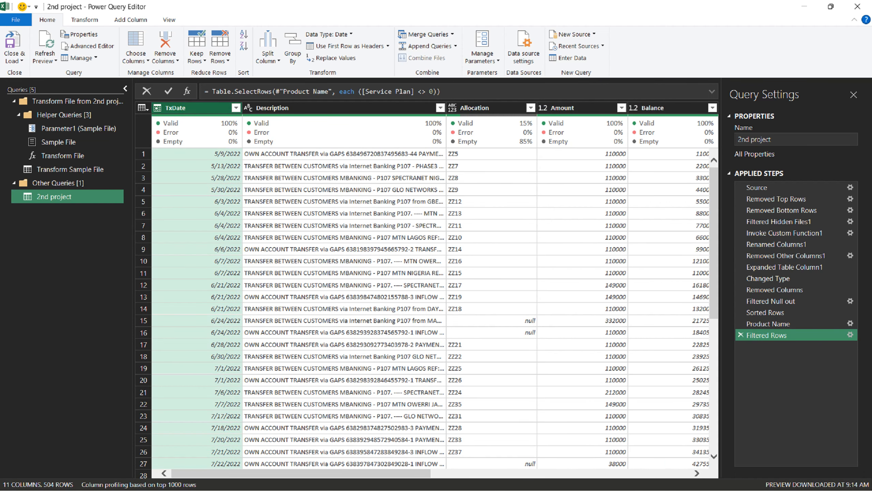
click(235, 108)
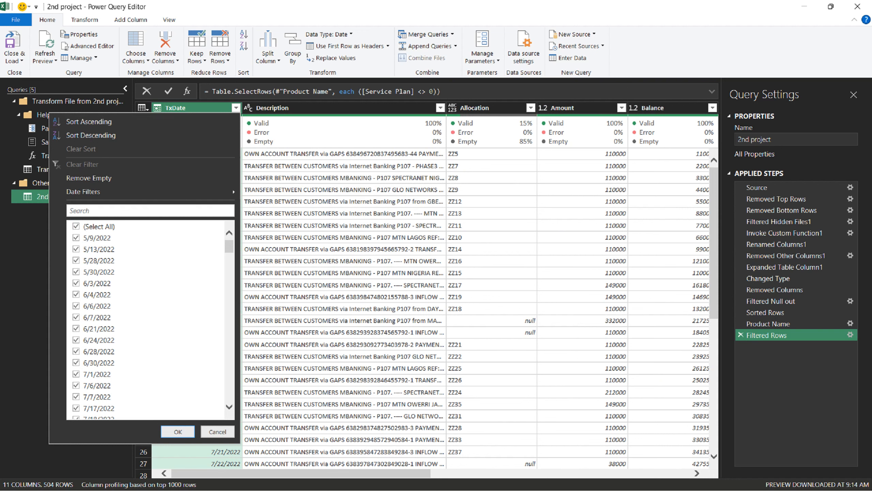
drag(229, 246, 229, 394)
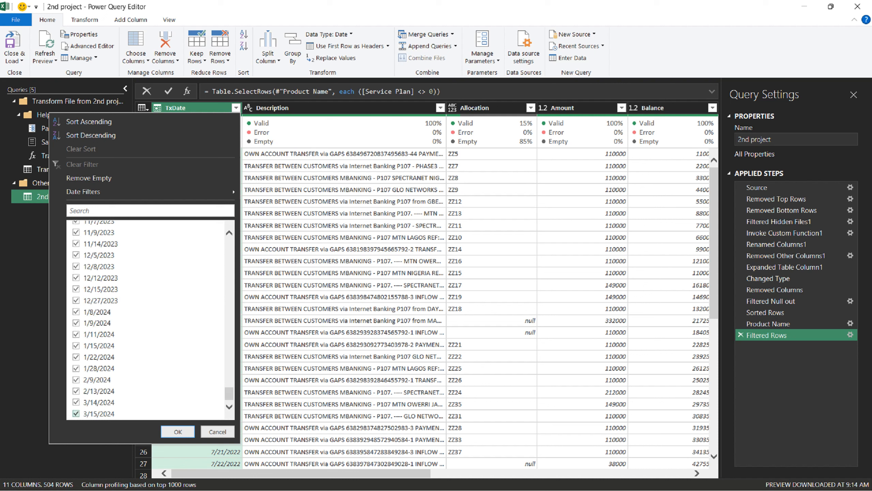
click(177, 431)
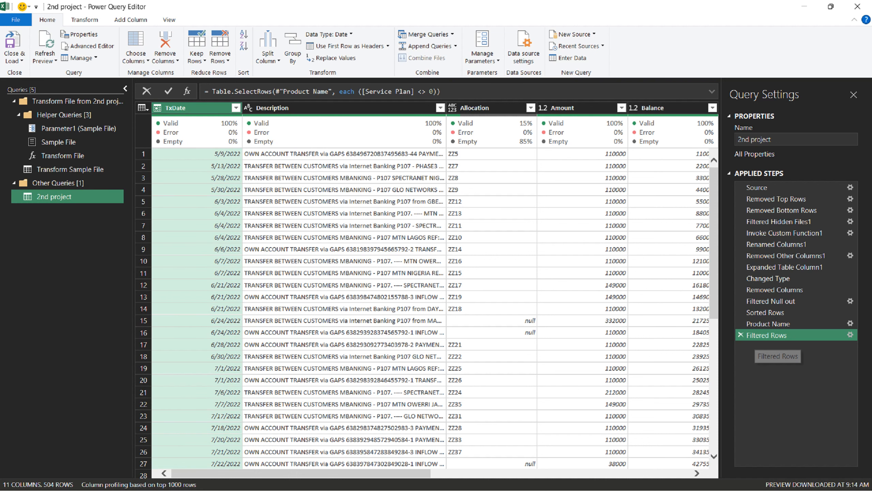
click(741, 335)
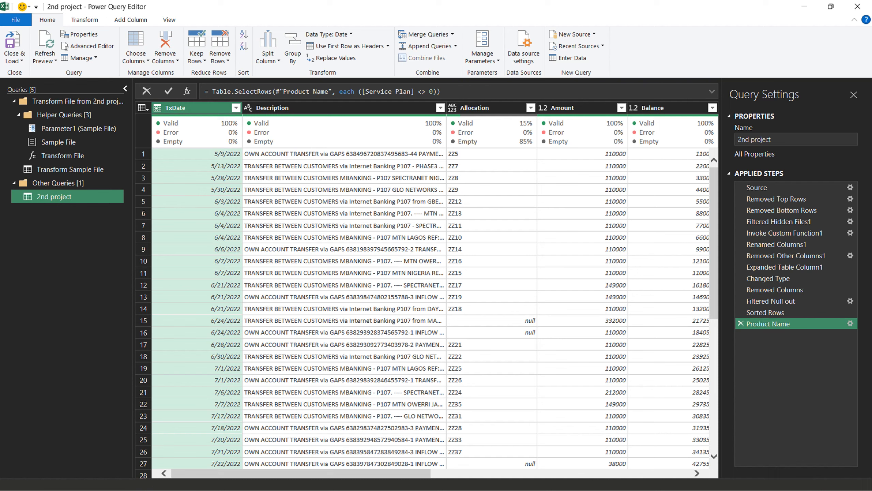
- Switch to the Services sheet in Google Sheets, review the direct channel prices per pricing period, and return to the Power Query Editor
key(alt+Tab)
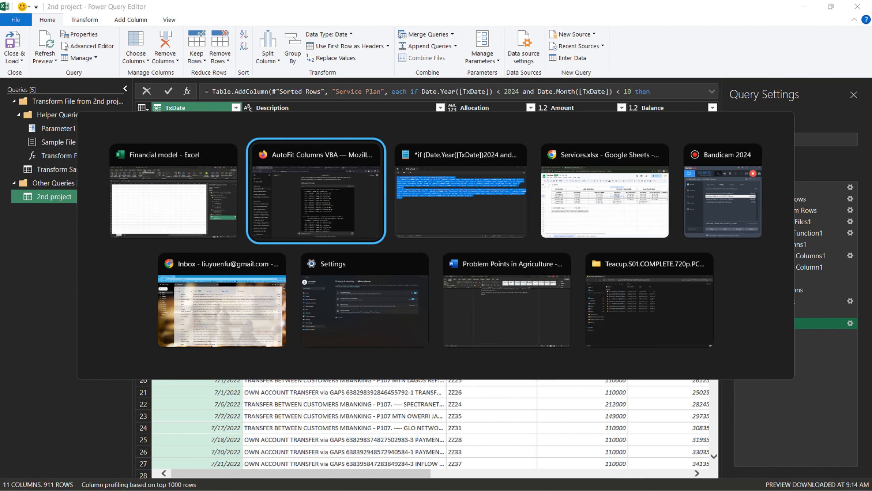
key(alt+Tab)
key(alt+Tab)
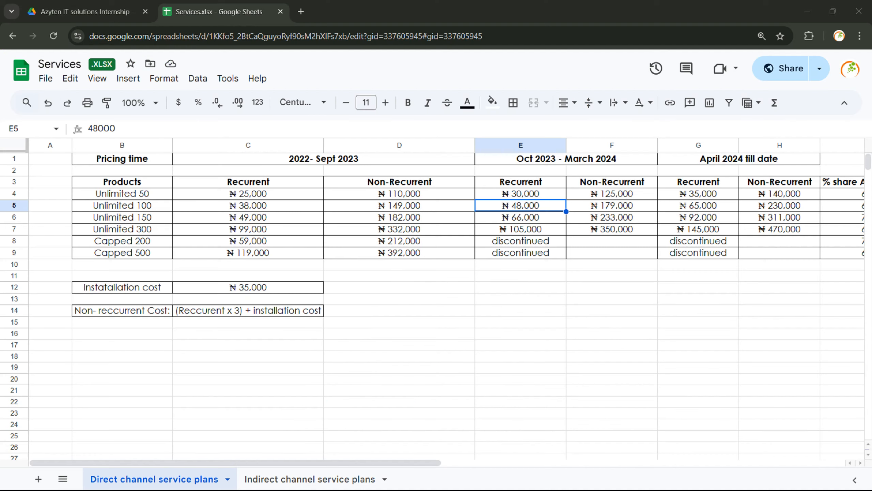
scroll(446, 303, right, 10)
scroll(447, 303, left, 10)
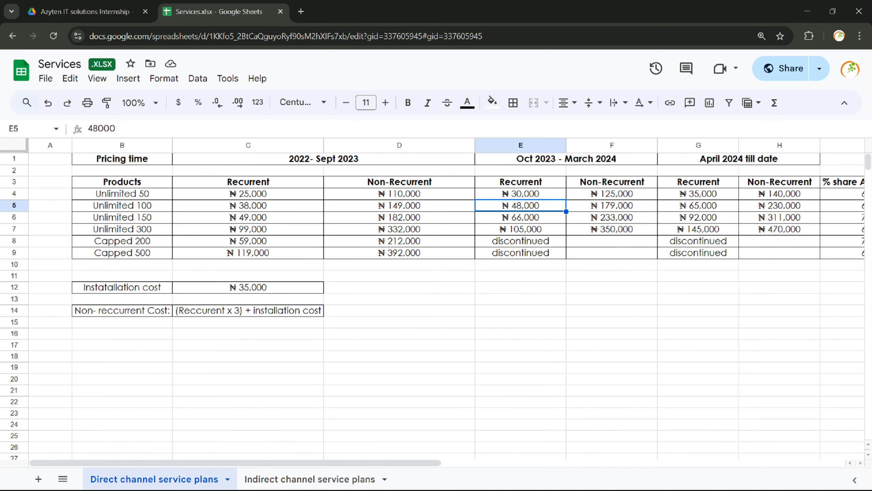
key(alt+Tab)
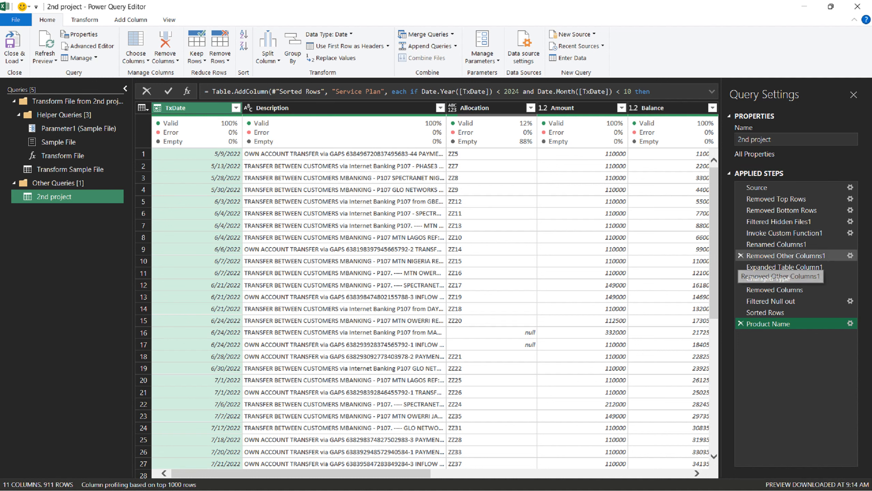
- Leave the Product Name step's settings without changes, close and load the 2nd project query, dismiss the import options, and reopen the query for editing
click(850, 323)
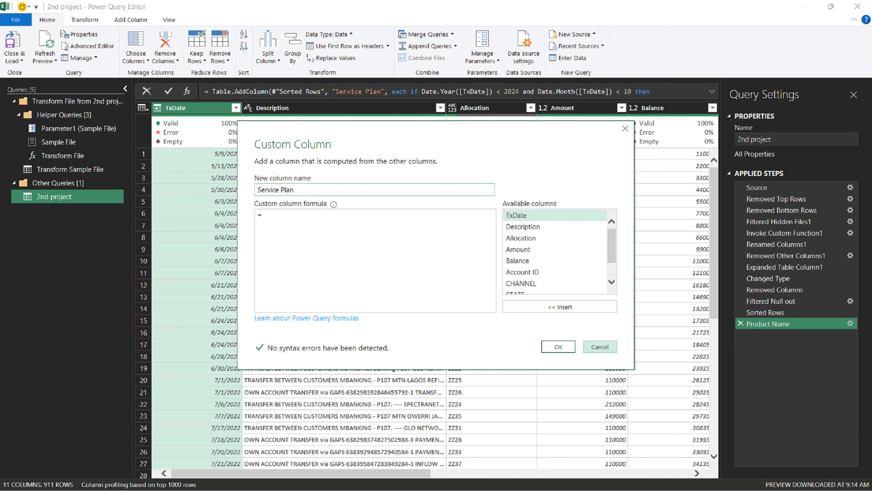
click(600, 346)
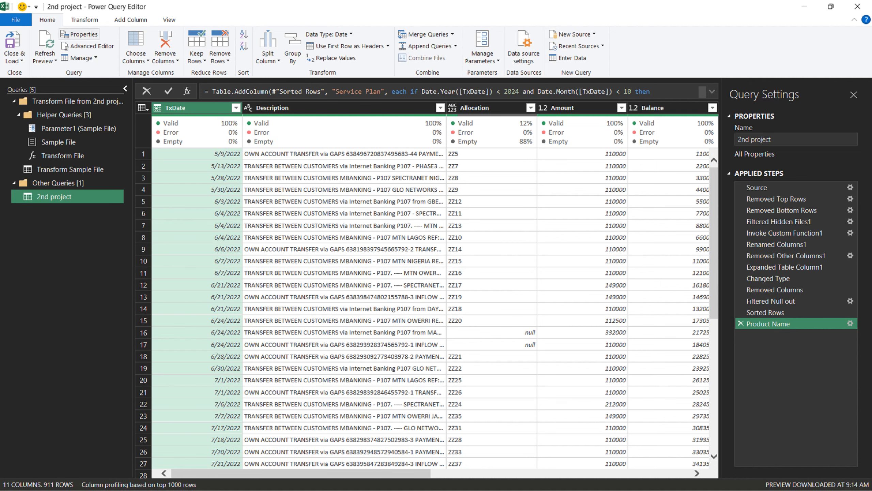
click(14, 57)
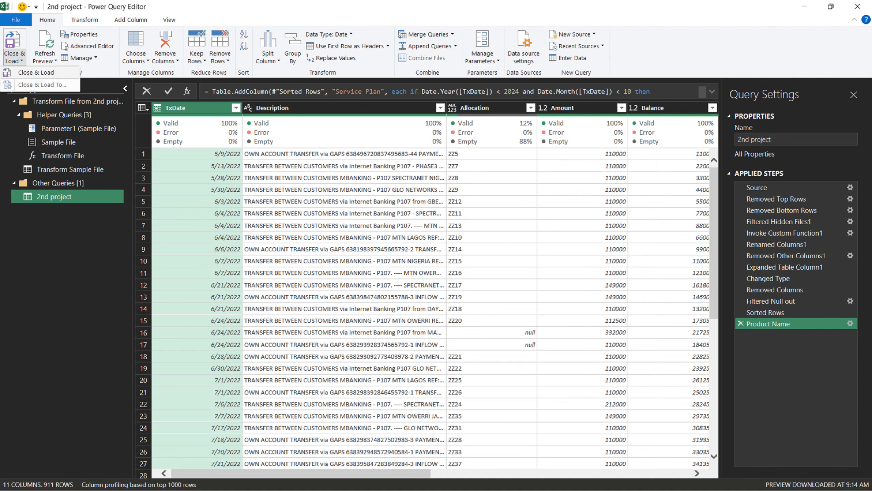
click(30, 73)
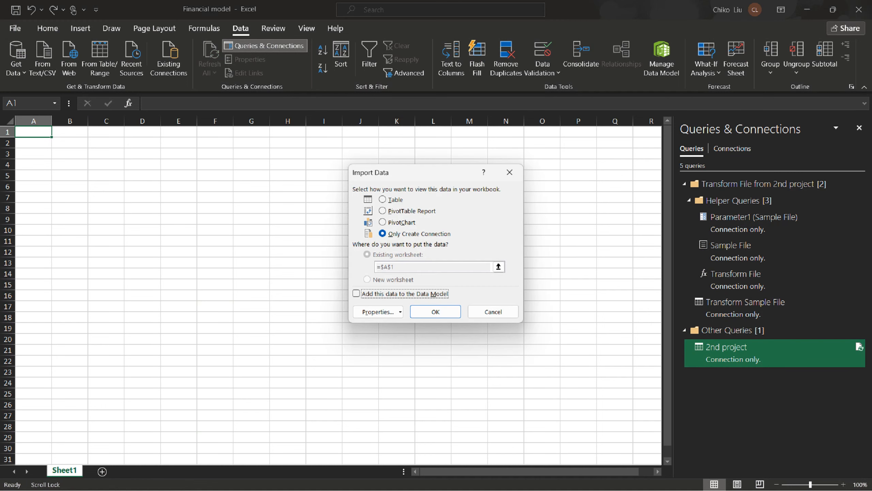
click(493, 311)
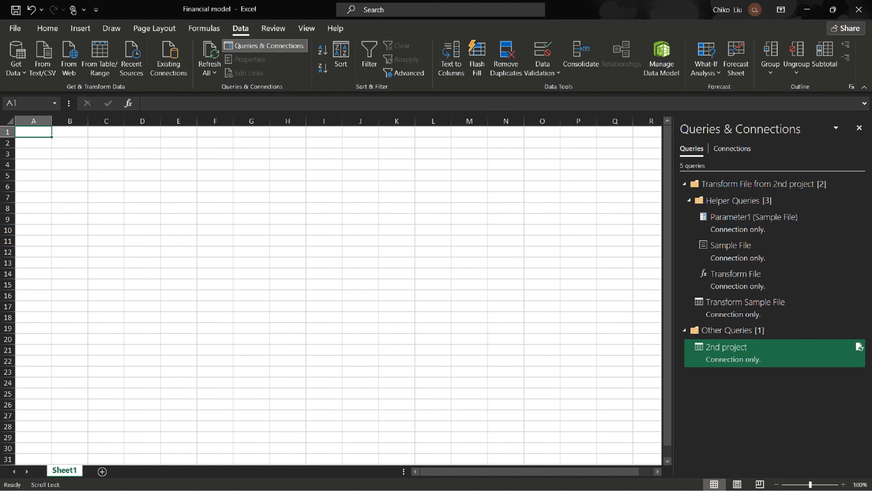
right_click(722, 349)
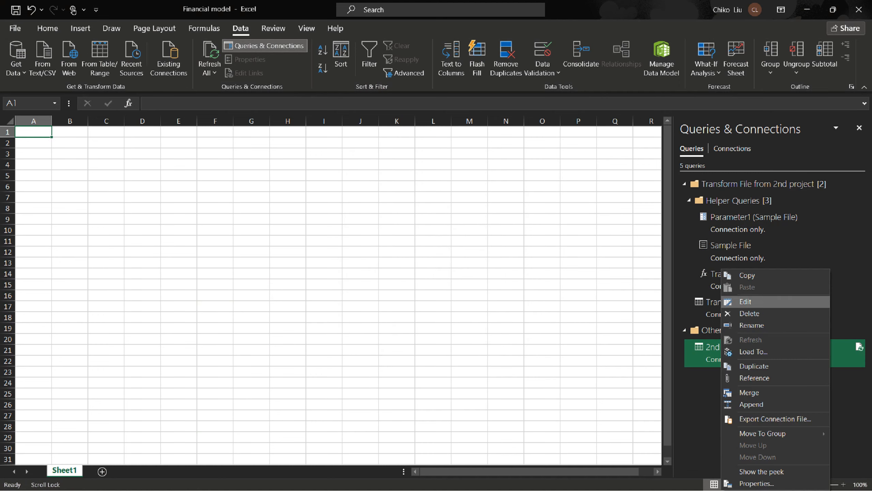
click(747, 302)
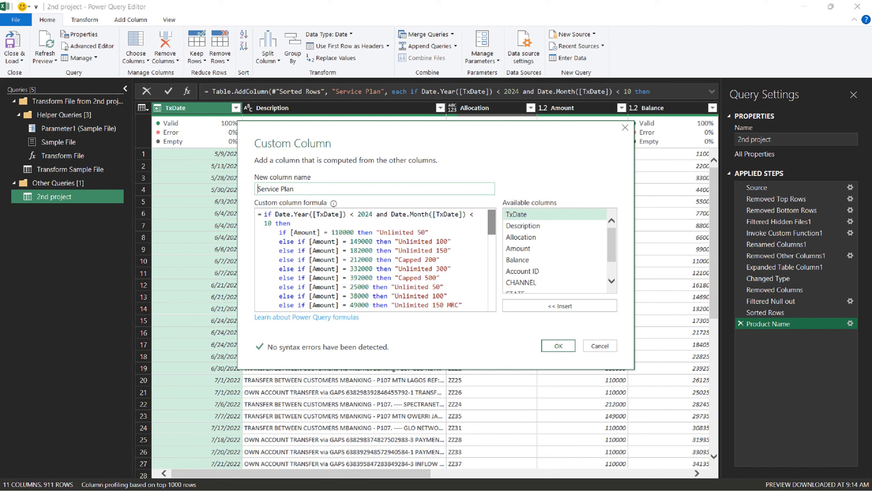
- Try to replace the Service Plan formula from the October 2023 to March 2024 condition onward with the copied code, and discard the changes
drag(492, 222, 492, 248)
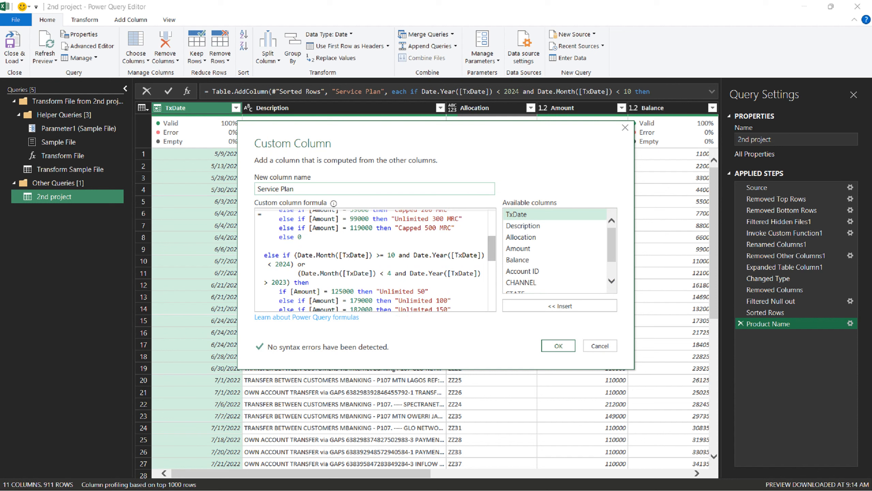
drag(264, 254, 288, 298)
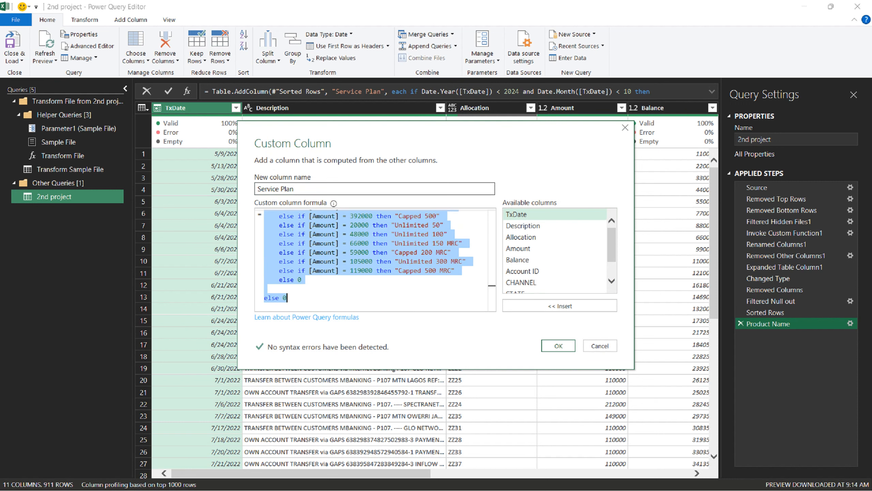
key(ctrl+v)
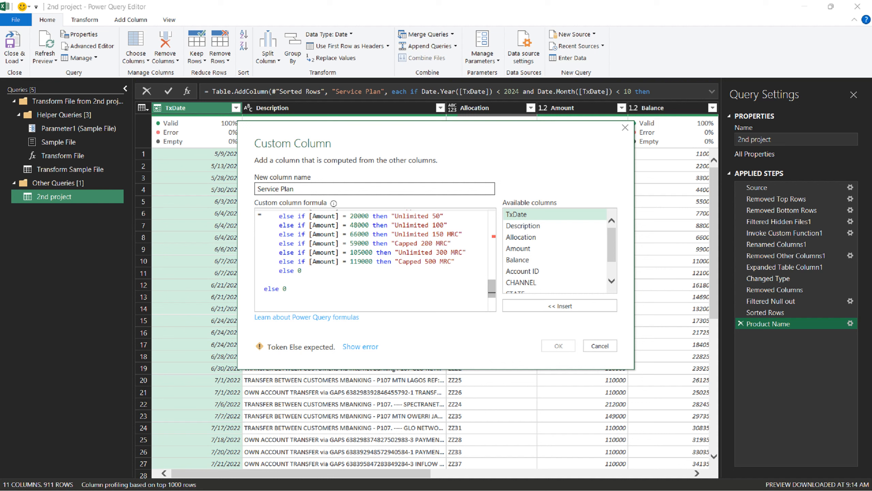
scroll(371, 260, up, 2)
scroll(374, 260, up, 2)
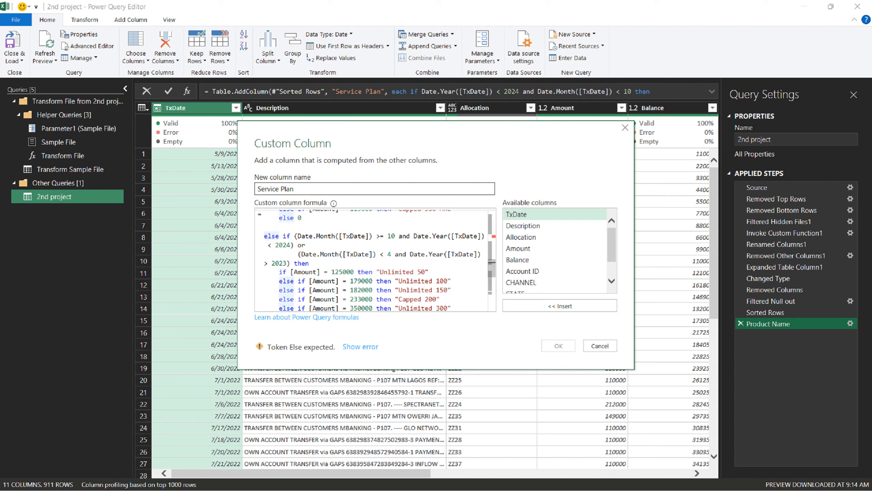
click(600, 345)
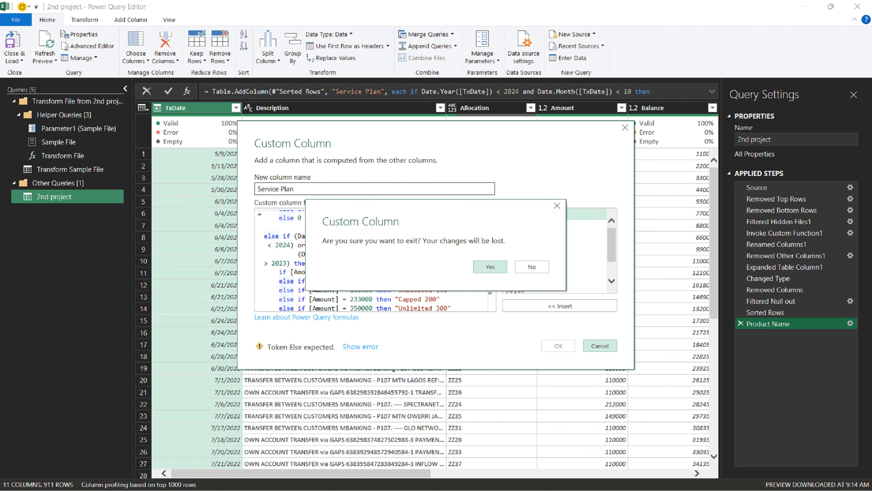
key(Escape)
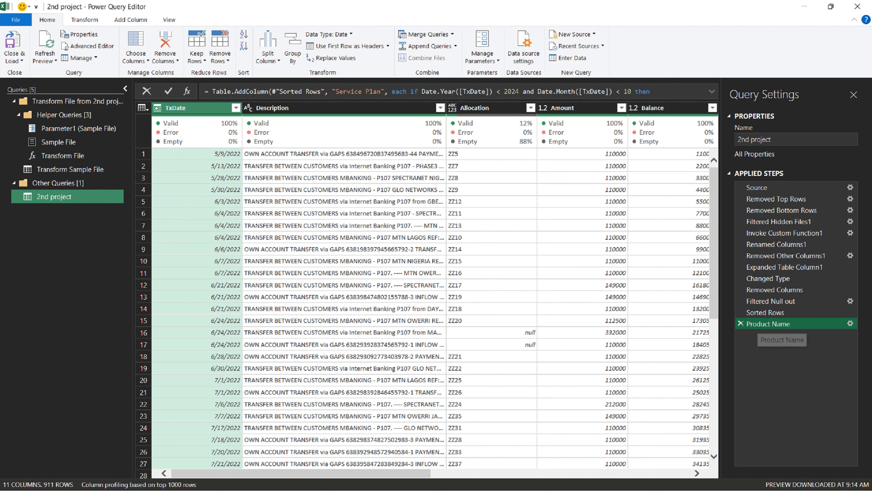
- Open the Service Plan column formula for editing and copy its October 2023 to March 2024 block
click(851, 323)
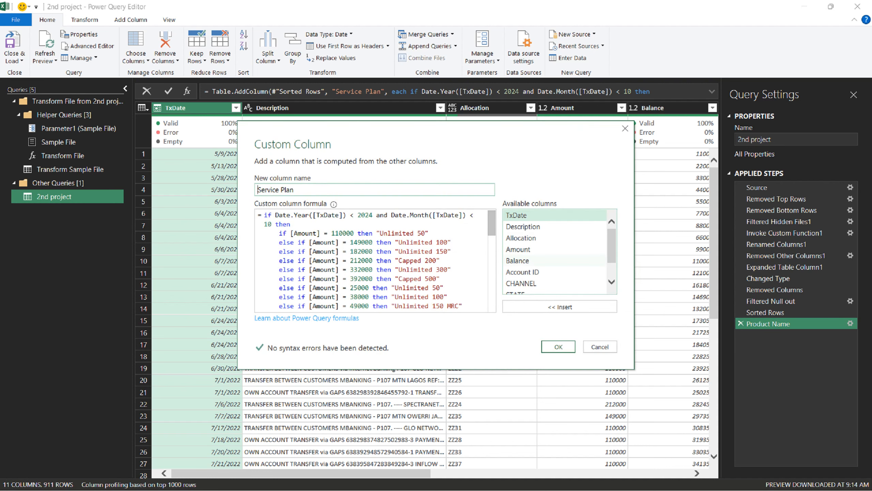
scroll(374, 261, down, 10)
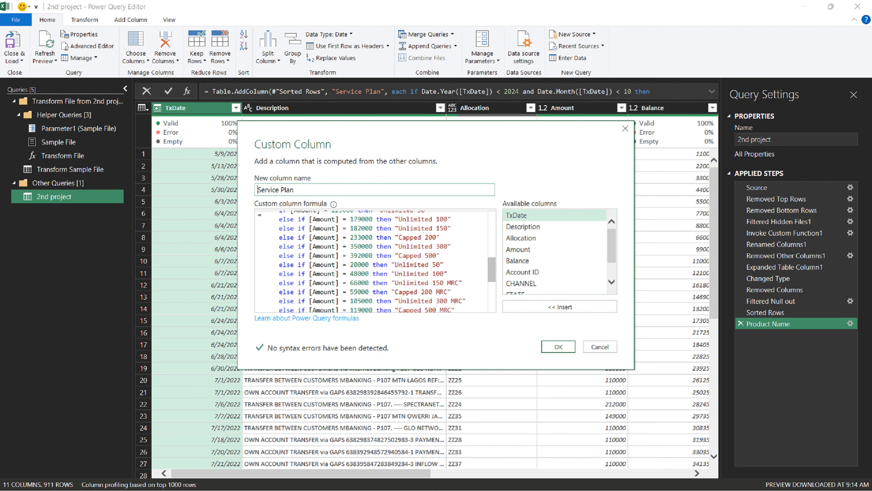
scroll(375, 261, up, 1)
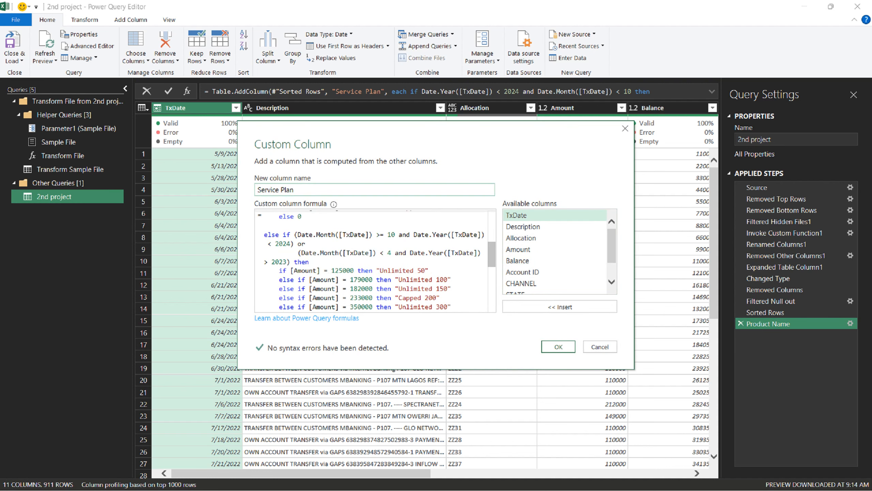
drag(265, 235, 292, 320)
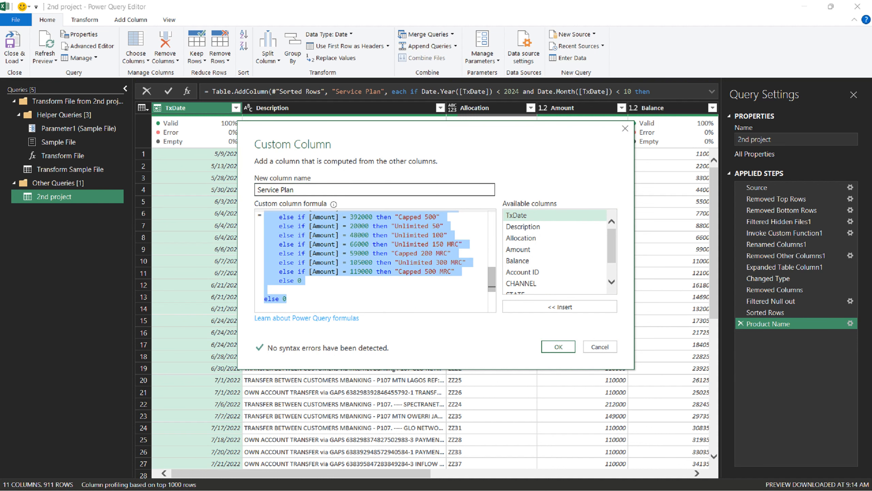
key(shift+Up)
scroll(376, 260, up, 7)
scroll(375, 261, down, 2)
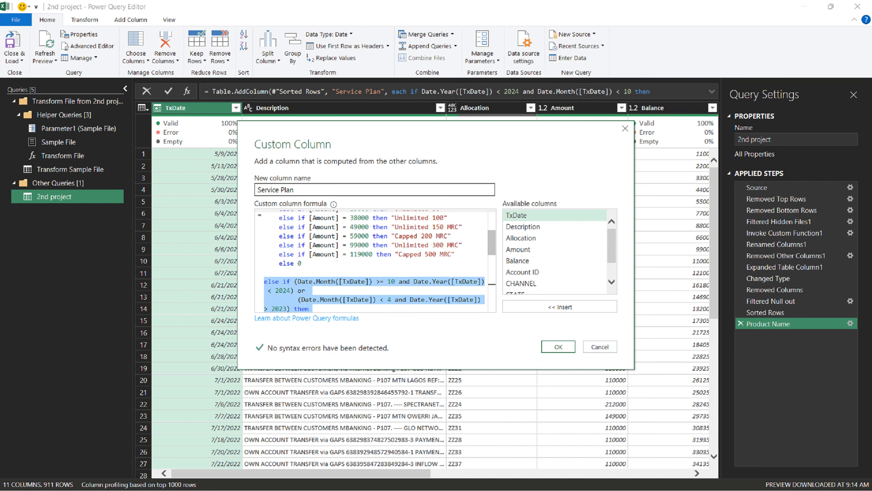
key(Delete)
key(ctrl+z)
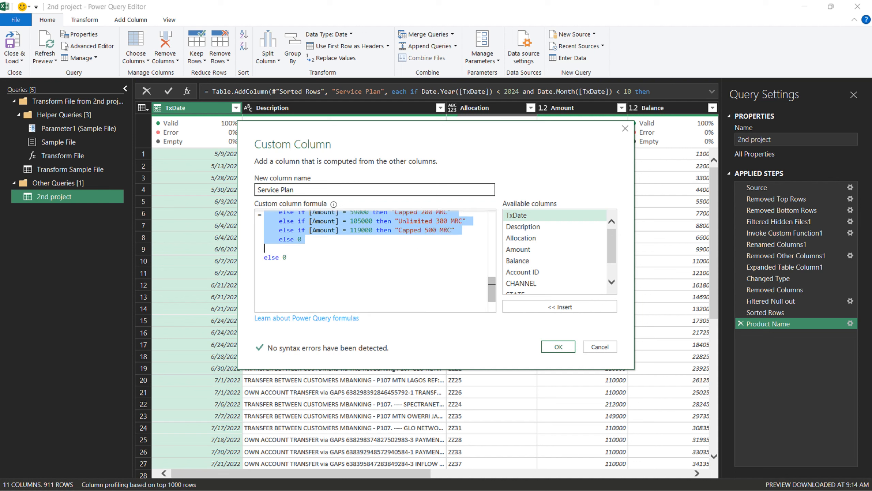
- Paste the copied pricing block into the Service Plan formula just before the final else 0
click(265, 248)
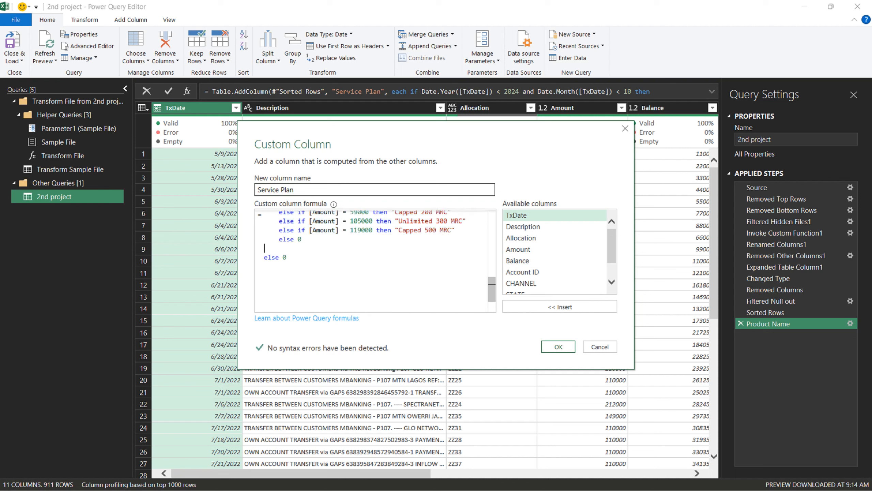
key(Return)
key(ctrl+v)
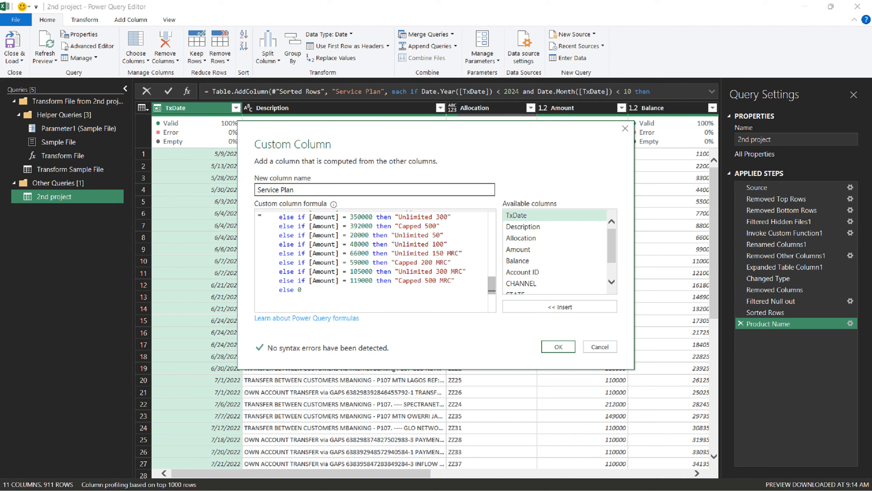
scroll(371, 261, up, 1)
key(BackSpace)
key(ctrl+v)
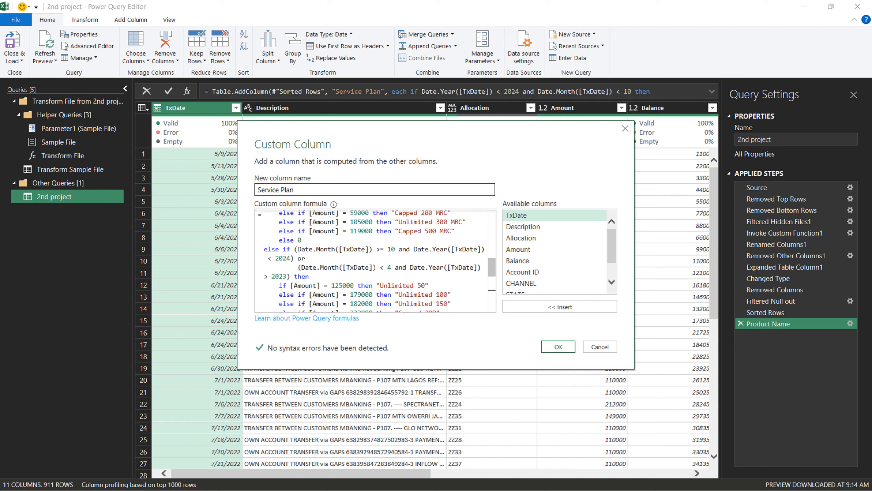
- Change the pasted block's first month condition to Date.Month([TxDate]) >= 4
key(BackSpace)
key(BackSpace)
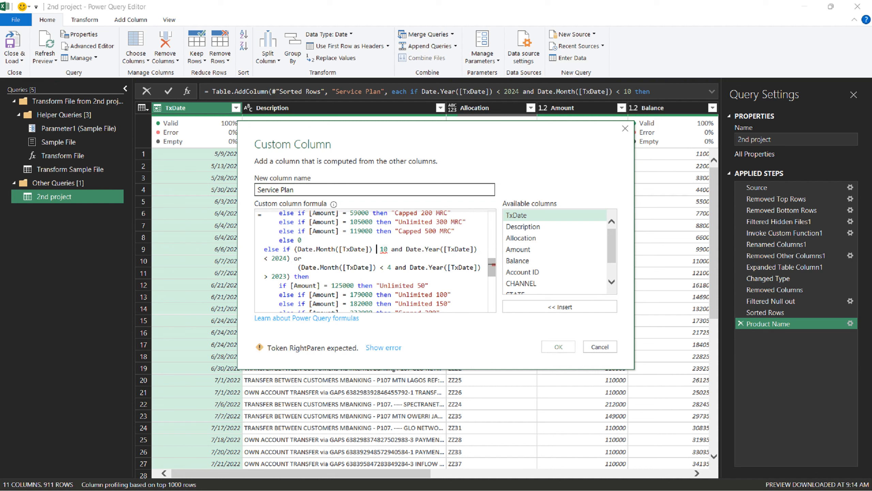
text(> )
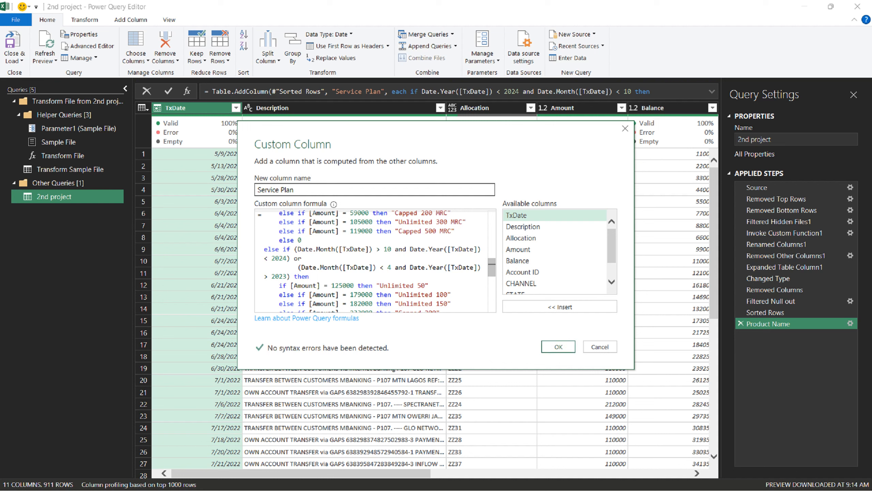
text(=)
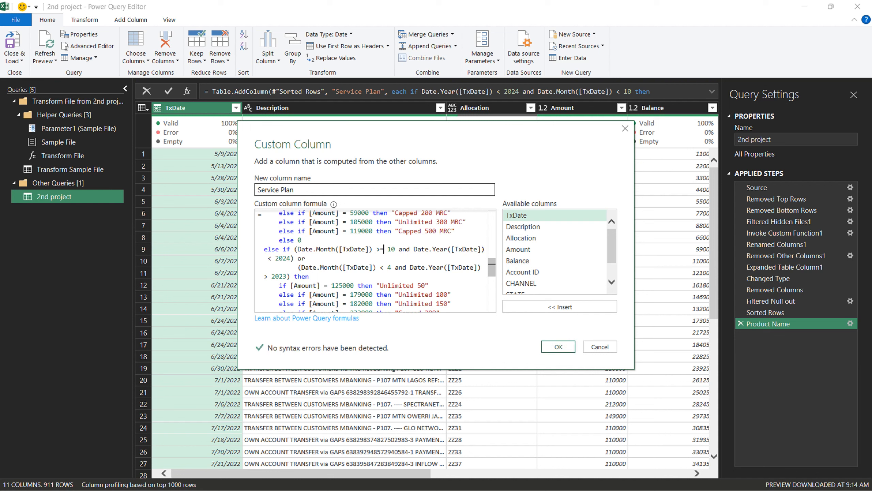
key(Delete)
key(Delete)
key(BackSpace)
text(4)
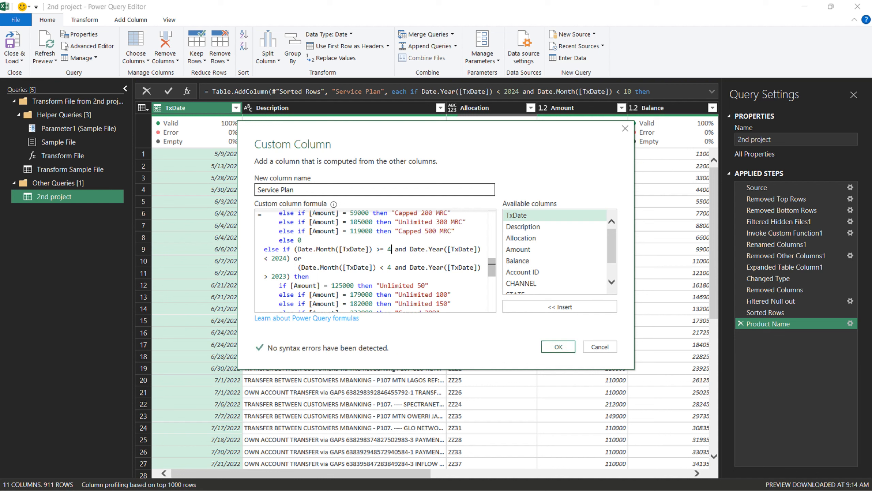
- Change the year condition of the pasted block's first line to Date.Year([TxDate]) > 2023
key(BackSpace)
key(BackSpace)
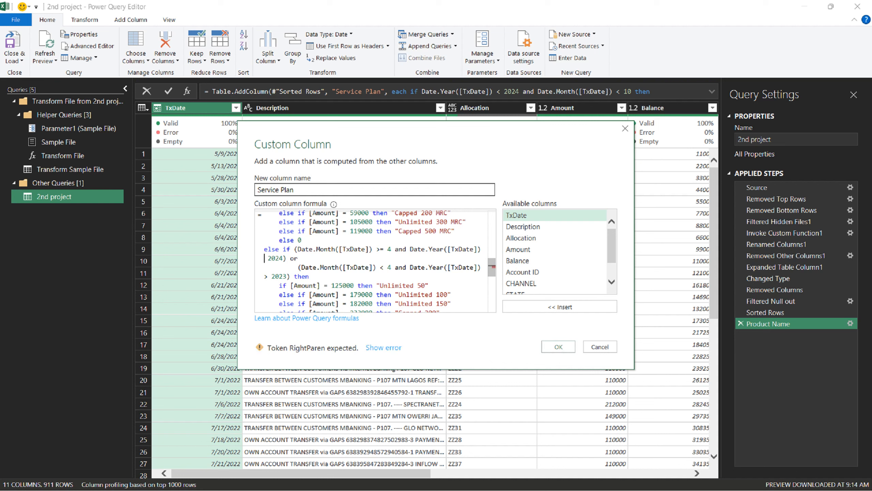
text(>)
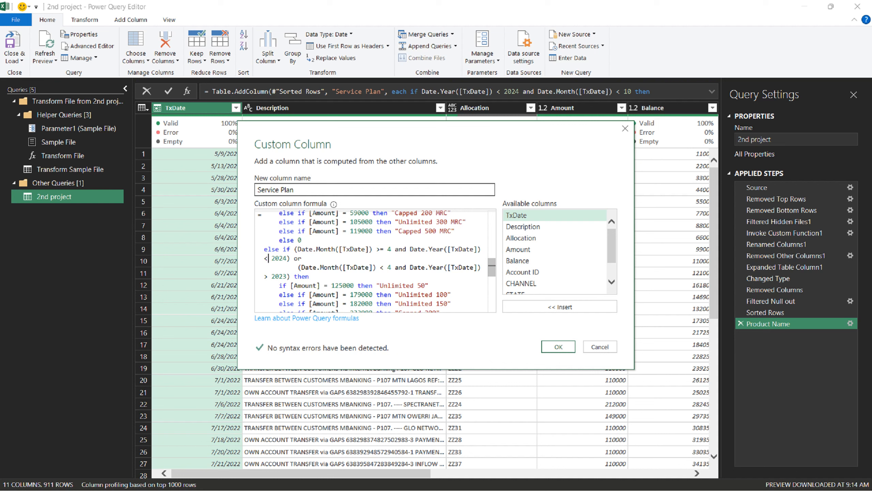
key(Right)
key(Right)
key(Right)
key(Right)
key(BackSpace)
text(3)
- Remove the alternative "or" month and year condition from the pasted block, keeping the then
key(shift+Down)
key(shift+Down)
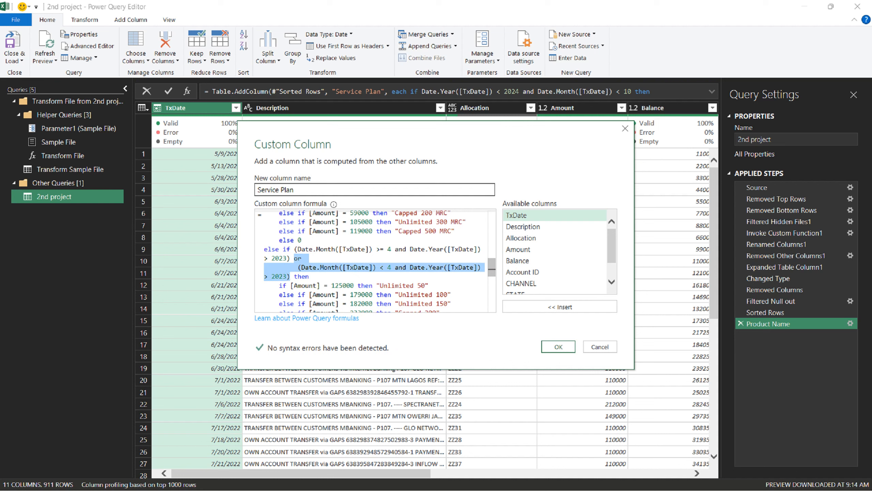
key(BackSpace)
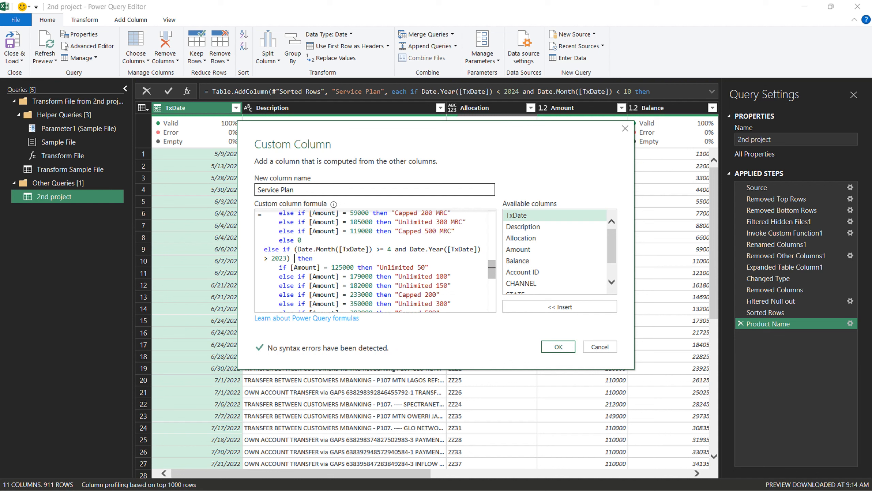
key(BackSpace)
- Check the April 2024 prices in Google Sheets and set the pasted block's non-recurrent Unlimited 50 amount to 140000 in Power Query
key(alt+Tab)
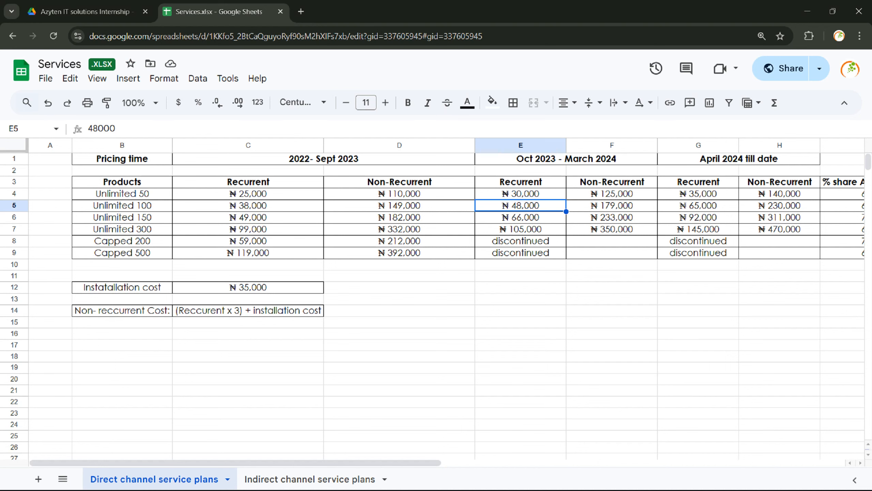
key(alt+Tab)
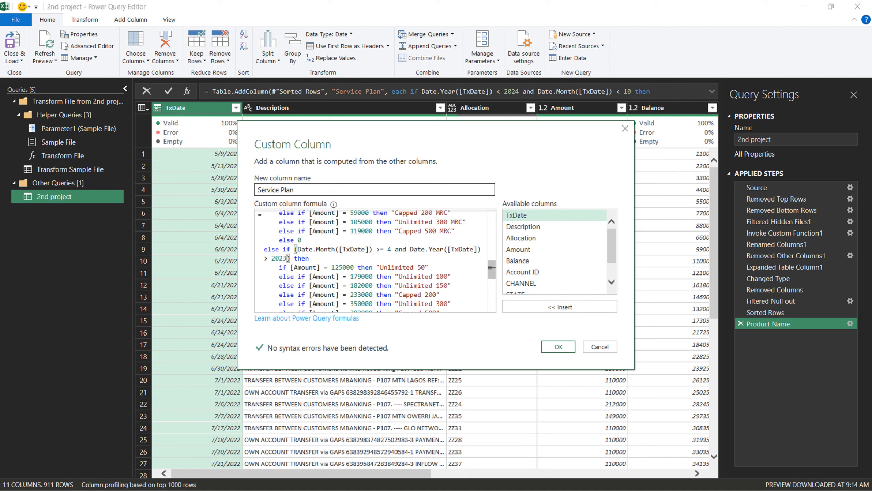
click(339, 267)
key(BackSpace)
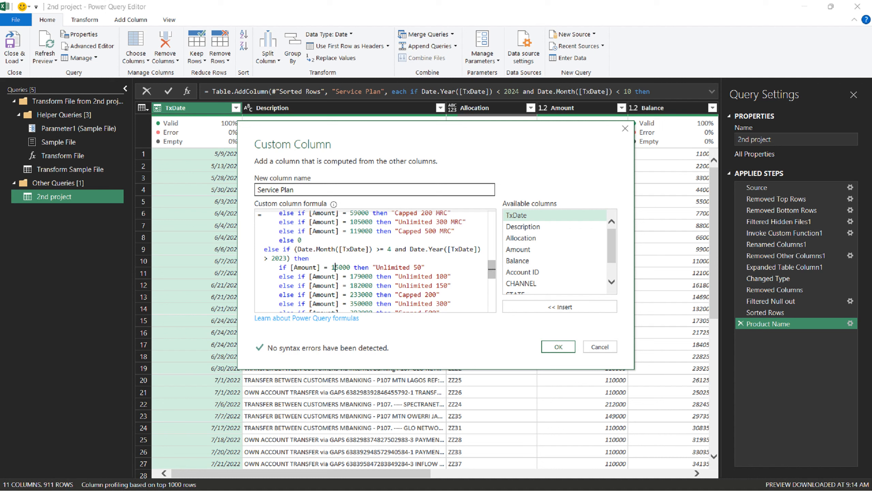
text(4)
key(Right)
key(BackSpace)
text(0)
- Check the price sheet again and set the pasted block's non-recurrent Unlimited 100 amount to 230000
key(alt+Tab)
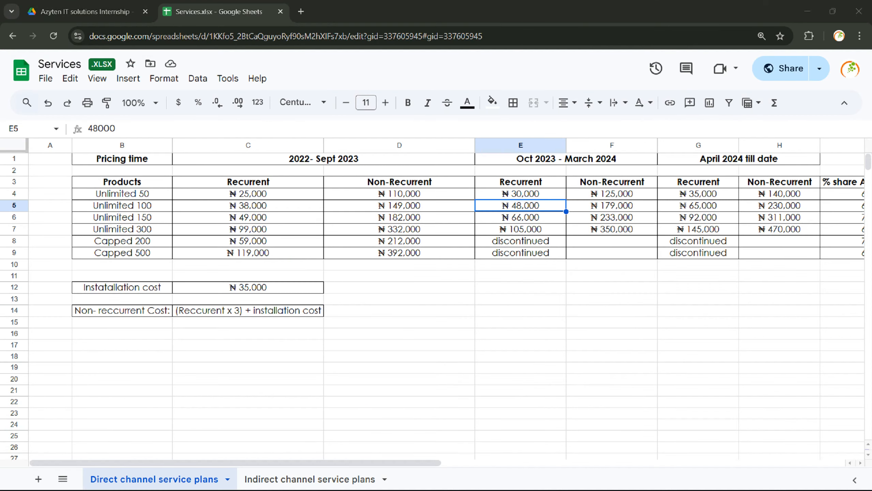
key(alt+Tab)
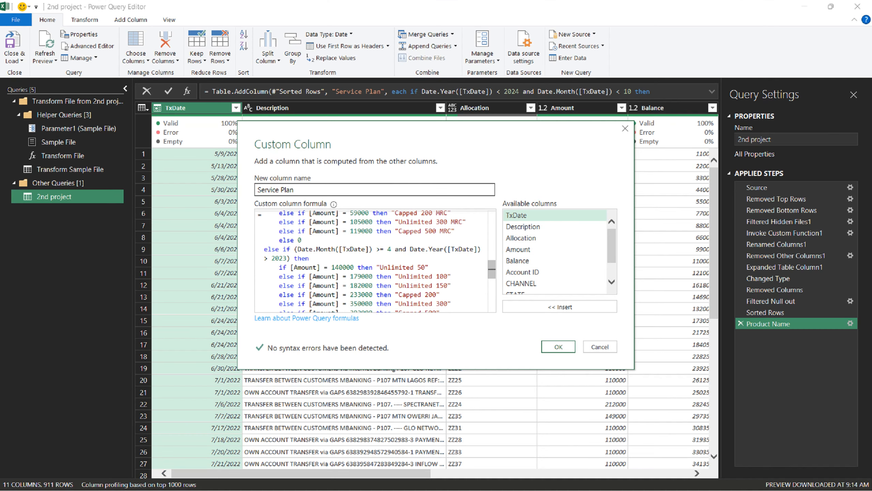
click(362, 277)
key(BackSpace)
key(BackSpace)
text(230)
- Look up the next price in Google Sheets and set the pasted block's non-recurrent Unlimited 150 amount to 310000
key(alt+Tab)
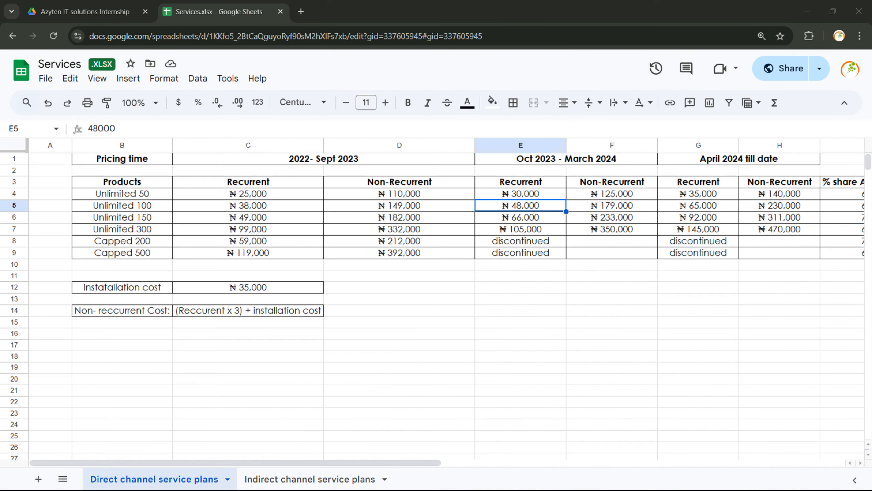
key(alt+Tab)
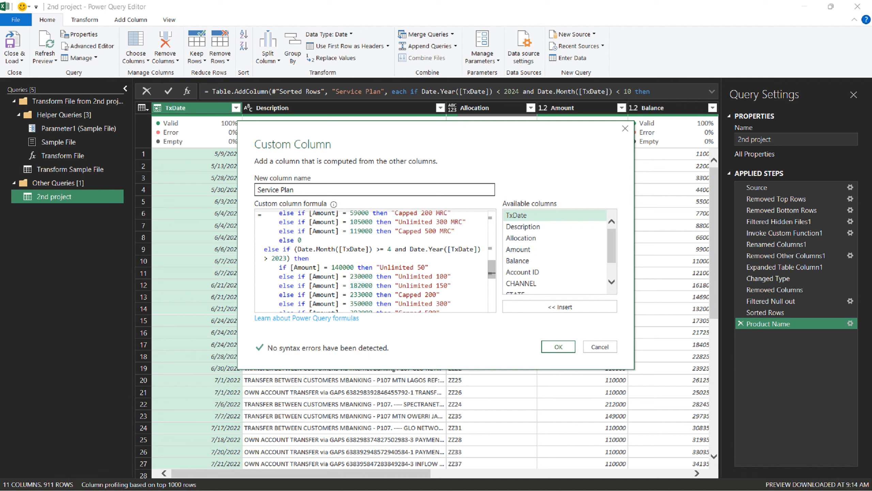
text(1000)
key(BackSpace)
text(310)
- Delete the discontinued non-recurrent Capped 200 and Capped 500 lines from the pasted block
drag(440, 295, 279, 294)
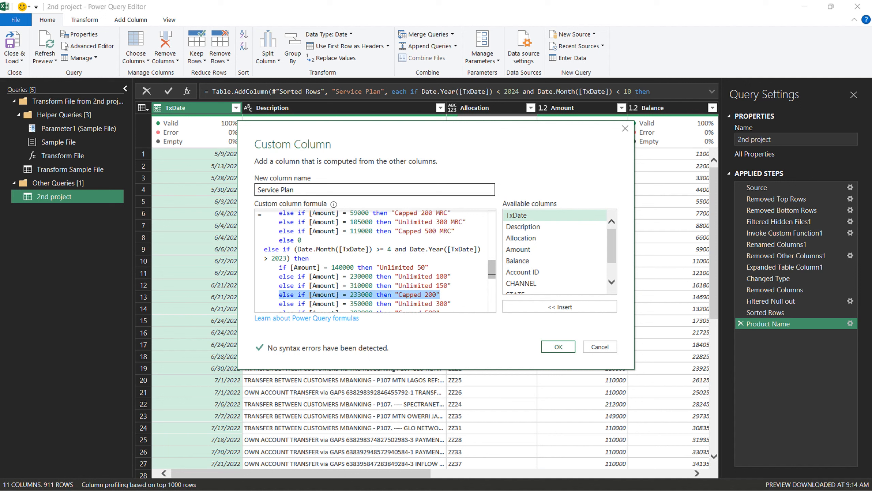
key(BackSpace)
key(BackSpace)
key(BackSpace)
key(BackSpace)
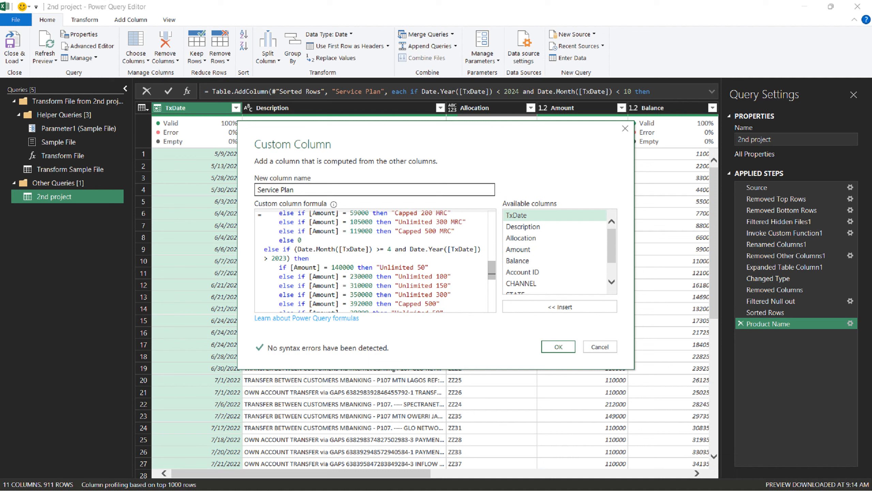
drag(278, 303, 445, 226)
key(BackSpace)
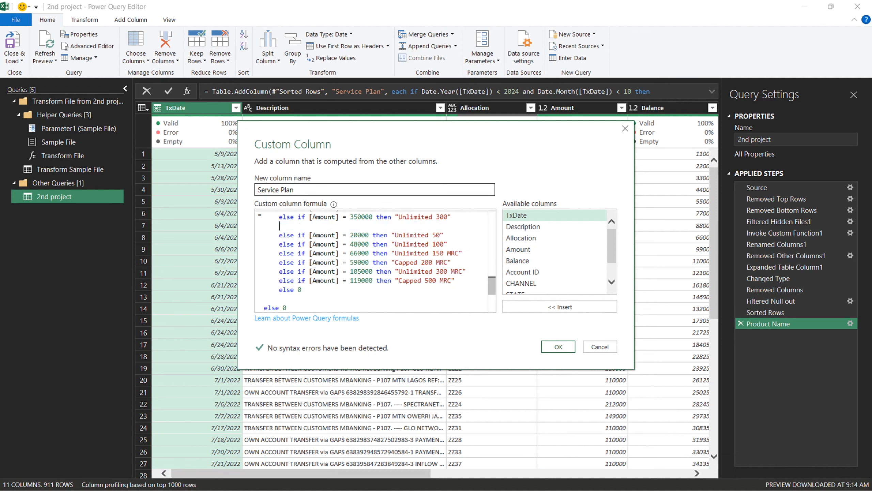
key(BackSpace)
key(BackSpace)
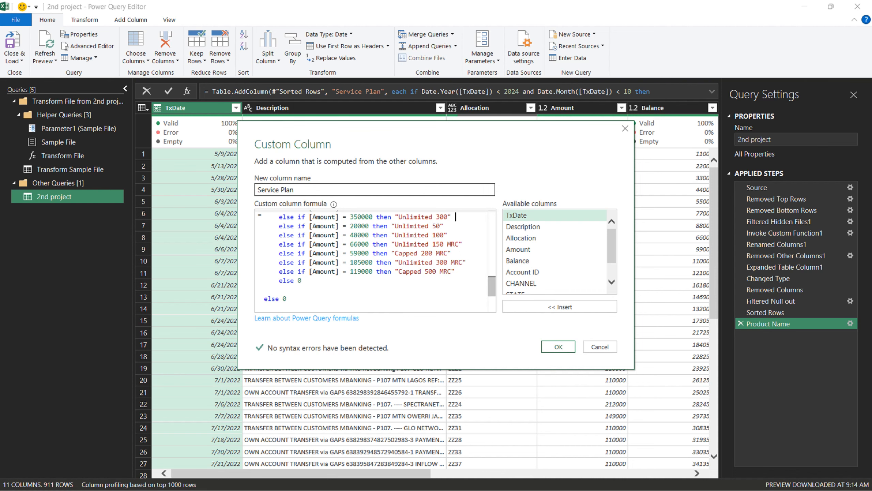
- Set the non-recurrent Unlimited 300 amount in the pasted block to 470000 and check it against the price sheet
click(358, 216)
key(BackSpace)
key(BackSpace)
text(47)
key(alt+Tab)
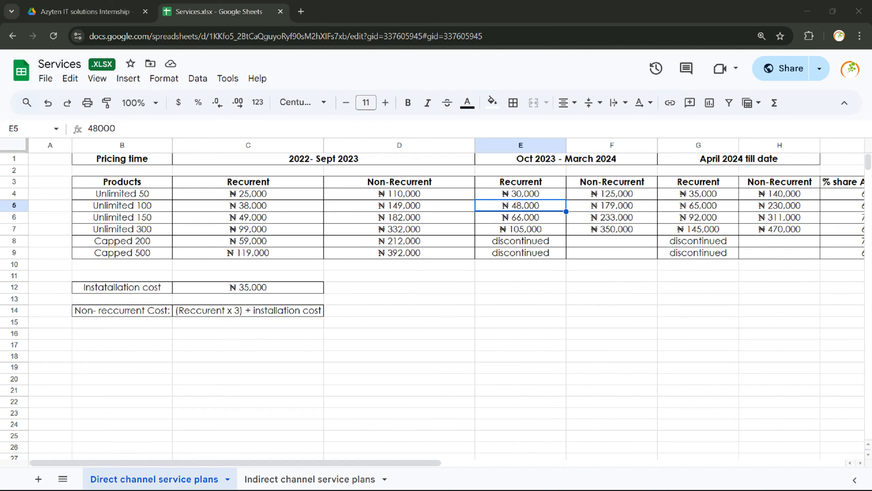
key(alt+Tab)
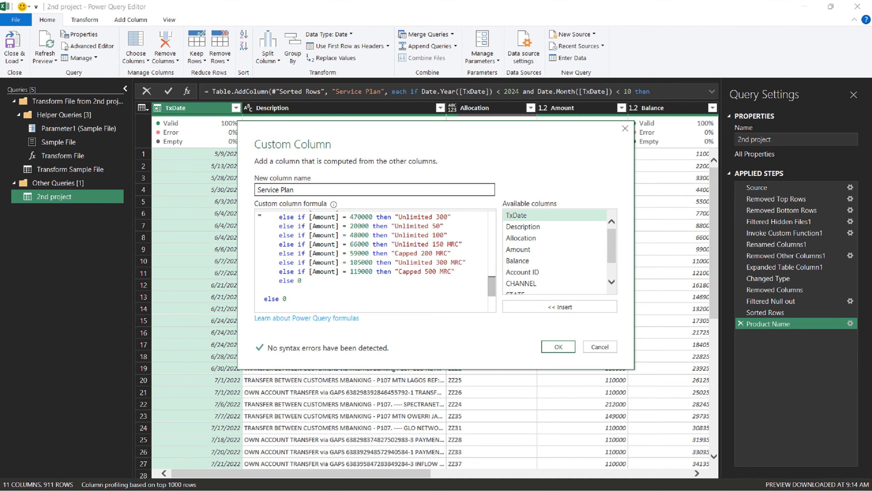
- Look up the April 2024 recurrent prices in Google Sheets and set the pasted block's recurrent Unlimited 50 amount to 35000
key(alt+Tab)
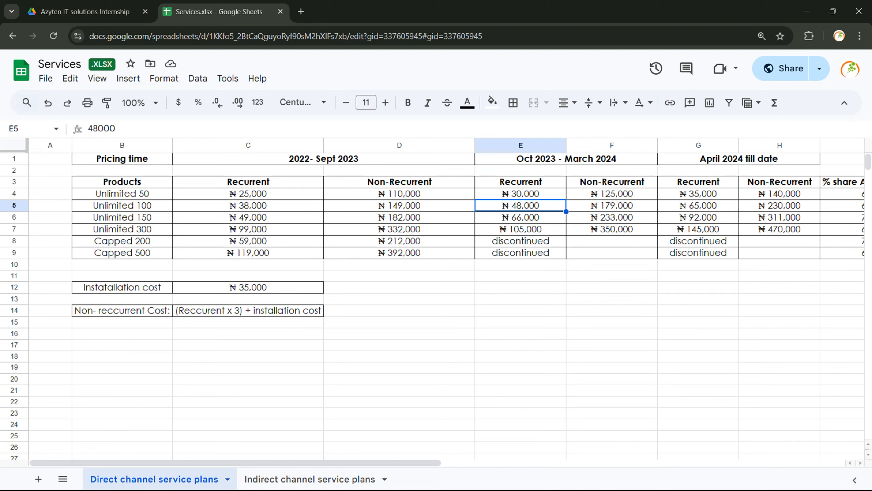
key(alt+Tab)
key(alt+shift+Tab)
key(alt+Tab)
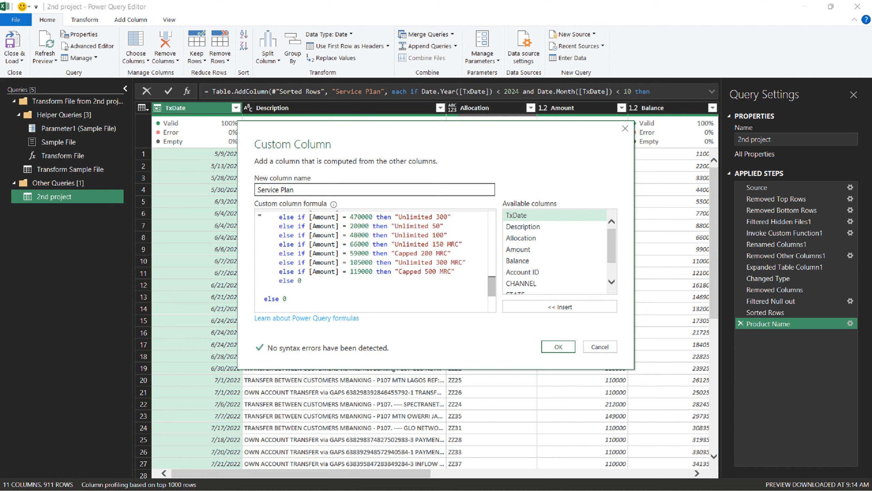
key(BackSpace)
text(35)
key(BackSpace)
- Consult the price sheet and set the pasted block's recurrent Unlimited 100 amount to 65000
key(alt+Tab)
key(alt+Tab)
click(357, 235)
key(BackSpace)
key(BackSpace)
text(65)
- Check the recurrent prices in Google Sheets and set the pasted block's Unlimited 150 MRC amount to 92000
key(alt+Tab)
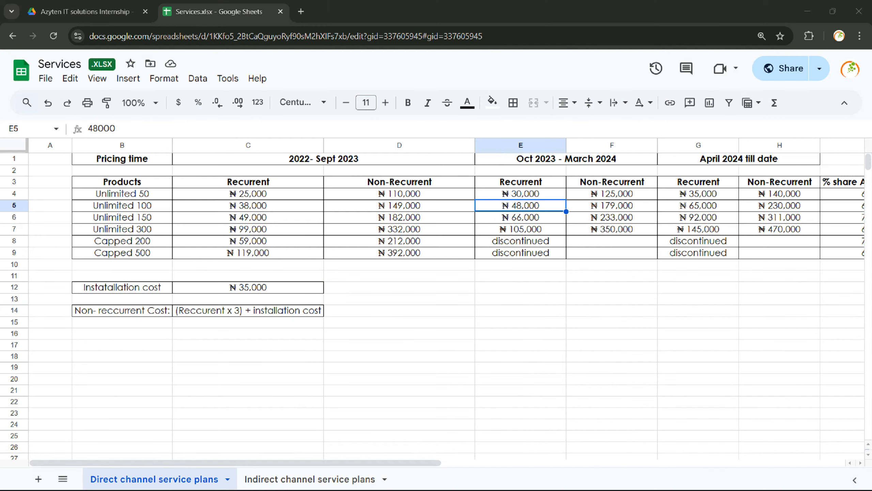
key(alt+Tab)
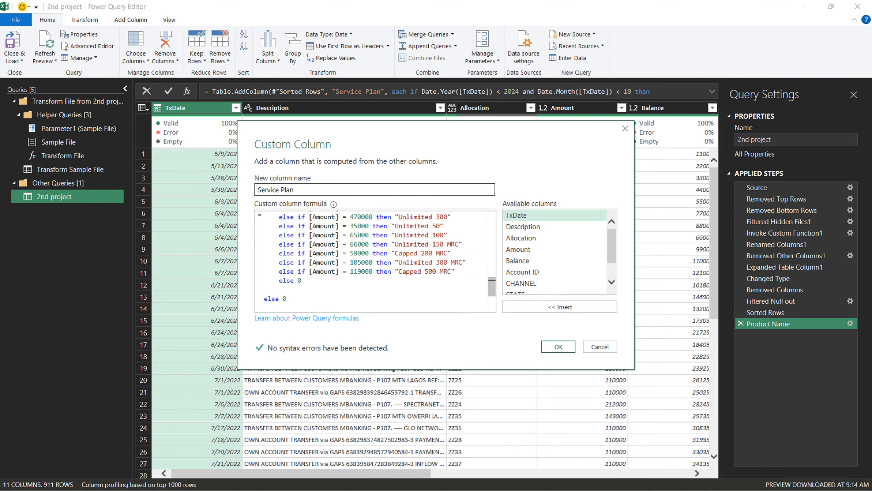
click(358, 244)
key(BackSpace)
key(BackSpace)
text(92)
- Delete the discontinued Capped 200 MRC line from the pasted block
drag(455, 253, 279, 254)
key(BackSpace)
key(BackSpace)
key(BackSpace)
key(BackSpace)
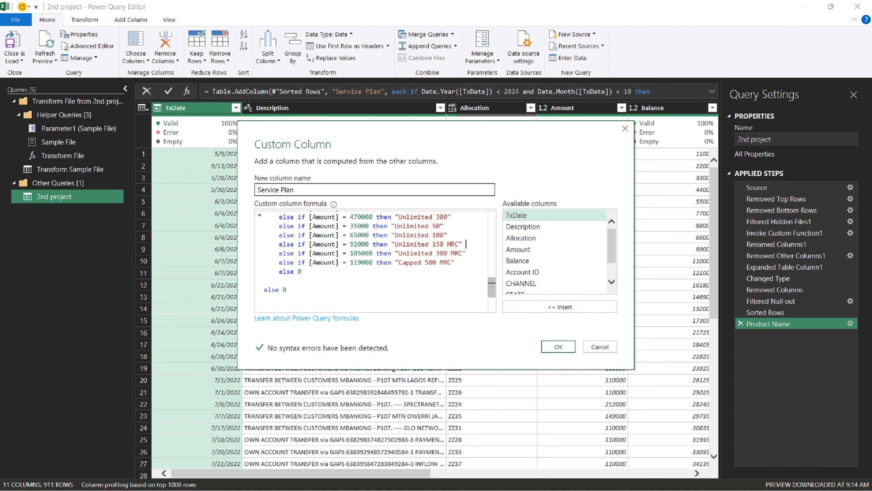
- Delete the Capped 500 MRC line from the April 2024 block of the custom column formula
drag(278, 262, 457, 262)
key(BackSpace)
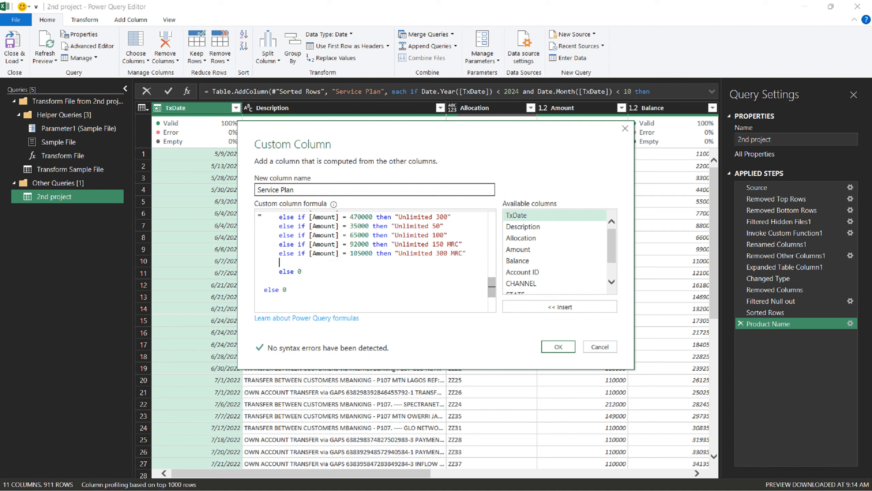
key(BackSpace)
key(BackSpace)
key(BackSpace)
text(4)
- Set the recurrent Unlimited 50 amount to 30000 in the October 2023 to March 2024 block
scroll(374, 261, up, 3)
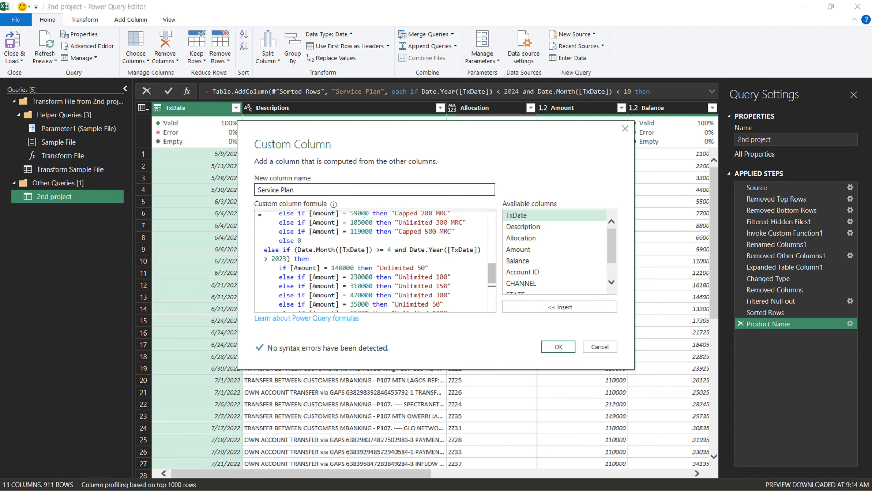
scroll(375, 261, up, 1)
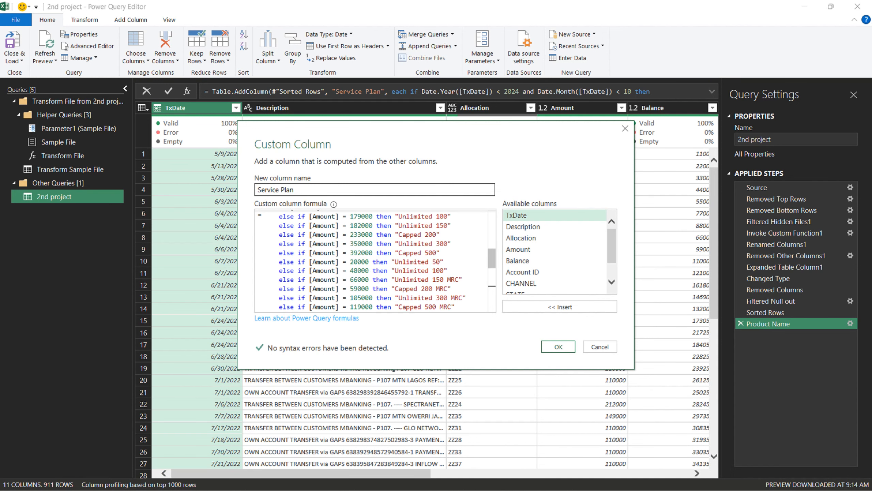
click(358, 262)
key(BackSpace)
text(3)
- Delete the non-recurrent Capped 200 line from the October 2023 to March 2024 block
scroll(374, 261, up, 3)
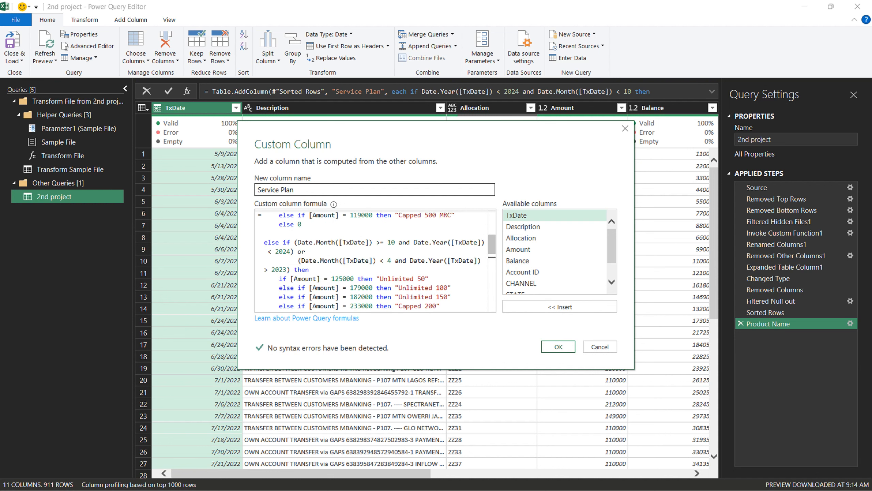
scroll(374, 261, down, 2)
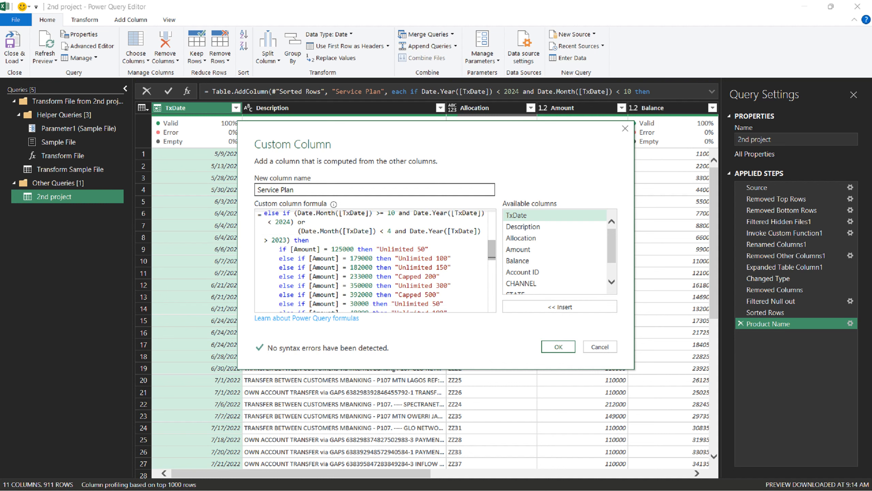
drag(446, 276, 279, 277)
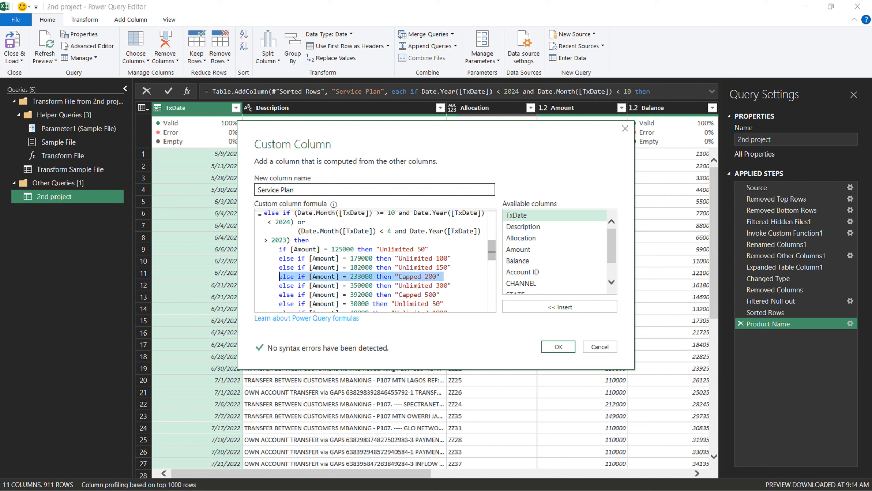
key(BackSpace)
key(BackSpace)
key(BackSpace)
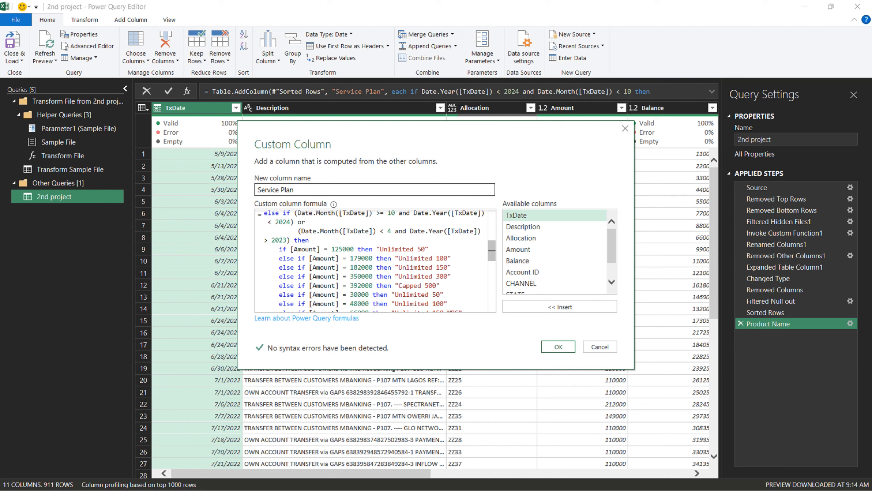
- Delete the non-recurrent Capped 500 line from the same pricing block and apply the Service Plan formula
drag(279, 285, 441, 285)
key(BackSpace)
key(BackSpace)
key(BackSpace)
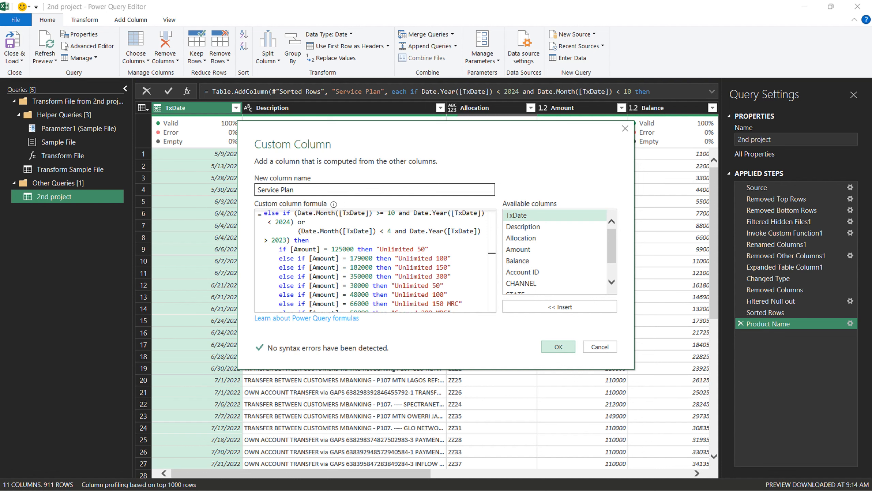
click(559, 346)
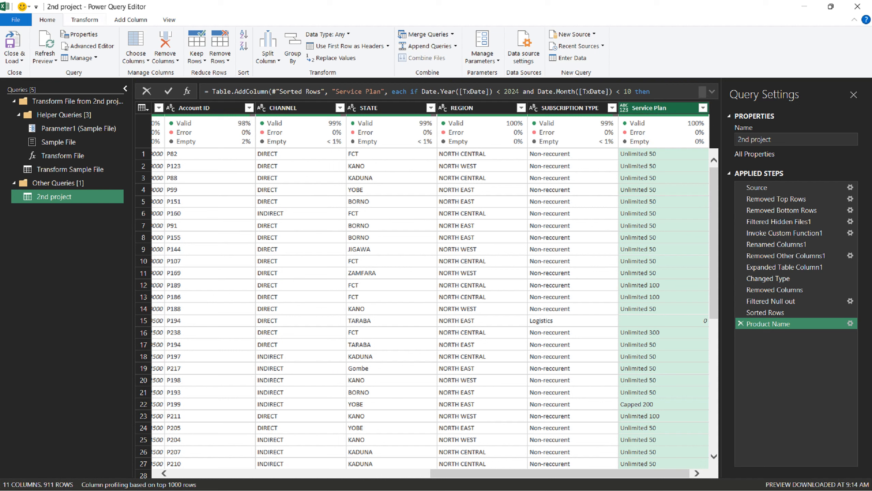
- Count the rows of the full table and remove the row-count step from the query
click(85, 20)
click(88, 58)
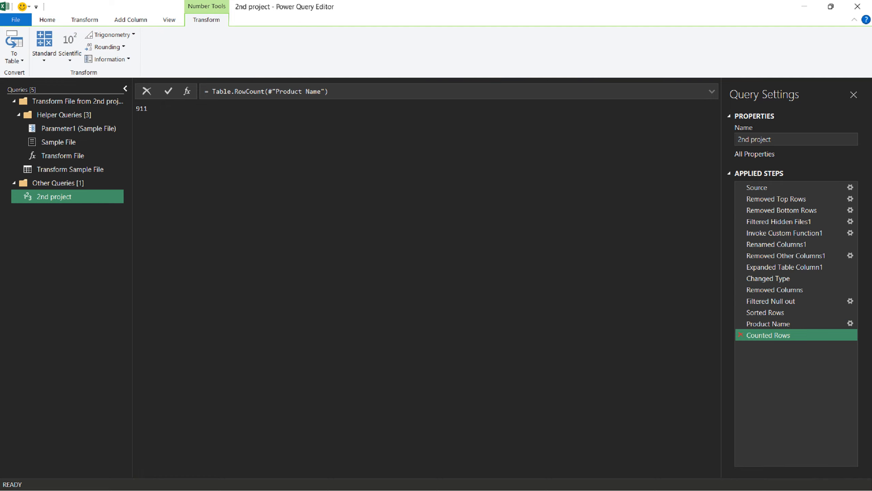
click(740, 334)
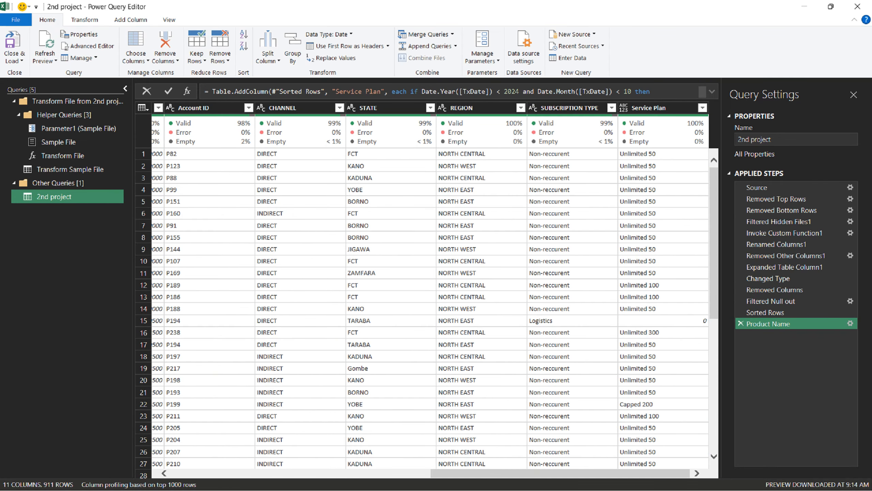
- Filter the Service Plan column to exclude the value 0
click(703, 108)
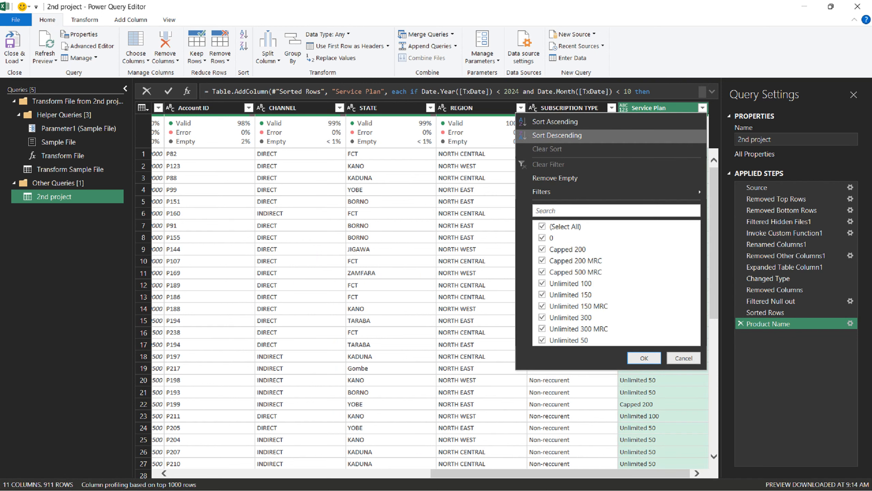
click(542, 238)
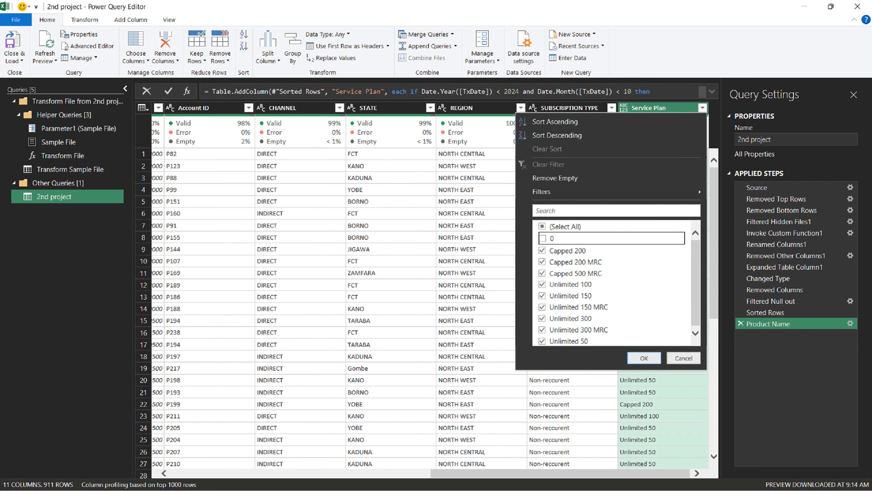
click(644, 358)
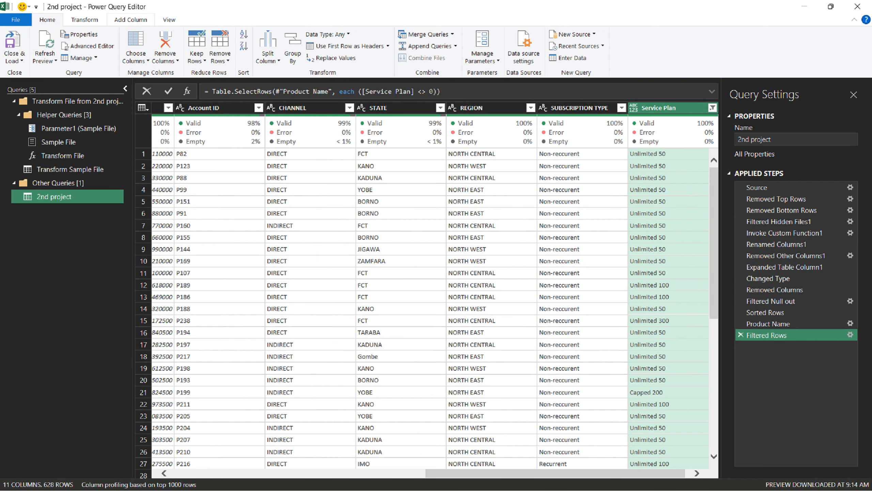
- Count the filtered rows, and remove both the row-count step and the Service Plan filter step
click(84, 20)
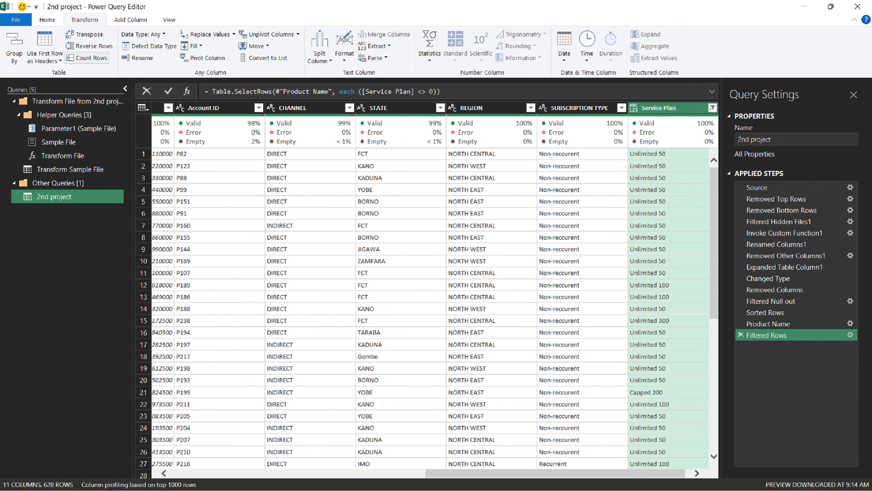
click(81, 57)
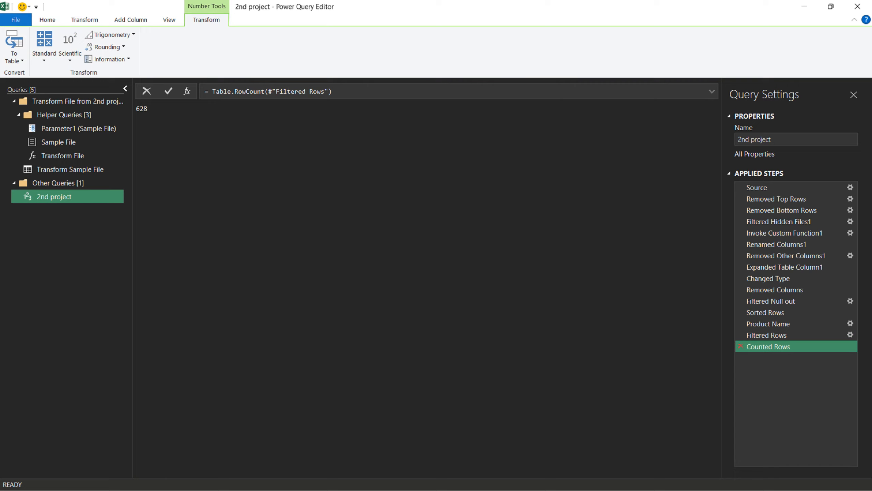
click(741, 345)
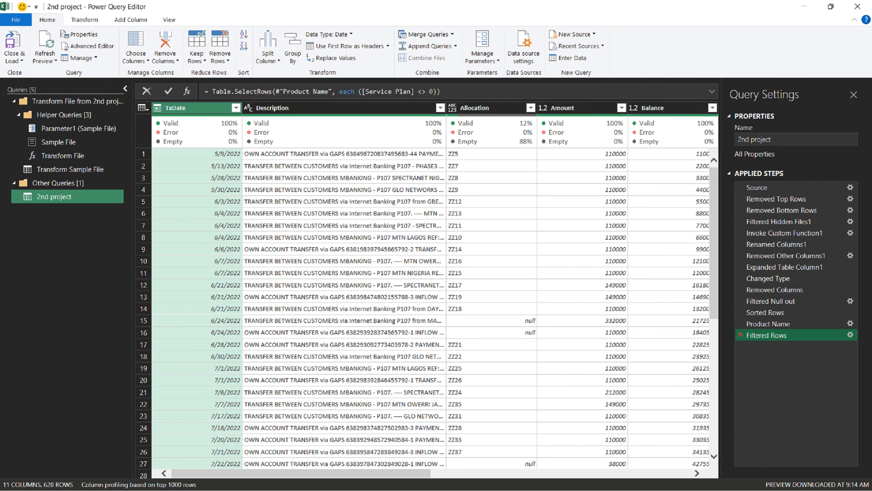
click(741, 334)
- Filter the Service Plan column to show only rows with the value 0
drag(301, 473, 560, 474)
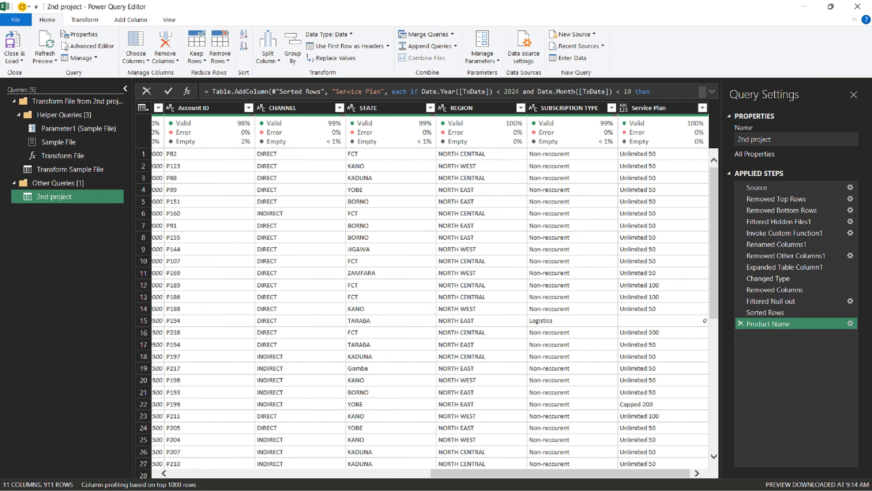
click(702, 108)
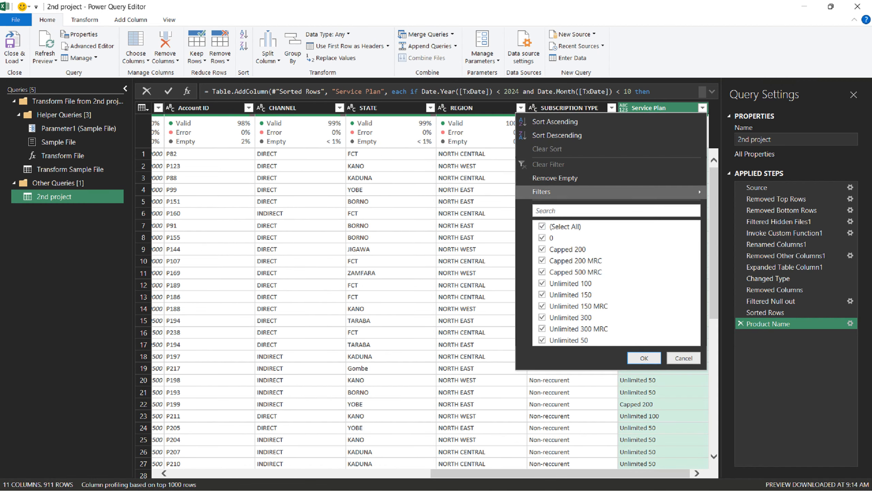
click(542, 227)
click(543, 238)
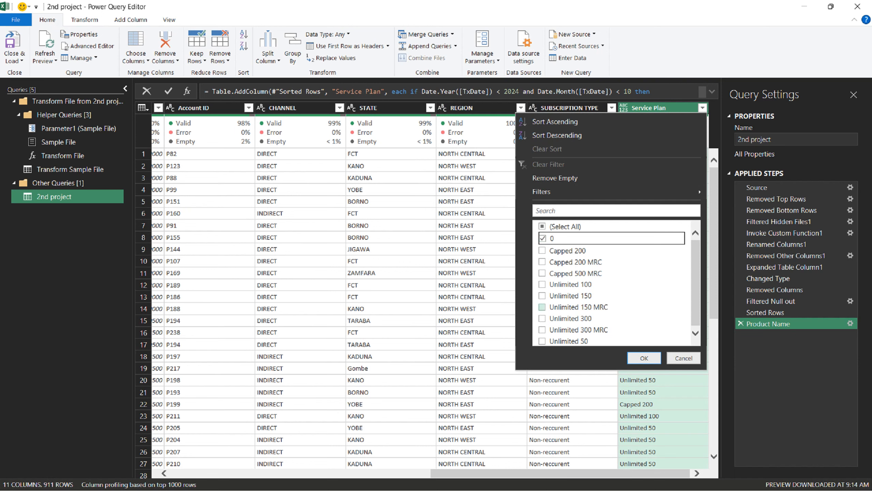
click(644, 358)
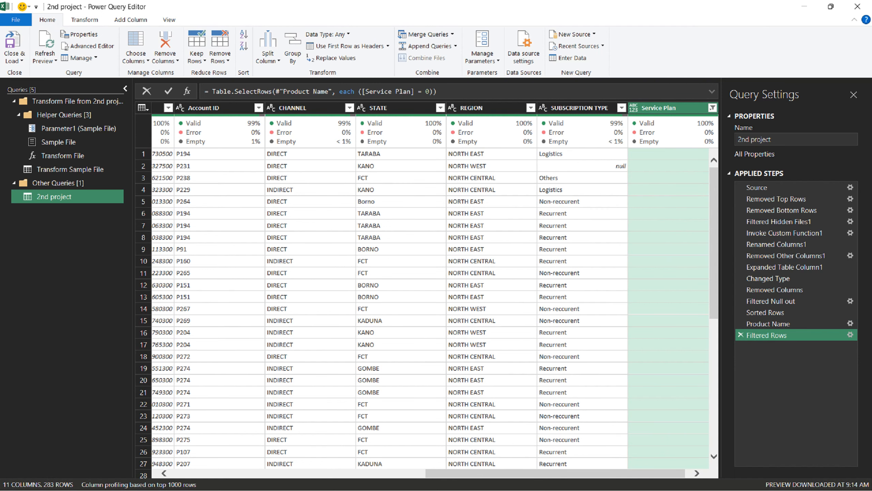
- Examine the subscription type, region, transaction date and amount of the first Recurrent row among the unmatched rows
click(582, 213)
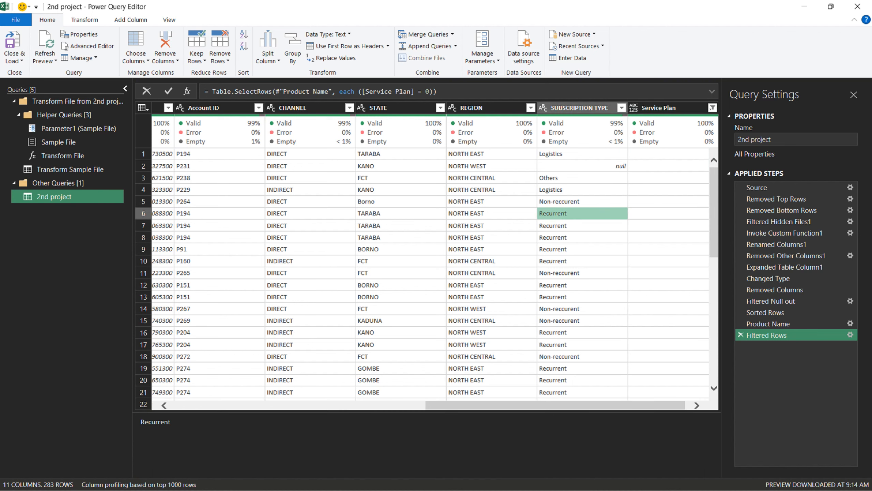
click(491, 213)
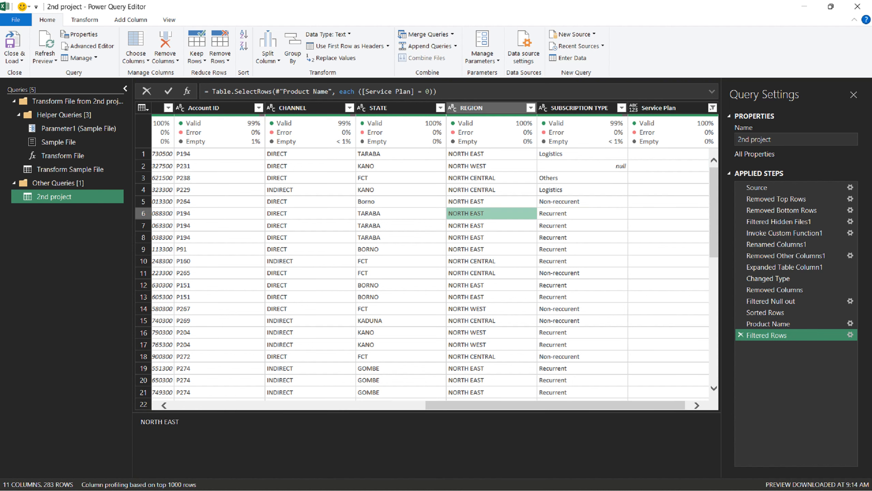
key(Left)
key(Left)
key(Left)
key(Left)
key(Left)
key(Right)
key(Left)
key(Left)
key(Left)
key(Left)
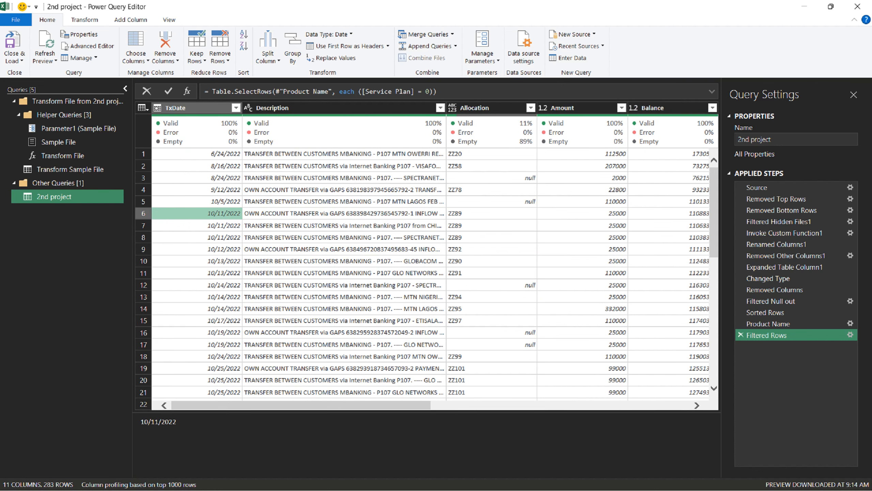
key(Left)
key(Right)
key(Right)
key(Right)
key(Right)
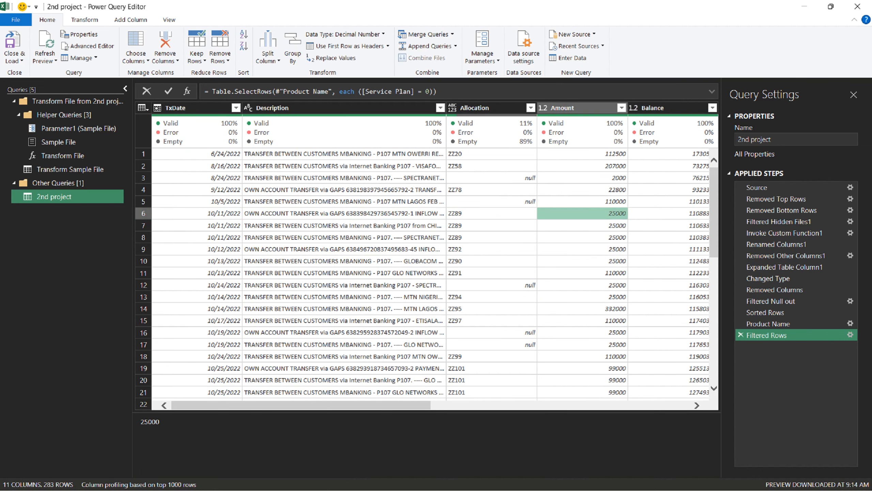
- Inspect the Non-reccurent row directly above across its columns and review the remaining rows without a service plan
key(Up)
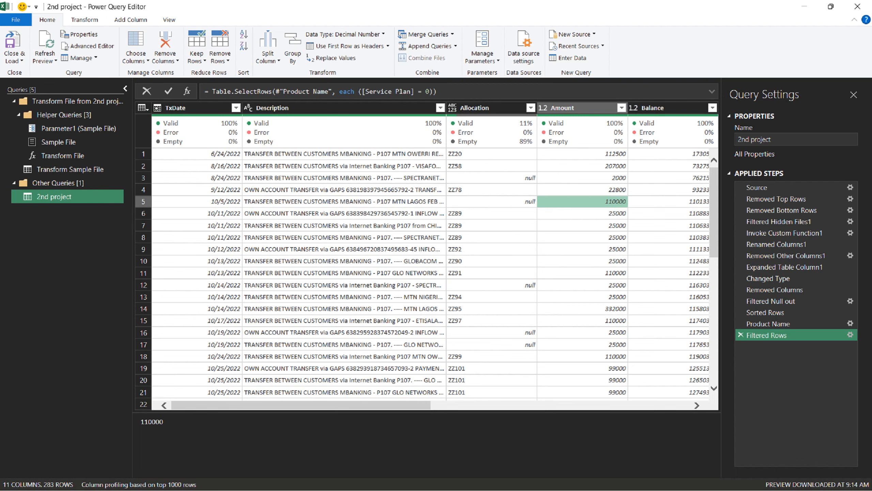
key(Right)
key(Right)
key(Right)
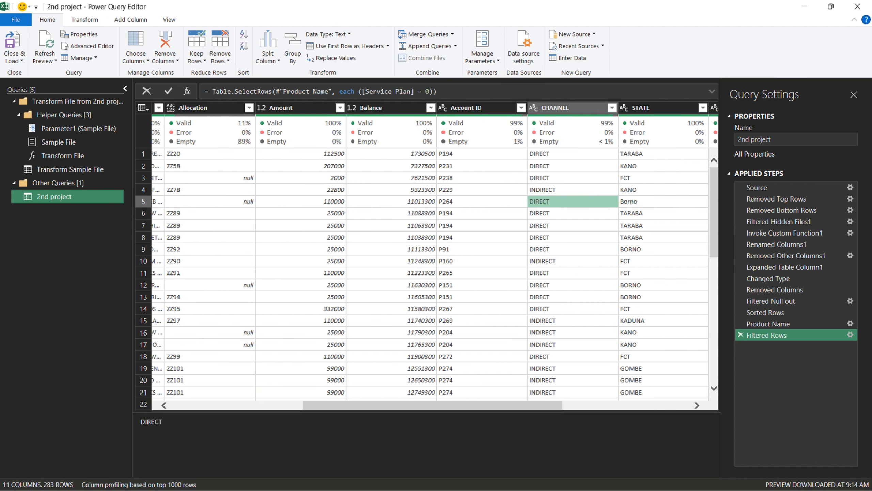
key(Right)
key(Right)
key(Right)
key(Right)
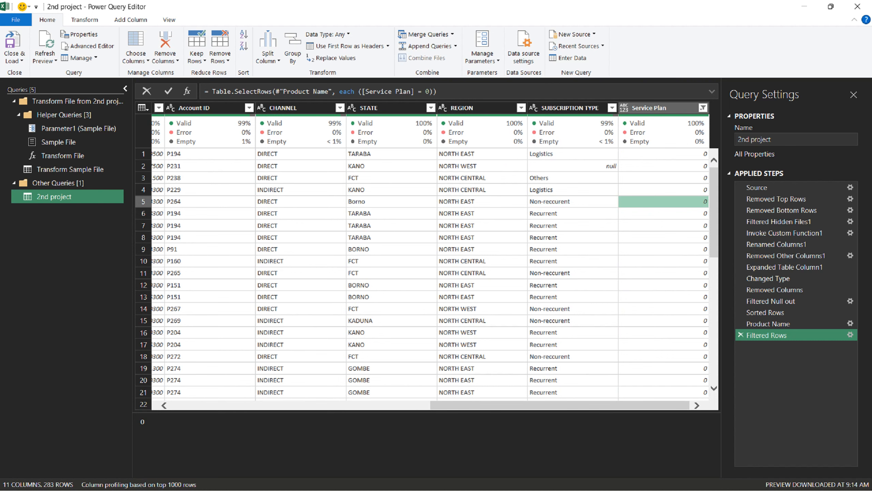
scroll(431, 275, down, 20)
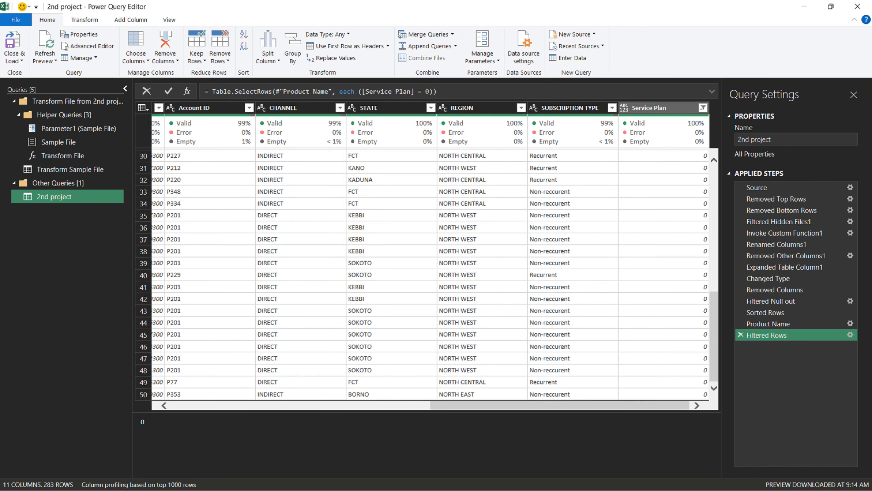
scroll(428, 274, down, 20)
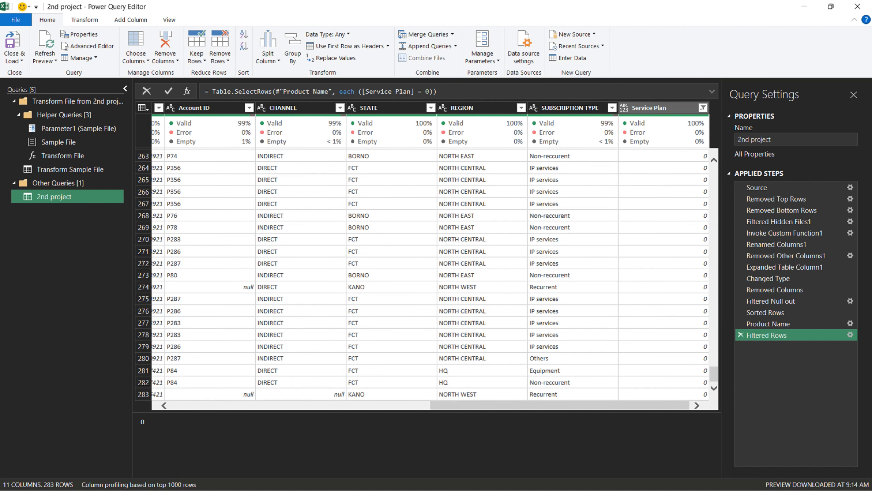
- Filter the SUBSCRIPTION TYPE column to only Non-reccurent and Recurrent
click(612, 108)
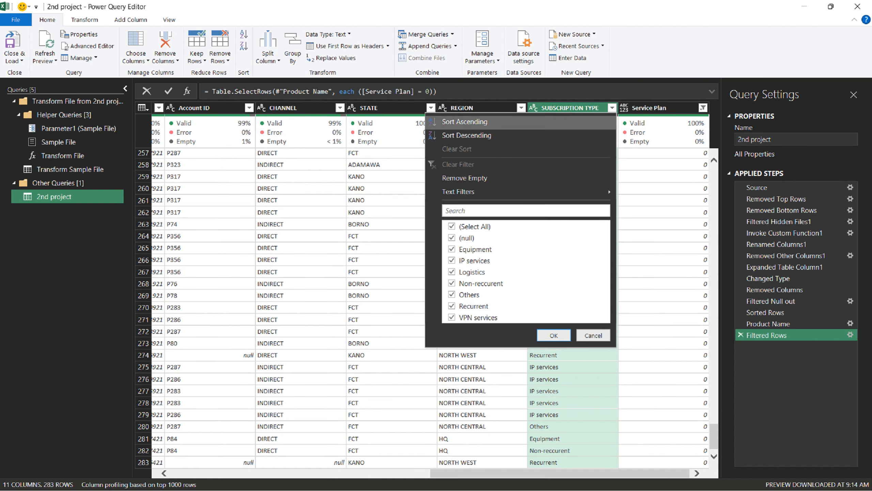
click(451, 226)
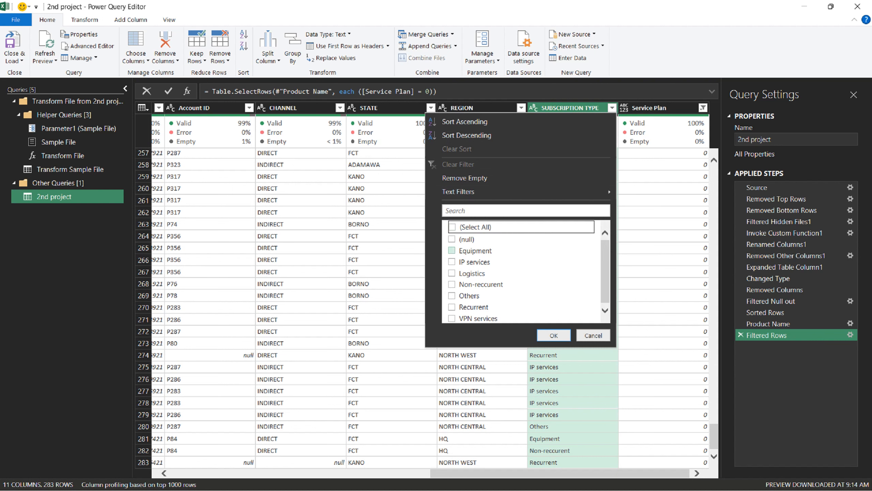
click(452, 284)
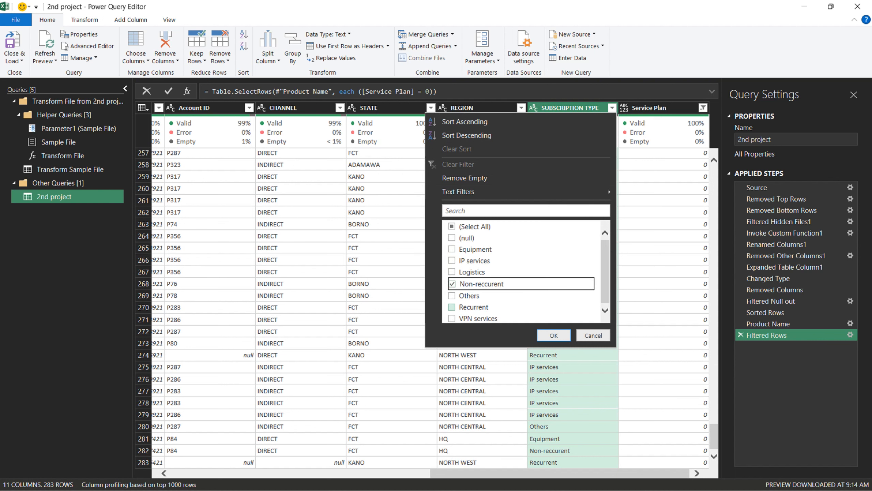
click(452, 306)
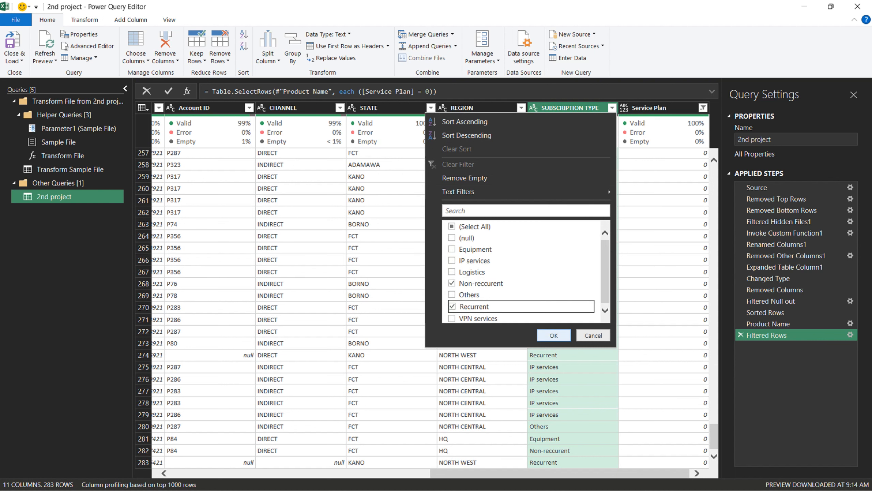
key(Return)
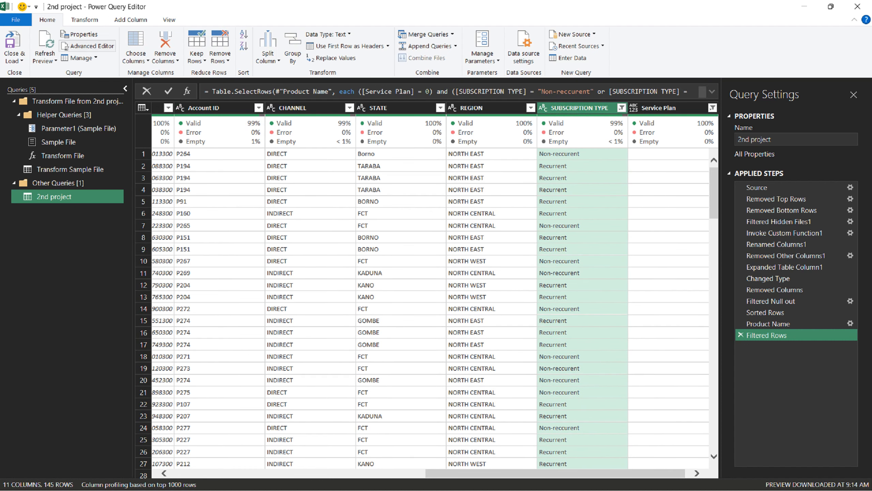
- Count the rows left by the subscription type and Service Plan filters, and remove the Counted Rows step again
click(84, 20)
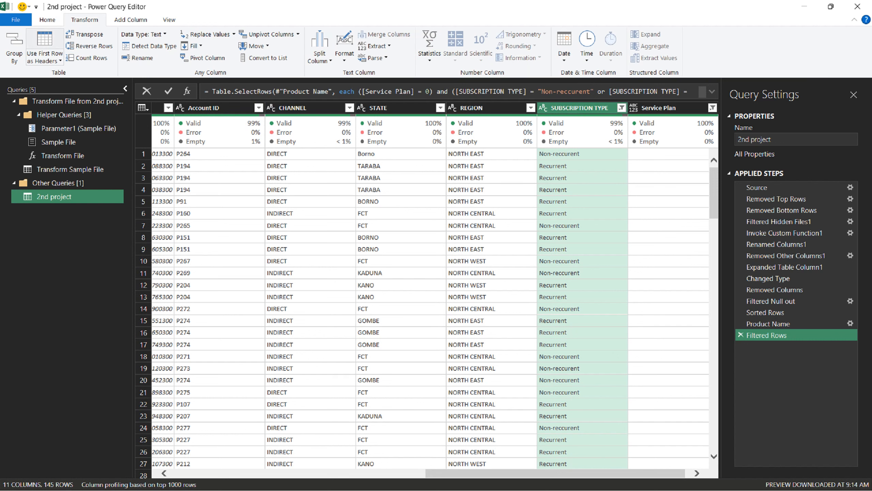
click(87, 57)
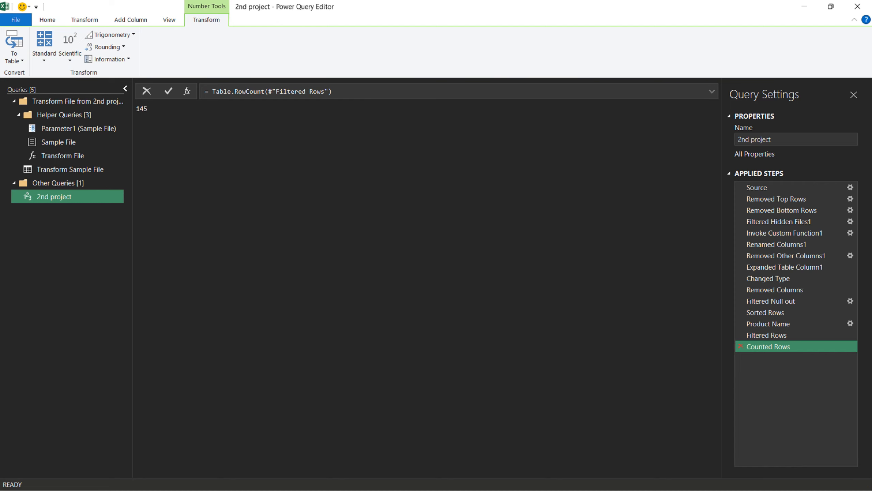
click(741, 346)
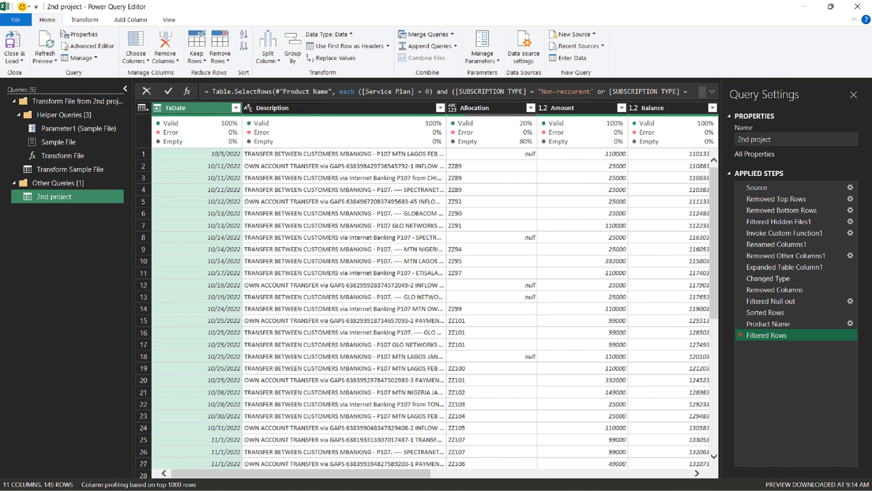
- Delete the Filtered Rows and Sorted Rows steps from the 2nd project query
click(741, 335)
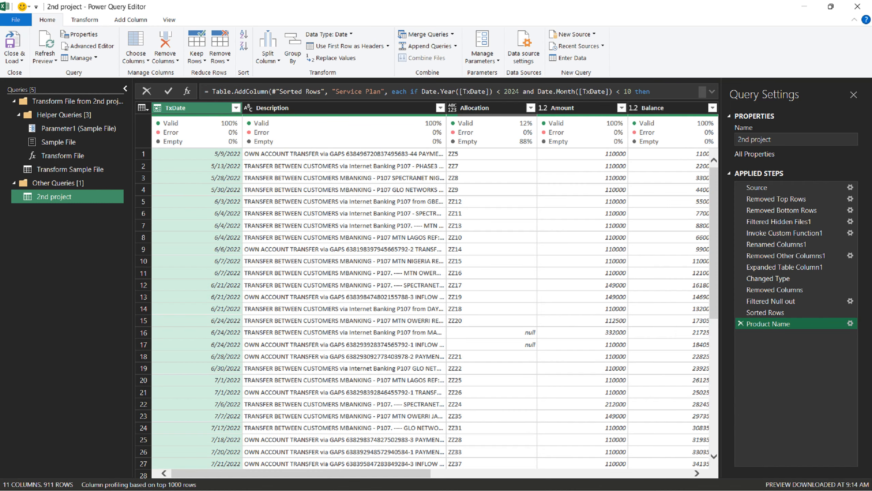
drag(322, 474, 583, 473)
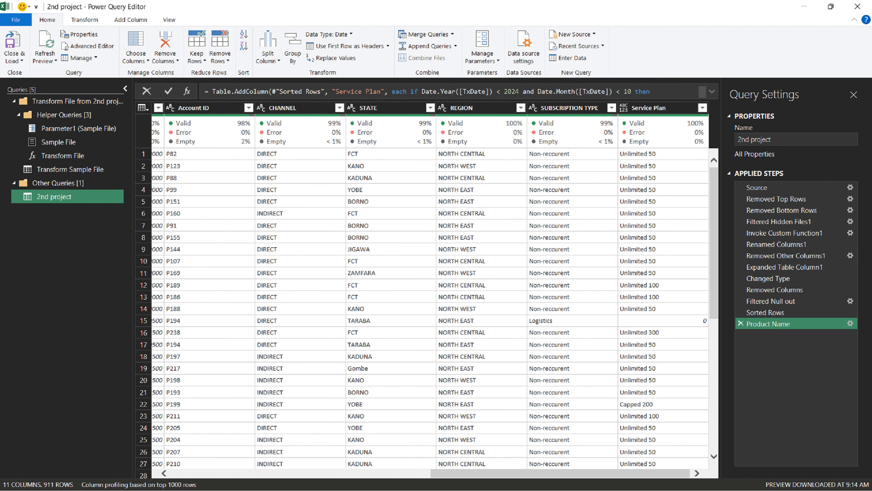
click(766, 313)
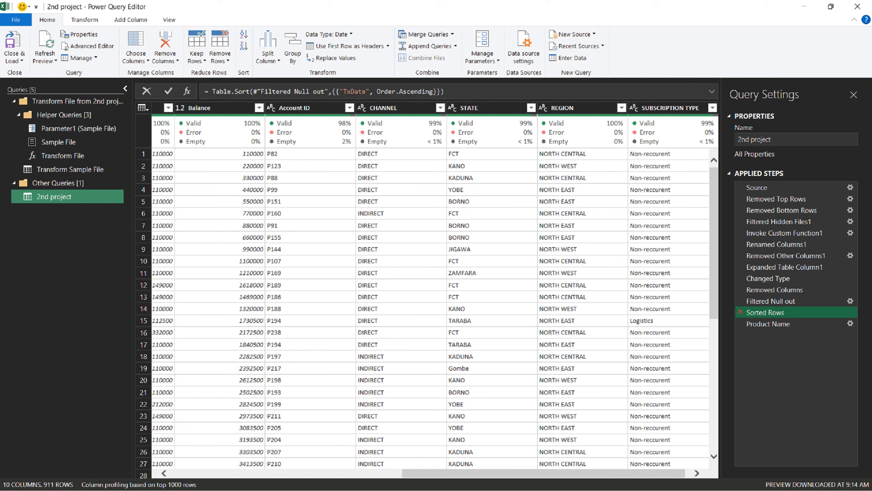
click(741, 312)
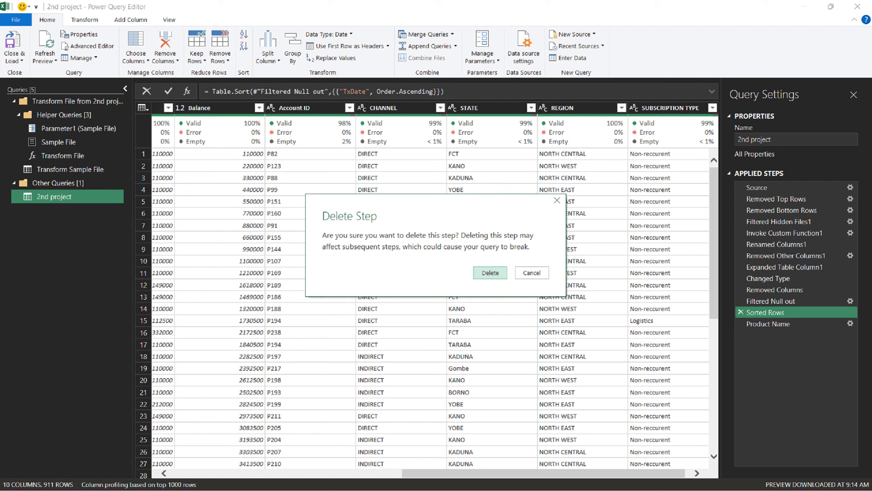
key(Return)
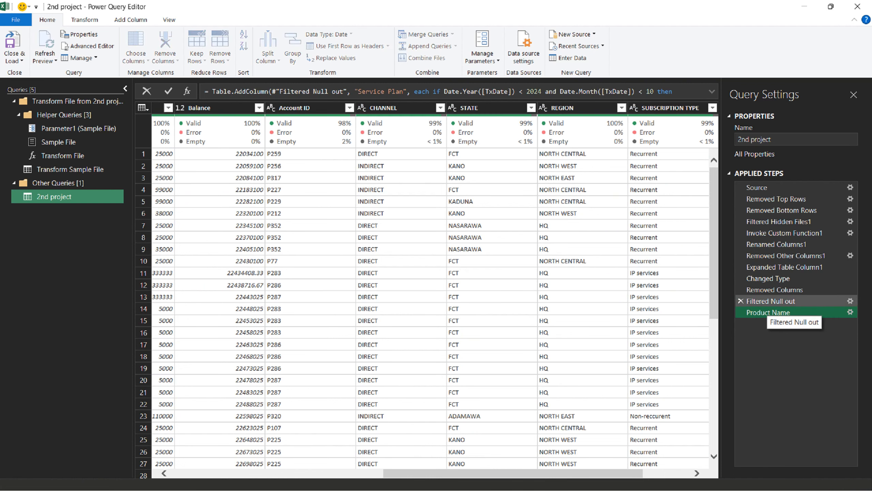
- Insert an ascending sort on the TxDate column directly after the Filtered Null out step
click(769, 301)
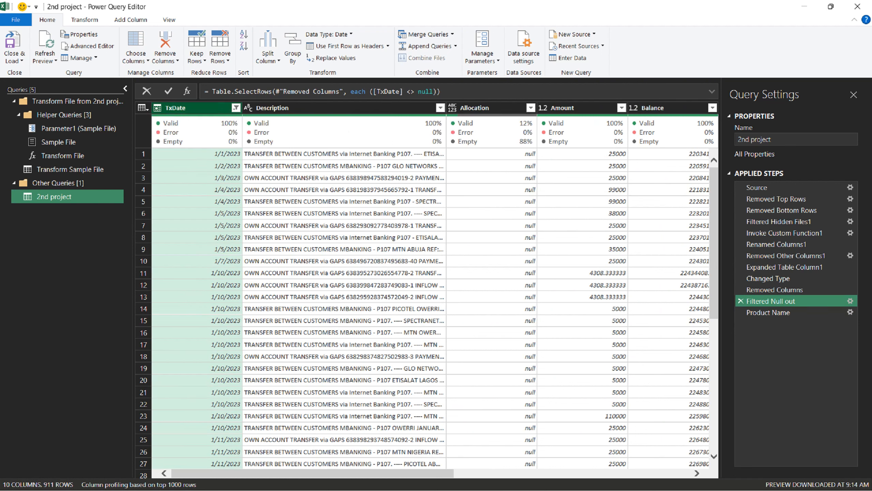
click(236, 108)
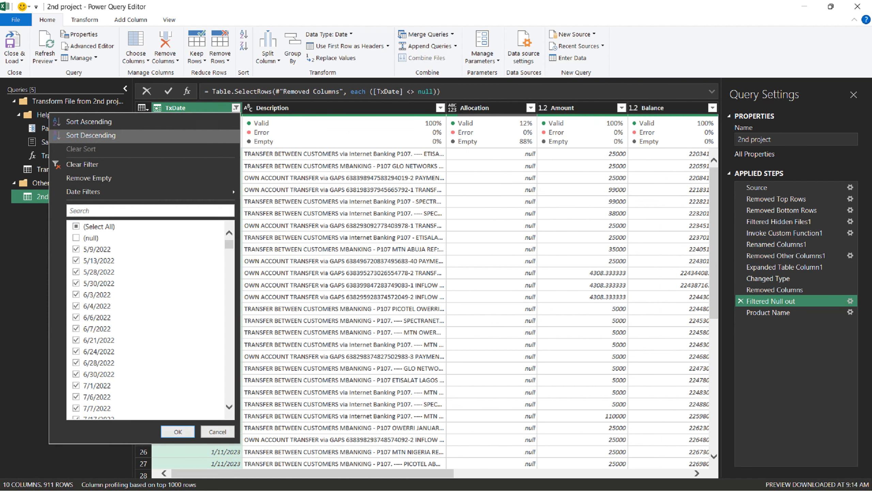
click(89, 121)
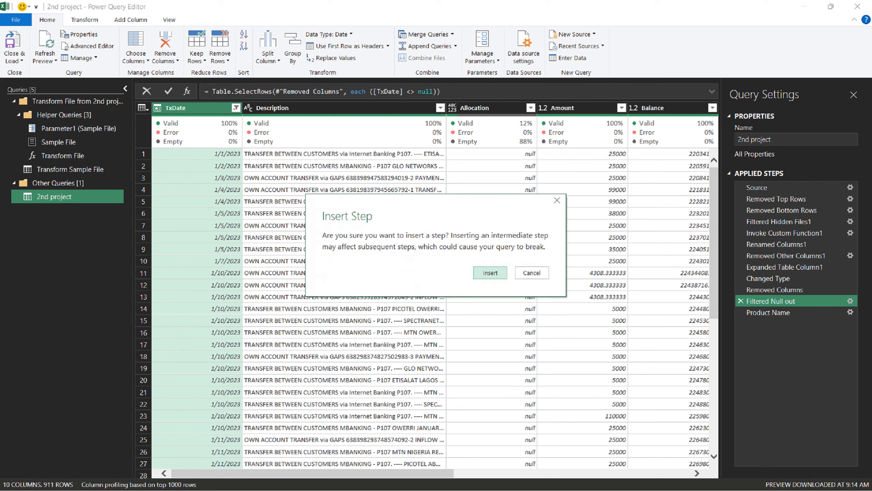
key(Return)
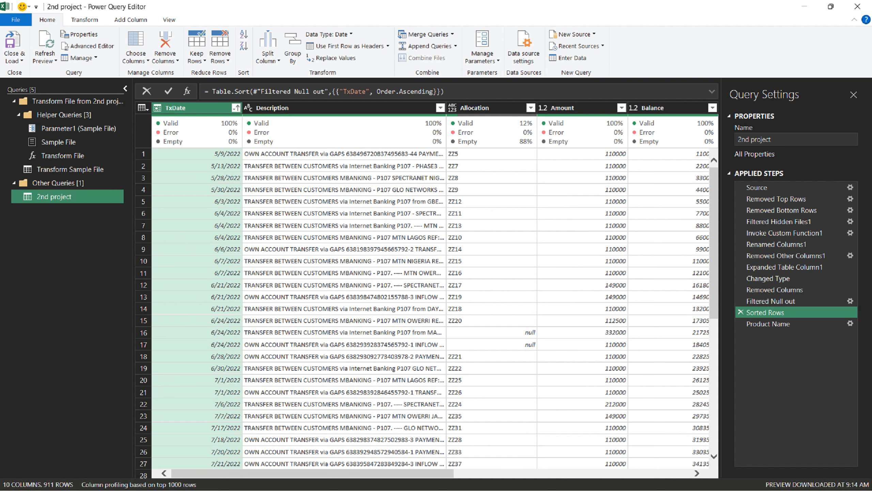
scroll(437, 290, right, 10)
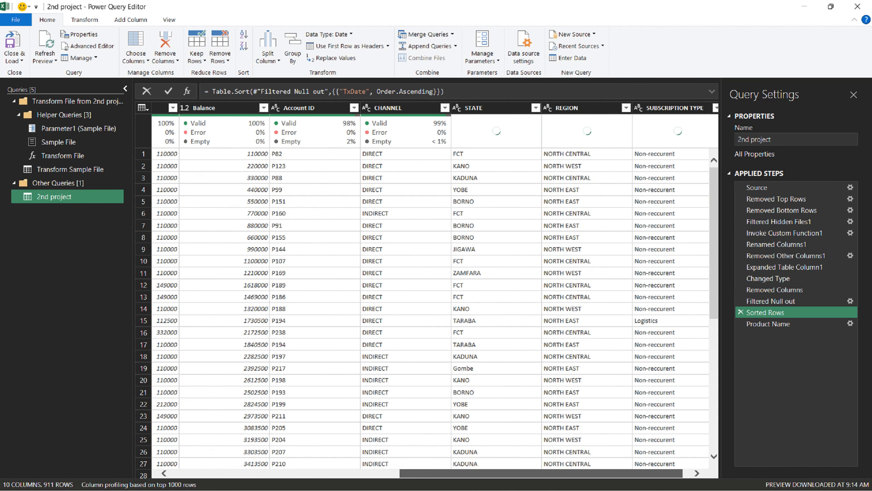
scroll(437, 290, right, 1)
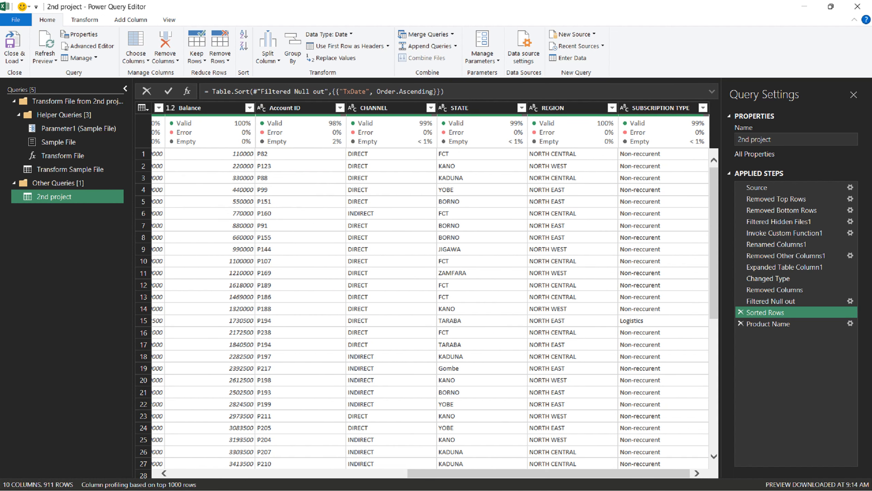
- Return to the Product Name step and review the Service Plan values against subscription type, region and amount in the earliest transactions
click(769, 324)
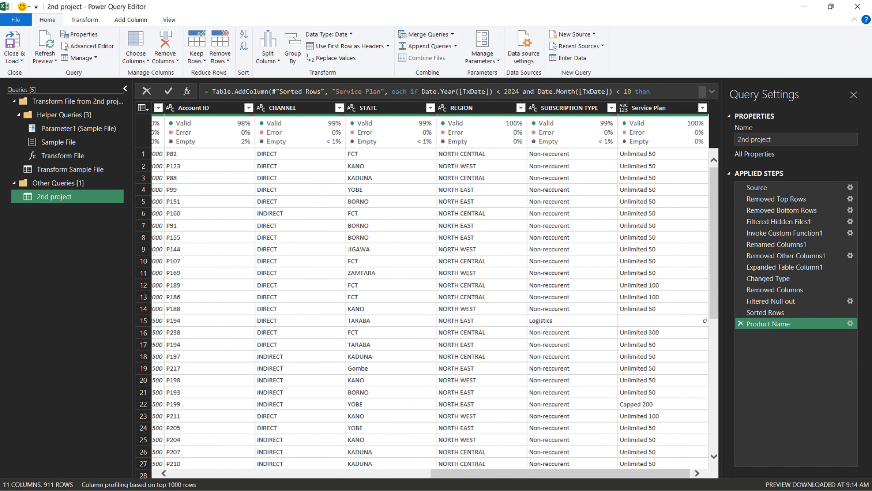
scroll(427, 309, down, 5)
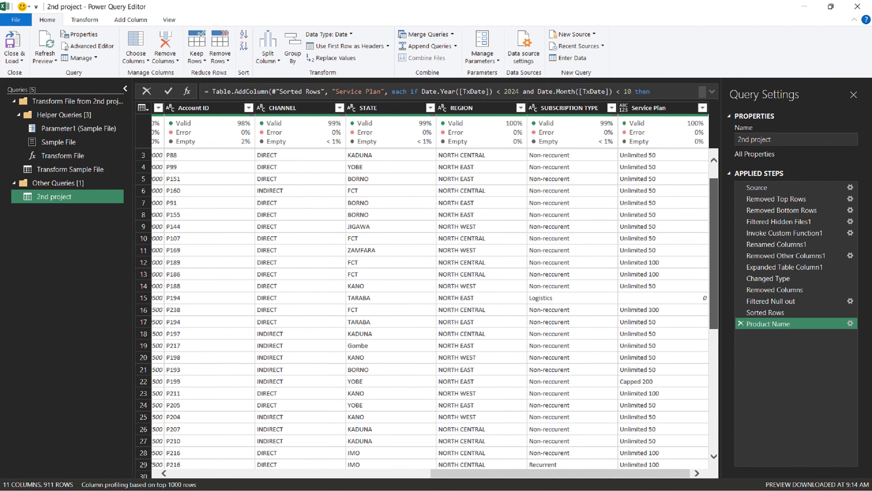
scroll(427, 309, down, 13)
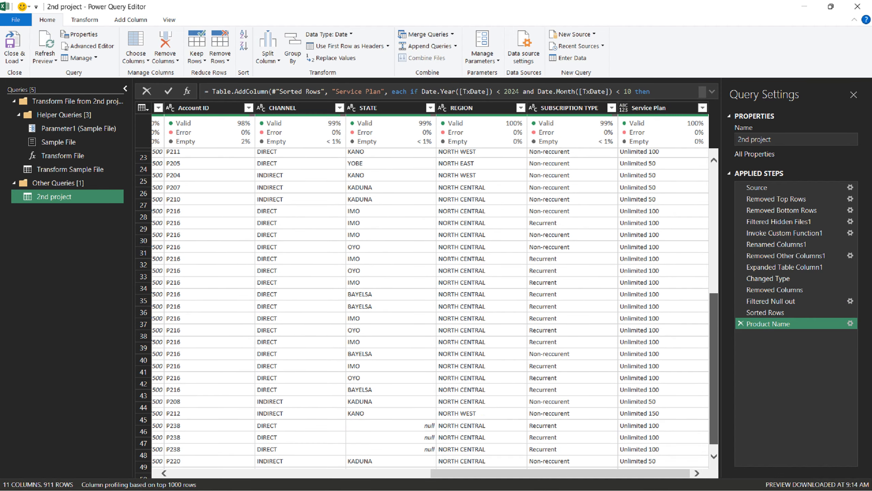
scroll(427, 310, down, 1)
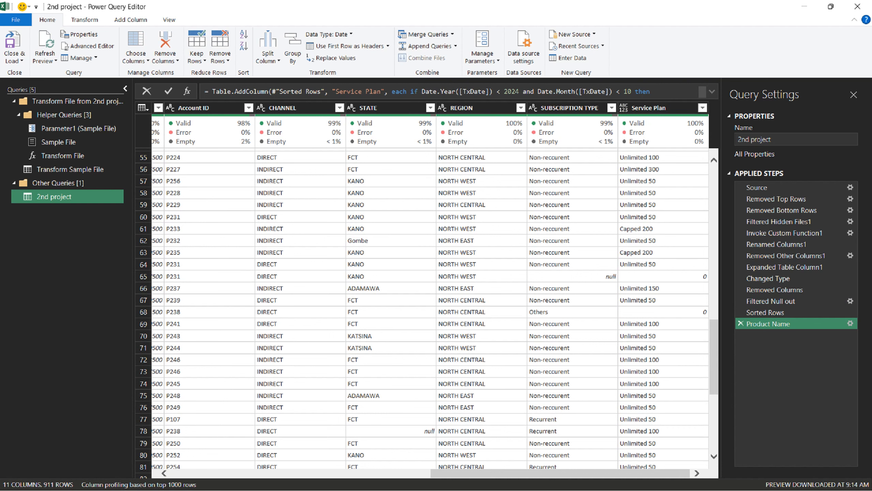
scroll(436, 290, left, 5)
scroll(435, 289, left, 3)
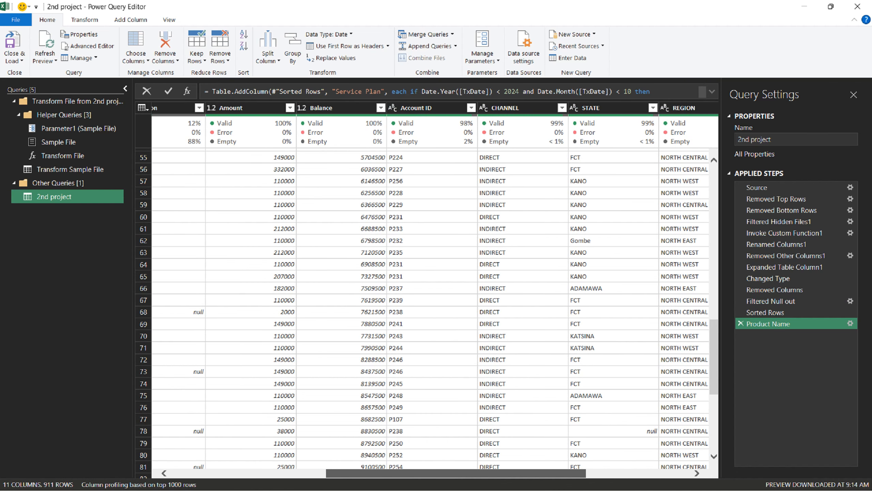
scroll(435, 289, left, 2)
scroll(436, 290, right, 8)
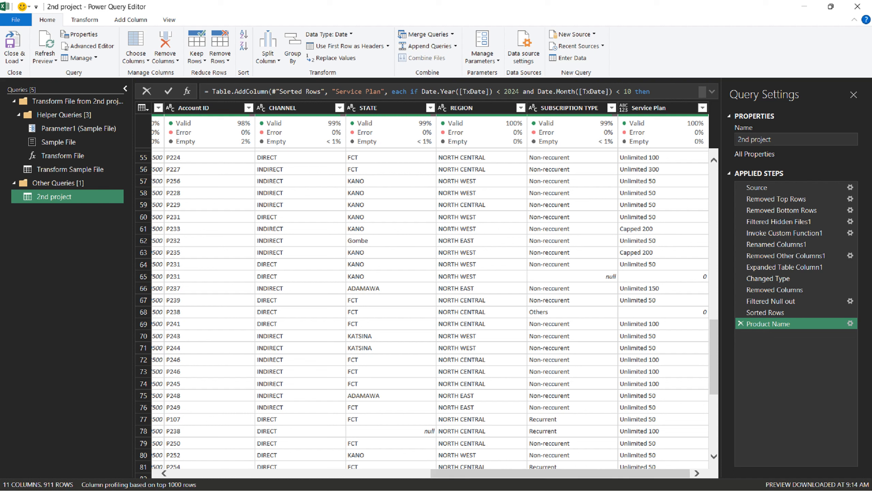
- Locate where the recurrent and non-recurrent rows start having a Service Plan of 0 and examine their transaction dates and amounts
scroll(427, 311, down, 6)
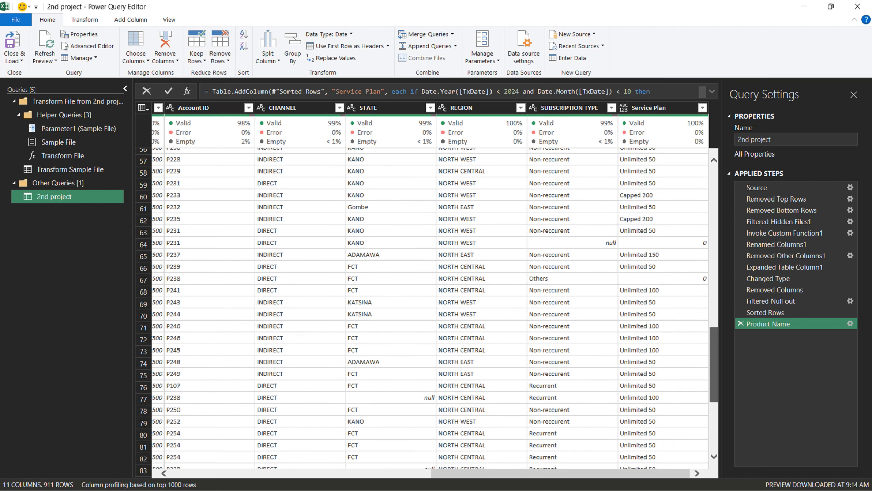
scroll(426, 311, down, 13)
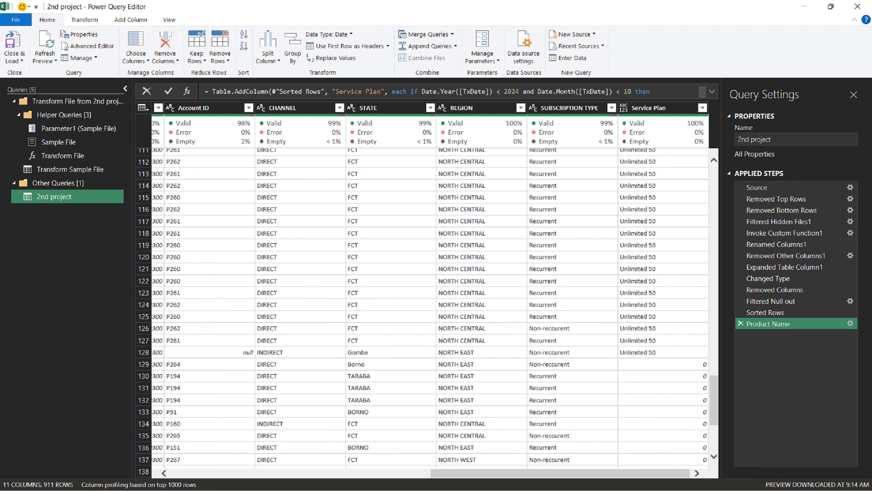
scroll(436, 292, left, 5)
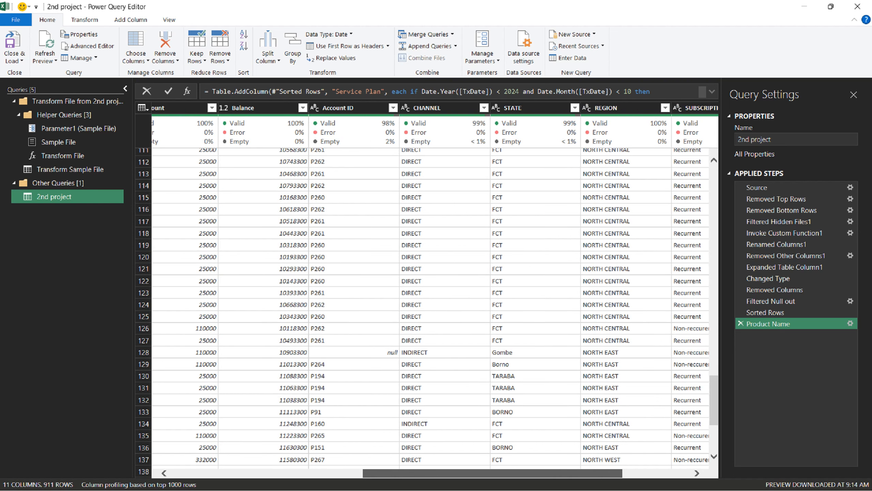
scroll(435, 292, left, 6)
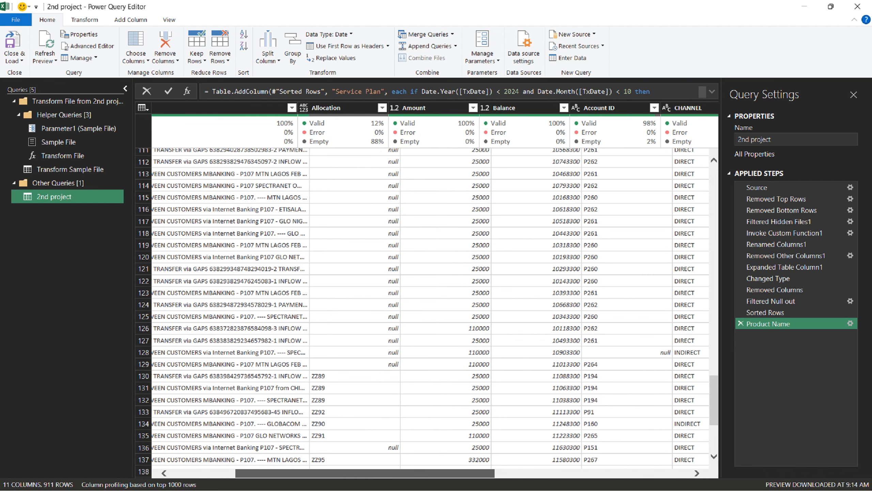
scroll(436, 292, left, 2)
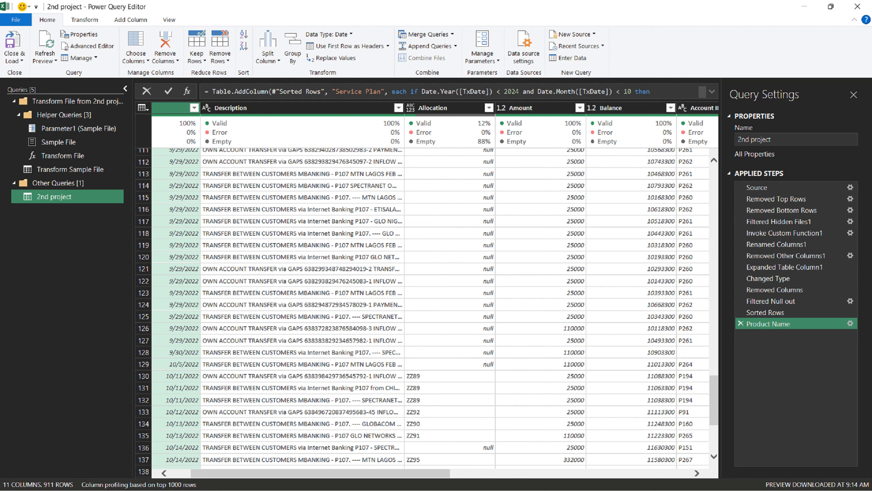
scroll(436, 307, down, 4)
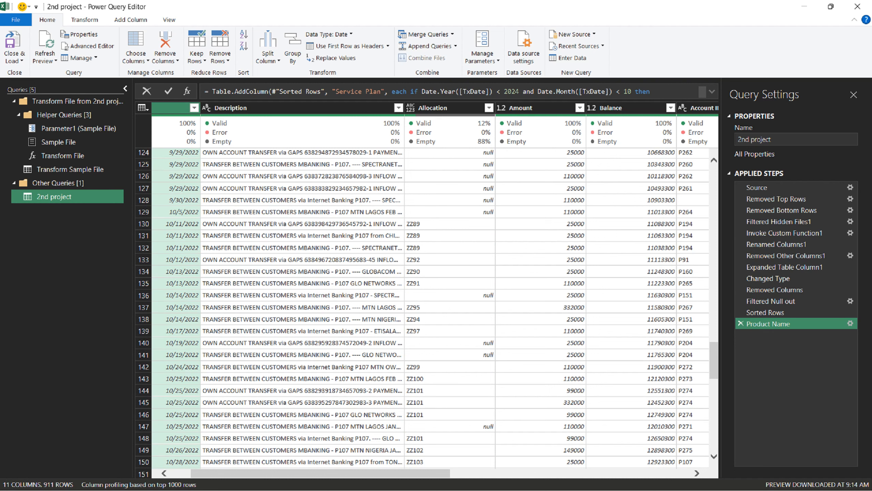
scroll(436, 309, down, 5)
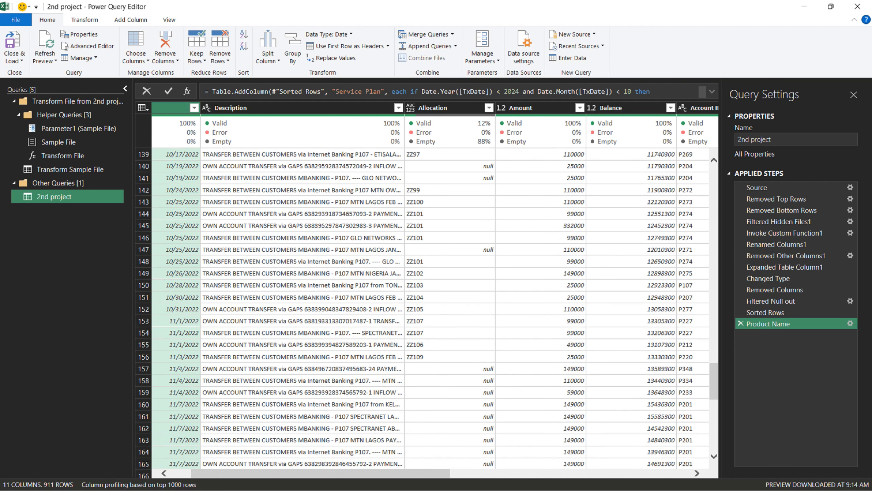
scroll(435, 308, down, 1)
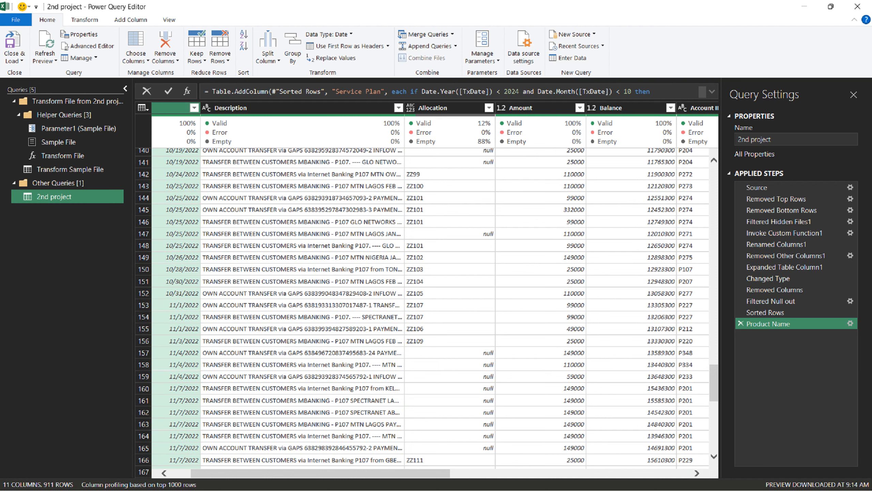
- Compare the September and October 2022 transactions by date, subscription type, region and Service Plan around the start of the unmatched rows
scroll(436, 308, up, 14)
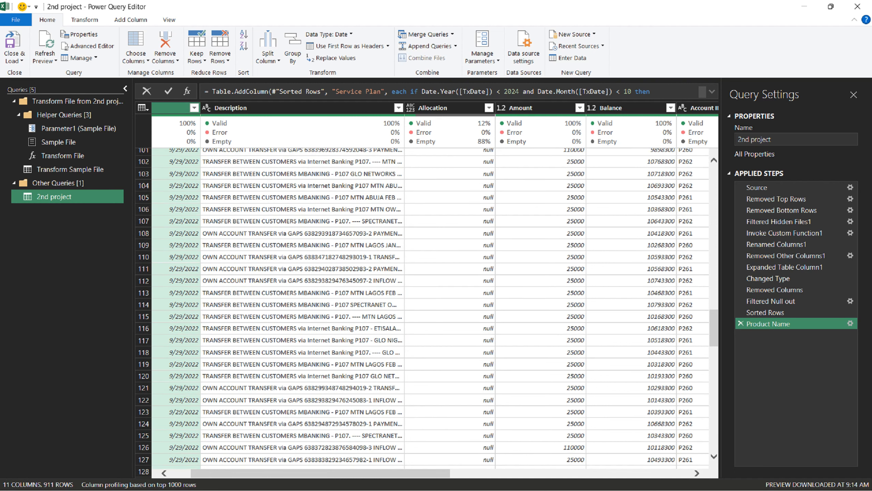
scroll(435, 309, up, 20)
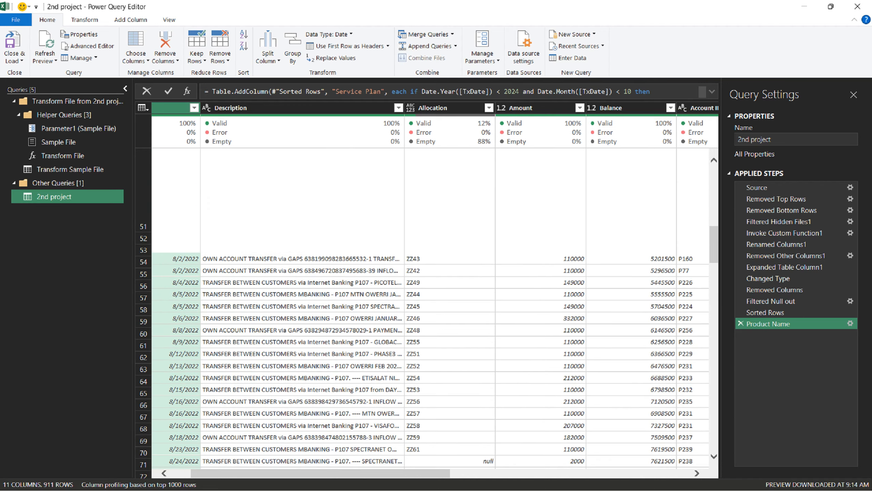
scroll(436, 309, down, 20)
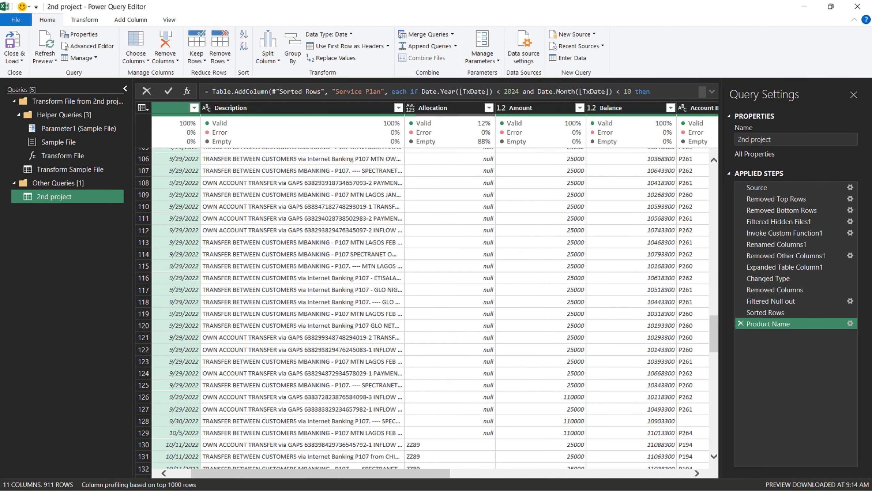
scroll(435, 308, right, 5)
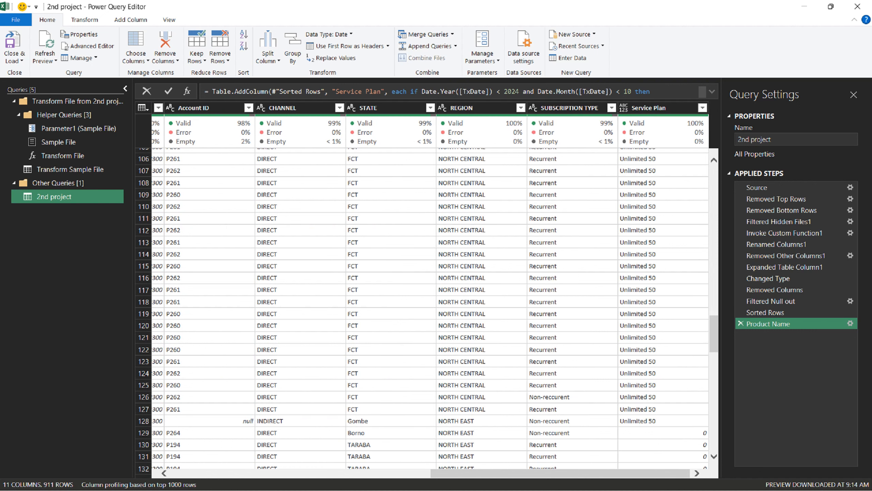
scroll(436, 308, down, 5)
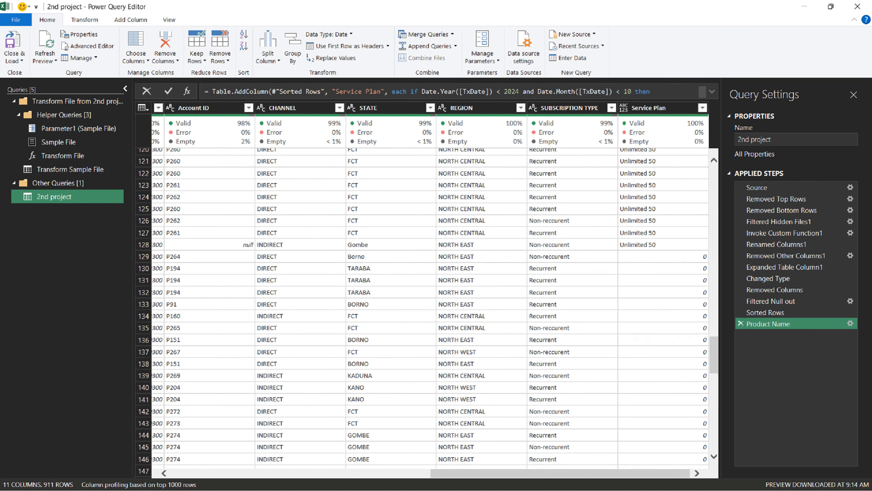
scroll(435, 309, left, 6)
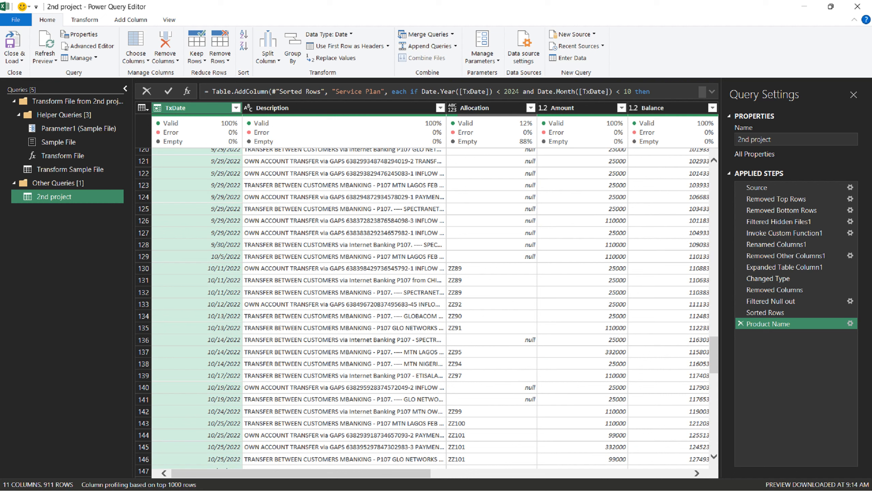
scroll(427, 309, down, 4)
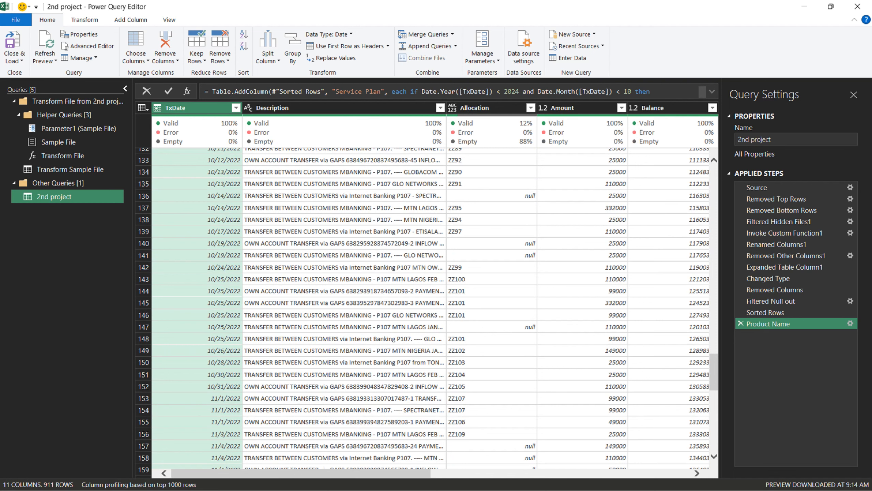
- Compare the late October and early November 2022 transactions by date and amount with their region, subscription type and Service Plan
scroll(427, 309, down, 2)
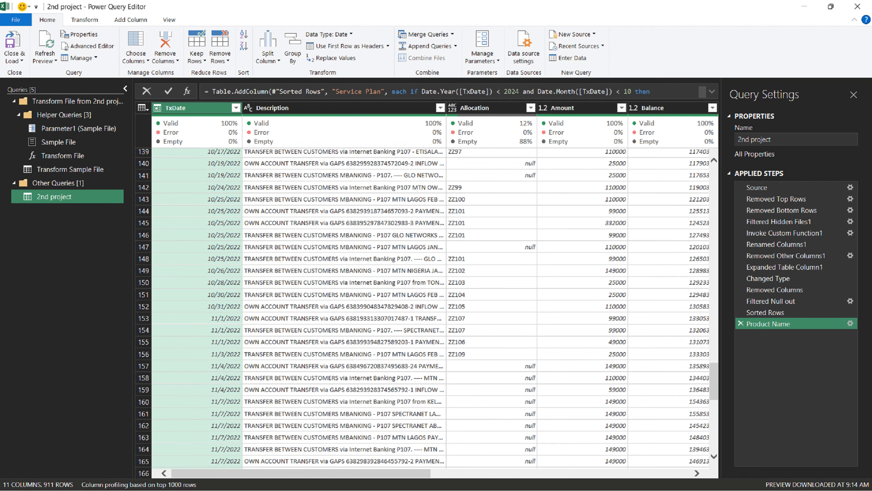
scroll(426, 309, down, 3)
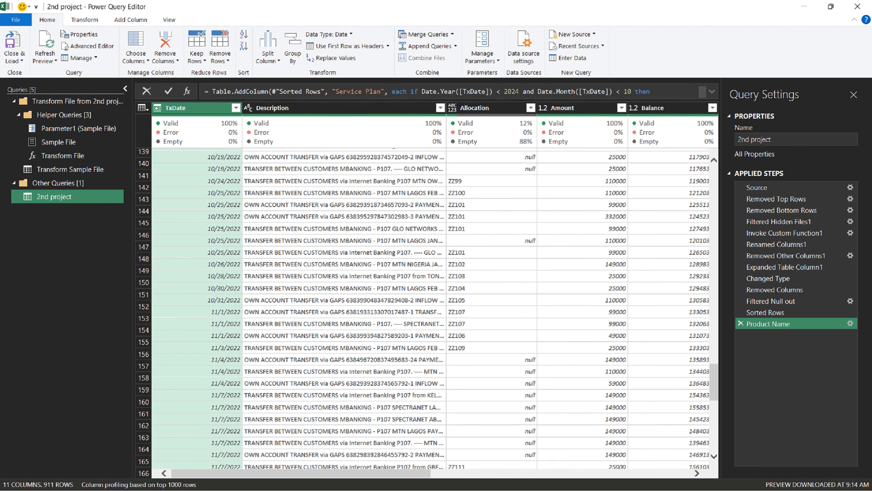
scroll(427, 308, right, 3)
scroll(427, 308, right, 4)
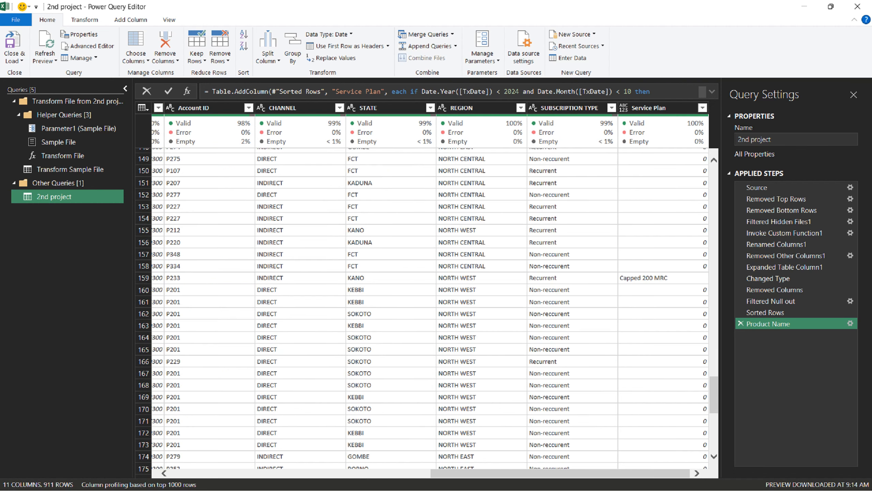
scroll(427, 308, left, 6)
scroll(427, 308, right, 5)
scroll(427, 308, left, 5)
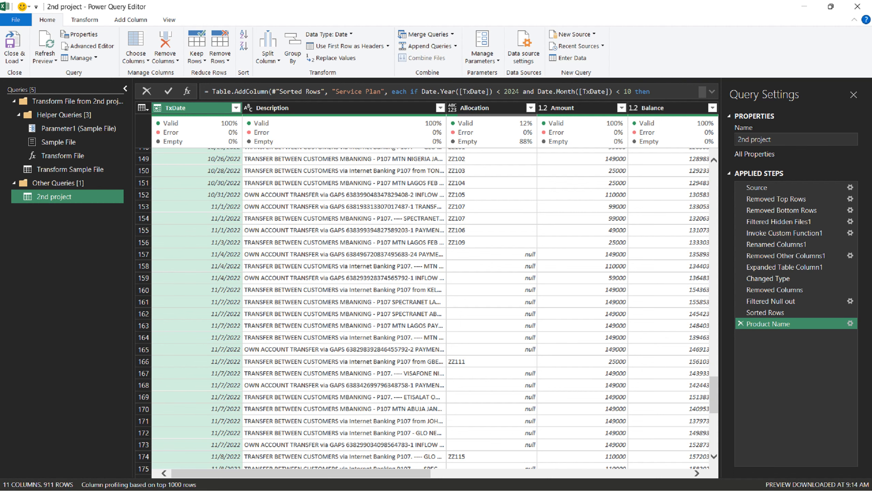
- Examine the transactions from November 2022 to early January 2023 and check their Service Plan values around the change of year
scroll(426, 306, down, 3)
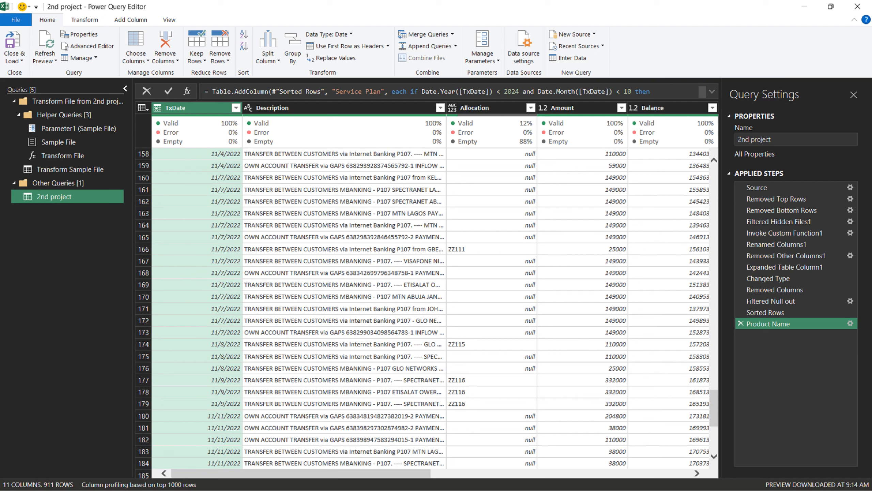
scroll(427, 309, down, 5)
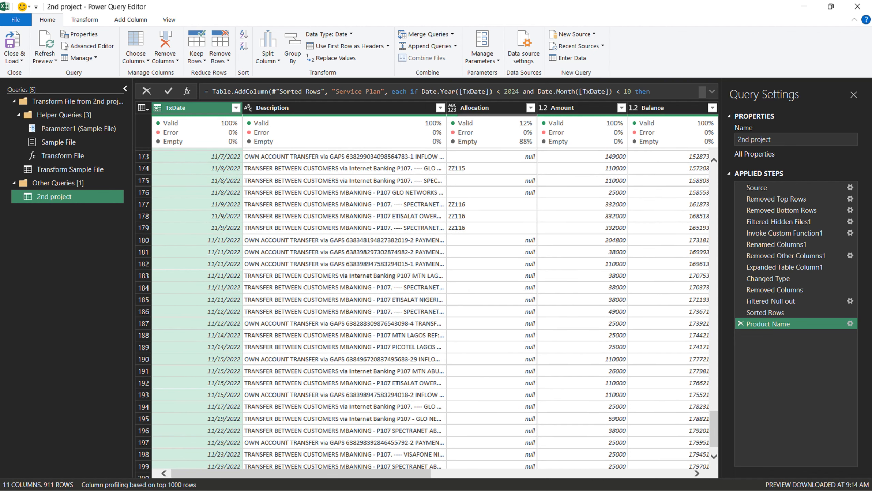
scroll(426, 309, down, 8)
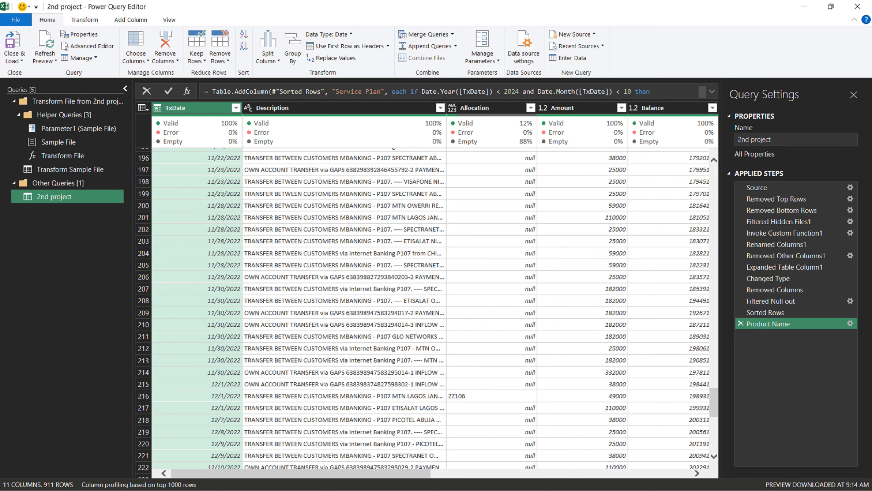
scroll(427, 310, down, 6)
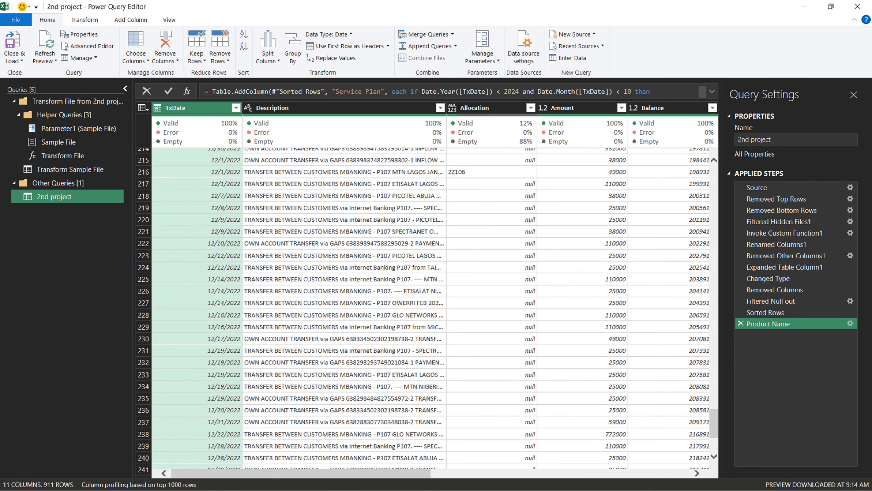
scroll(426, 309, down, 2)
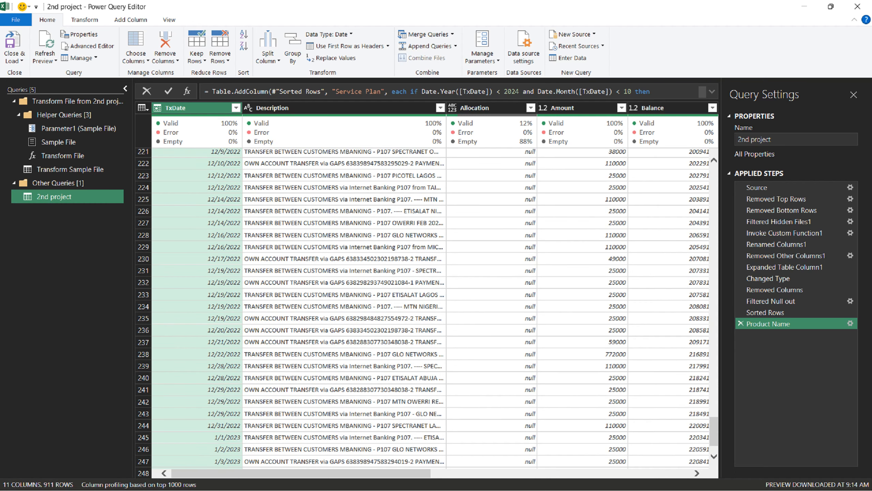
scroll(426, 309, right, 10)
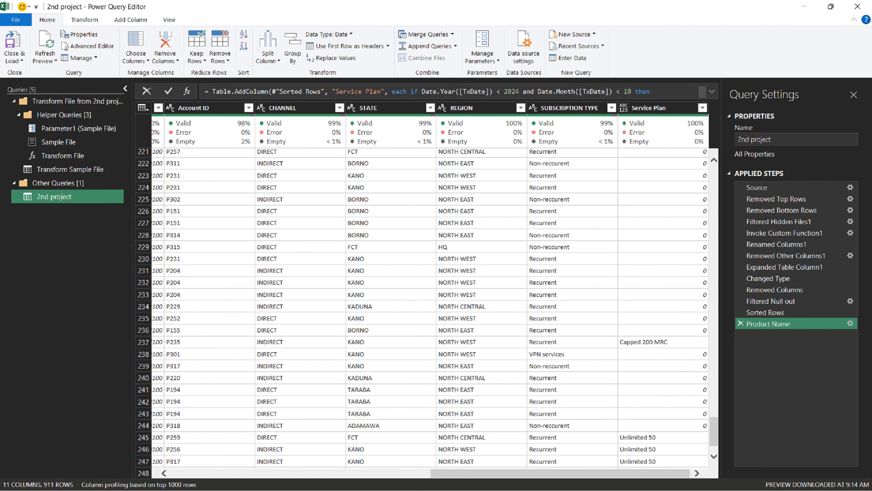
scroll(427, 310, left, 10)
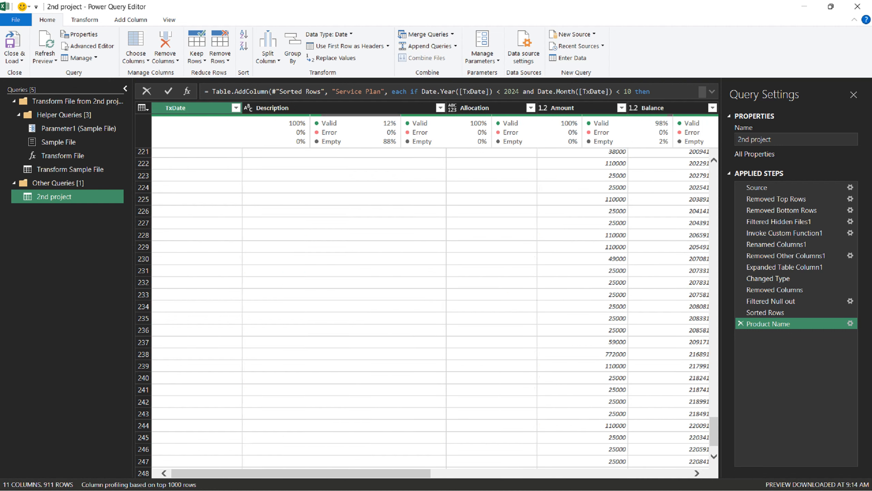
scroll(427, 309, right, 10)
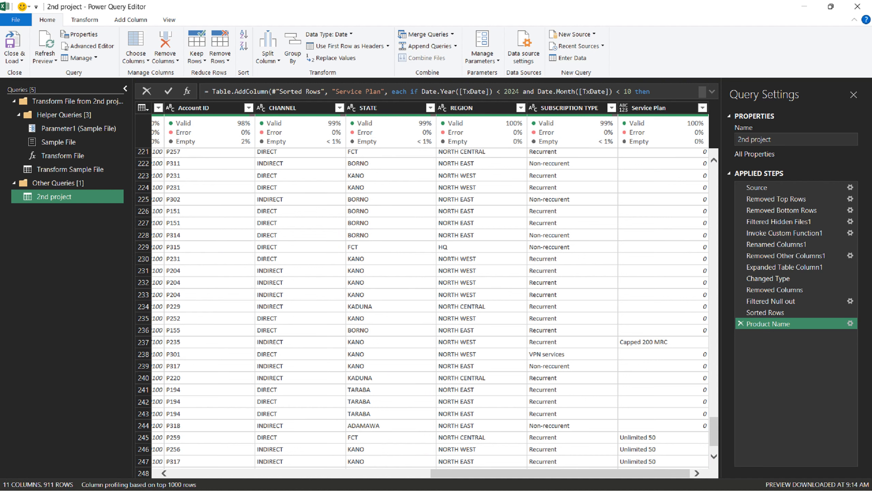
scroll(427, 310, left, 10)
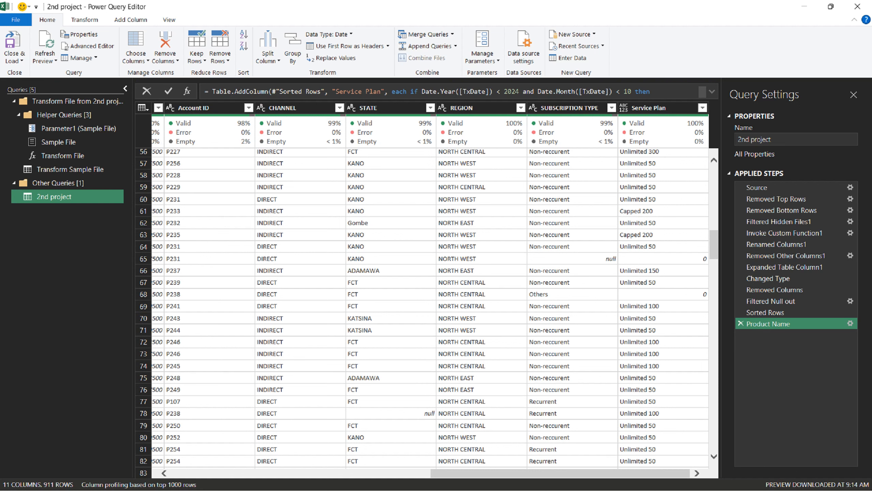
key(super)
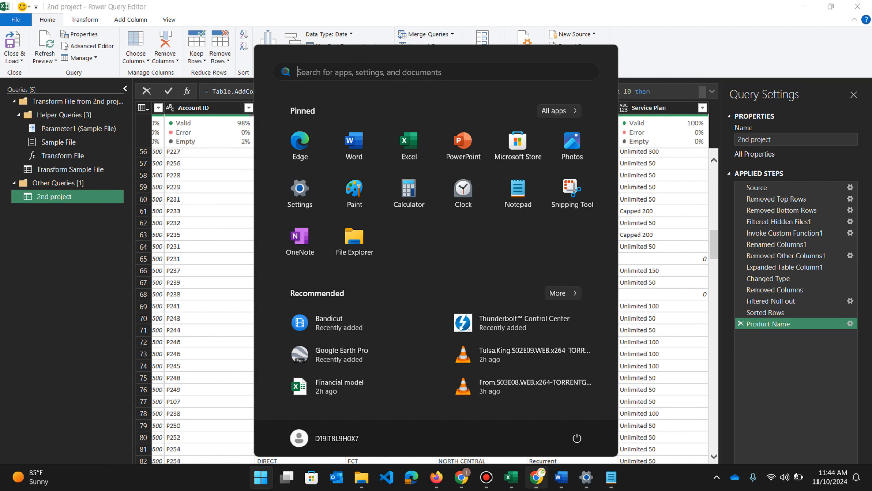
mouse_move(487, 477)
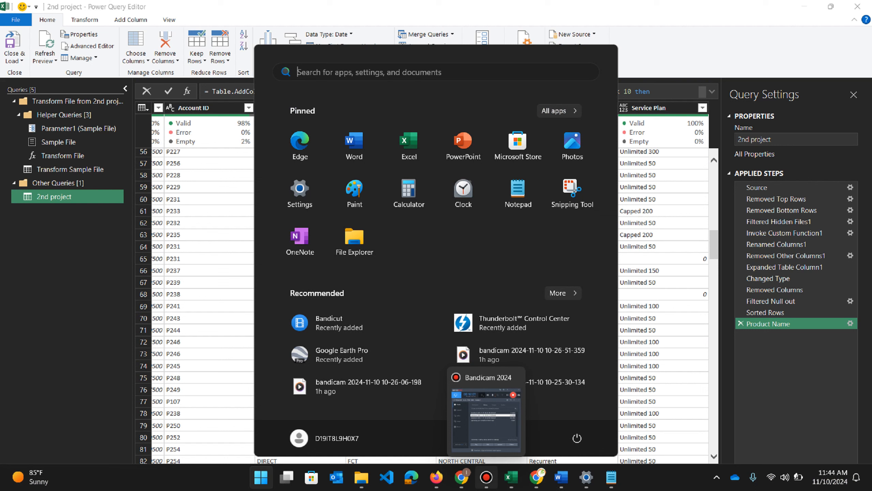
click(486, 477)
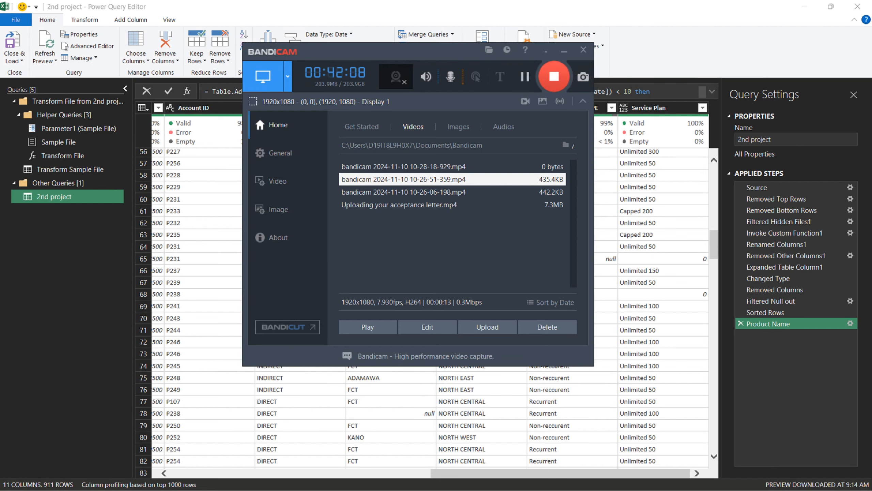